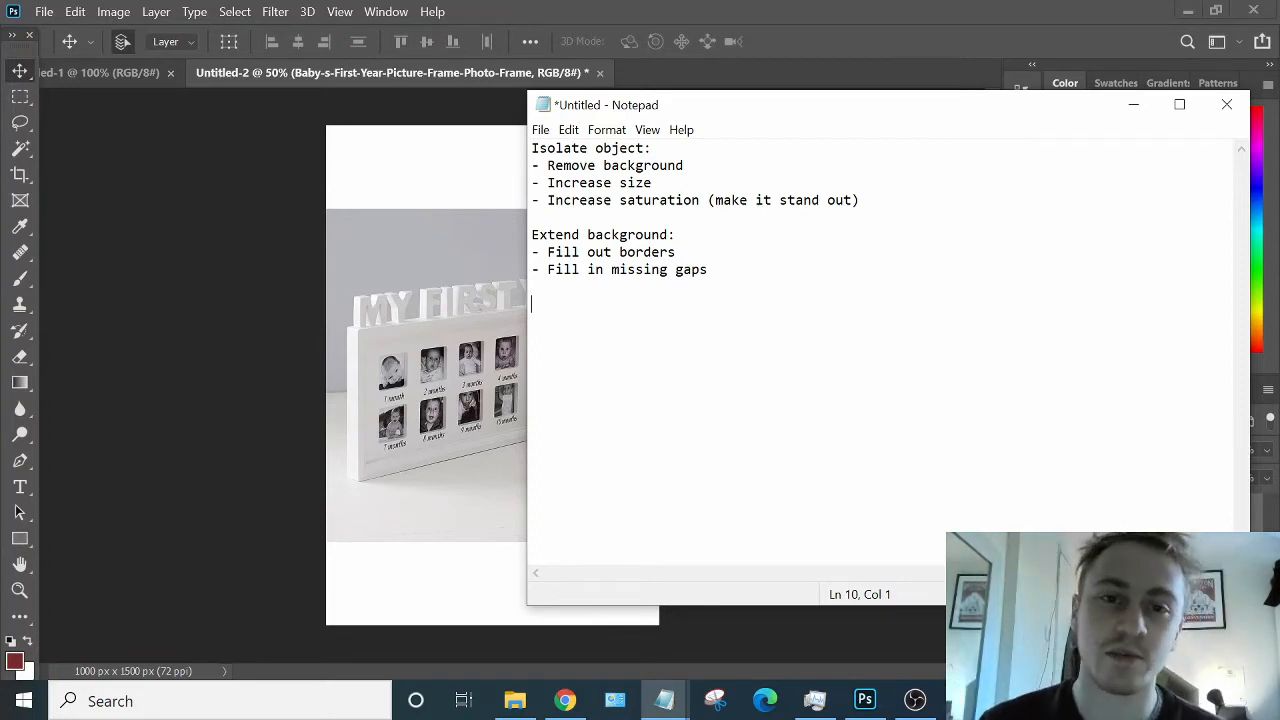
pyautogui.moveTo(806, 109); pyautogui.dragTo(594, 114)
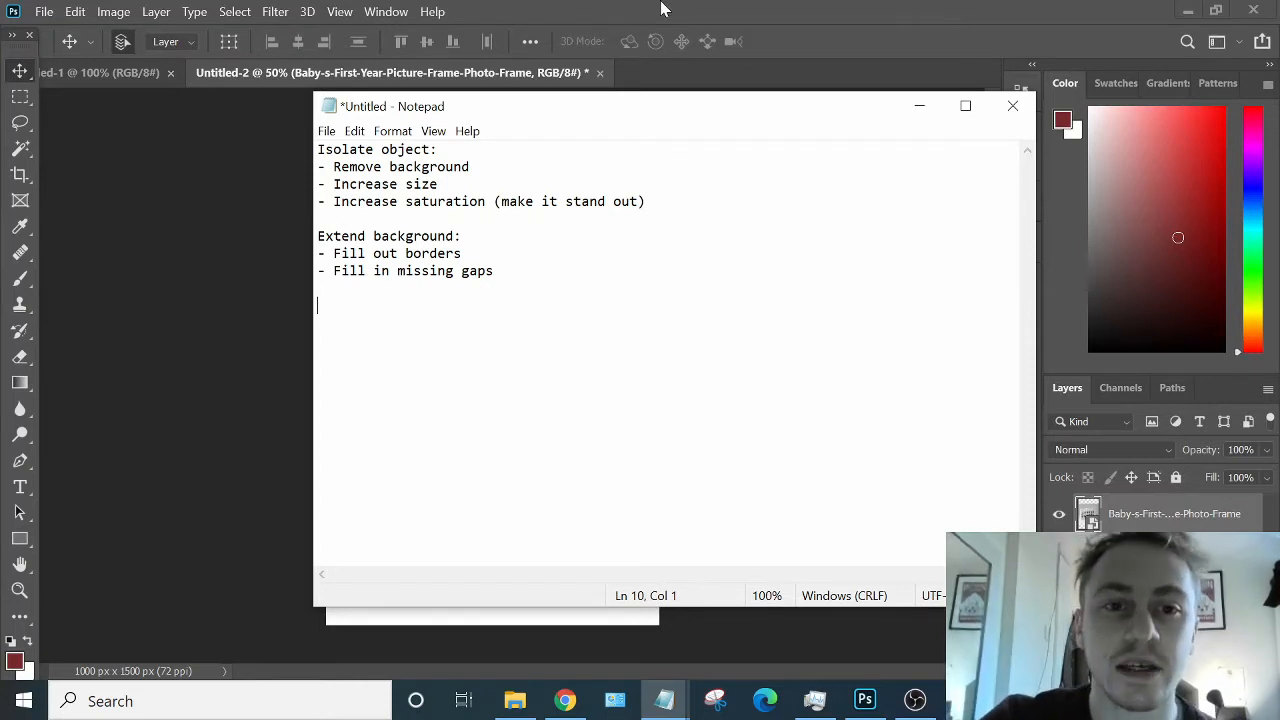
pyautogui.click(588, 9)
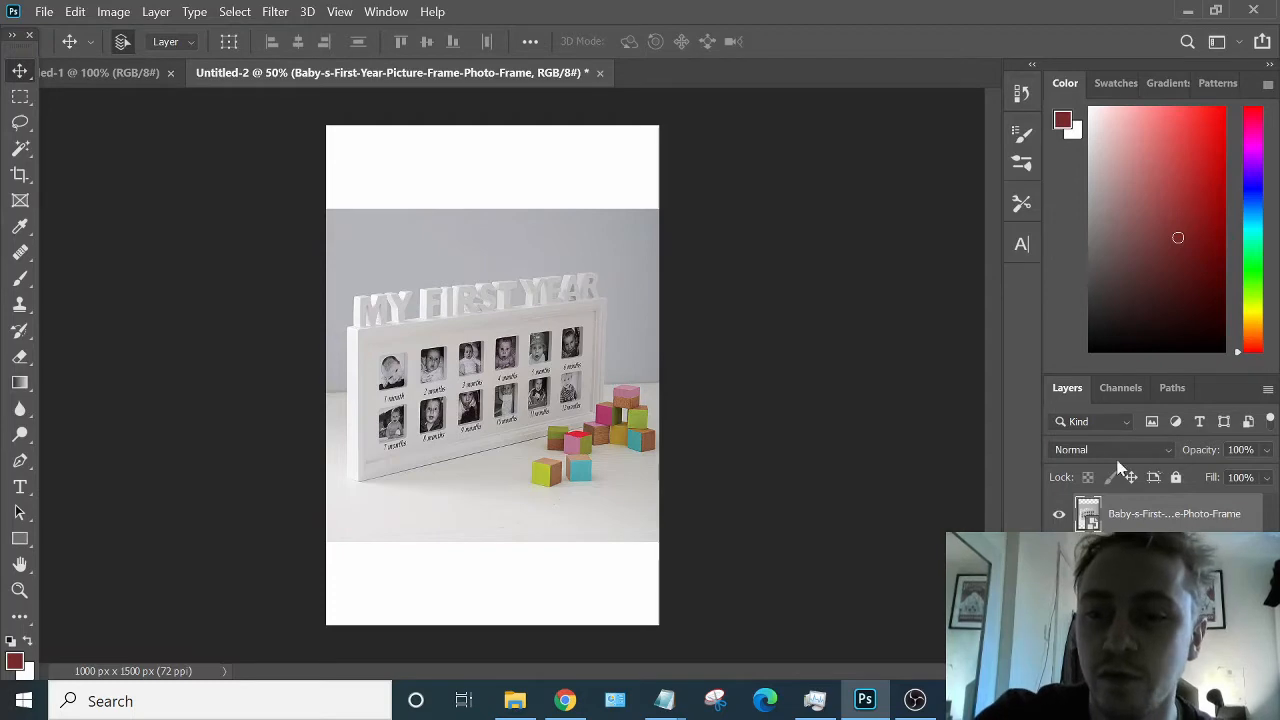
pyautogui.rightClick(1127, 521)
pyautogui.click(647, 441)
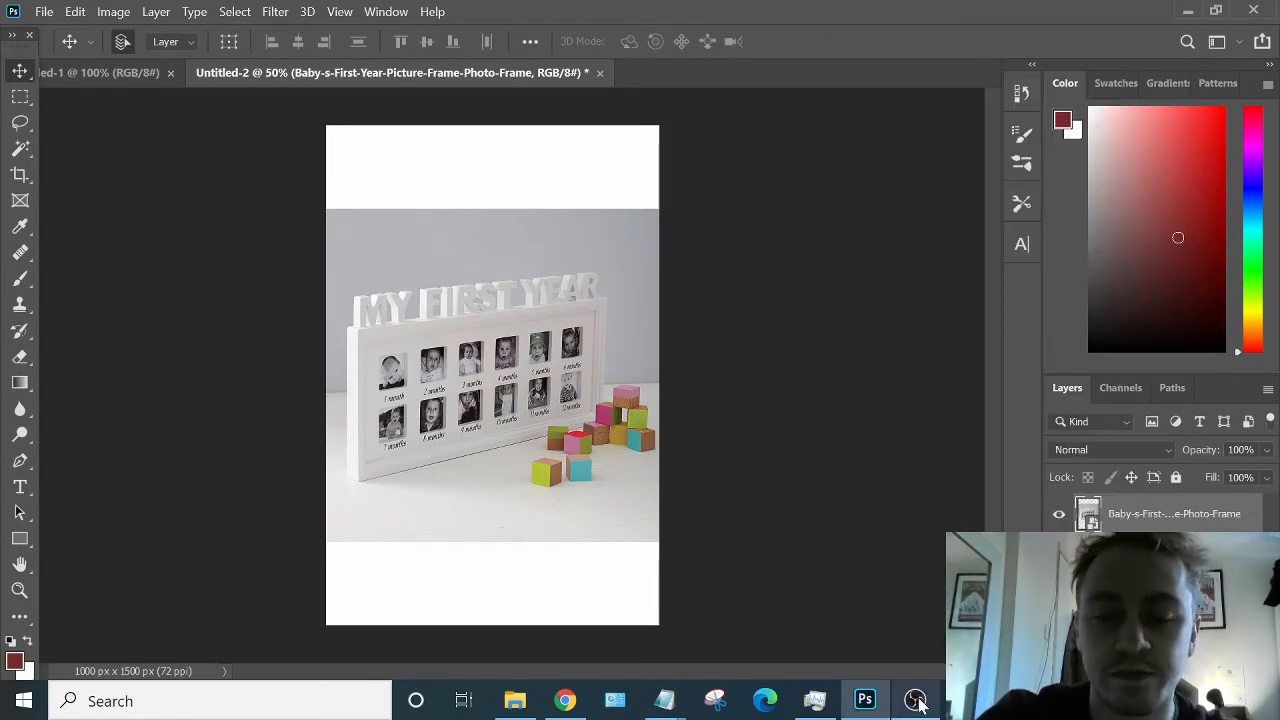
pyautogui.moveTo(918, 703)
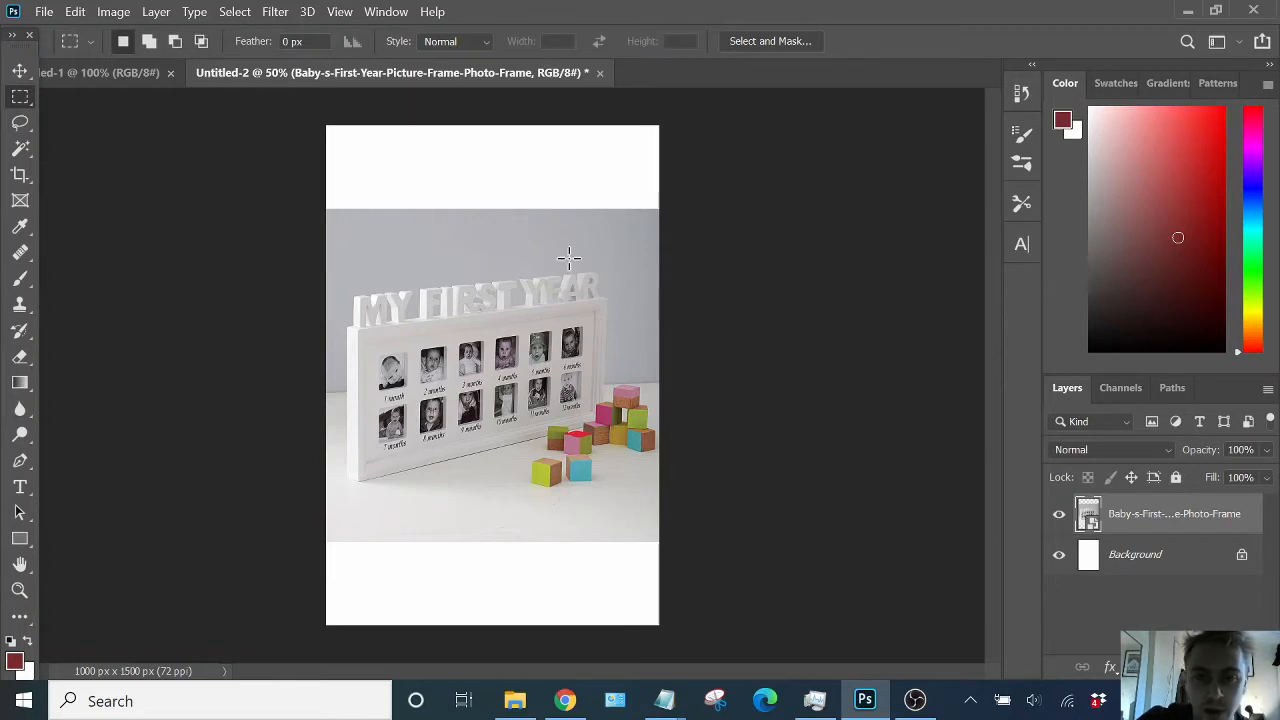
# - Rasterize the photo frame layer
pyautogui.rightClick(1155, 518)
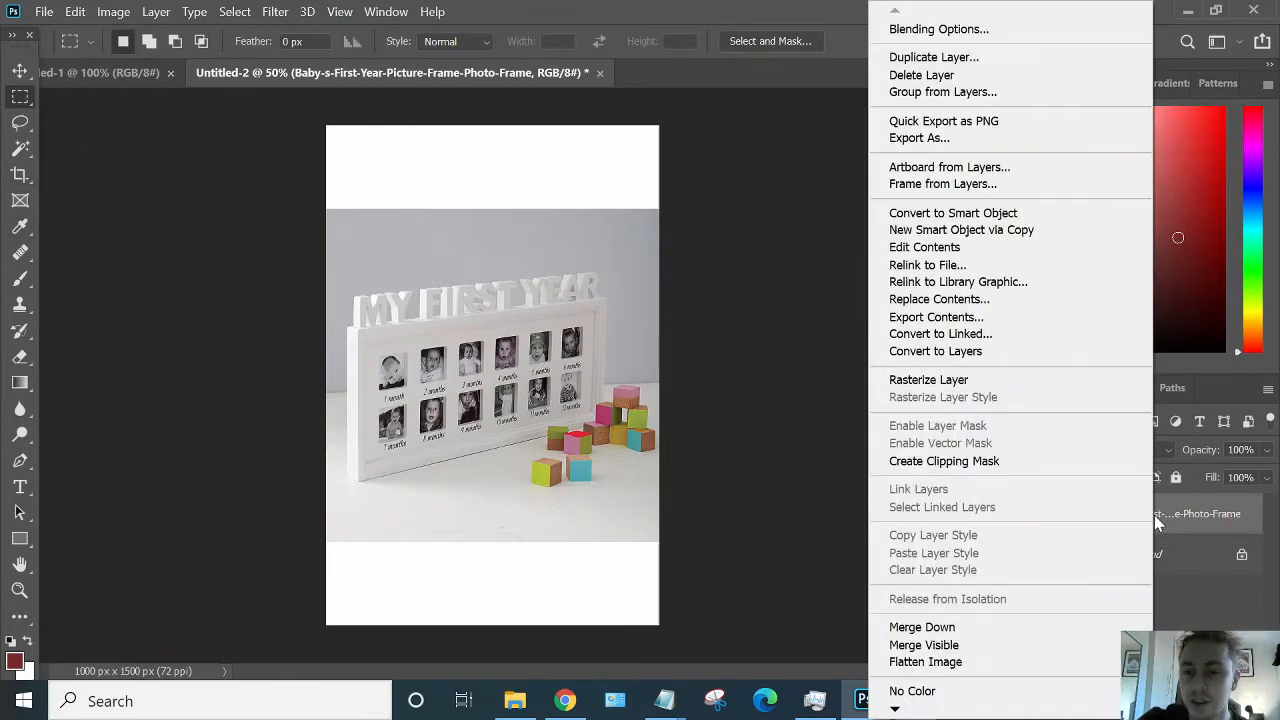
pyautogui.click(1185, 528)
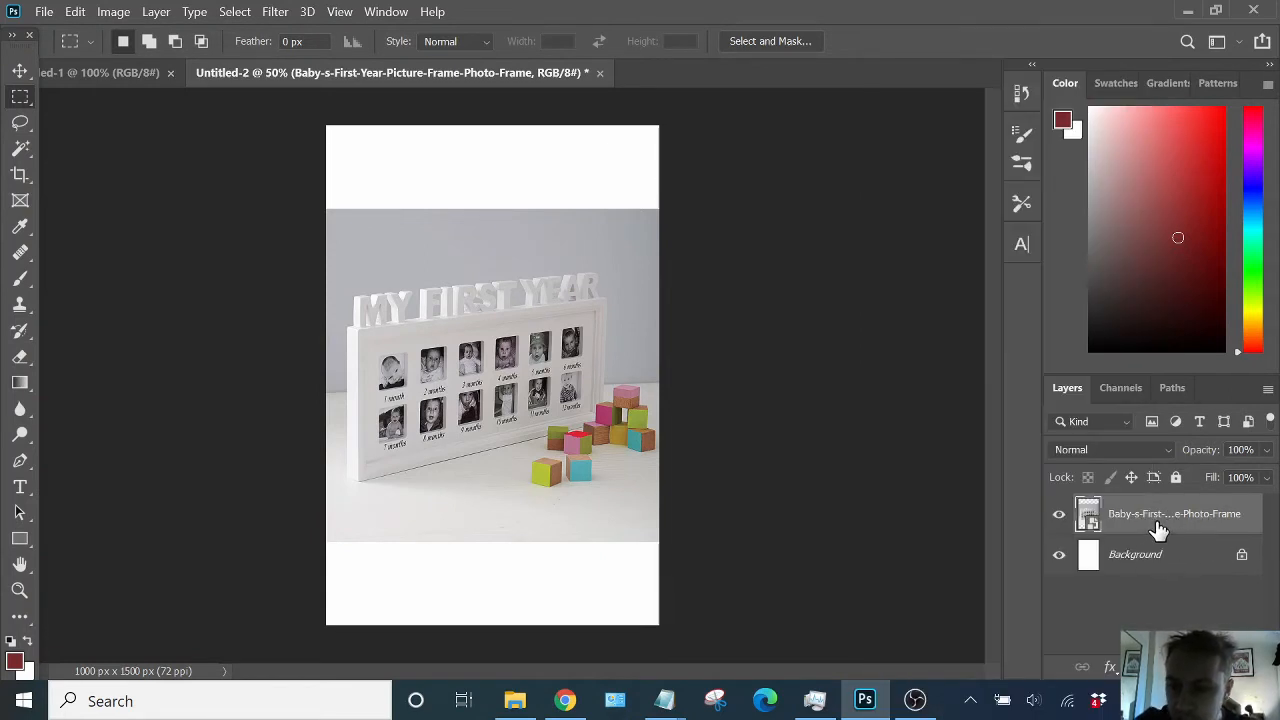
pyautogui.moveTo(1158, 528); pyautogui.dragTo(1156, 566)
pyautogui.moveTo(1152, 547); pyautogui.dragTo(1154, 581)
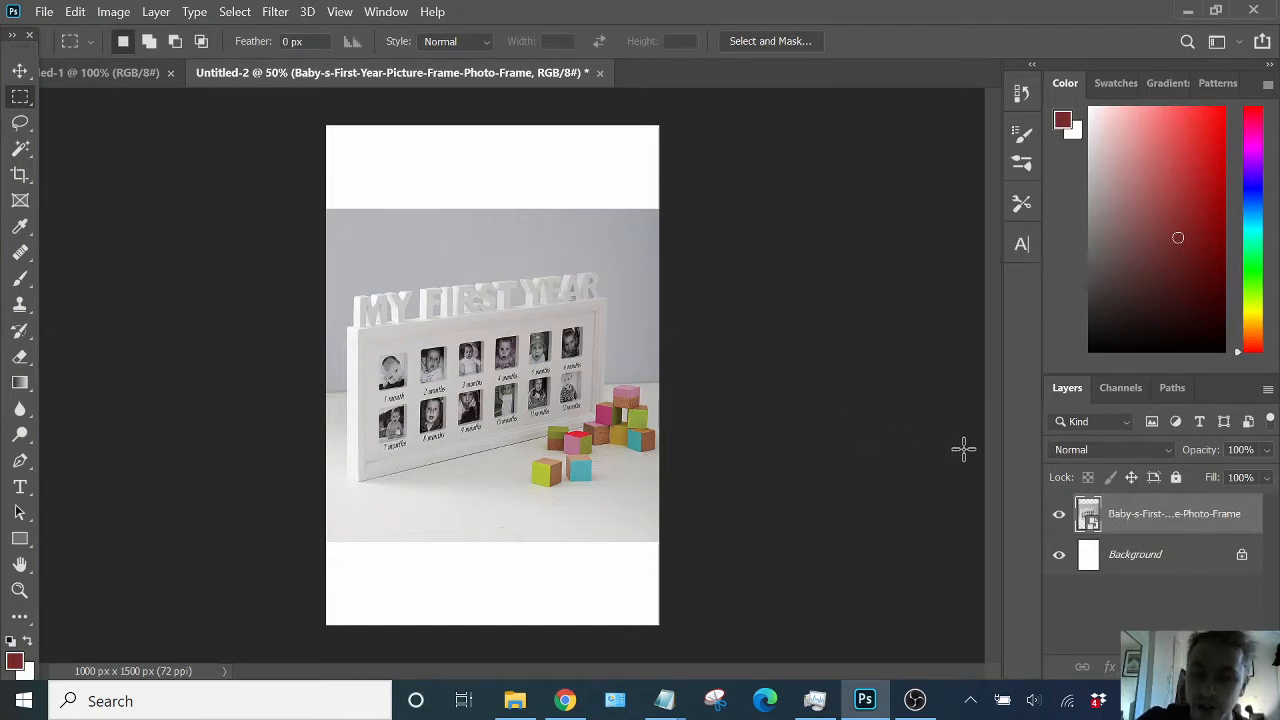
pyautogui.rightClick(1170, 524)
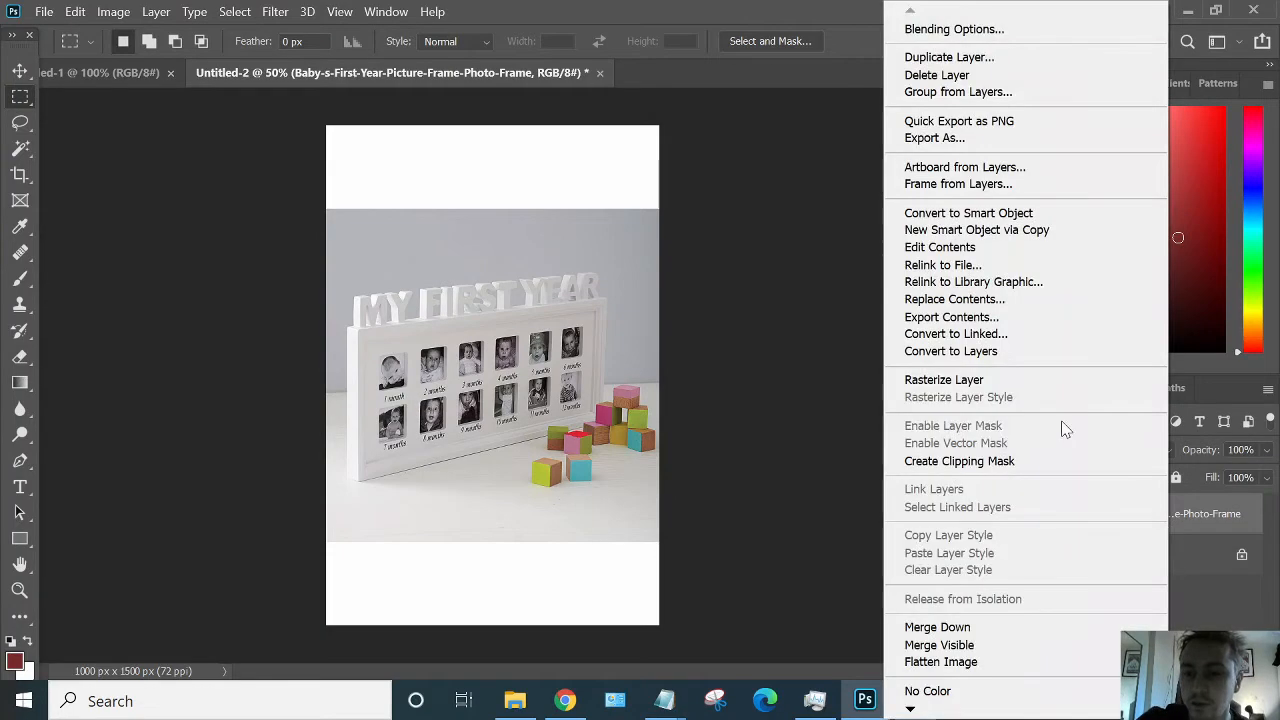
pyautogui.click(1050, 382)
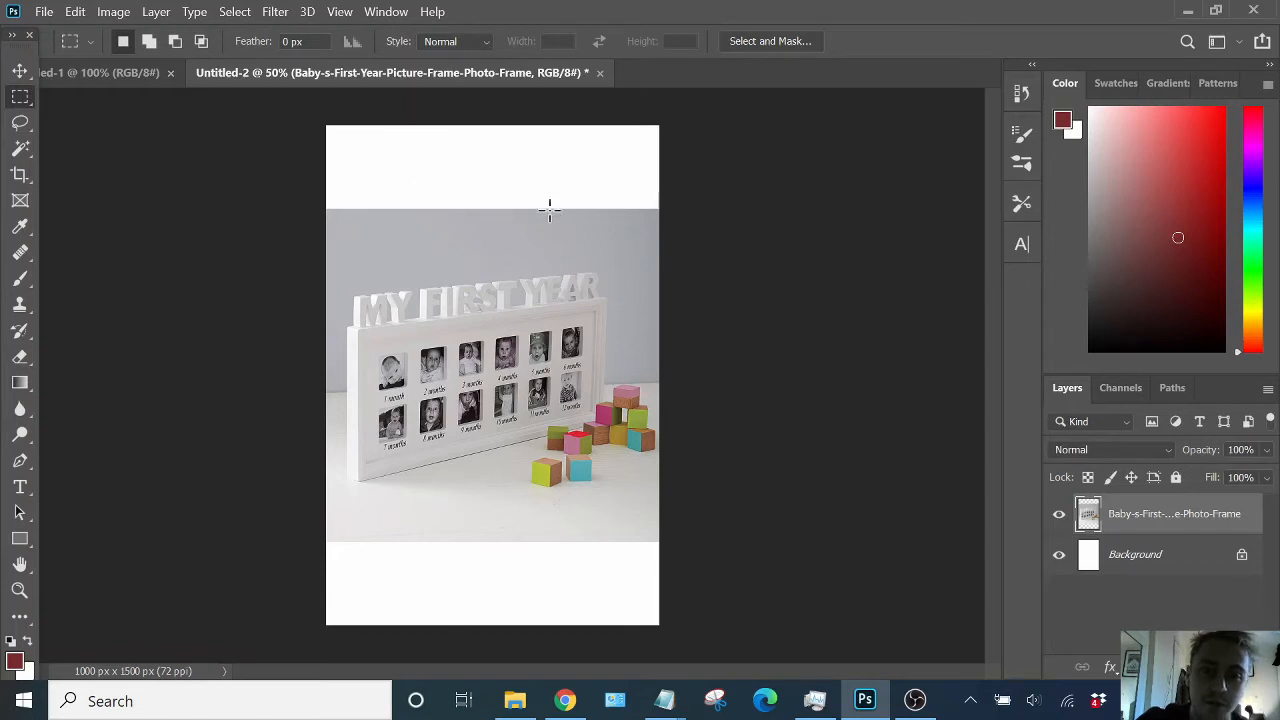
# - Select the grey wall strip at the photo's top and stretch it up to the canvas's top edge with Content-Aware Scale
pyautogui.moveTo(291, 179); pyautogui.dragTo(669, 263)
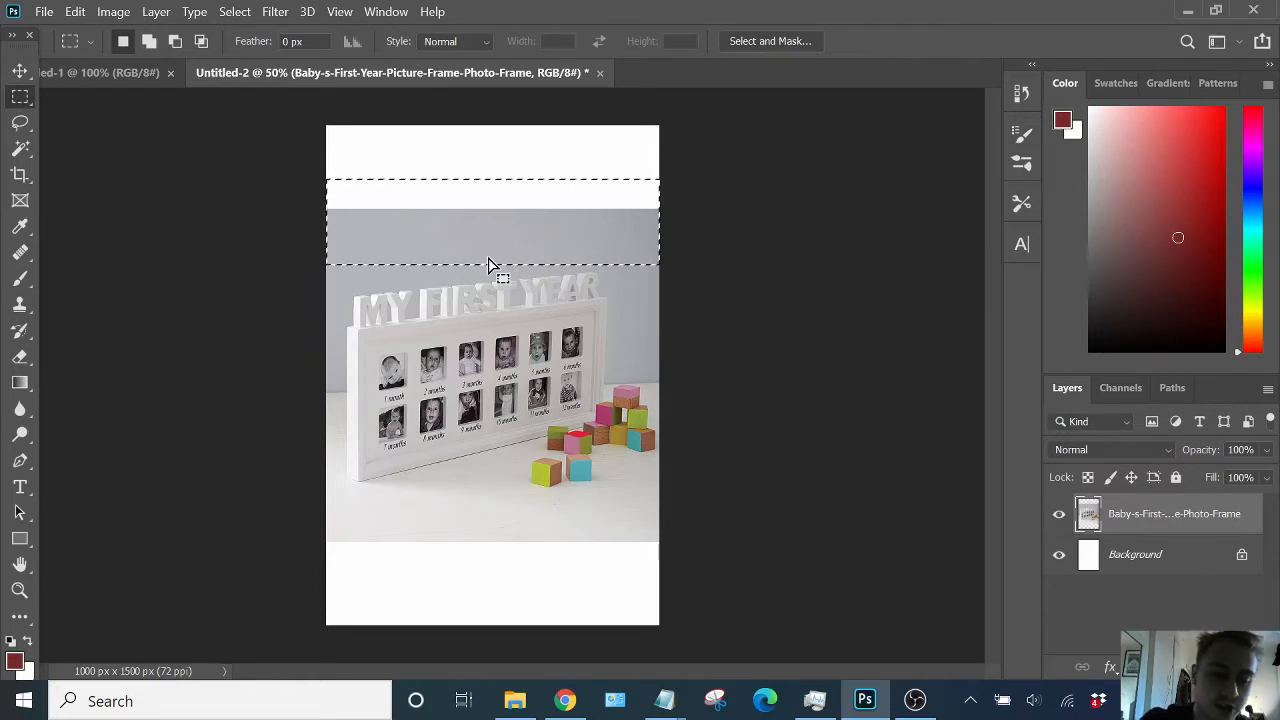
pyautogui.hotkey('ctrl', 't')
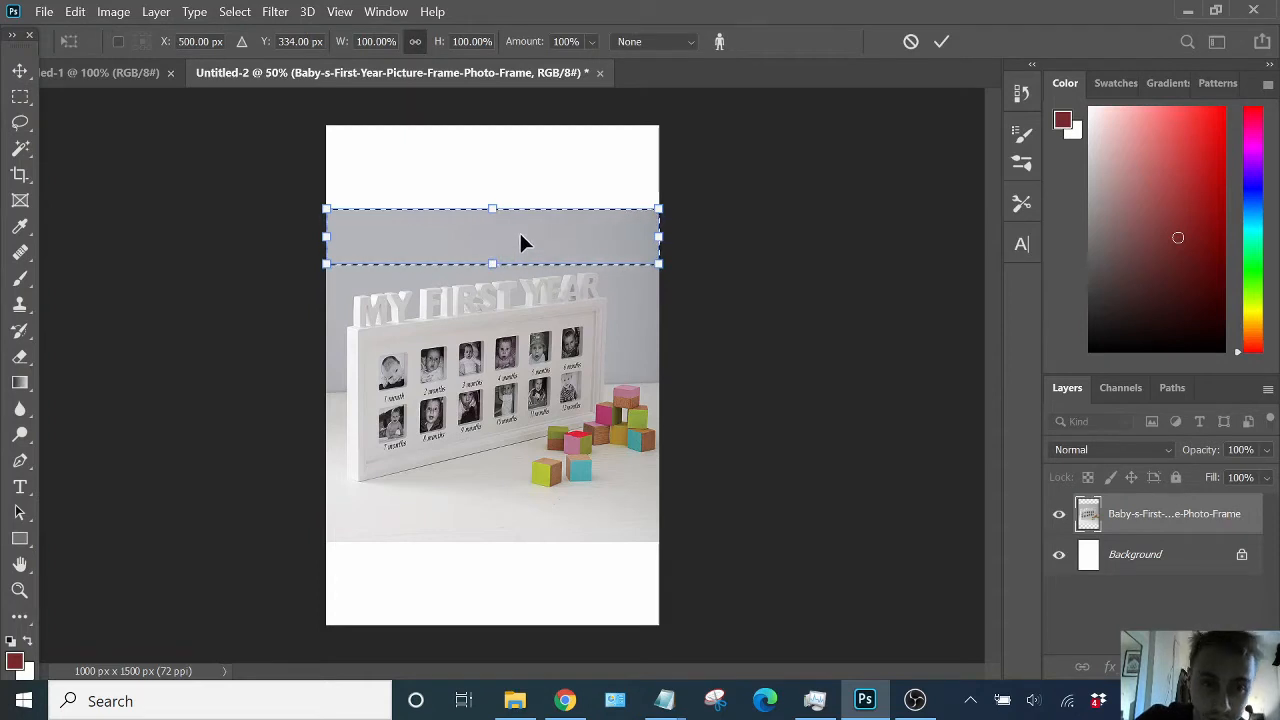
pyautogui.click(156, 11)
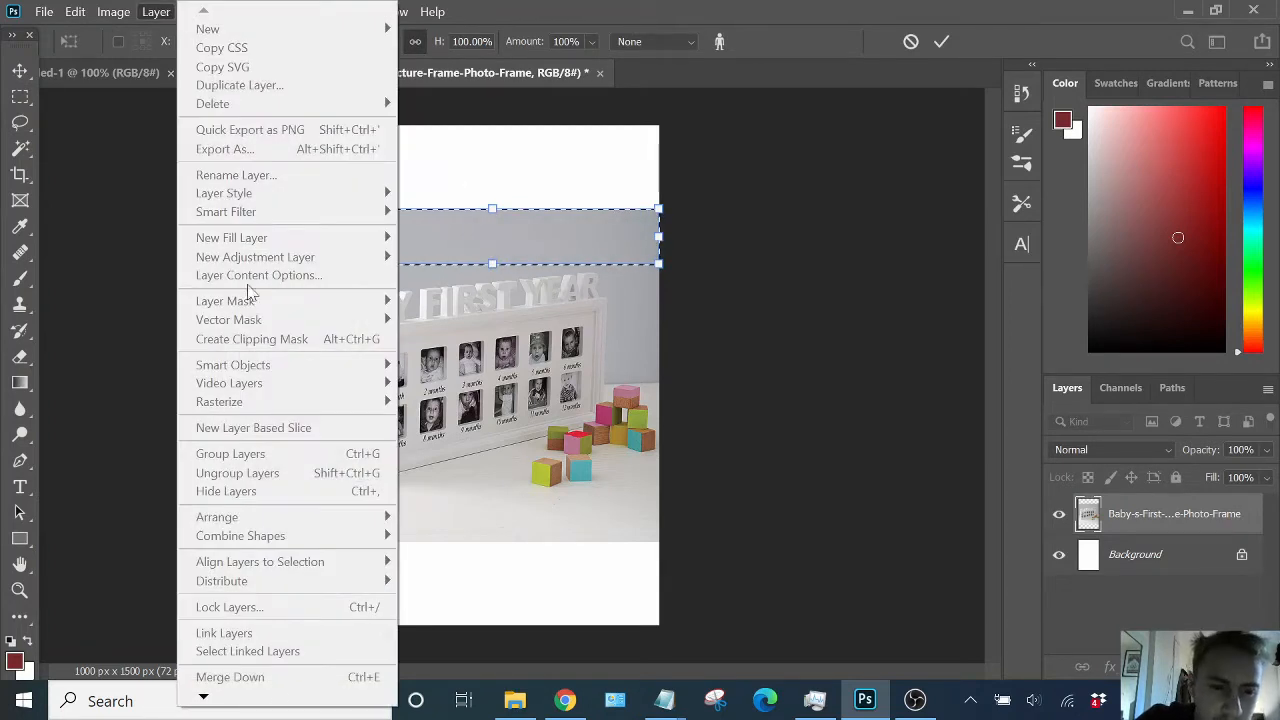
pyautogui.moveTo(243, 700)
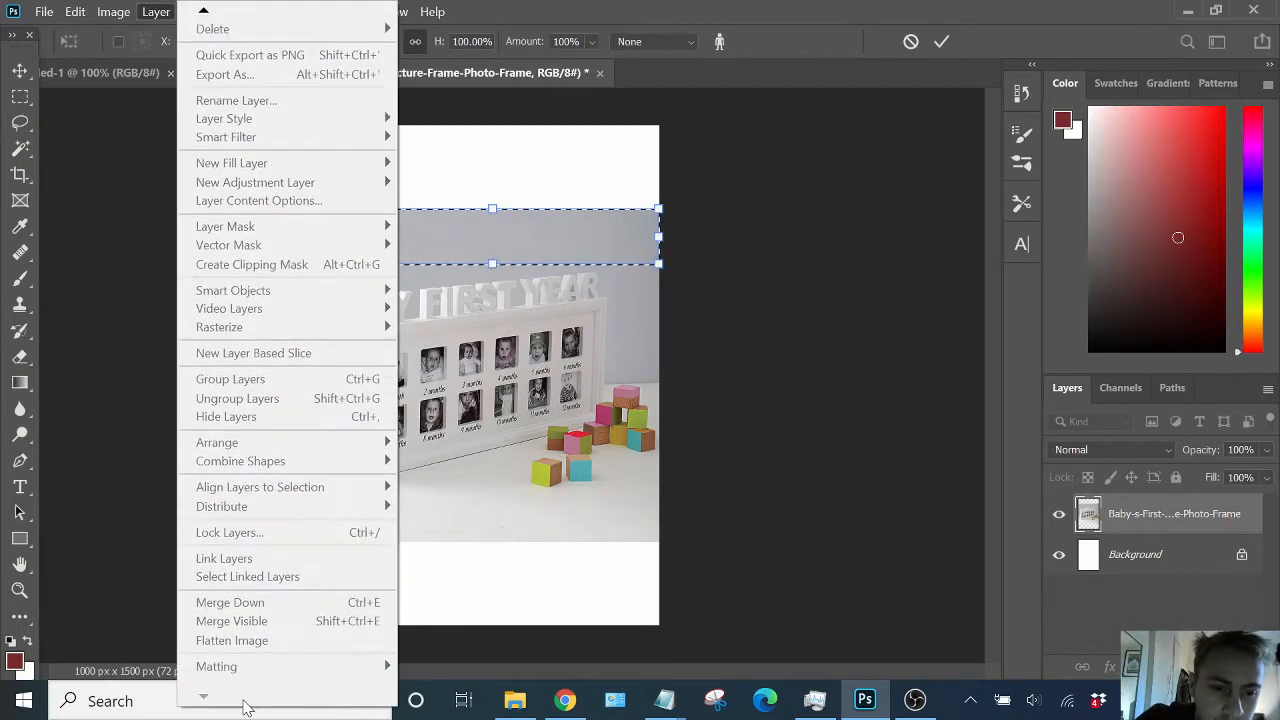
pyautogui.click(129, 176)
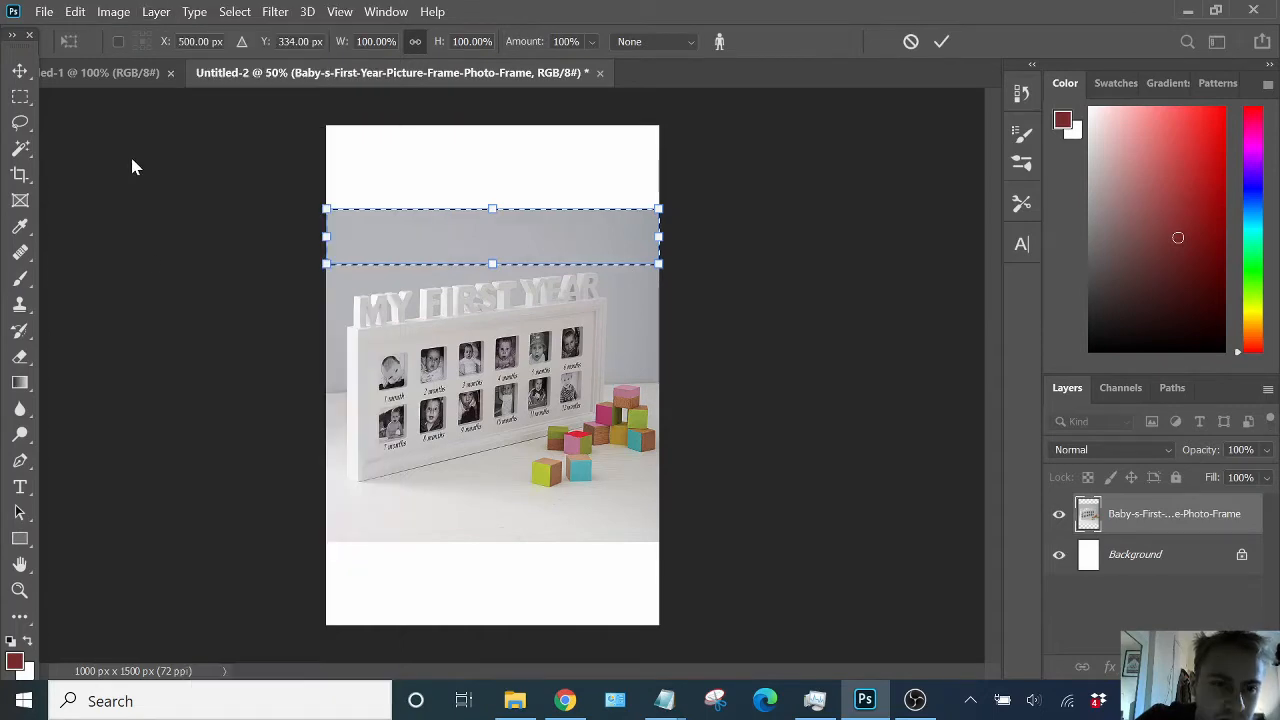
pyautogui.click(156, 11)
pyautogui.click(156, 11)
pyautogui.click(186, 14)
pyautogui.click(186, 14)
pyautogui.click(109, 11)
pyautogui.click(107, 13)
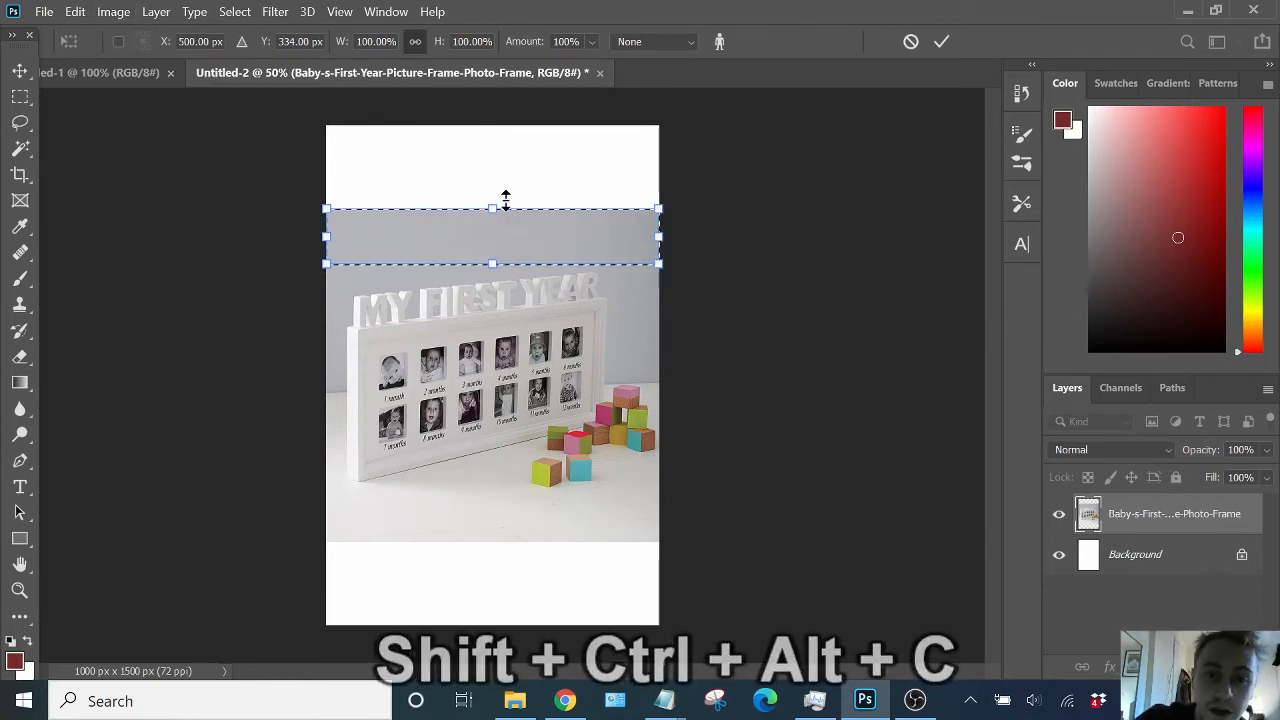
pyautogui.moveTo(498, 200); pyautogui.dragTo(495, 118)
pyautogui.click(495, 119)
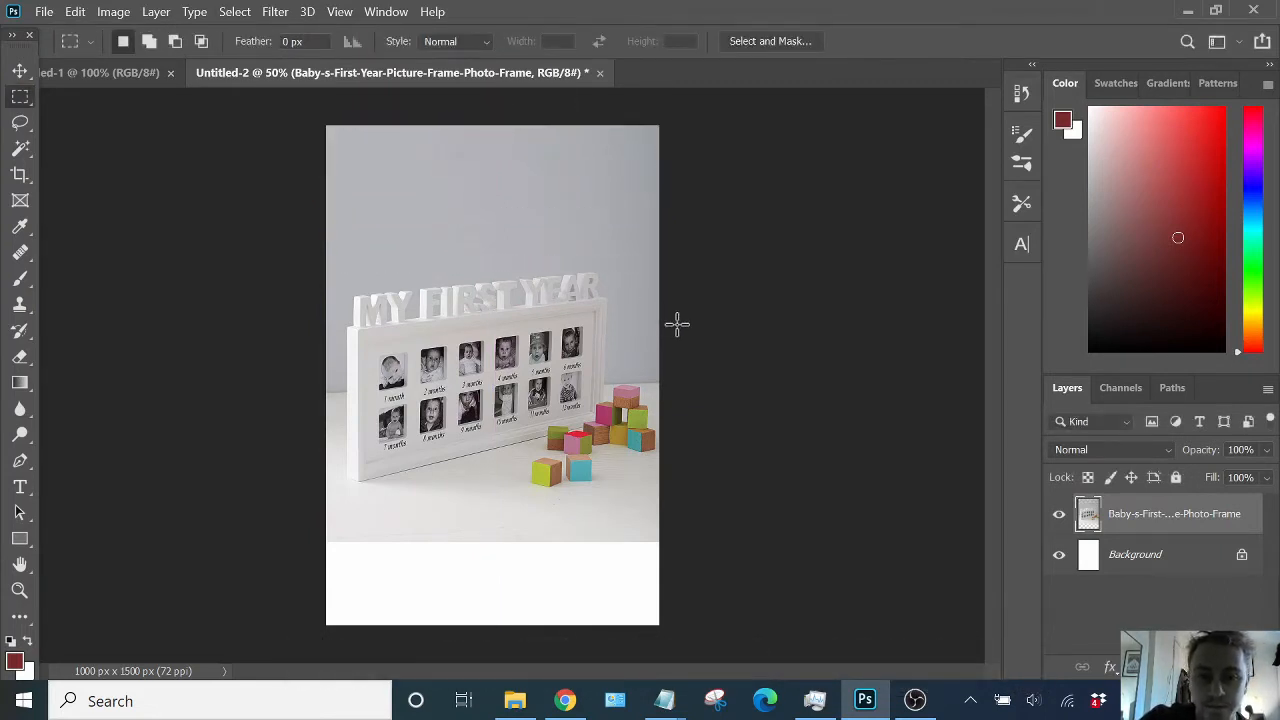
pyautogui.moveTo(322, 588); pyautogui.dragTo(654, 474)
pyautogui.hotkey('ctrl', 't')
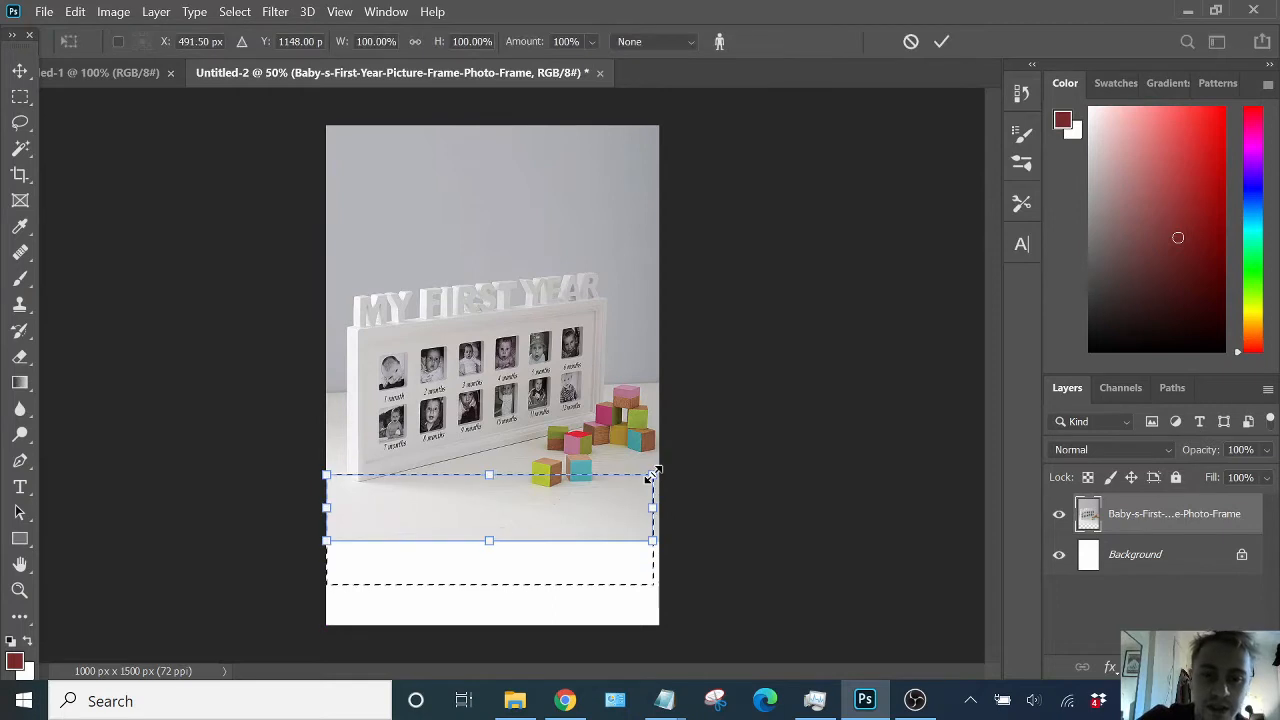
pyautogui.moveTo(506, 542); pyautogui.dragTo(490, 625)
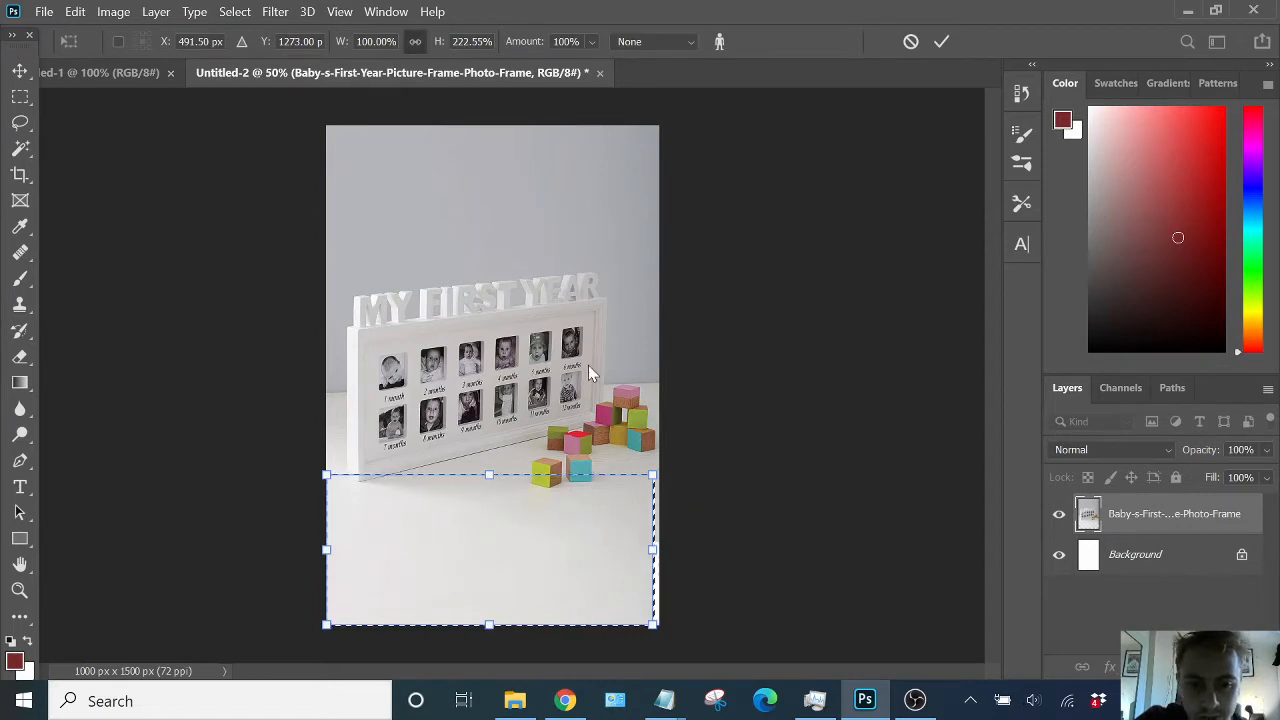
pyautogui.hotkey('ctrl', 'z')
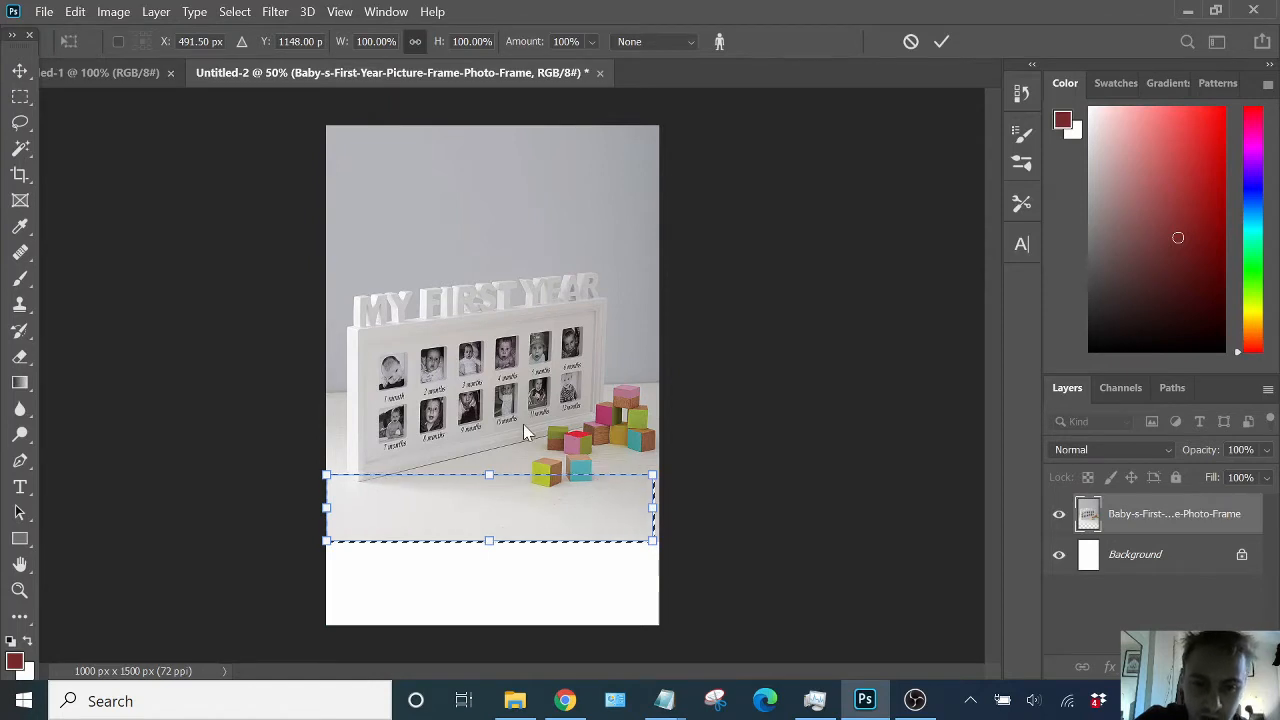
pyautogui.press('Escape')
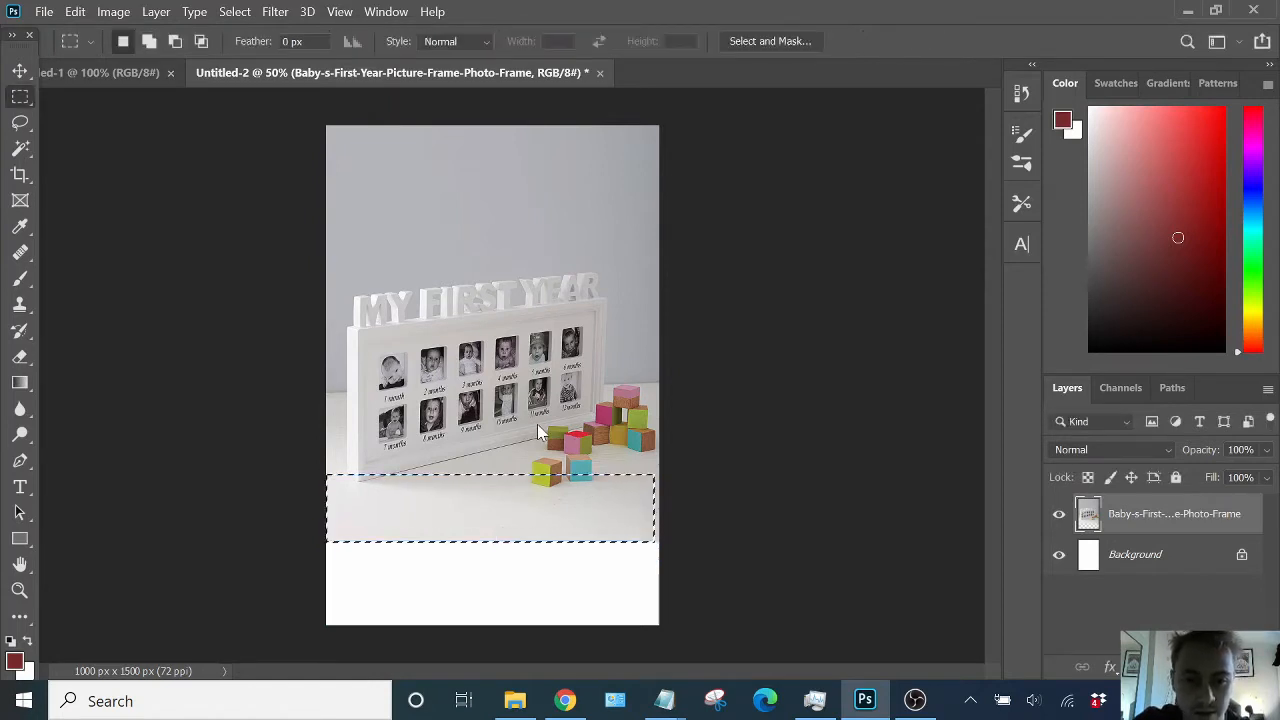
pyautogui.hotkey('ctrl', 'd')
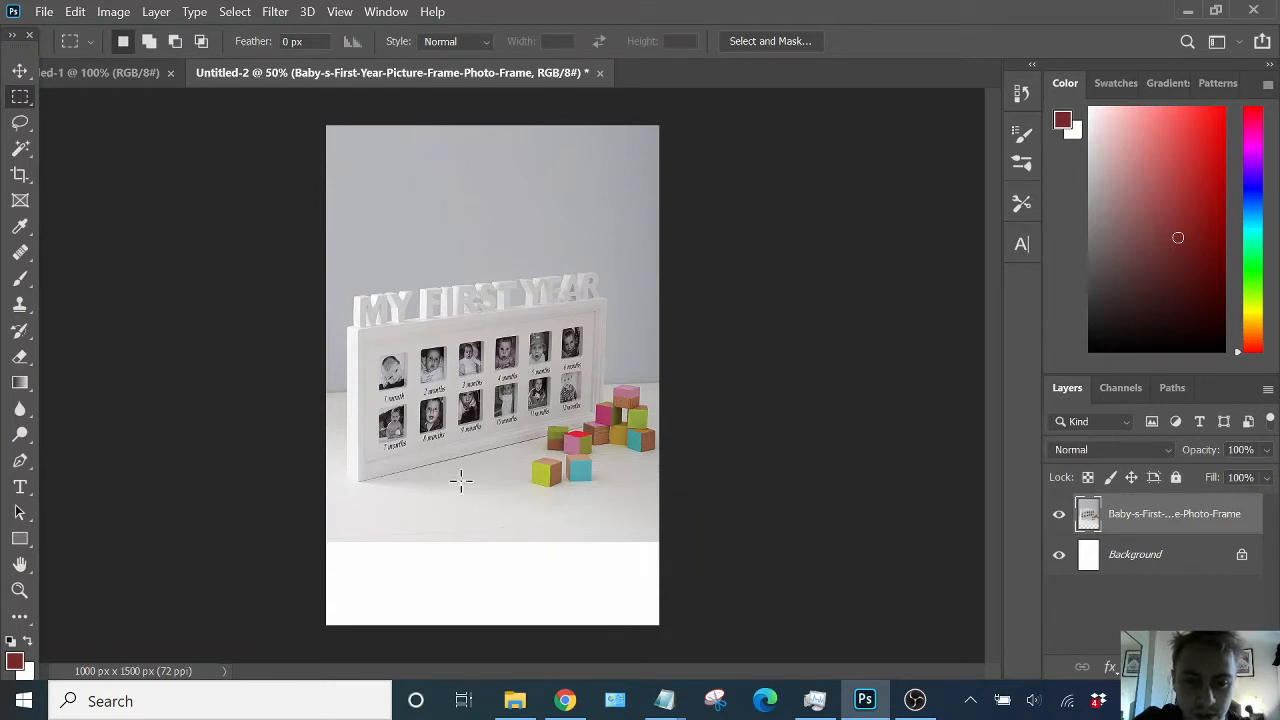
pyautogui.moveTo(310, 590); pyautogui.dragTo(663, 428)
pyautogui.hotkey('ctrl', 'alt', 'shift', 'c')
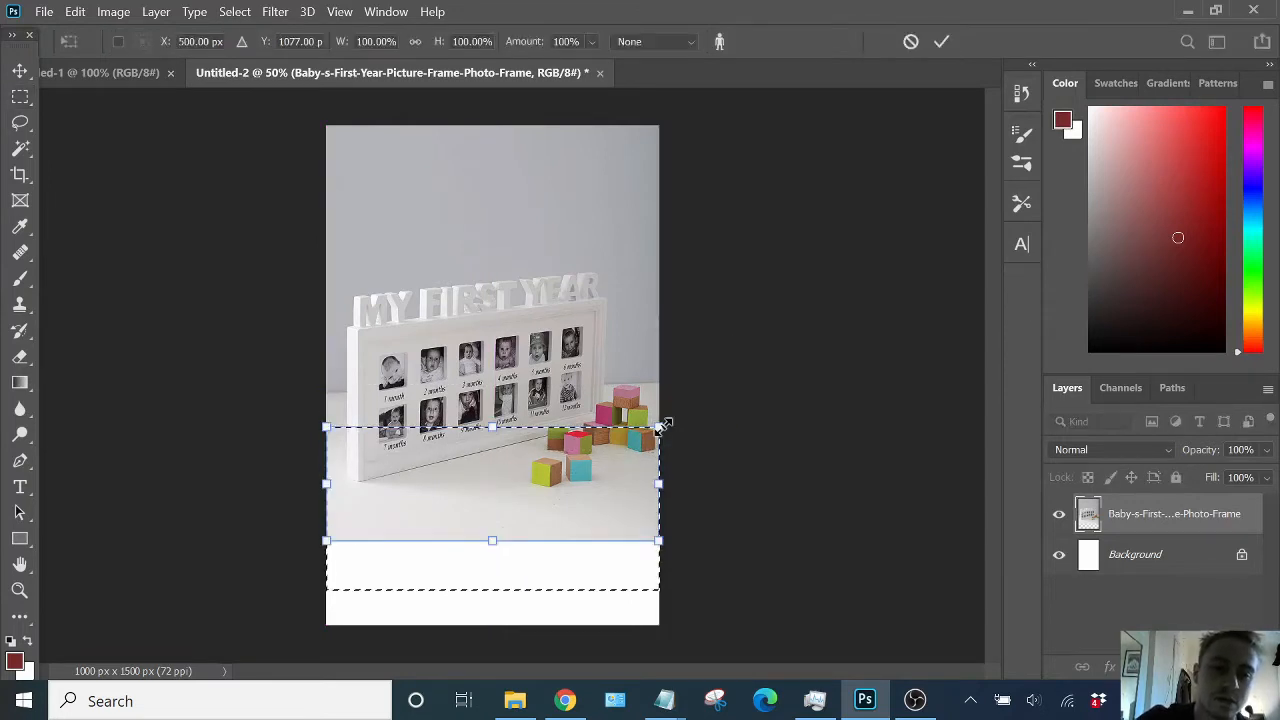
pyautogui.moveTo(492, 543)
pyautogui.mouseDown()
pyautogui.moveTo(491, 640)
pyautogui.moveTo(500, 541)
pyautogui.mouseUp()
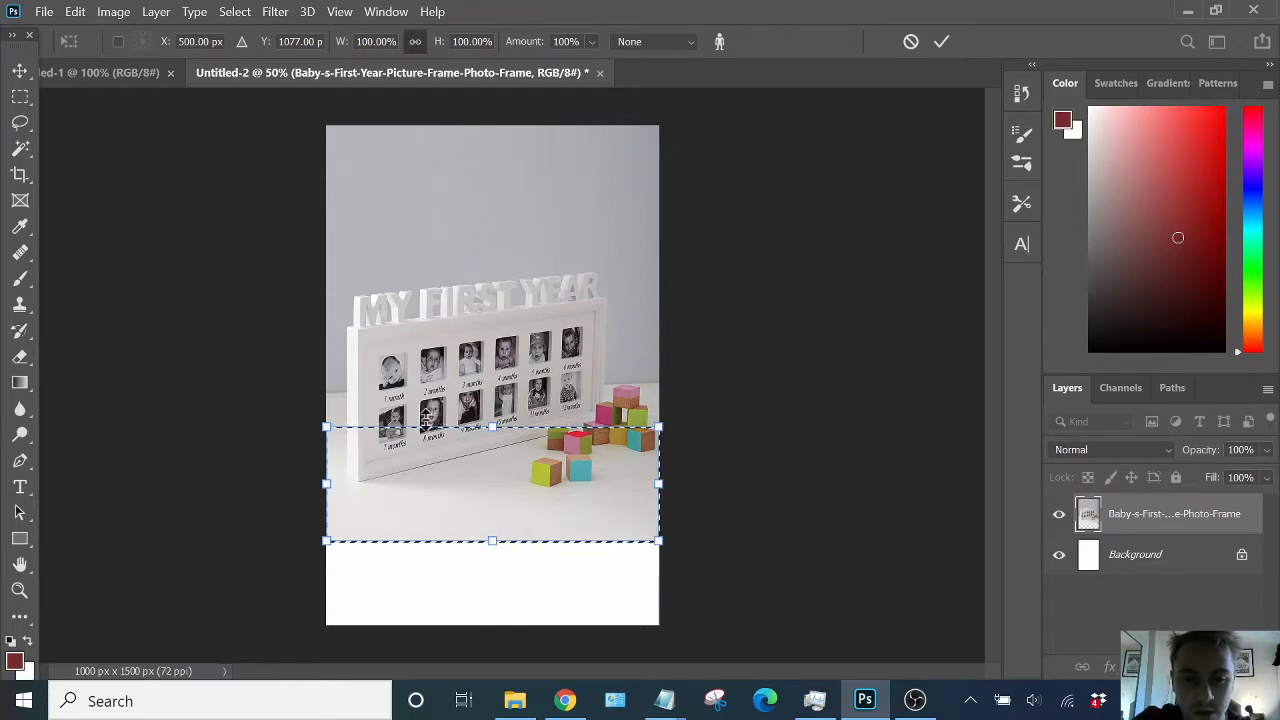
pyautogui.press('Return')
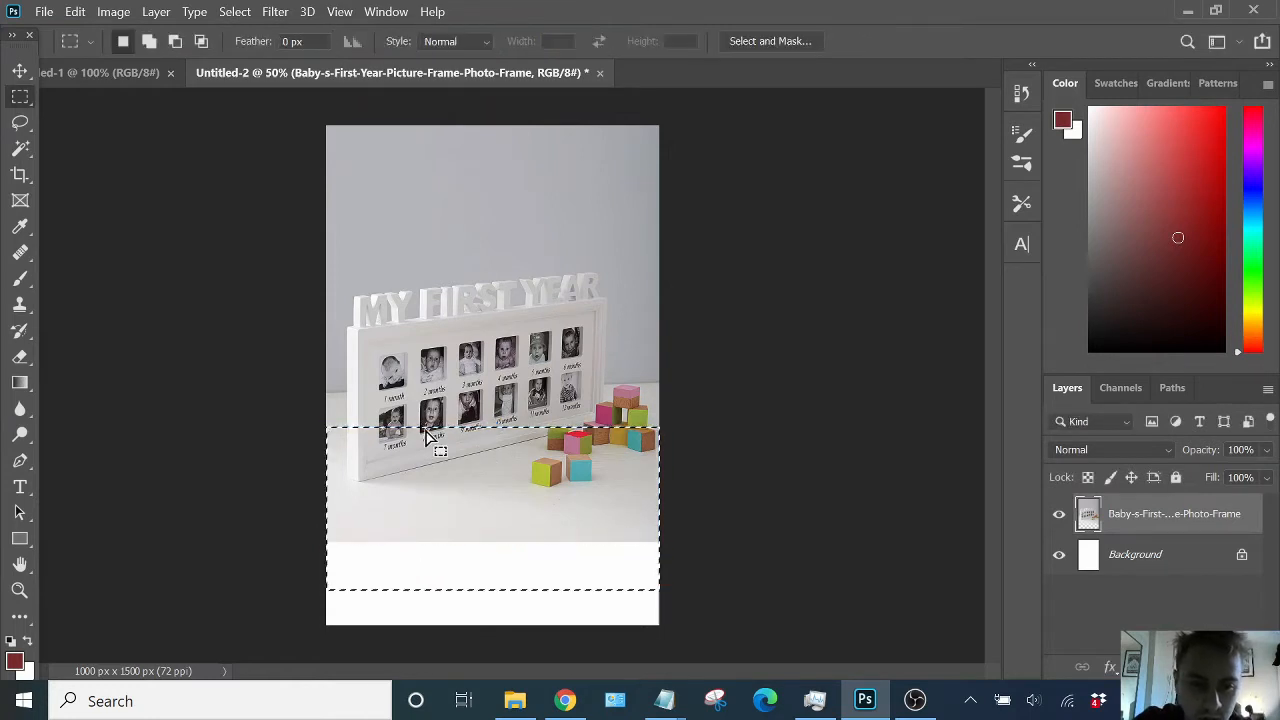
pyautogui.hotkey('ctrl', 'd')
# - Select the floor strip at the photo's bottom and stretch it down to the canvas's bottom edge with Content-Aware Scale
pyautogui.moveTo(325, 574); pyautogui.dragTo(677, 497)
pyautogui.hotkey('ctrl', 'alt', 'shift', 'c')
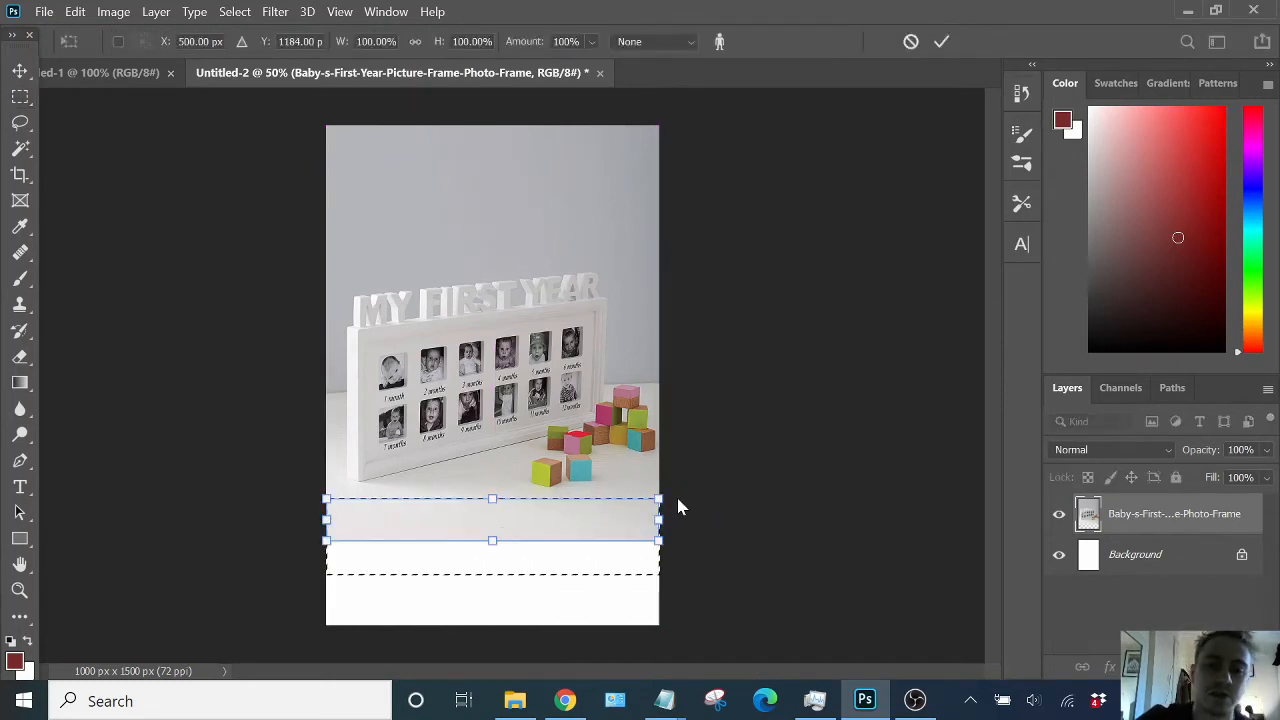
pyautogui.moveTo(469, 545); pyautogui.dragTo(493, 625)
pyautogui.press('Return')
pyautogui.hotkey('ctrl', 'd')
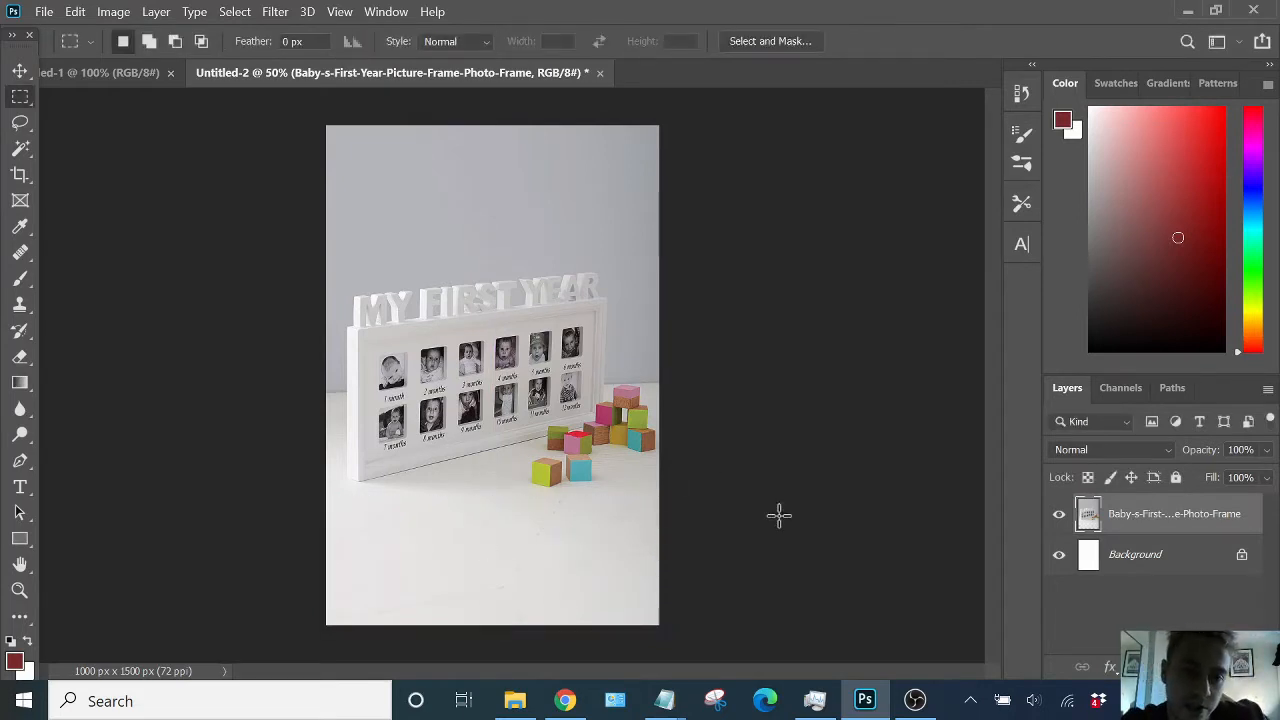
# - Switch to Notepad and highlight the 'Fill out borders' item on the checklist, then return to Photoshop
pyautogui.press('v')
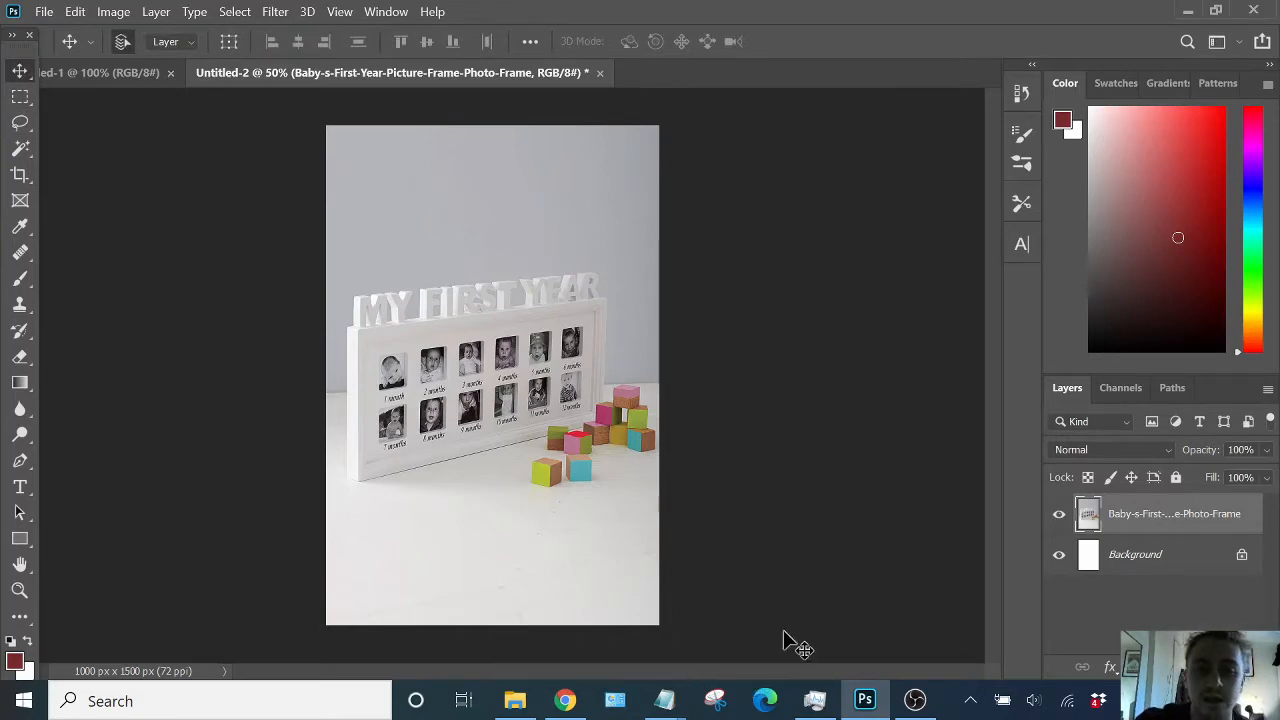
pyautogui.moveTo(661, 714)
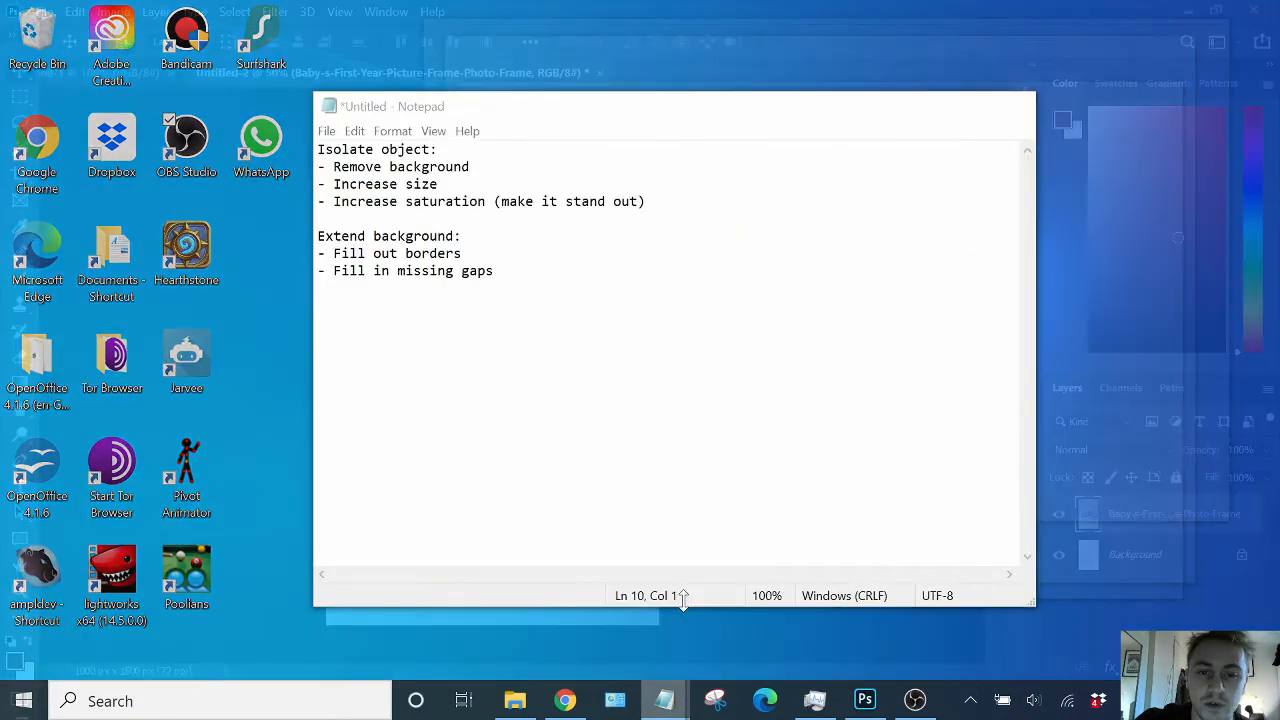
pyautogui.click(750, 610)
pyautogui.hotkey('ctrl', 'shift', 'Left')
pyautogui.hotkey('ctrl', 'shift', 'Left')
pyautogui.hotkey('ctrl', 'shift', 'Left')
pyautogui.hotkey('ctrl', 'shift', 'Left')
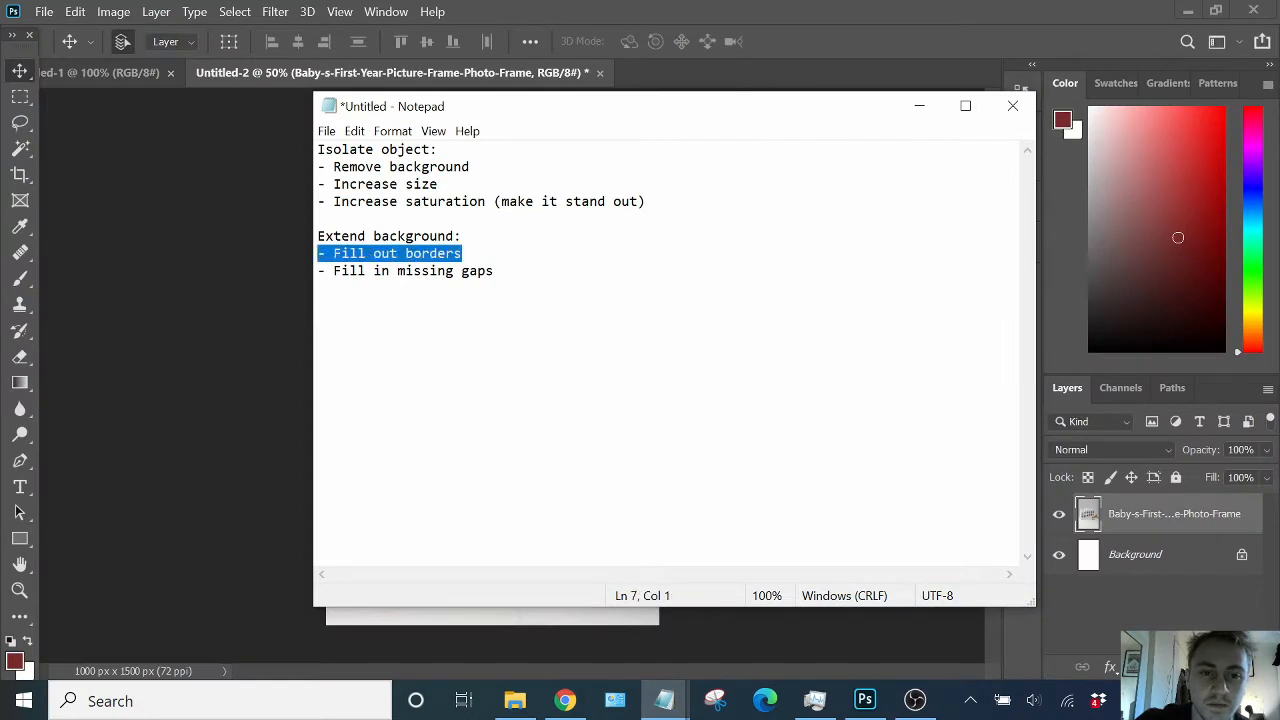
pyautogui.press('Right')
pyautogui.click(573, 11)
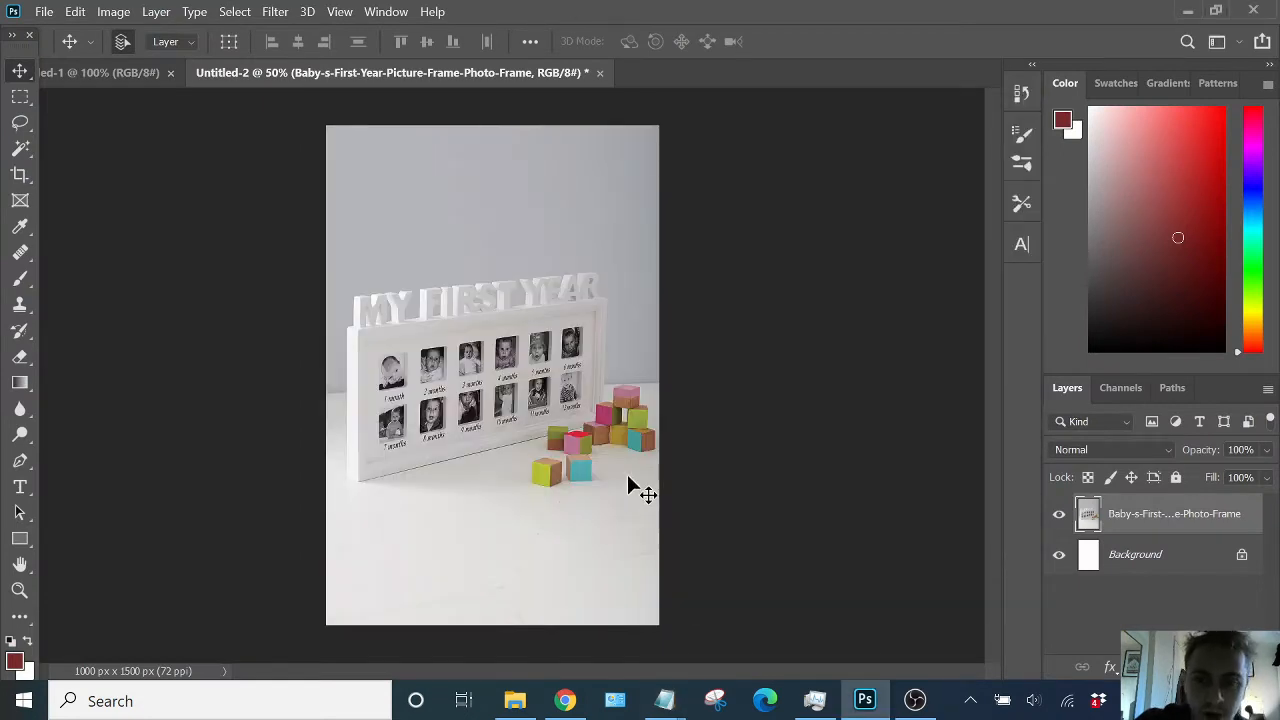
# - Select the lime-green block in the foreground with the Object Selection tool
pyautogui.scroll(5, 600, 463)
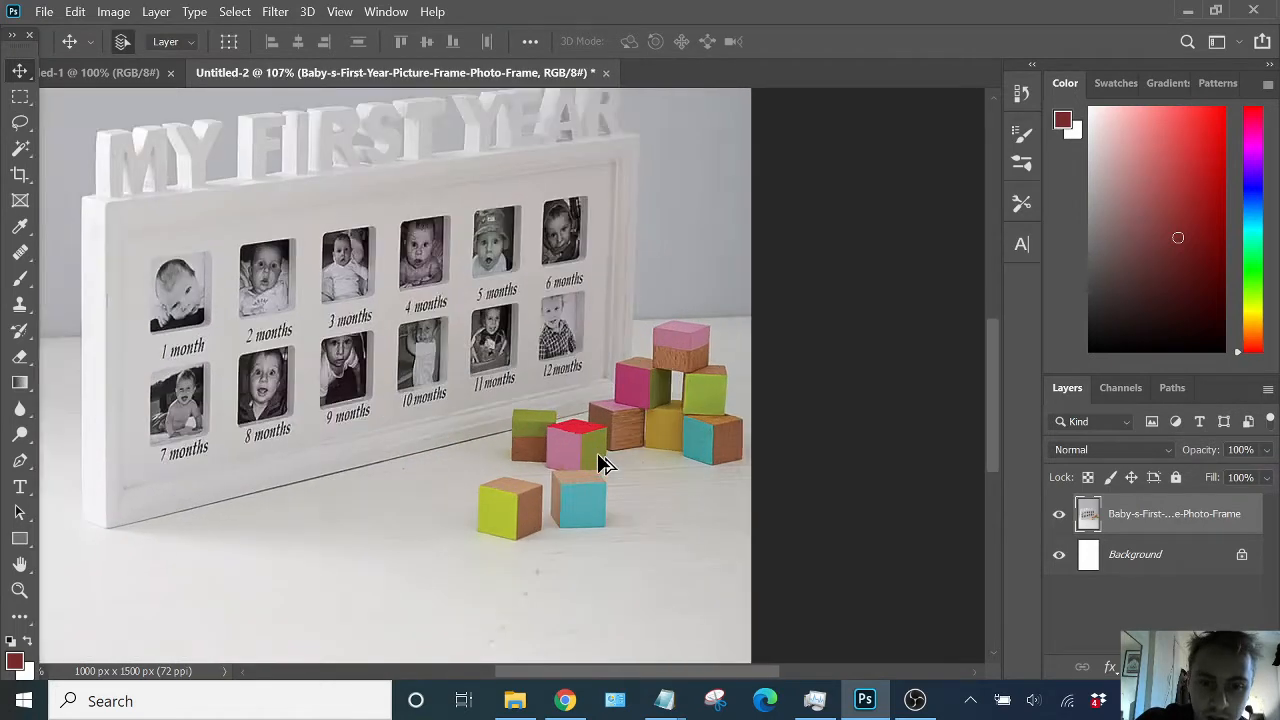
pyautogui.scroll(2, 600, 463)
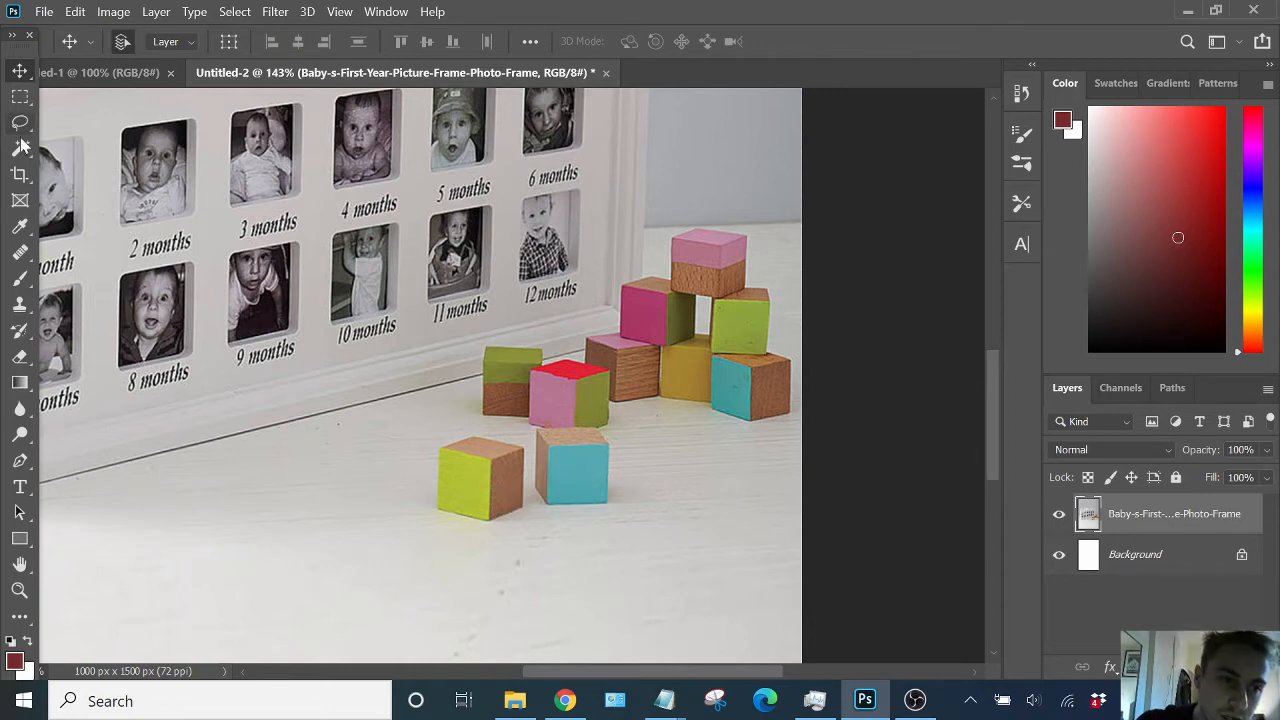
pyautogui.moveTo(22, 146); pyautogui.dragTo(90, 148)
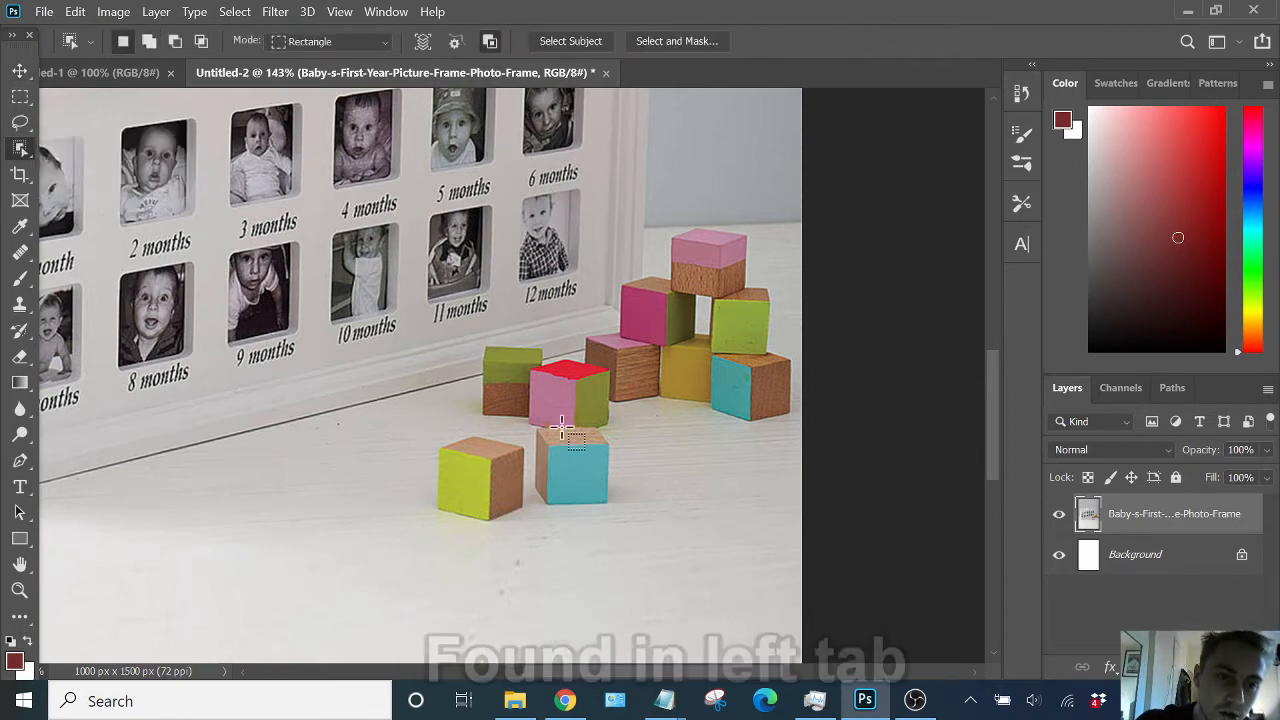
pyautogui.moveTo(418, 414); pyautogui.dragTo(545, 541)
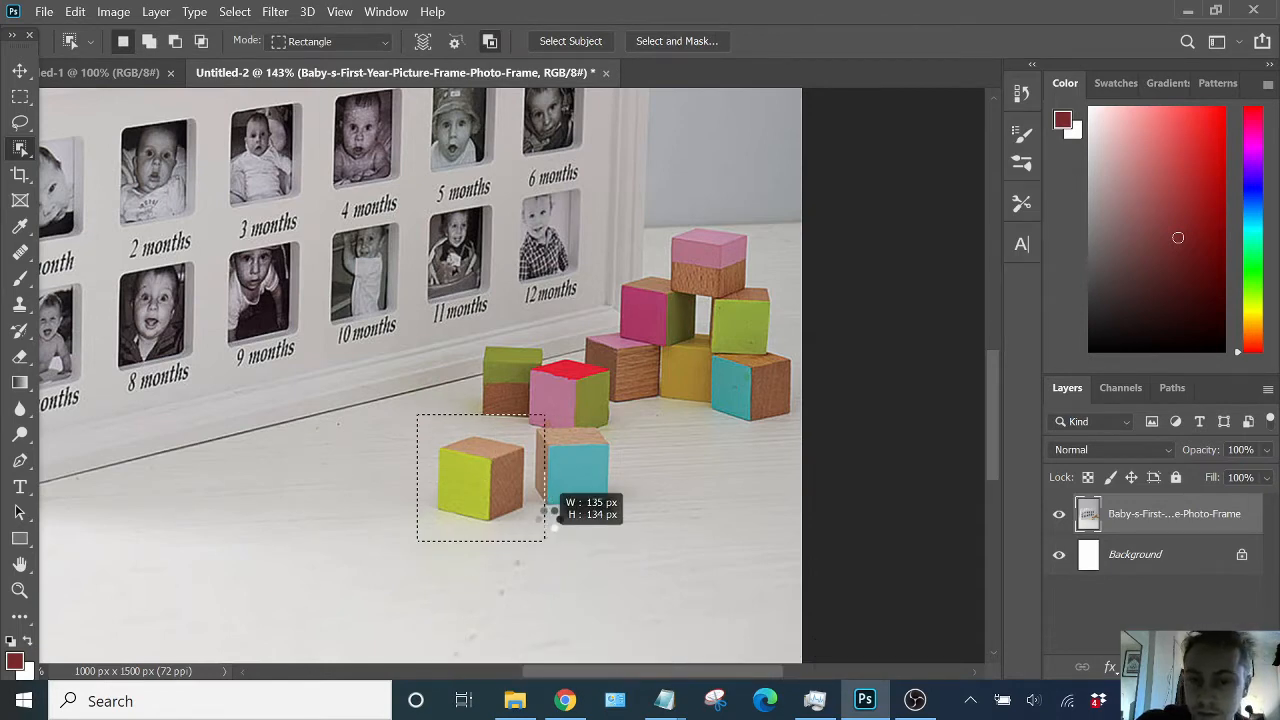
pyautogui.moveTo(548, 512); pyautogui.dragTo(548, 518)
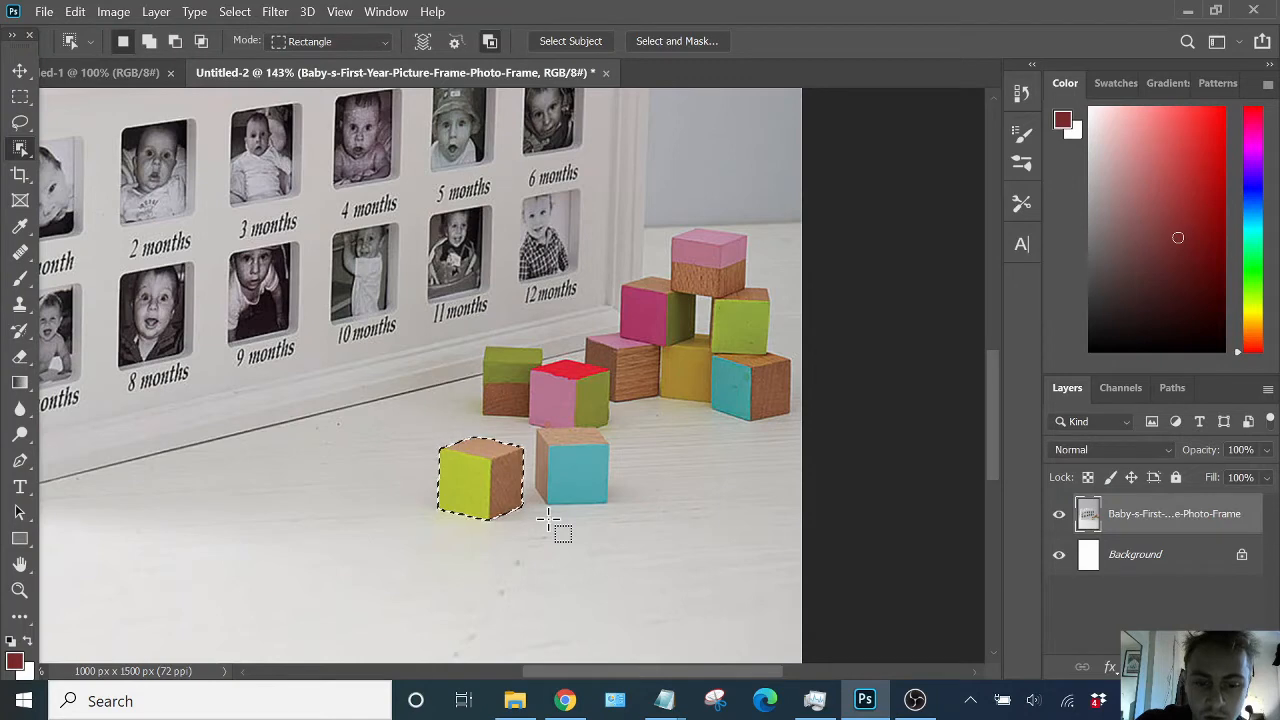
# - Delete the selected lime-green block, then undo the deletion
pyautogui.press('Delete')
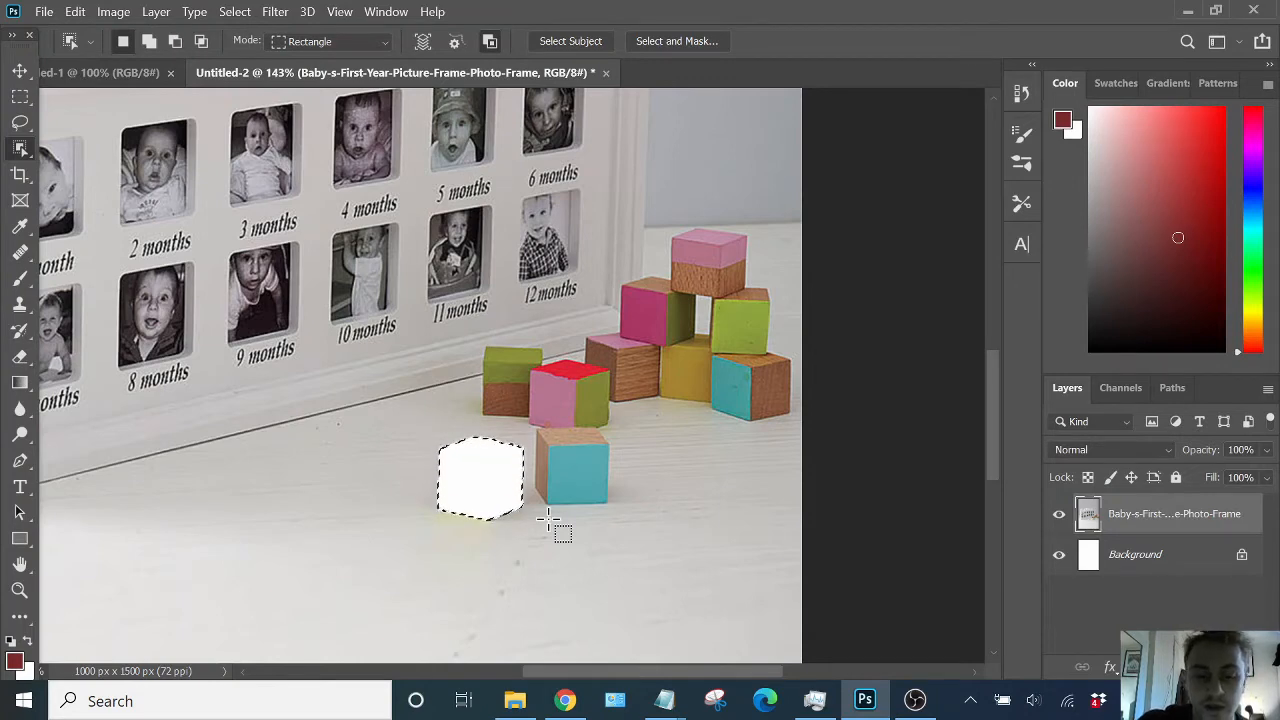
pyautogui.hotkey('ctrl', 'z')
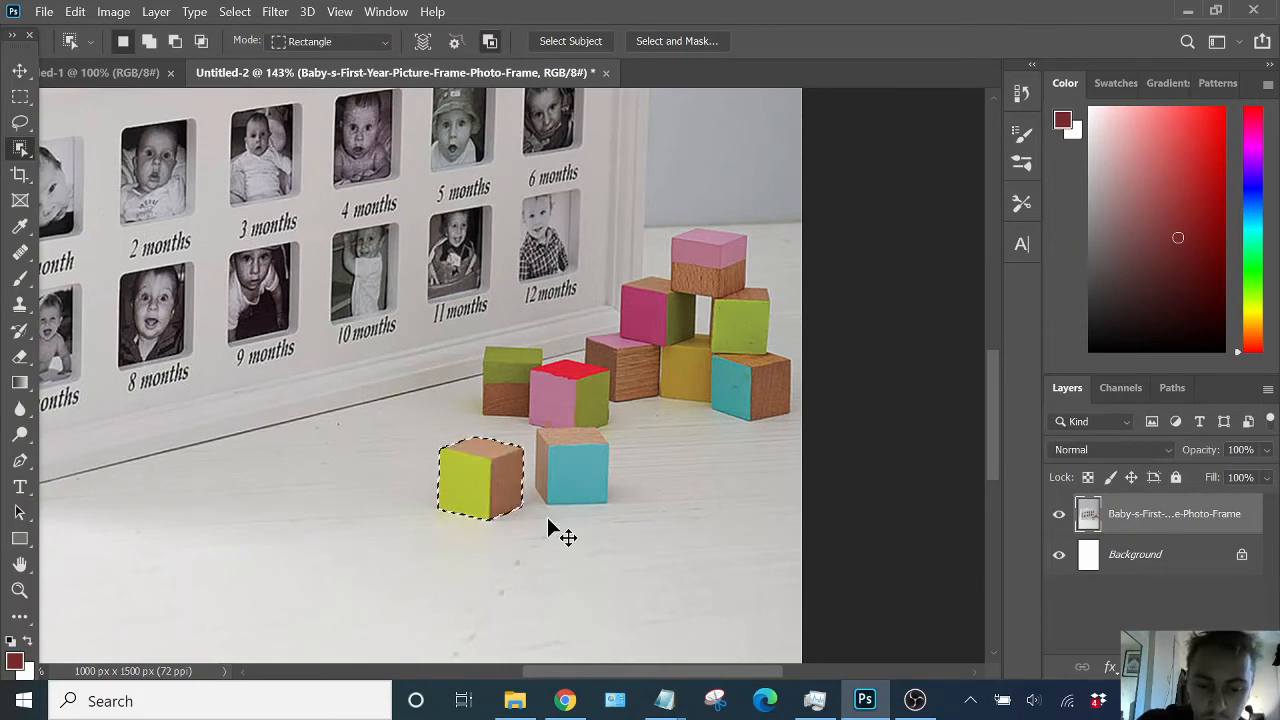
# - Copy the selected block onto a new layer and try moving it and reordering it among the layers
pyautogui.hotkey('ctrl', 'j')
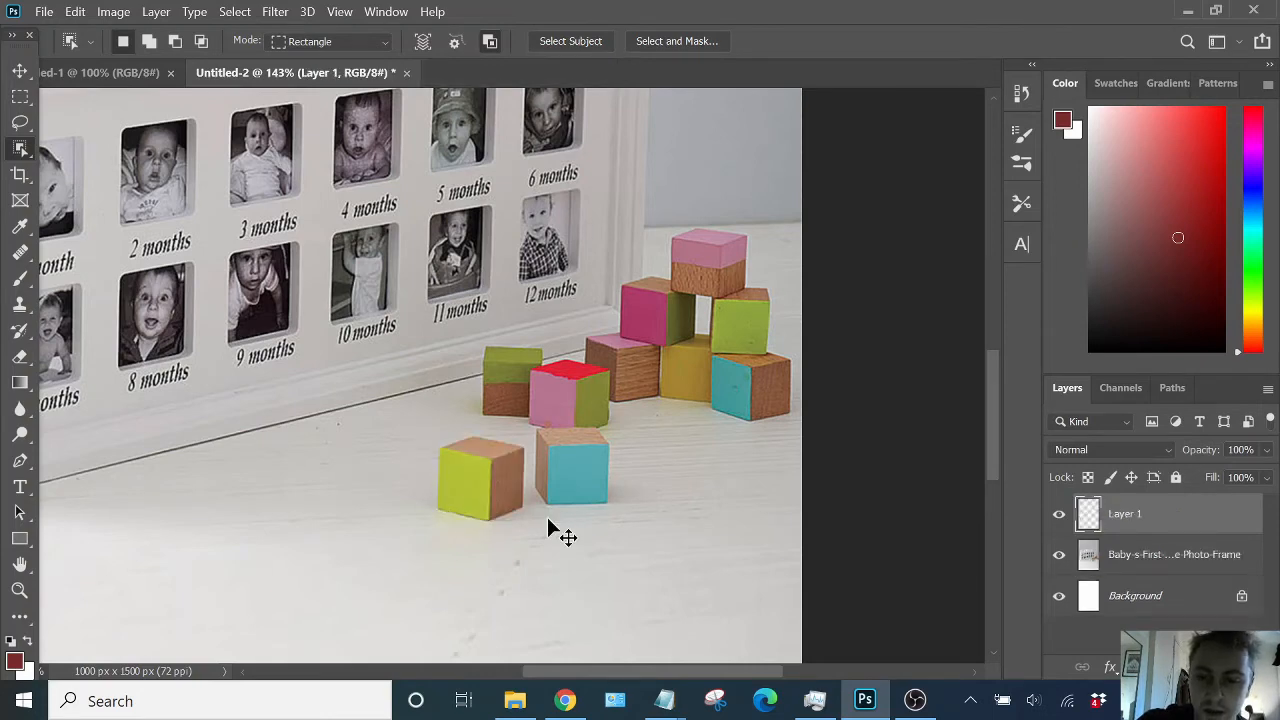
pyautogui.press('v')
pyautogui.moveTo(444, 467); pyautogui.dragTo(357, 410)
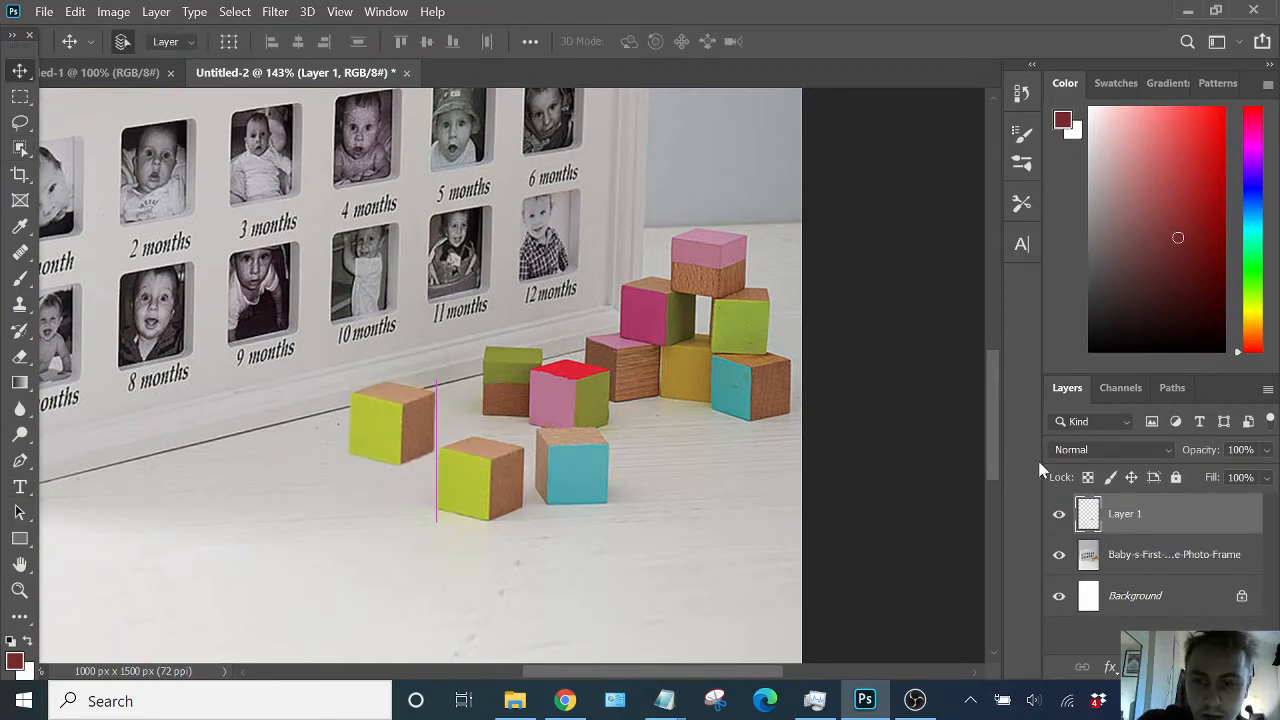
pyautogui.moveTo(1155, 525); pyautogui.dragTo(1157, 571)
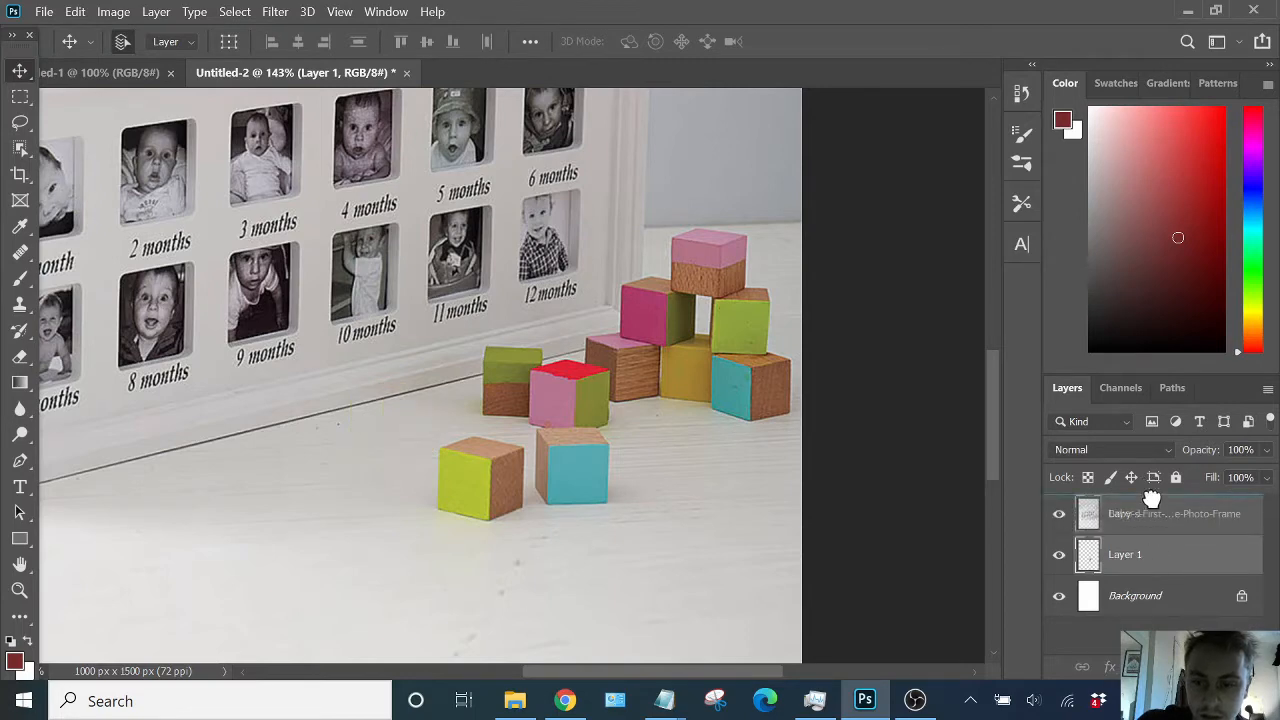
pyautogui.hotkey('ctrl', ']')
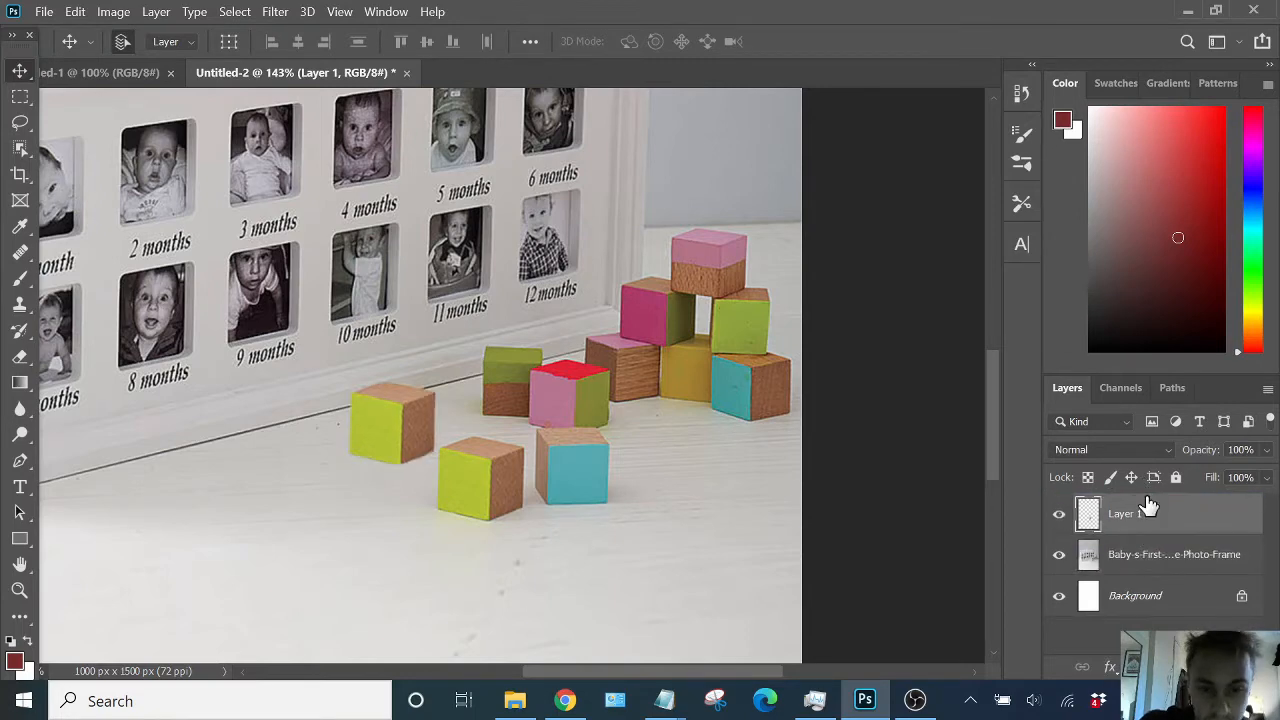
pyautogui.moveTo(406, 440); pyautogui.dragTo(487, 481)
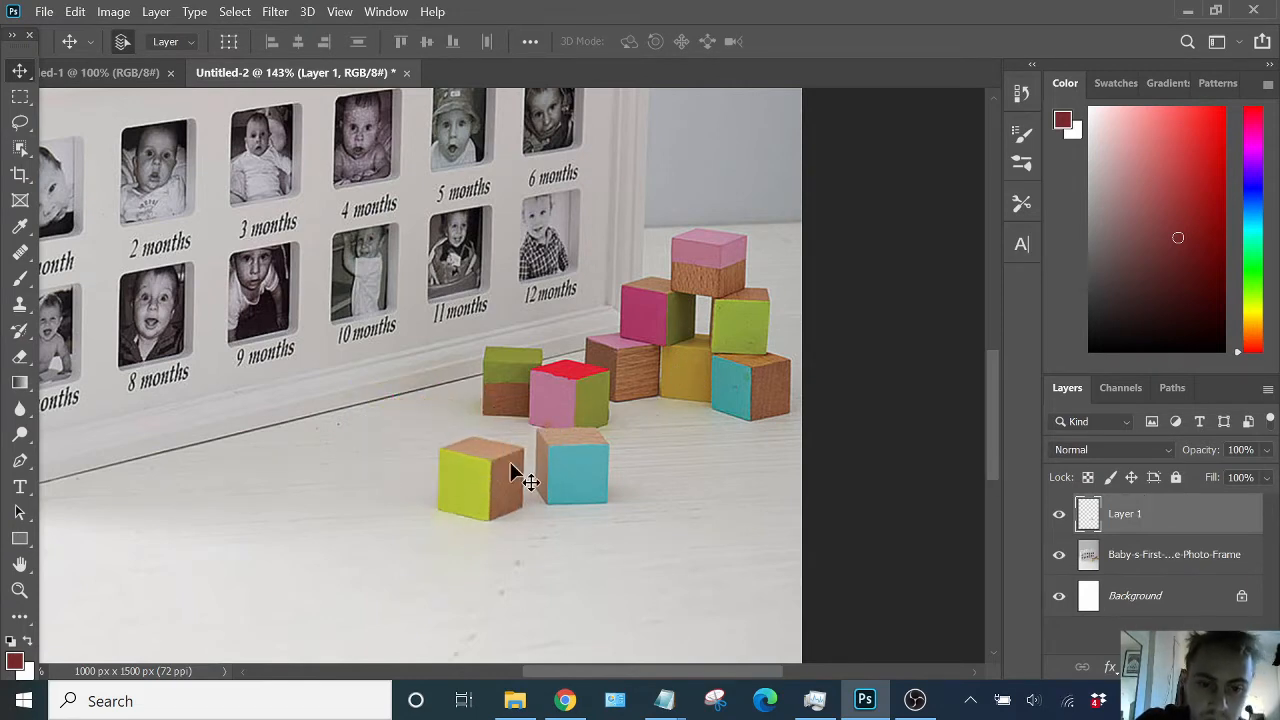
# - Enlarge the copied block with Free Transform, then delete the copied block's layer
pyautogui.hotkey('ctrl', 't')
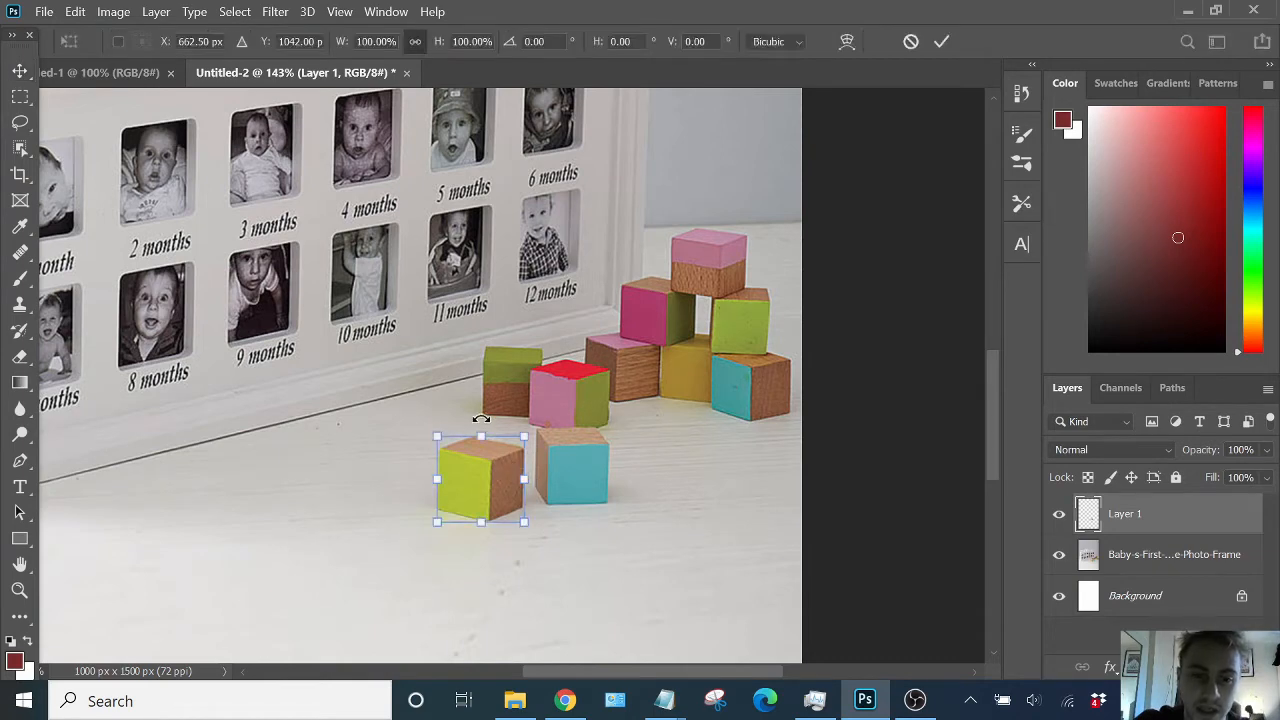
pyautogui.moveTo(433, 430); pyautogui.dragTo(349, 360)
pyautogui.moveTo(434, 486); pyautogui.dragTo(447, 500)
pyautogui.press('Return')
pyautogui.scroll(-10, 447, 500)
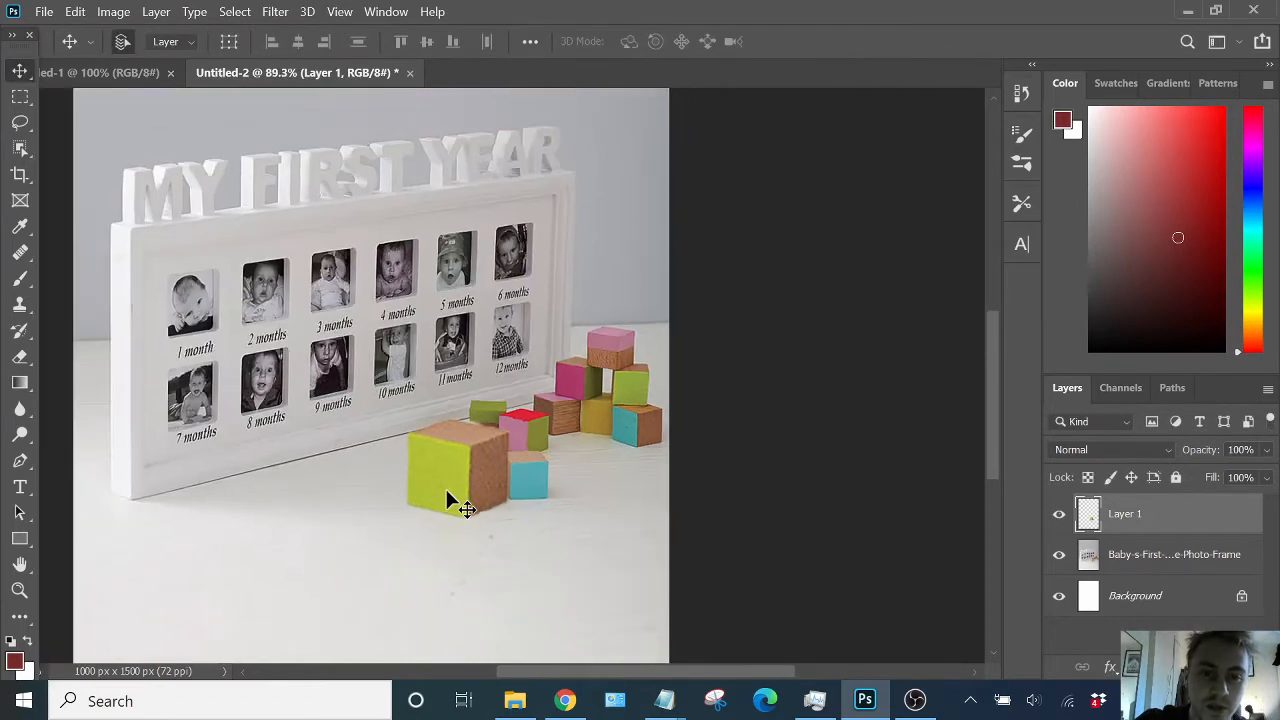
pyautogui.scroll(5, 480, 460)
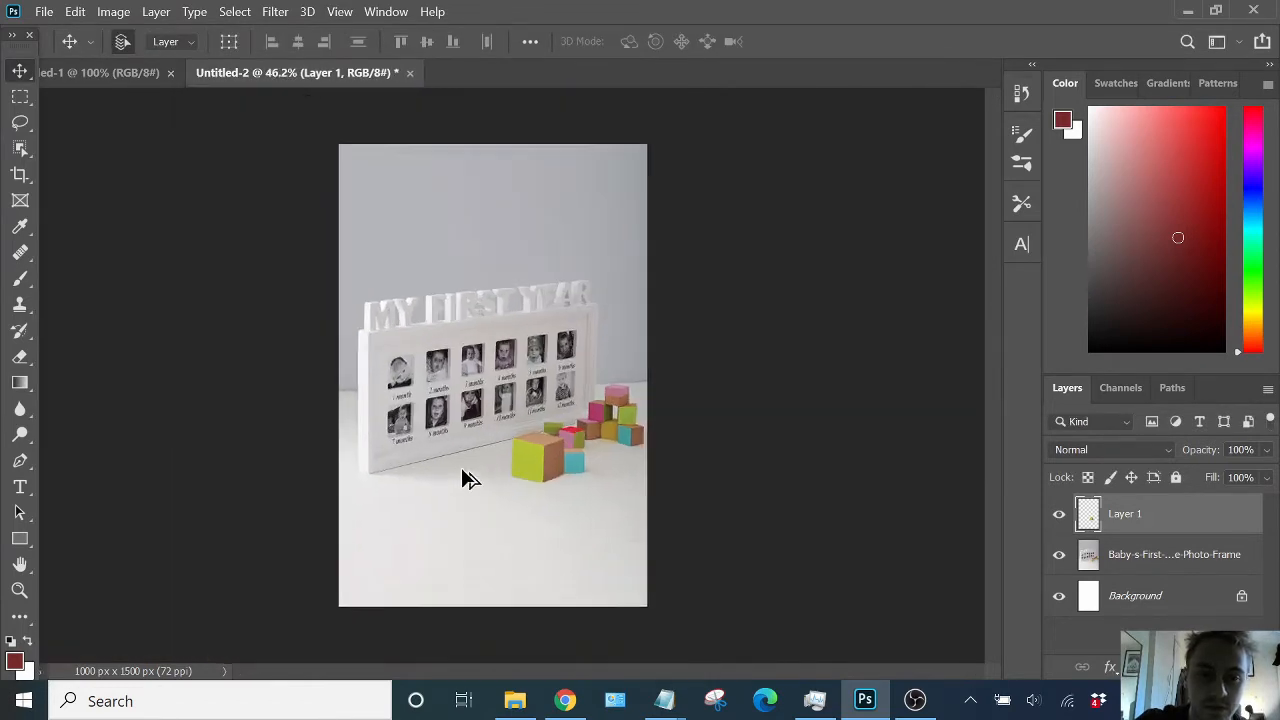
pyautogui.scroll(6, 500, 477)
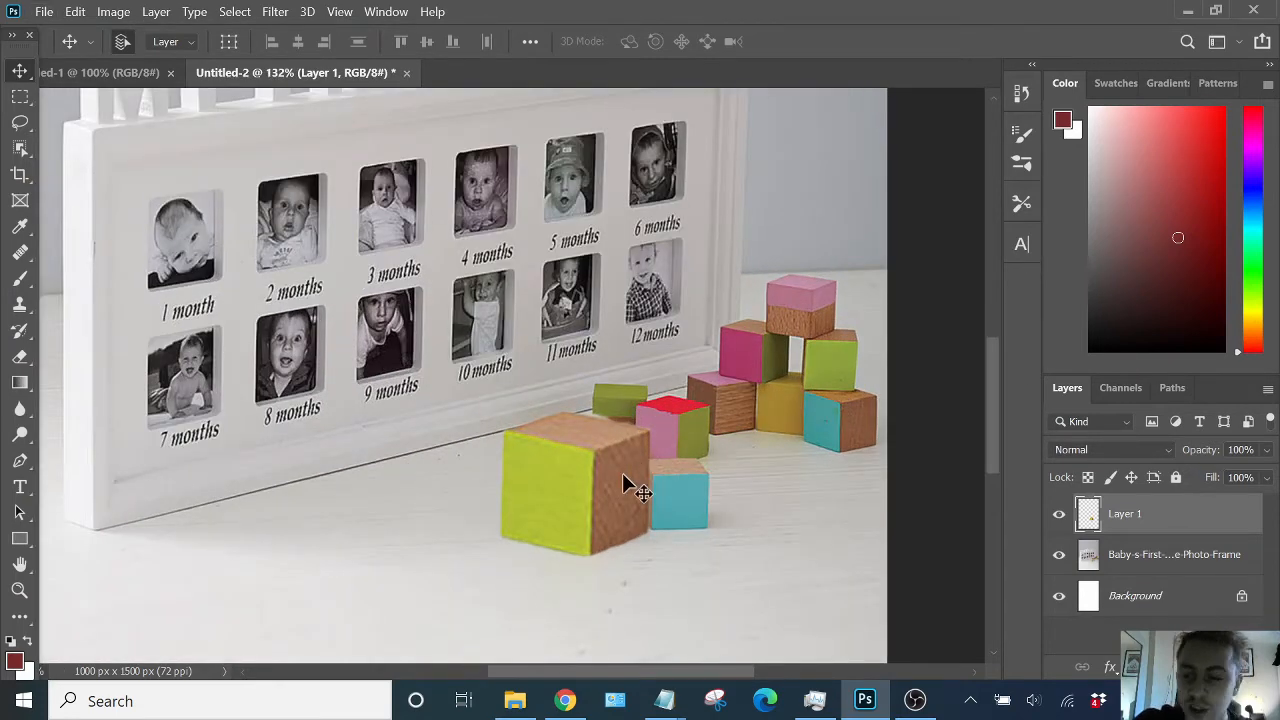
pyautogui.press('Delete')
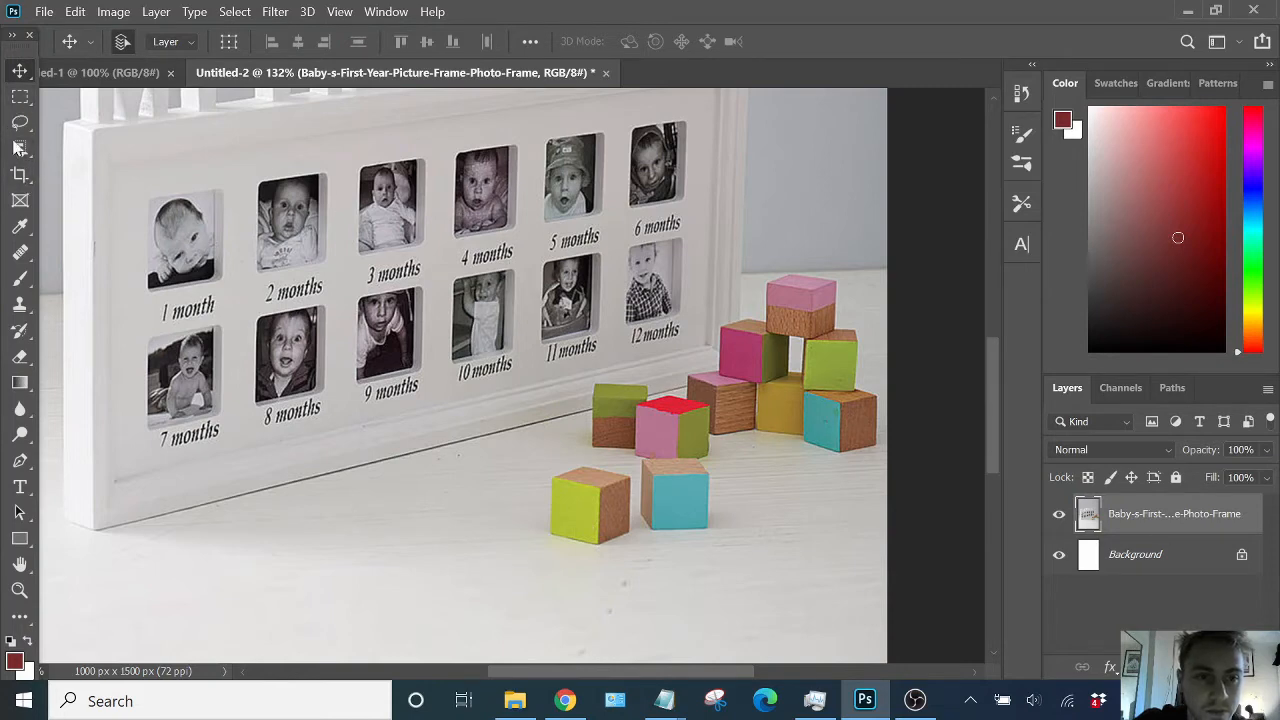
# - Reselect the lime-green block on the photo layer with the Object Selection tool
pyautogui.click(19, 147)
pyautogui.moveTo(535, 454); pyautogui.dragTo(663, 565)
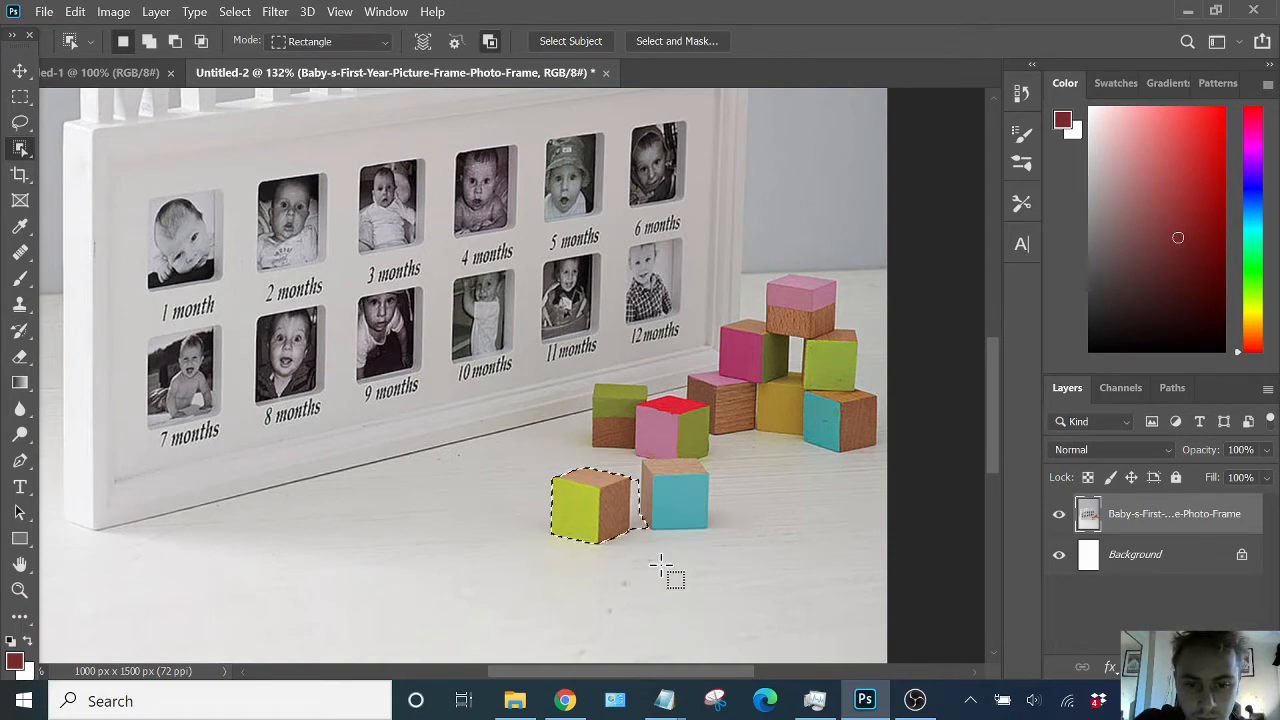
pyautogui.scroll(5, 657, 545)
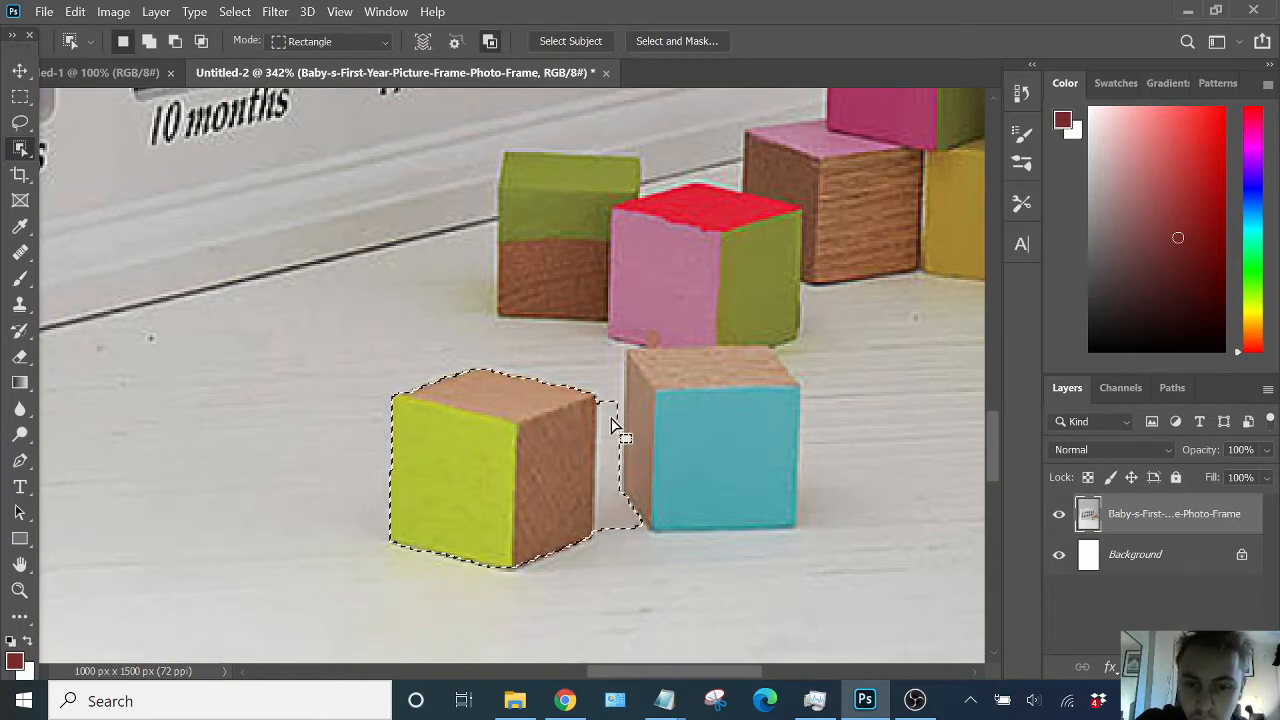
# - Switch to the Quick Selection tool and refine the selection so only the lime-green block, not the cyan block, is included
pyautogui.rightClick(20, 155)
pyautogui.click(114, 171)
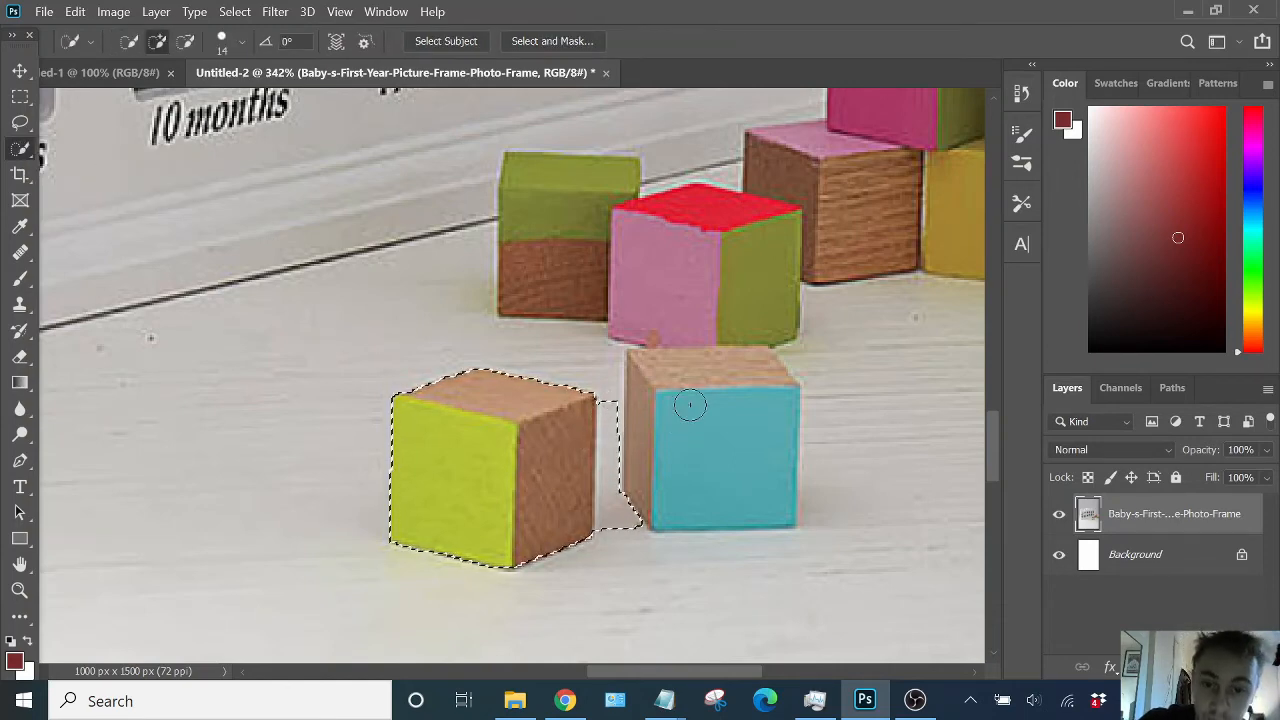
pyautogui.scroll(-2, 600, 372)
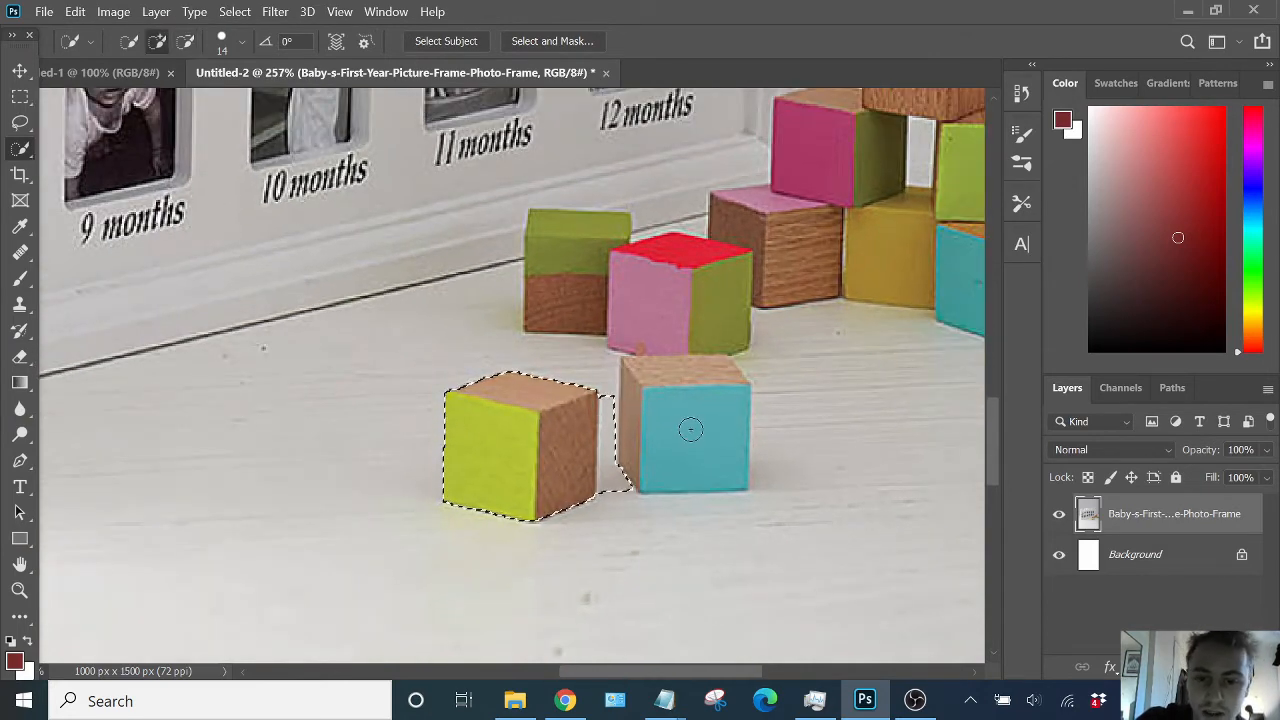
pyautogui.click(666, 410)
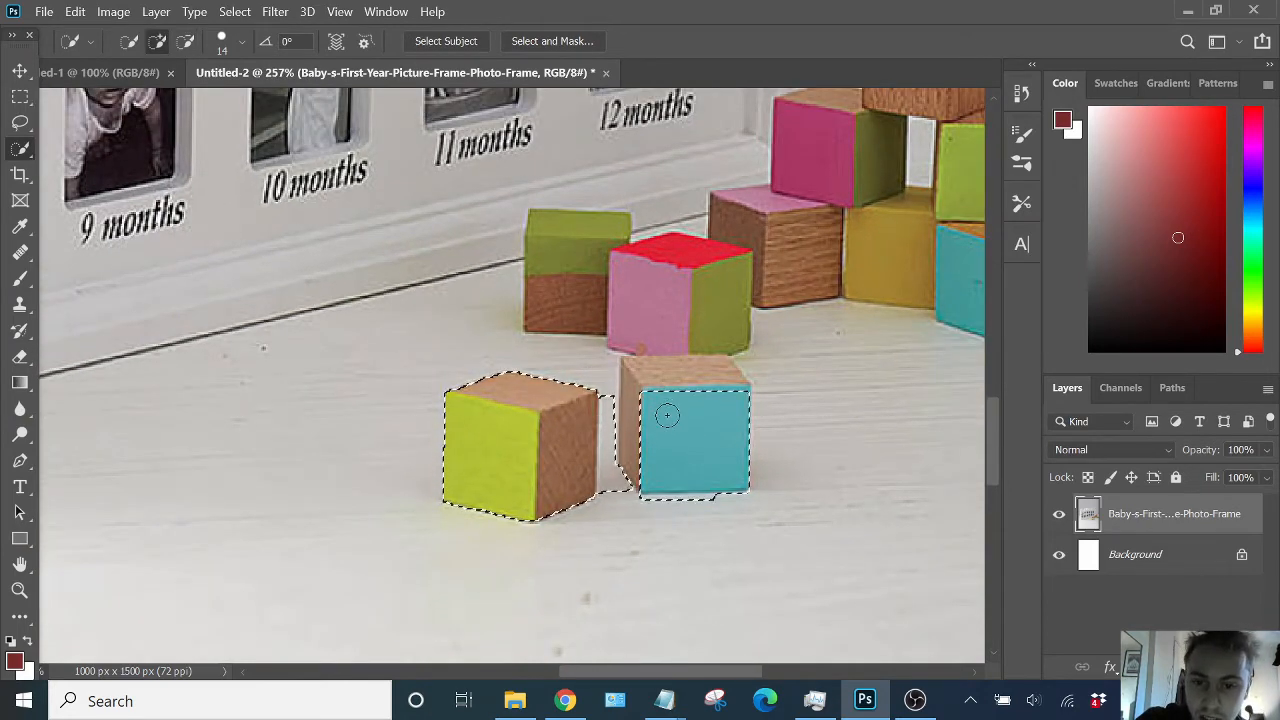
pyautogui.click(679, 368)
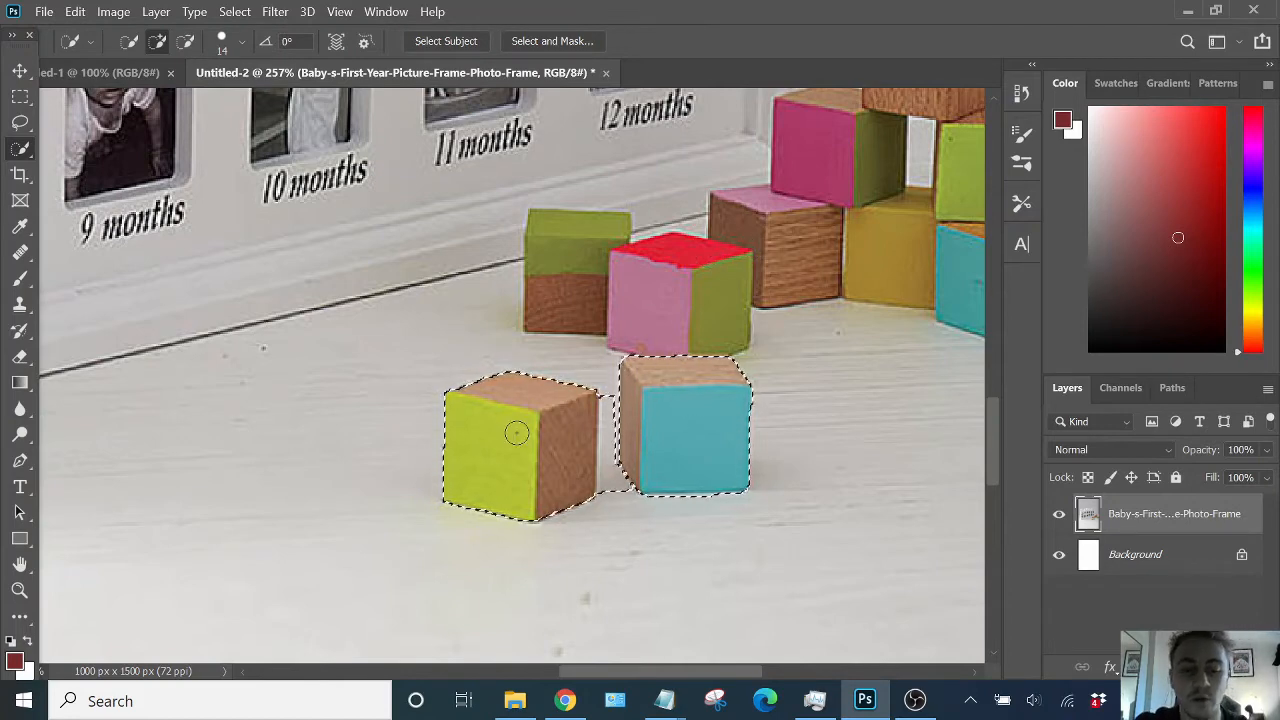
pyautogui.press('alt')
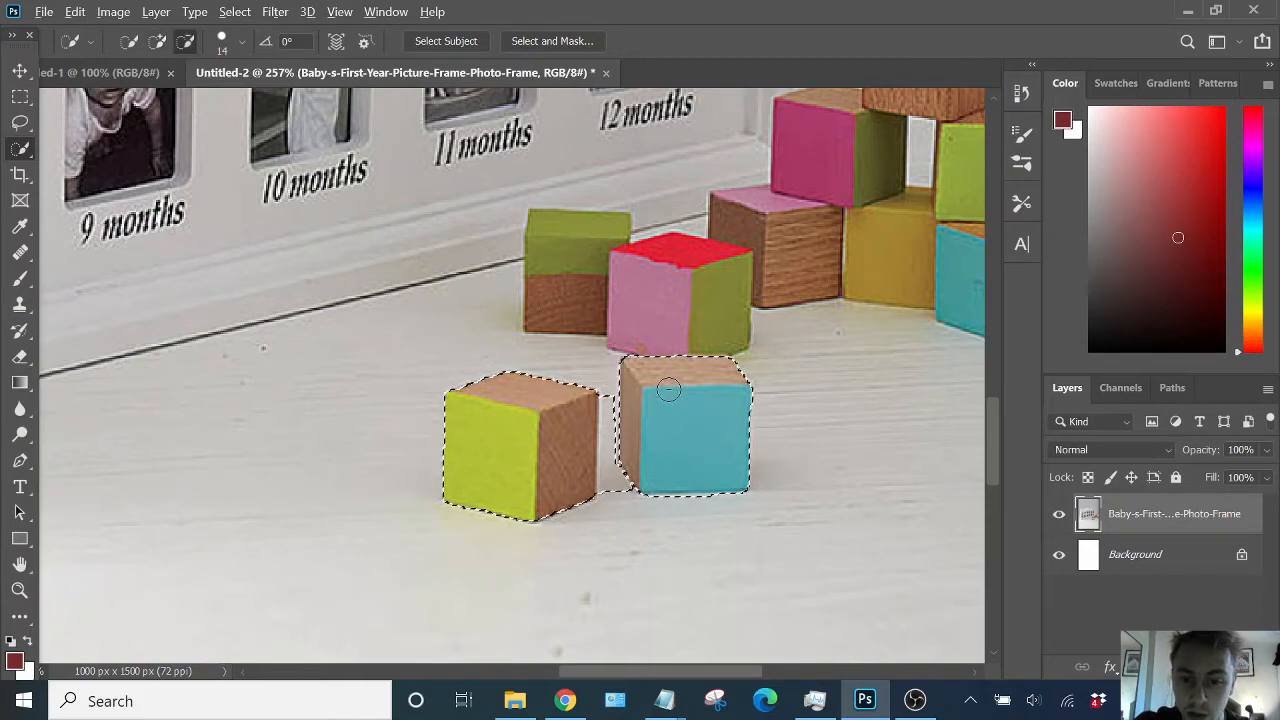
pyautogui.moveTo(650, 378)
pyautogui.mouseDown()
pyautogui.moveTo(696, 399)
pyautogui.moveTo(707, 366)
pyautogui.moveTo(723, 412)
pyautogui.mouseUp()
pyautogui.moveTo(654, 437)
pyautogui.mouseDown()
pyautogui.moveTo(655, 382)
pyautogui.moveTo(676, 365)
pyautogui.moveTo(740, 400)
pyautogui.mouseUp()
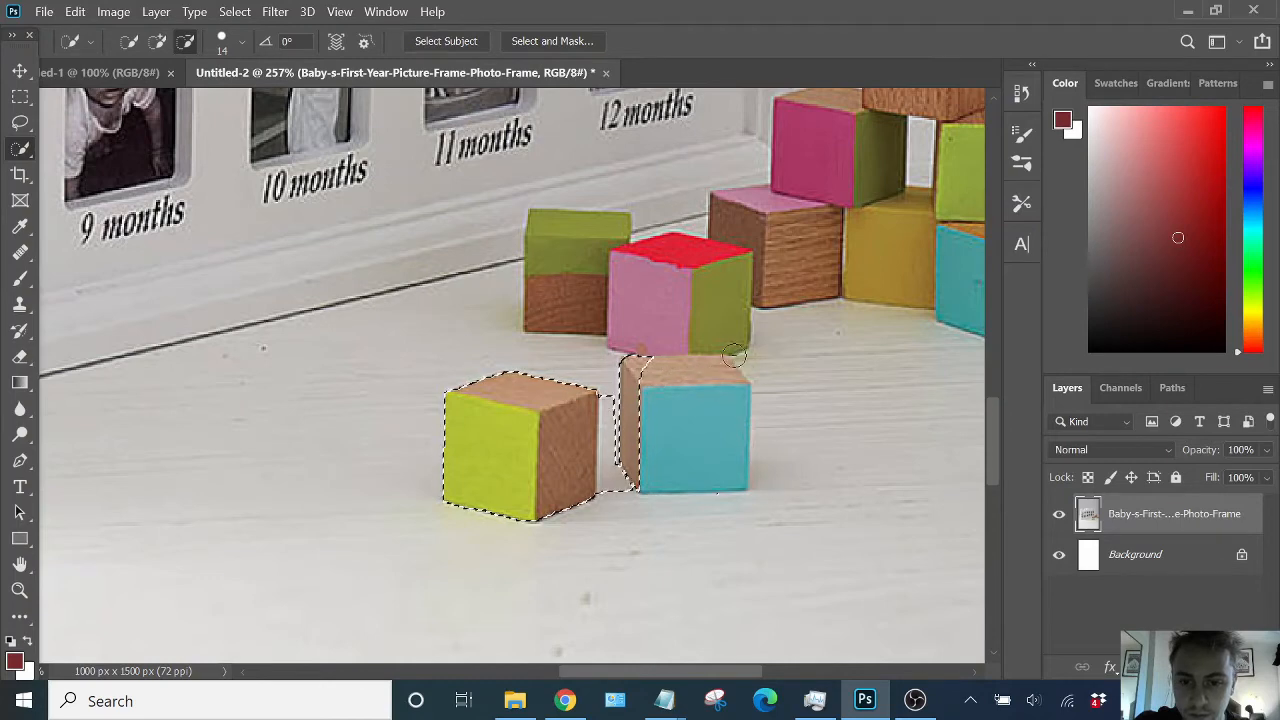
pyautogui.moveTo(664, 353); pyautogui.dragTo(638, 396)
pyautogui.moveTo(630, 457); pyautogui.dragTo(614, 491)
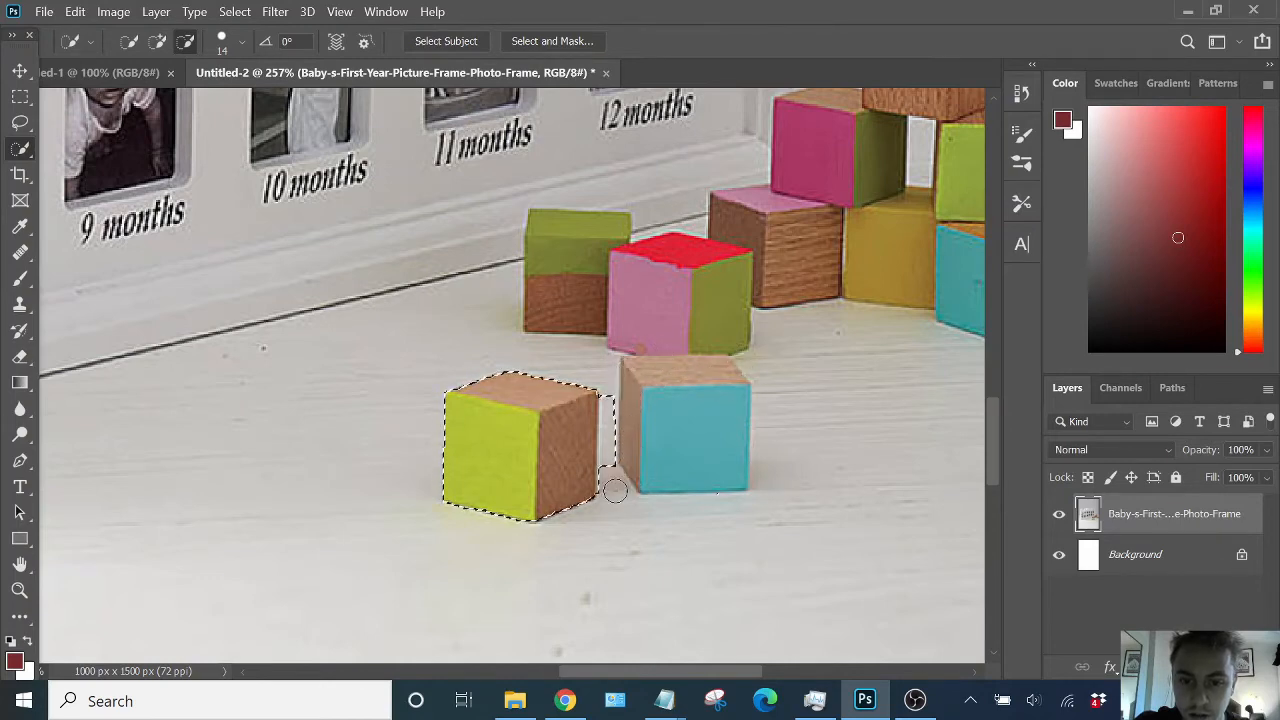
pyautogui.moveTo(617, 443); pyautogui.dragTo(619, 400)
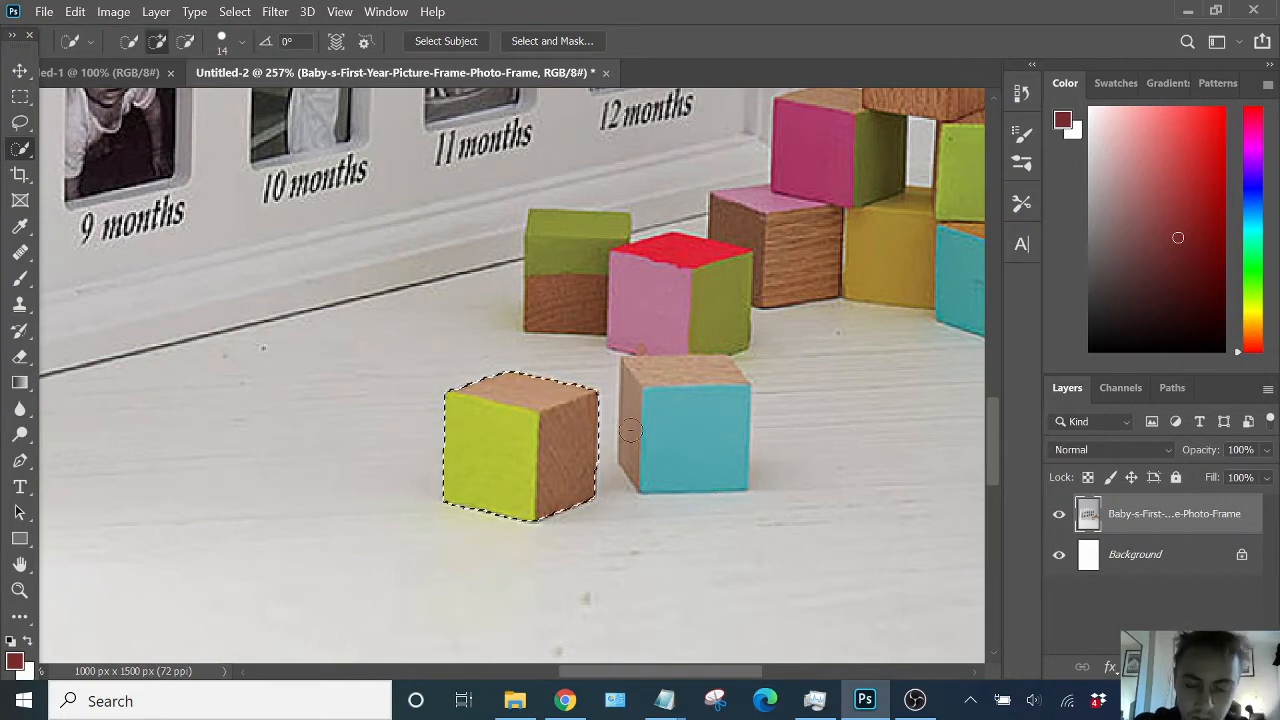
# - Delete the selected lime-green block's pixels and deselect
pyautogui.press('Delete')
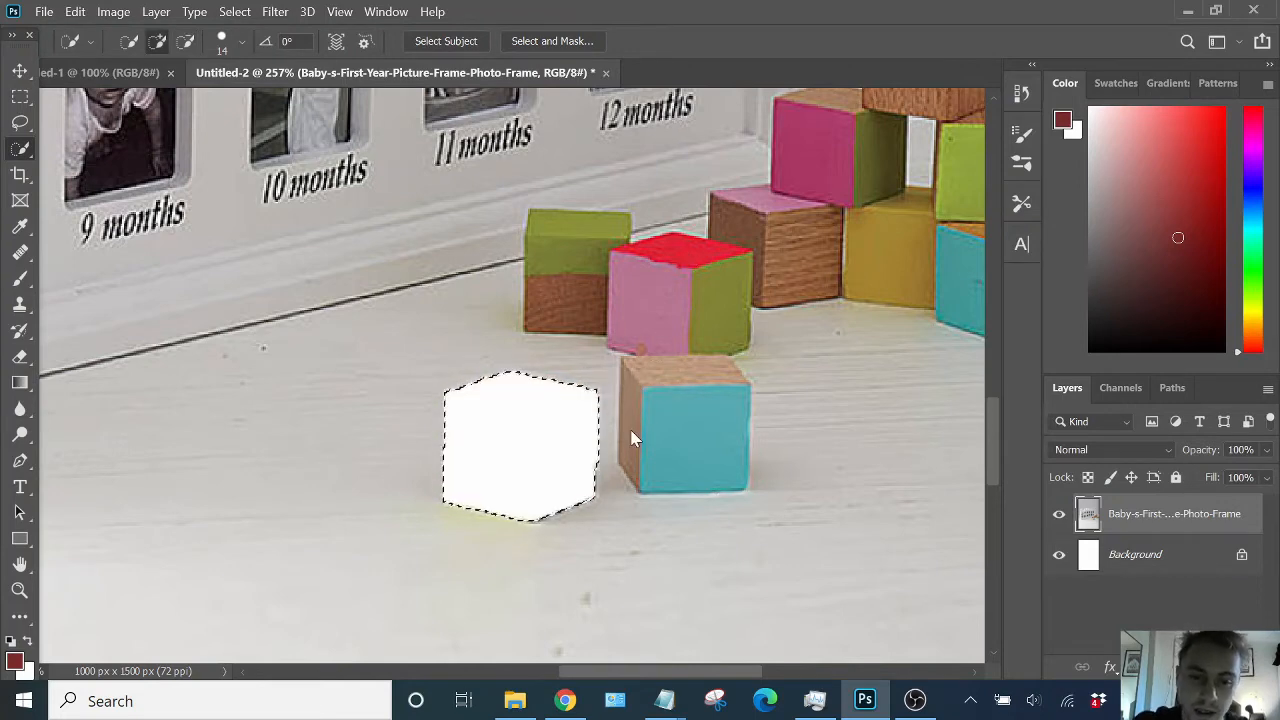
pyautogui.hotkey('ctrl', 'd')
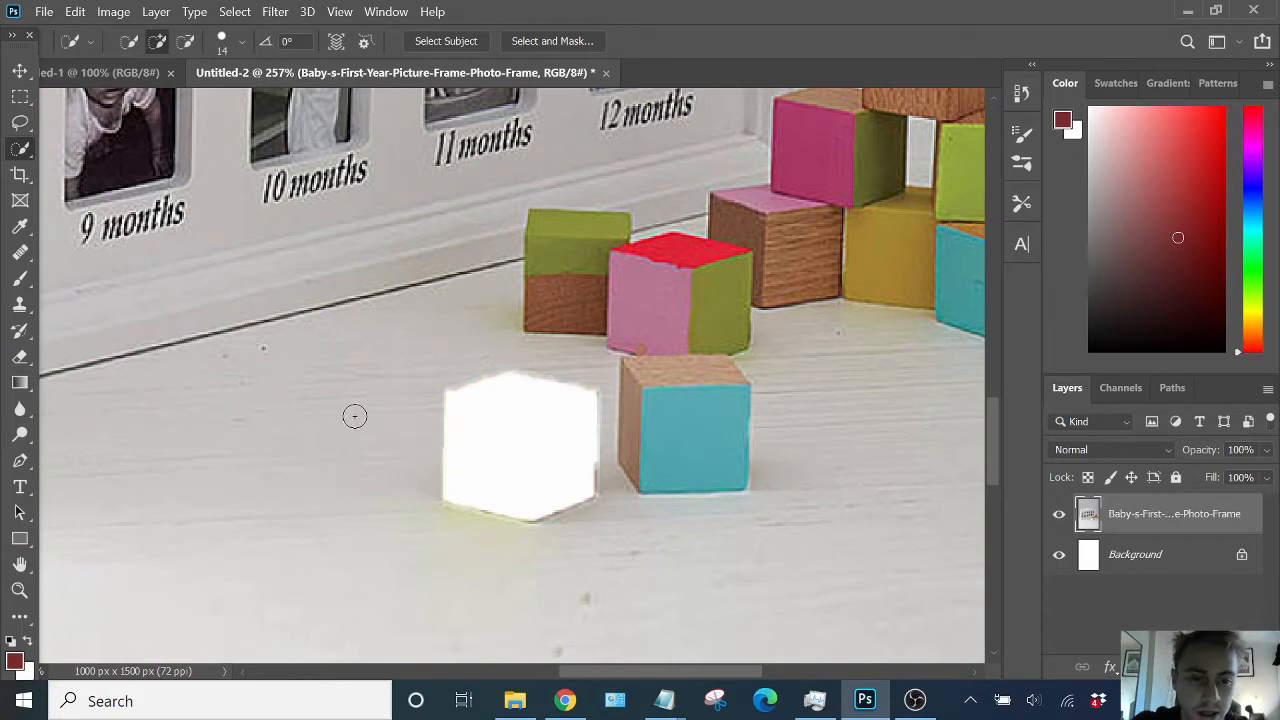
pyautogui.scroll(-3, 354, 416)
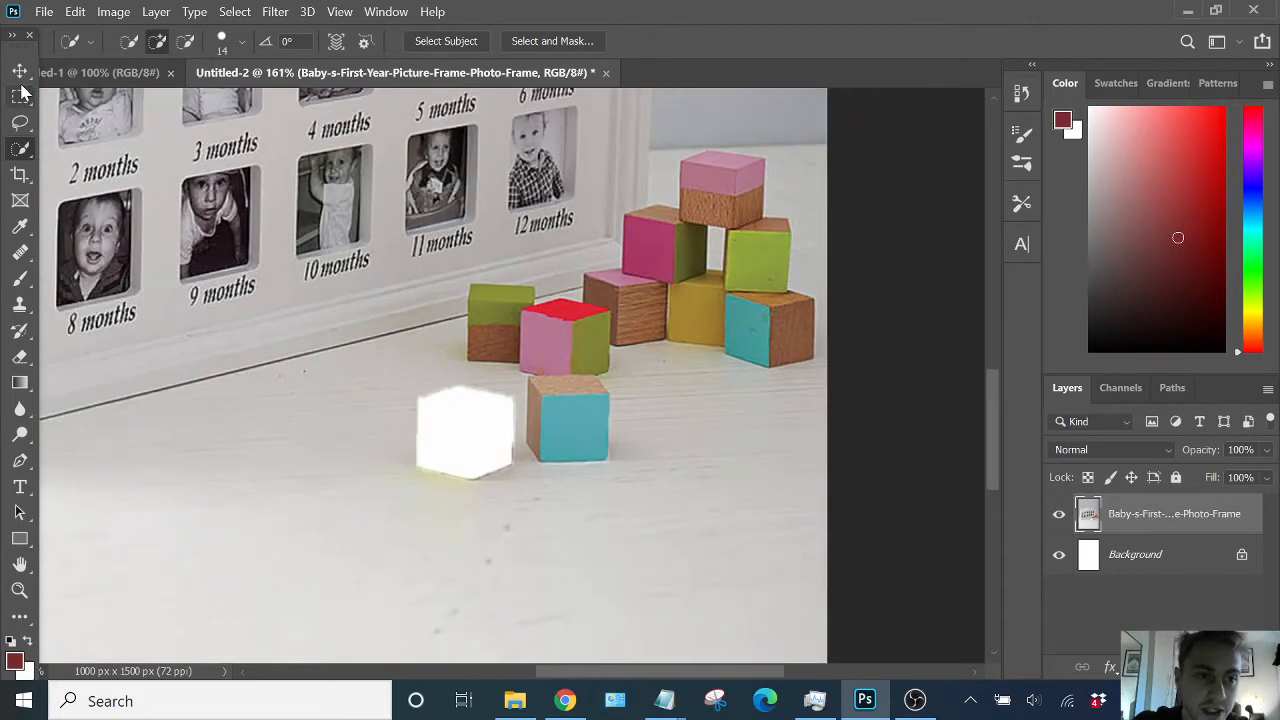
# - Select a narrow floor strip left of the erased block and stretch it rightward over the gap with Content-Aware Scale
pyautogui.click(21, 95)
pyautogui.moveTo(380, 360); pyautogui.dragTo(405, 505)
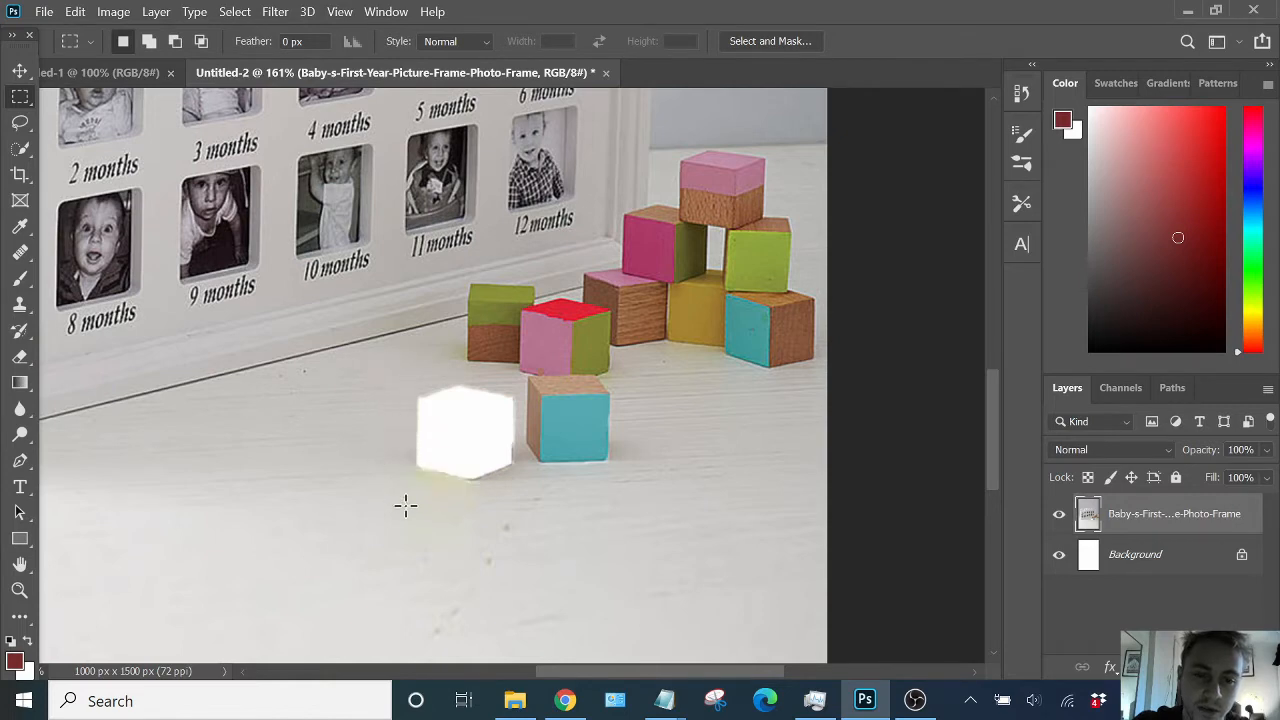
pyautogui.hotkey('ctrl', 'alt', 'shift', 'c')
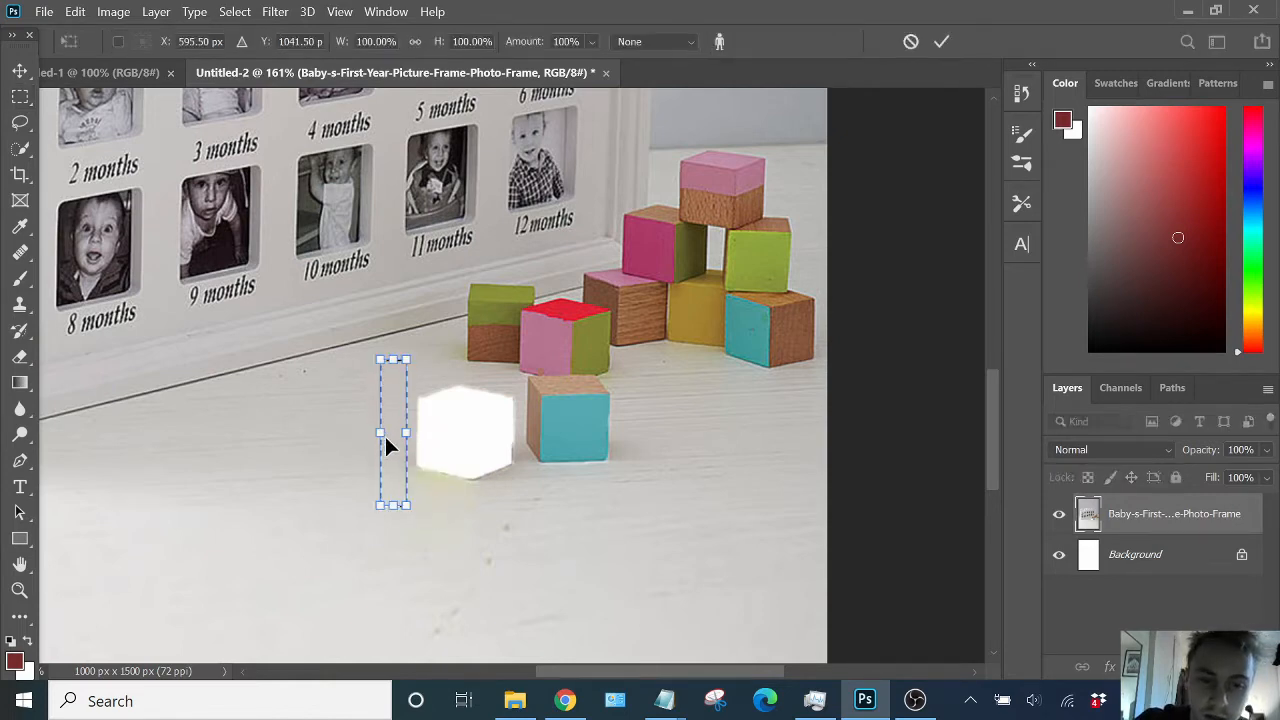
pyautogui.moveTo(396, 440); pyautogui.dragTo(399, 435)
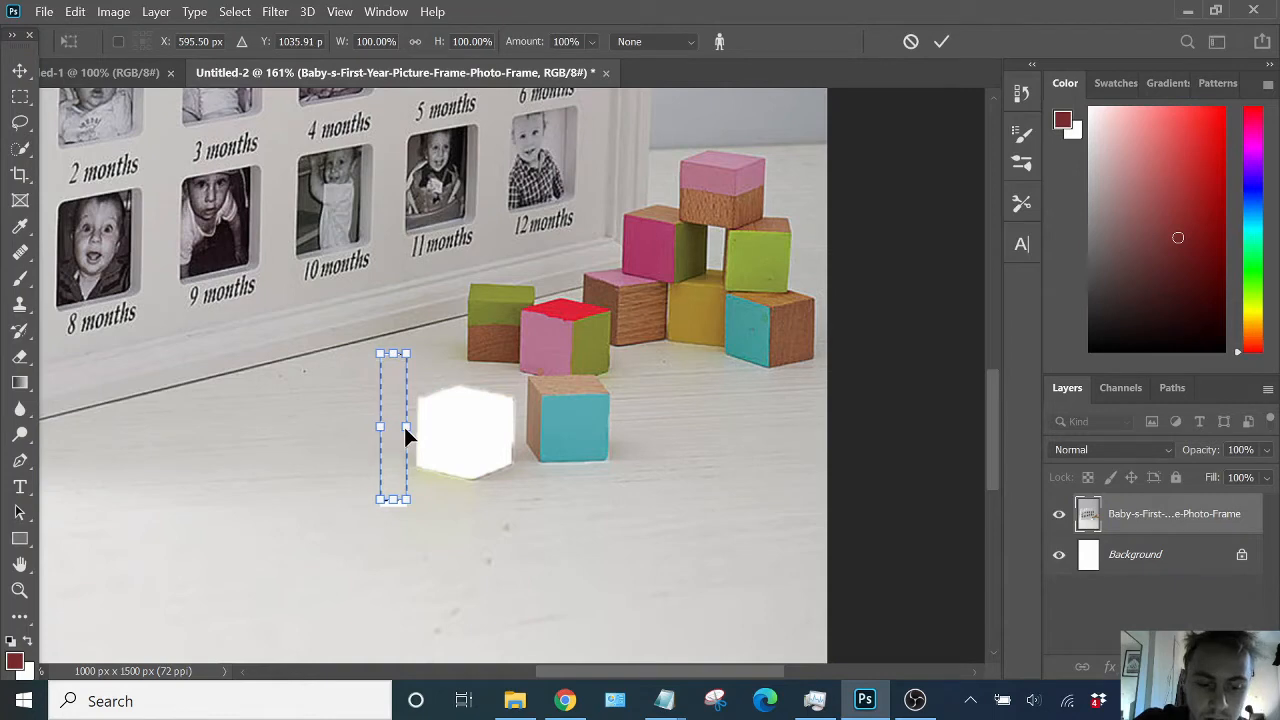
pyautogui.moveTo(406, 430)
pyautogui.mouseDown()
pyautogui.moveTo(472, 433)
pyautogui.moveTo(413, 434)
pyautogui.mouseUp()
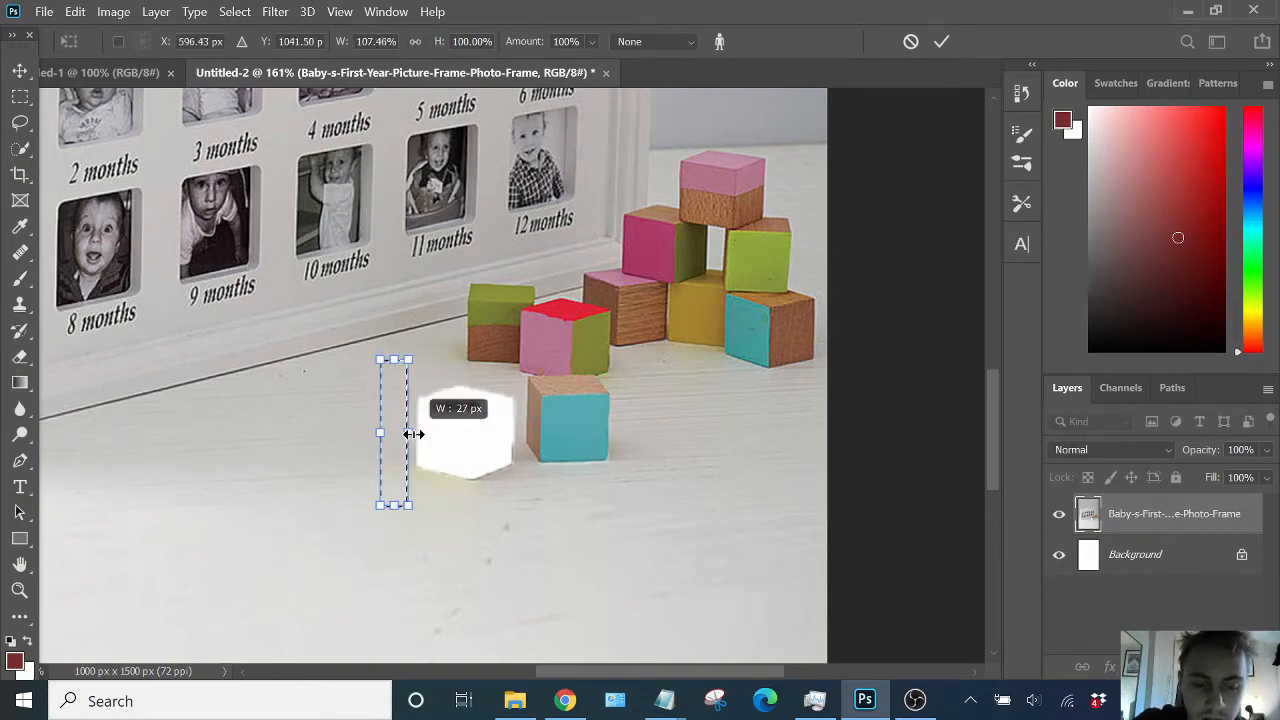
pyautogui.moveTo(413, 434); pyautogui.dragTo(517, 432)
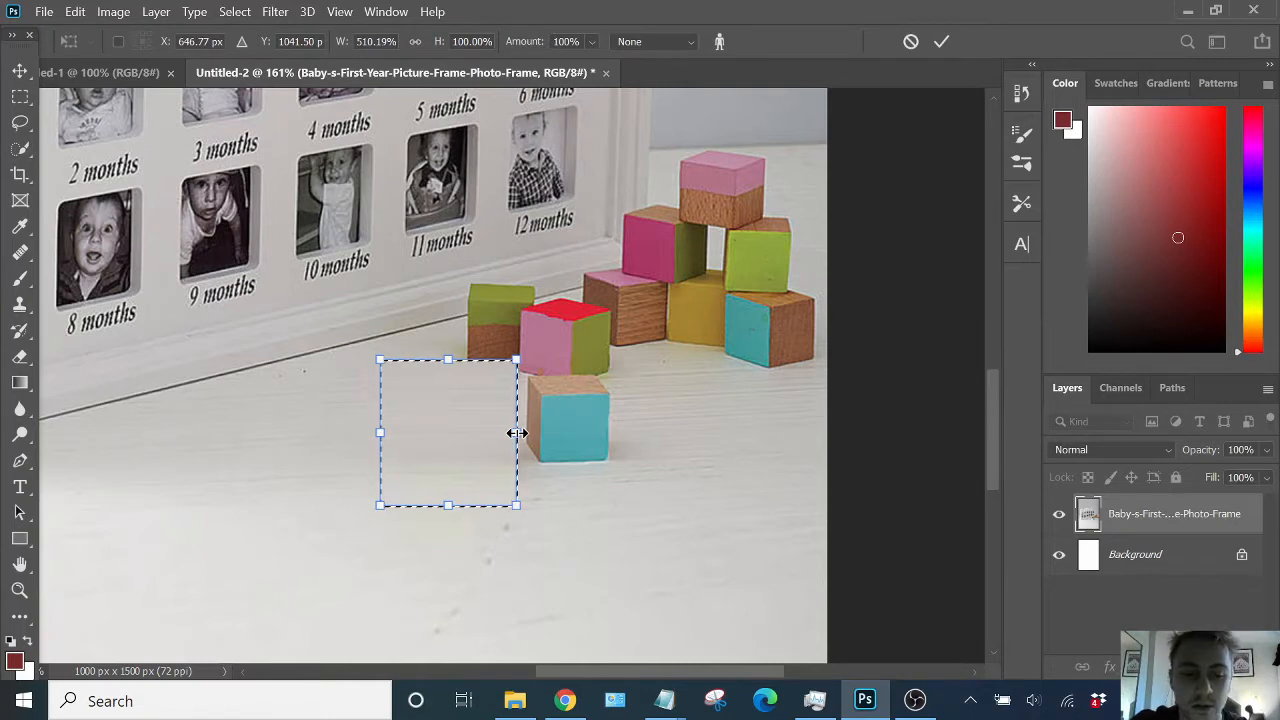
pyautogui.press('Return')
pyautogui.hotkey('ctrl', 'd')
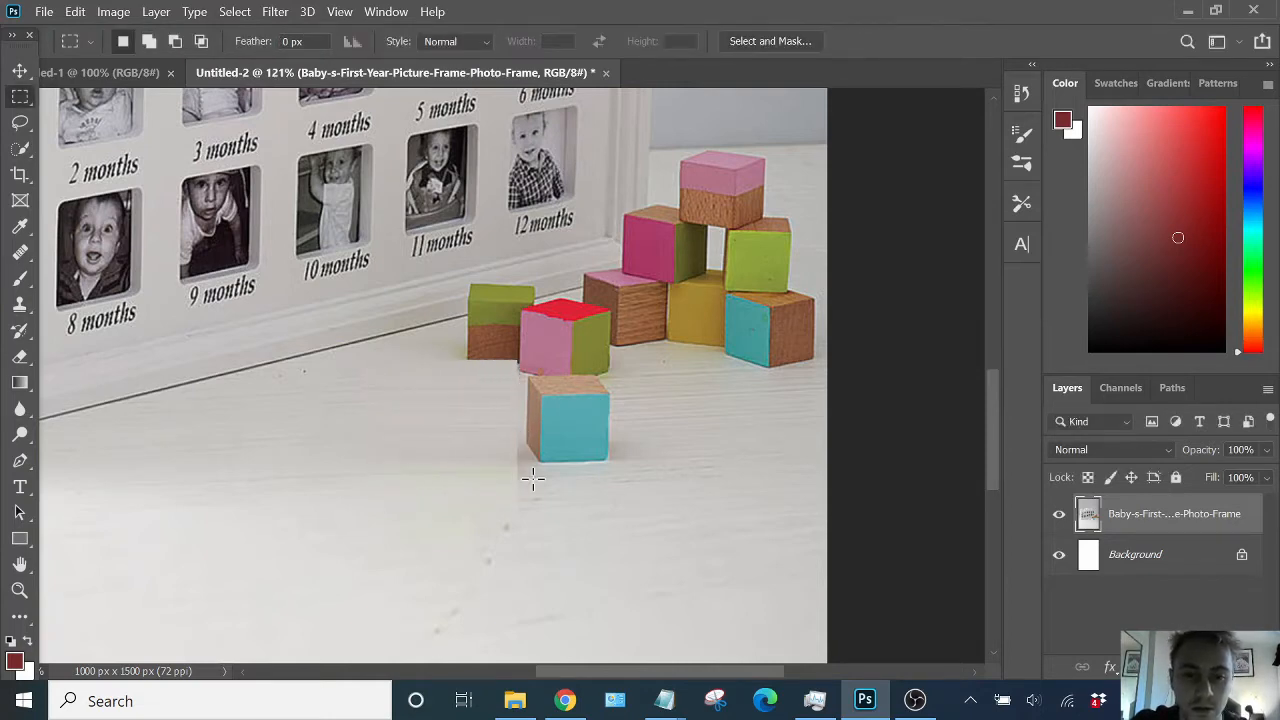
pyautogui.scroll(-5, 531, 478)
pyautogui.scroll(-1, 591, 500)
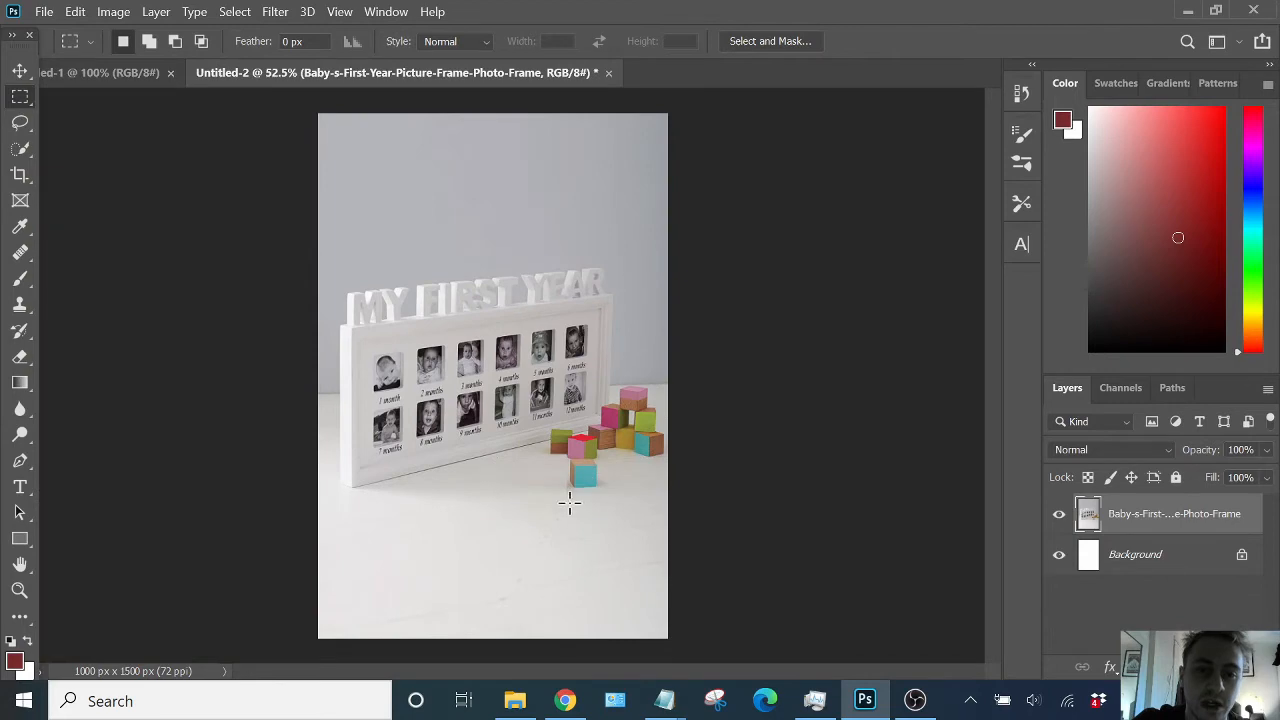
pyautogui.scroll(7, 570, 477)
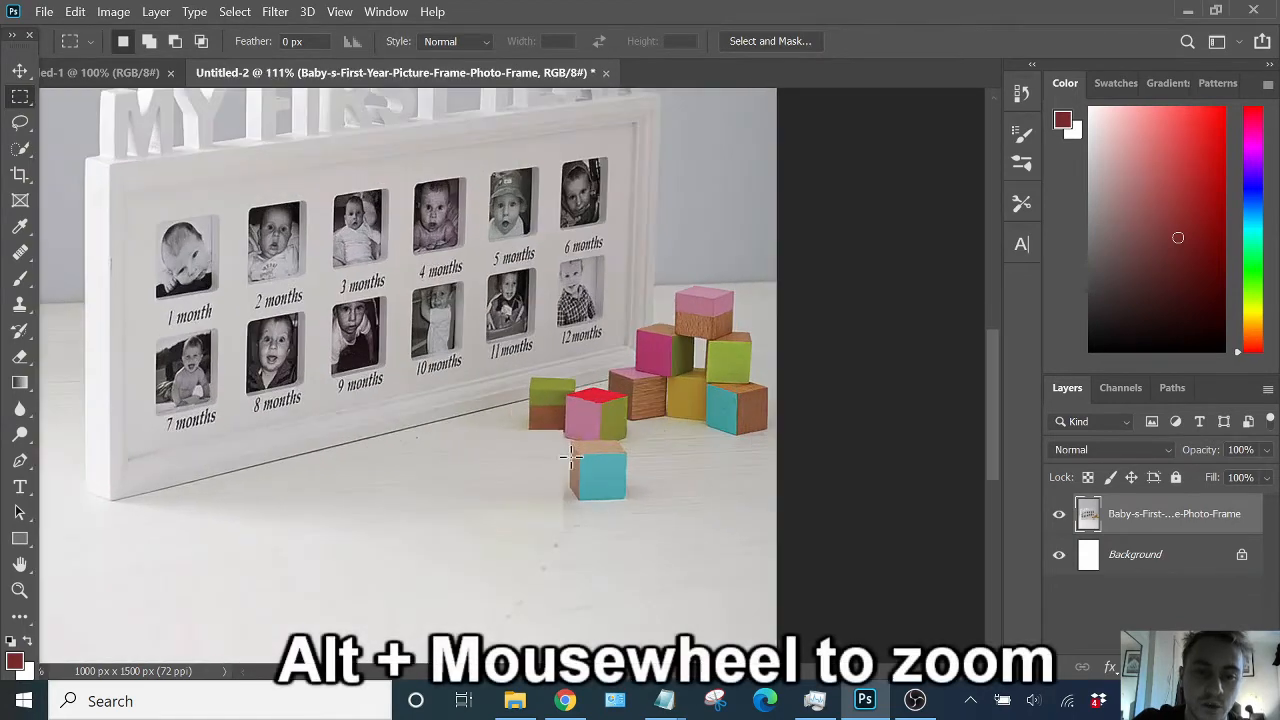
pyautogui.scroll(-6, 534, 508)
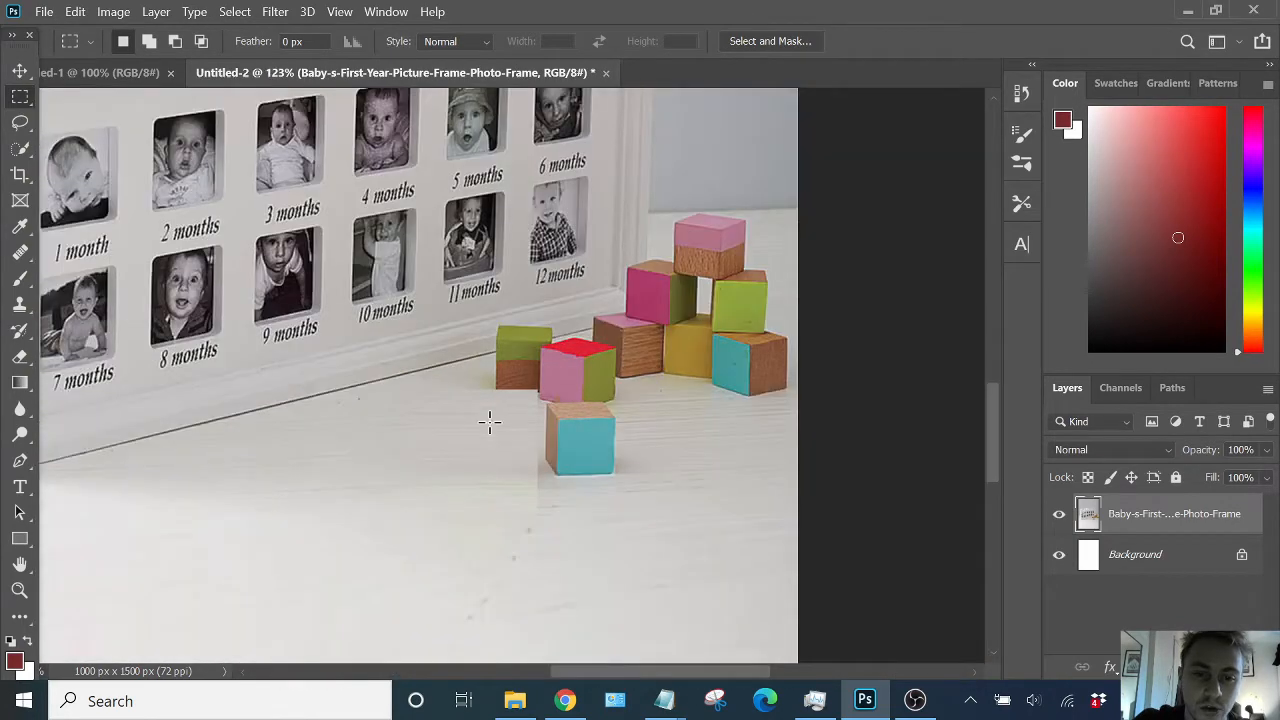
pyautogui.scroll(-1, 524, 331)
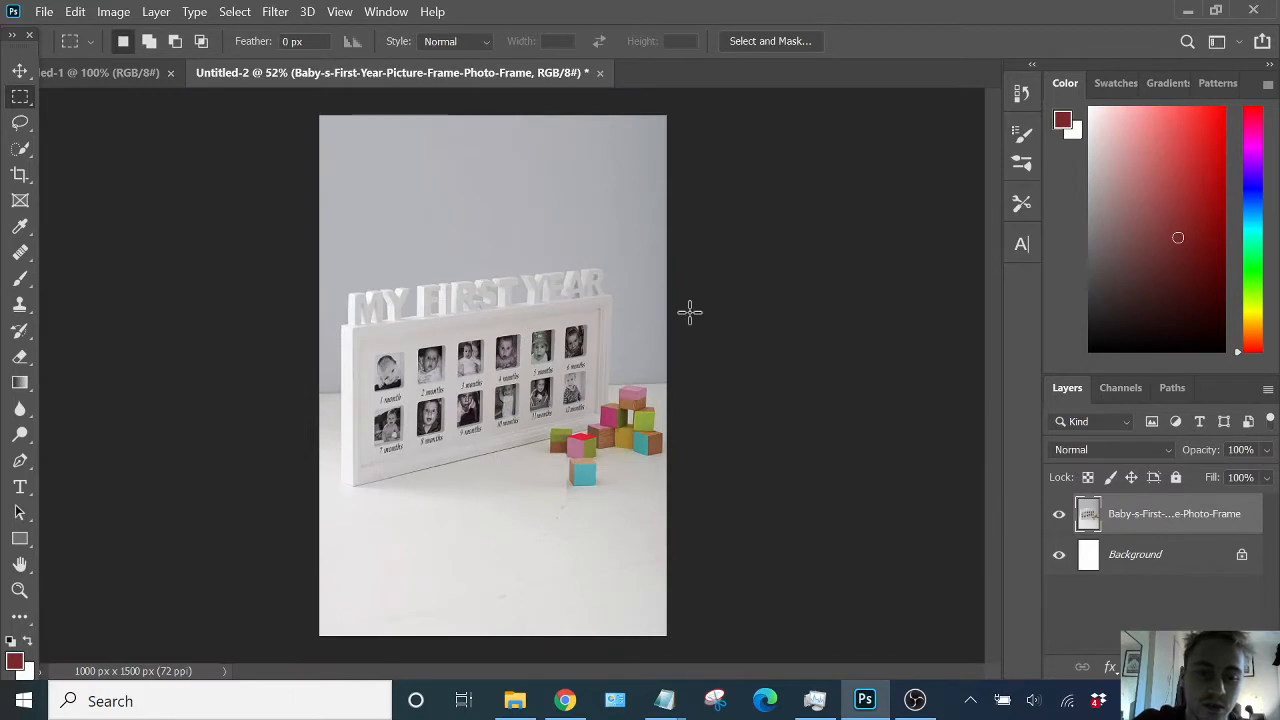
# - Switch to the Notepad to-do list to review the remaining editing tasks, then return to the image
pyautogui.press('v')
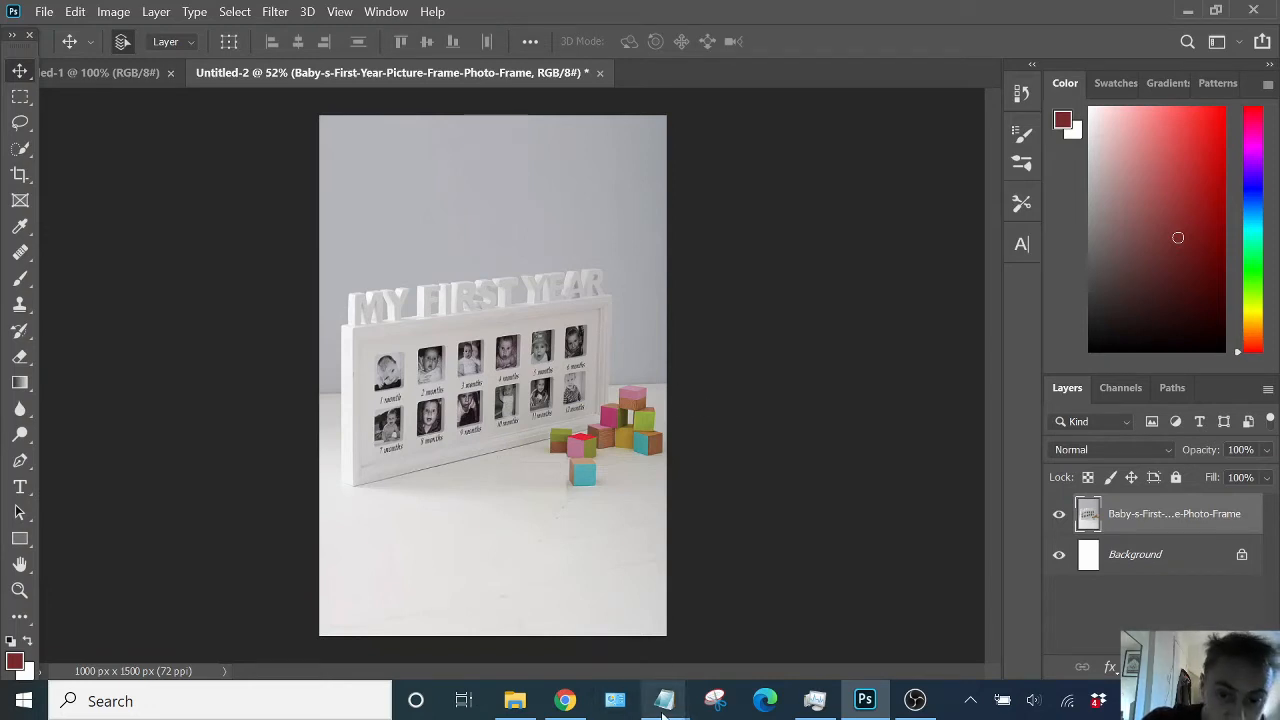
pyautogui.moveTo(665, 712)
pyautogui.click(742, 615)
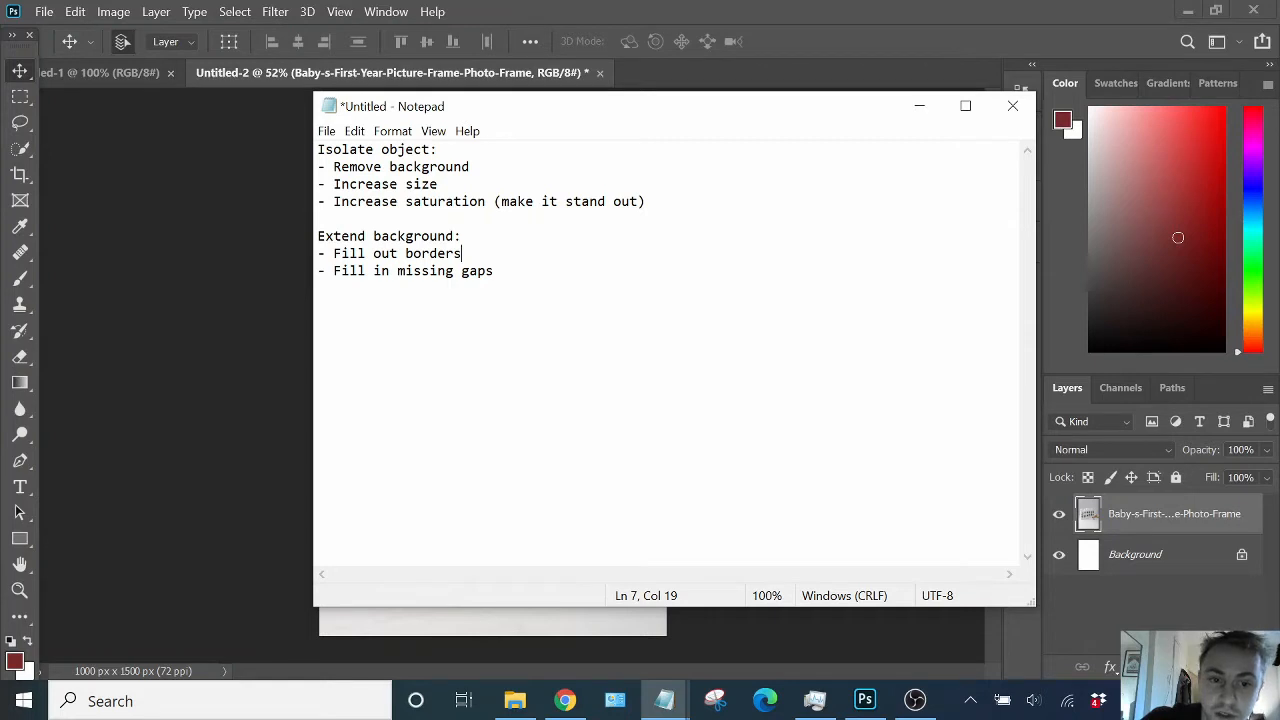
pyautogui.click(618, 8)
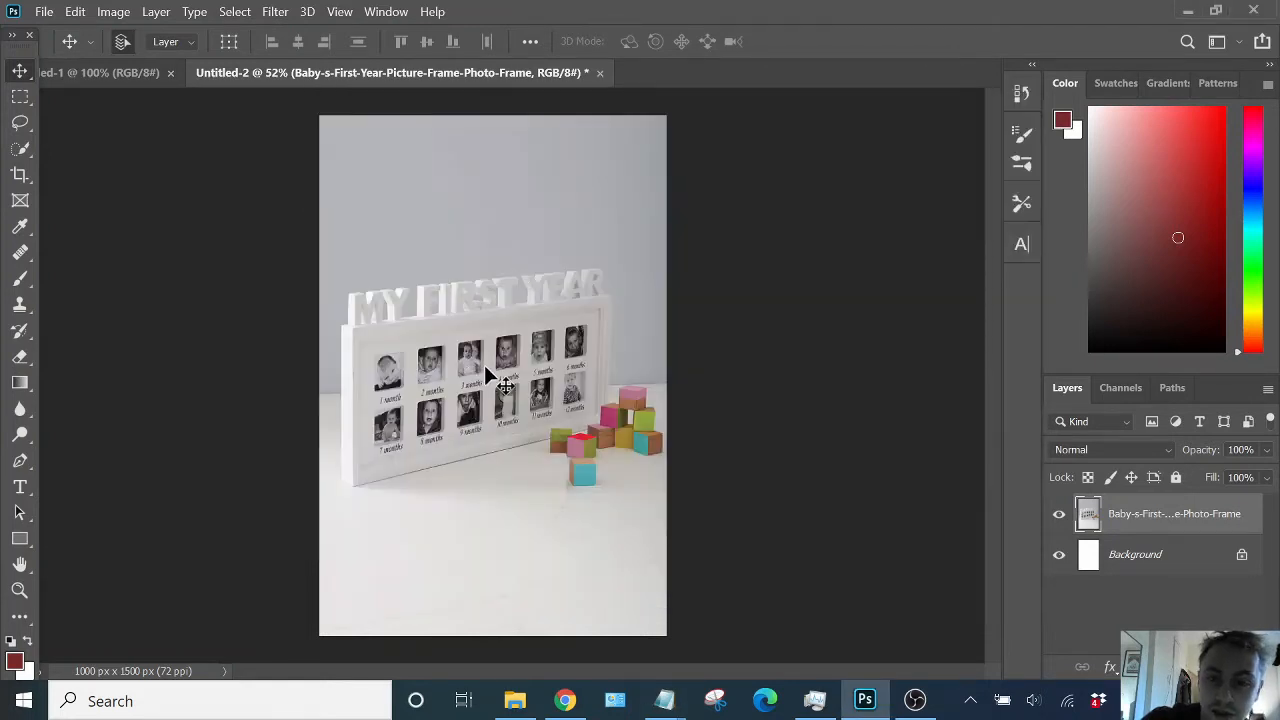
# - Select the photo frame on the photo layer by drawing a box around it with the Object Selection tool
pyautogui.click(21, 146)
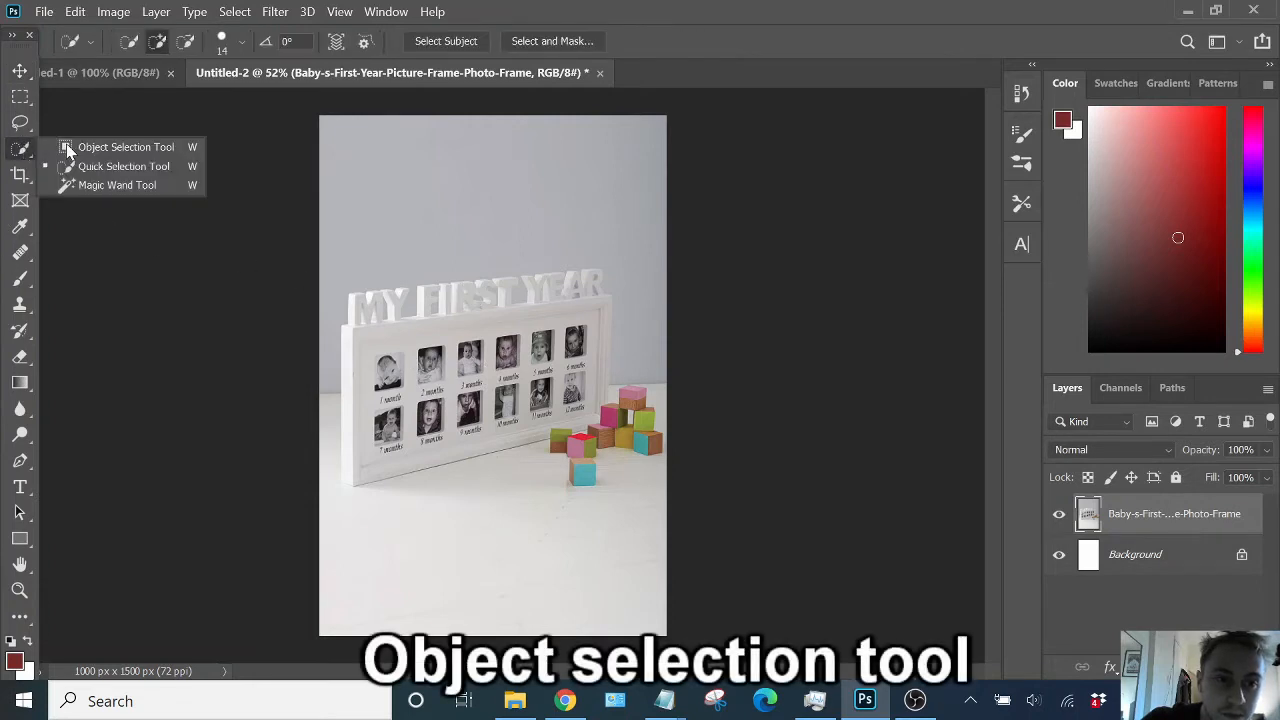
pyautogui.click(130, 148)
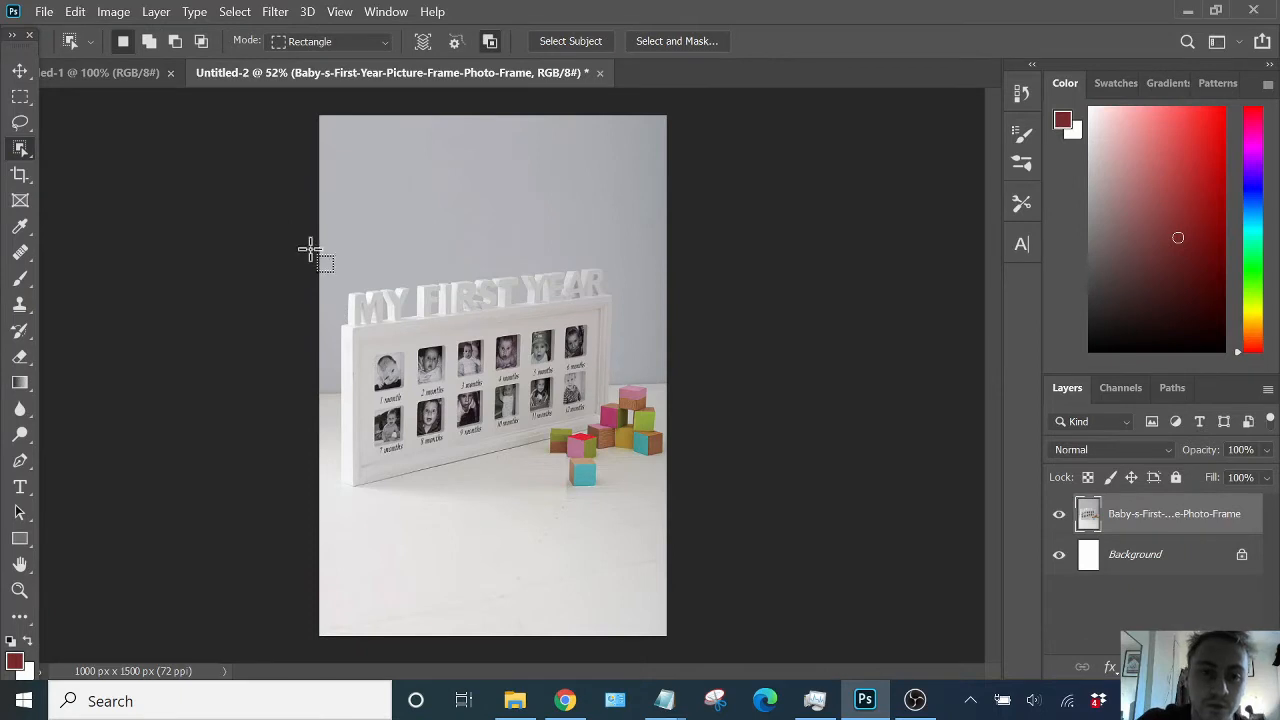
pyautogui.moveTo(325, 265); pyautogui.dragTo(630, 505)
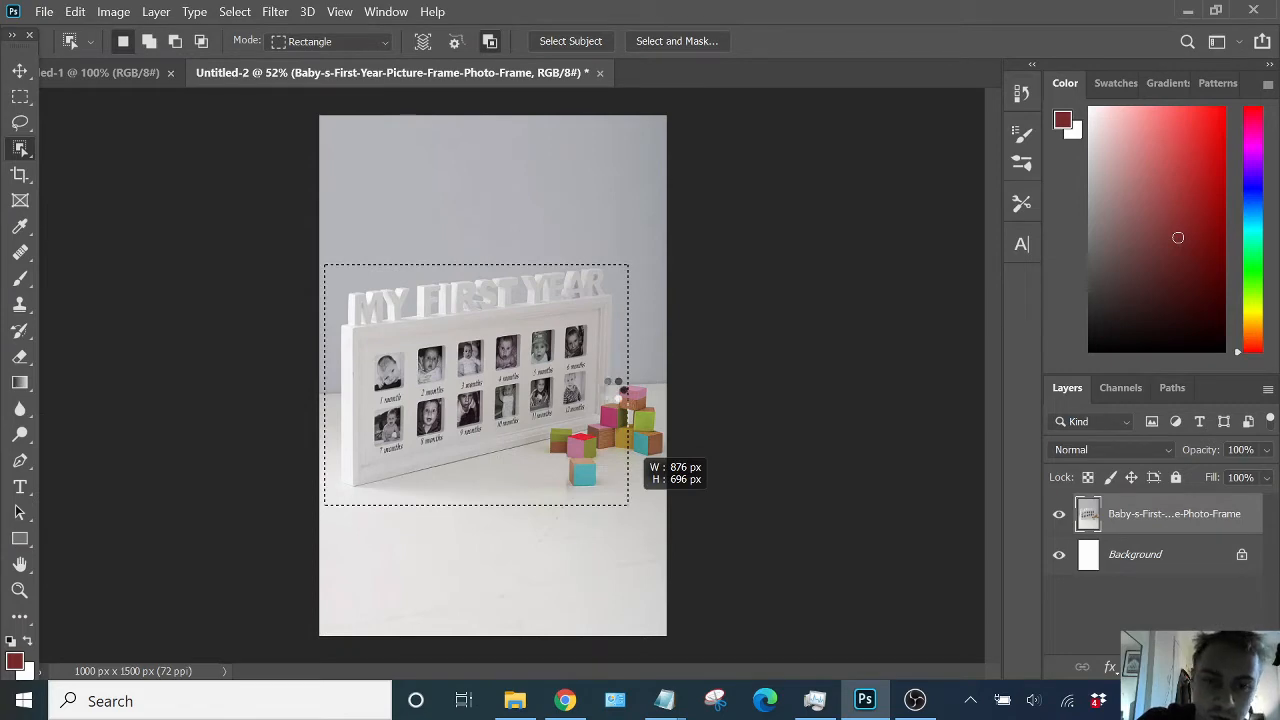
pyautogui.moveTo(630, 505); pyautogui.dragTo(629, 504)
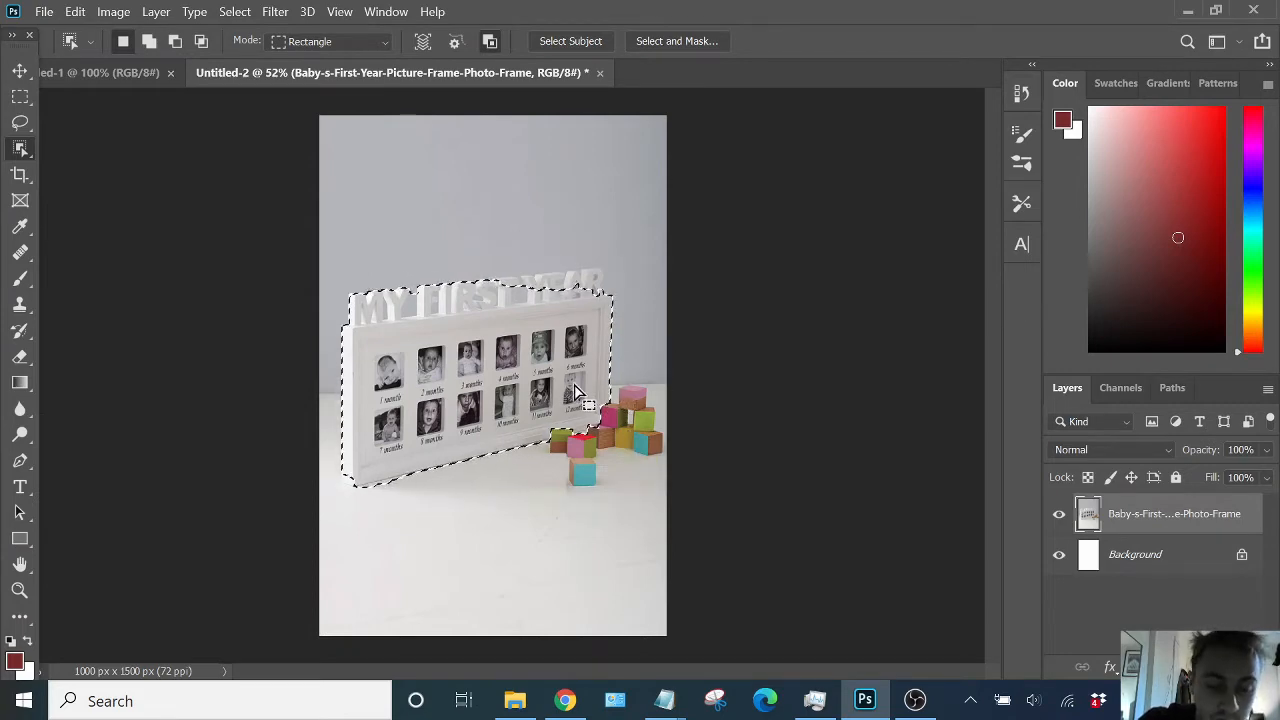
# - Refine the frame selection with the Quick Selection tool, removing the wall gap between FIRST and YEAR and adding the YEAR letters
pyautogui.keyDown('alt'); pyautogui.scroll(5, 495, 310); pyautogui.keyUp('alt')
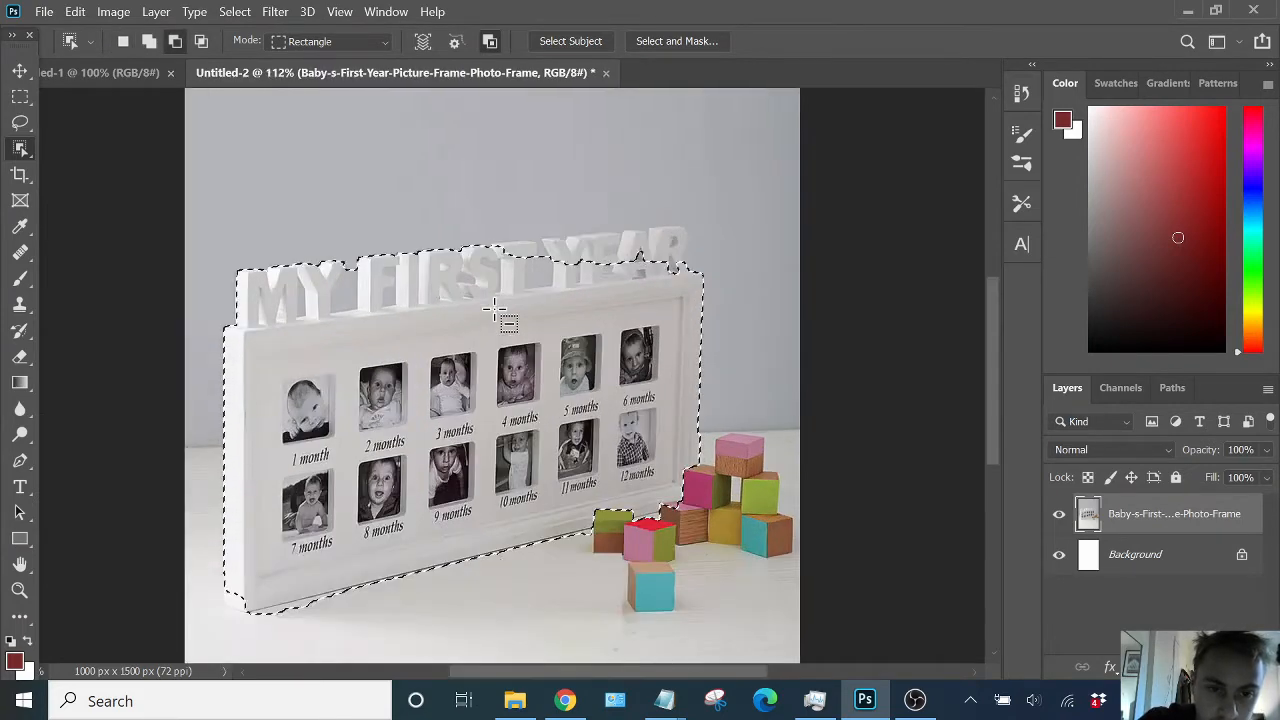
pyautogui.rightClick(15, 150)
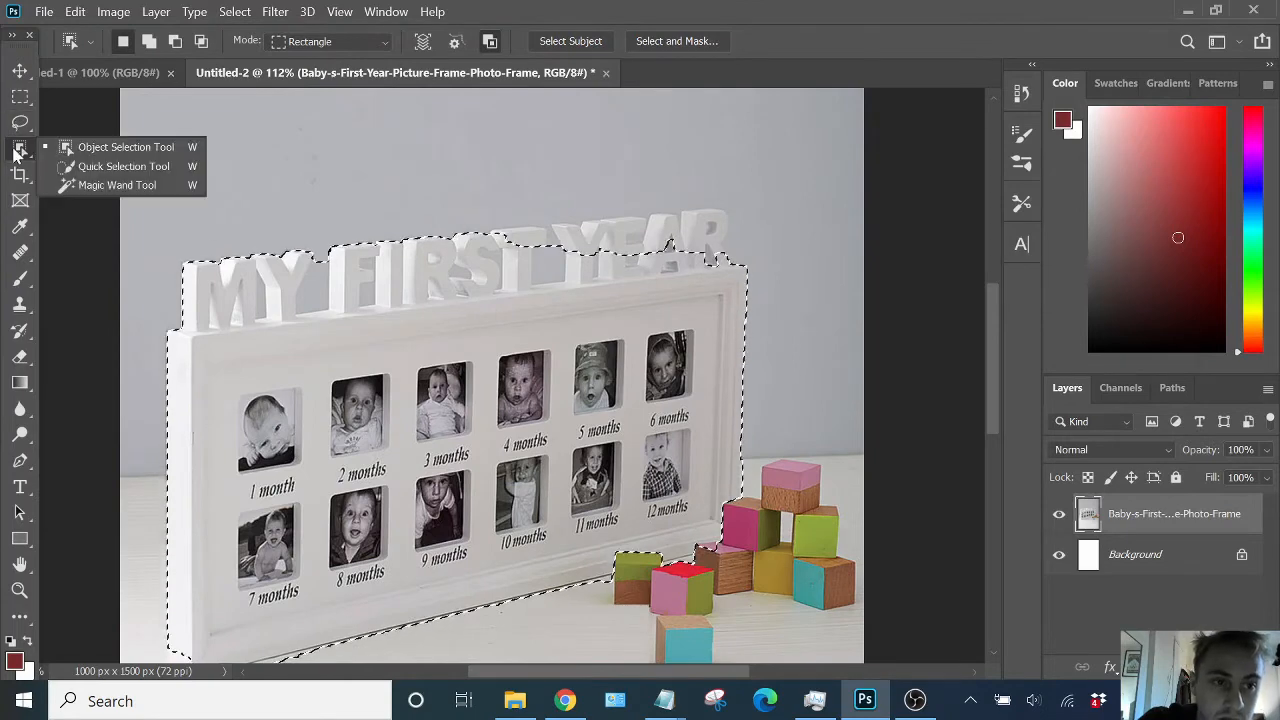
pyautogui.click(123, 166)
pyautogui.scroll(4, 523, 230)
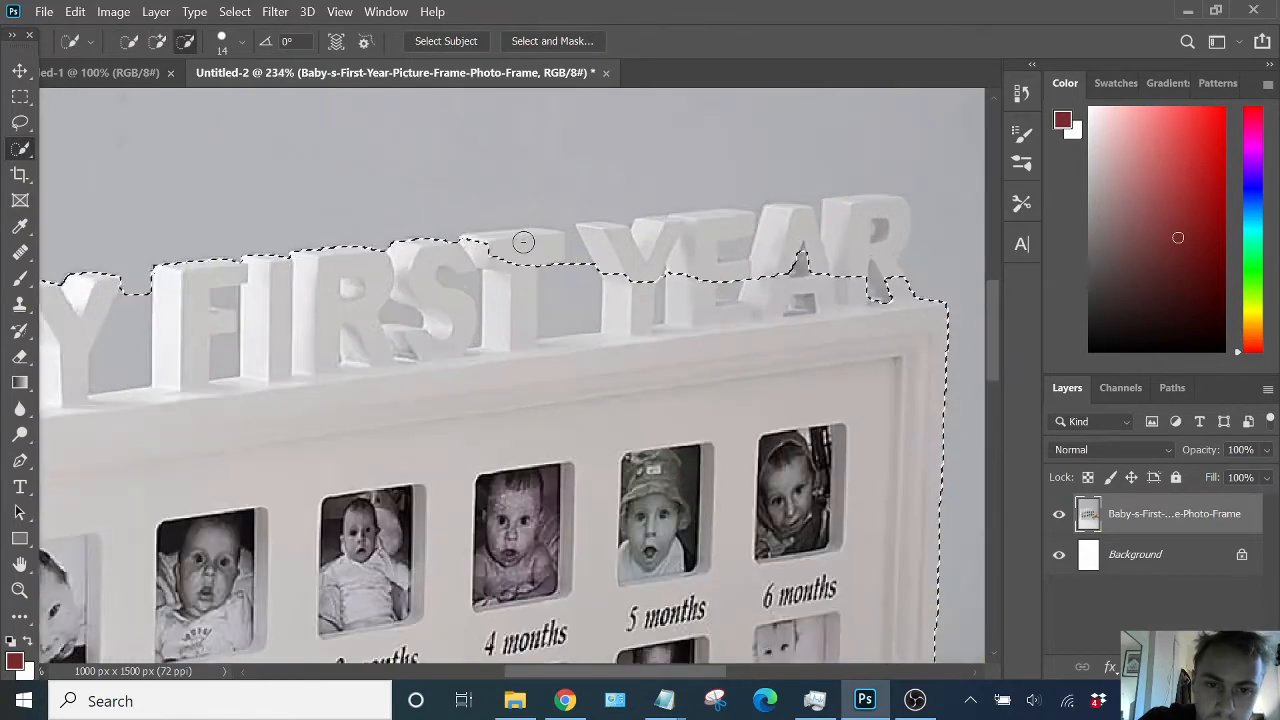
pyautogui.scroll(1, 523, 242)
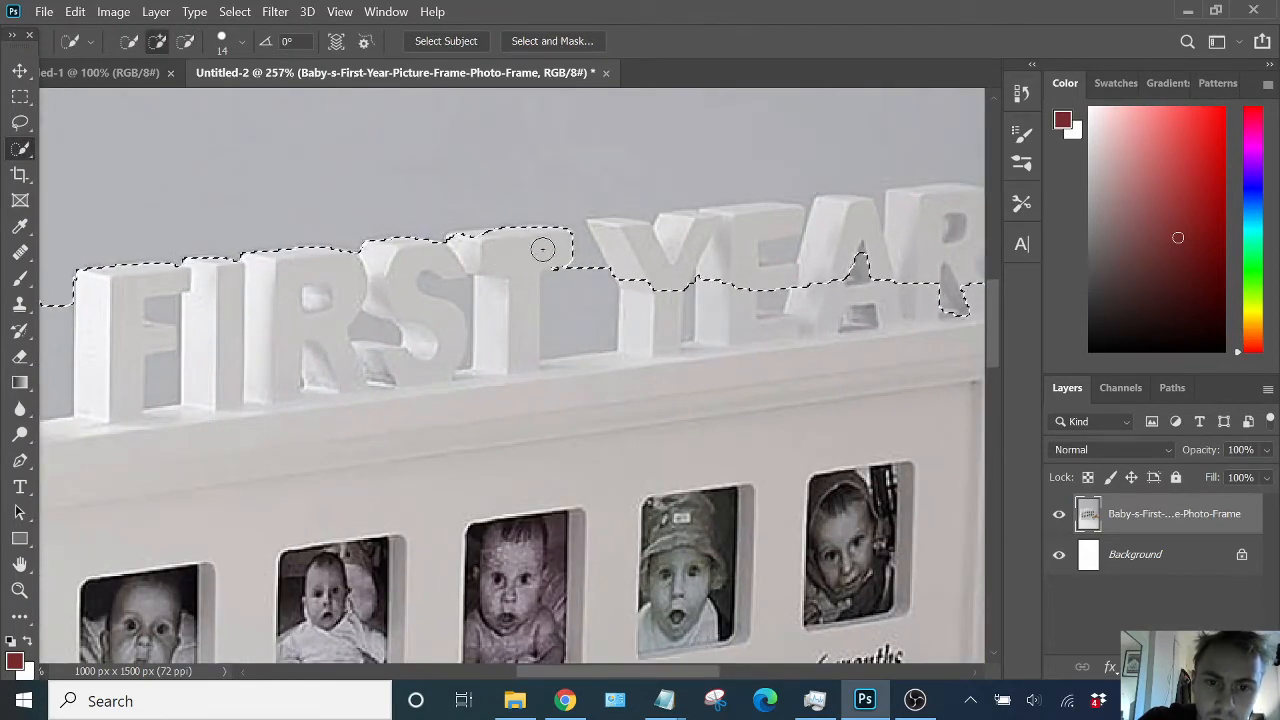
pyautogui.press('alt')
pyautogui.moveTo(559, 307); pyautogui.dragTo(579, 301)
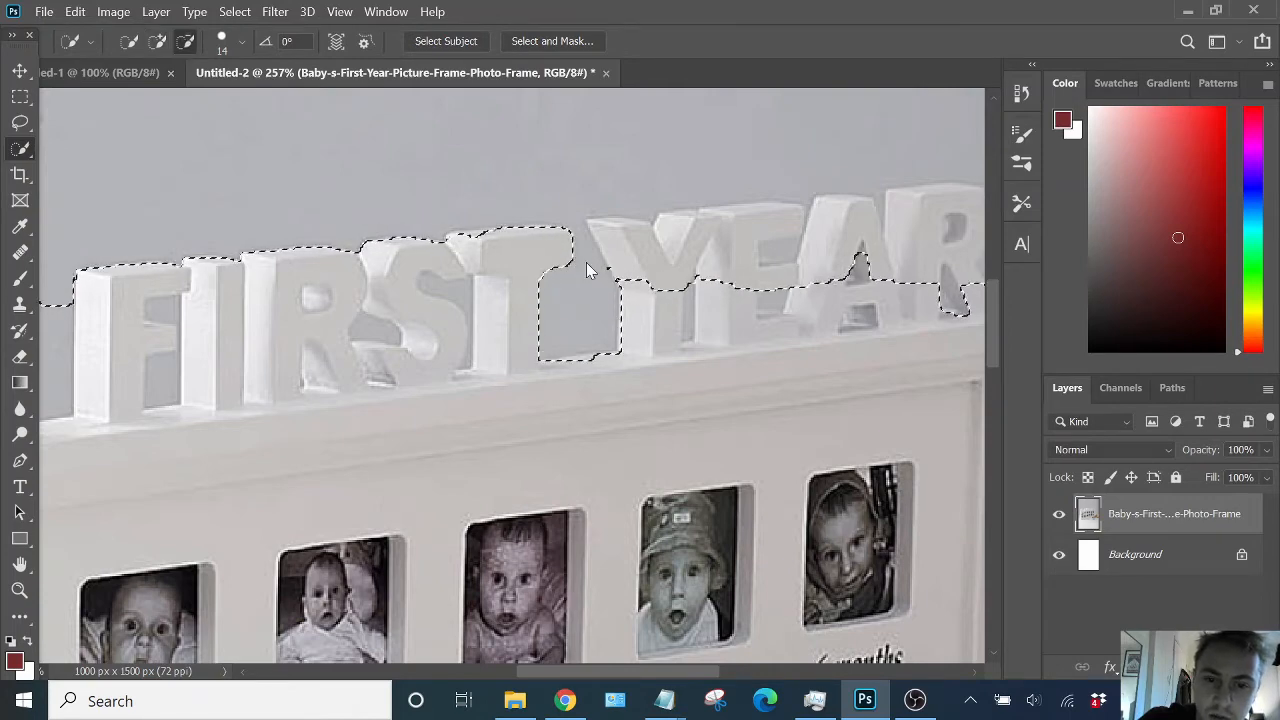
pyautogui.scroll(-5, 660, 300)
pyautogui.scroll(5, 677, 305)
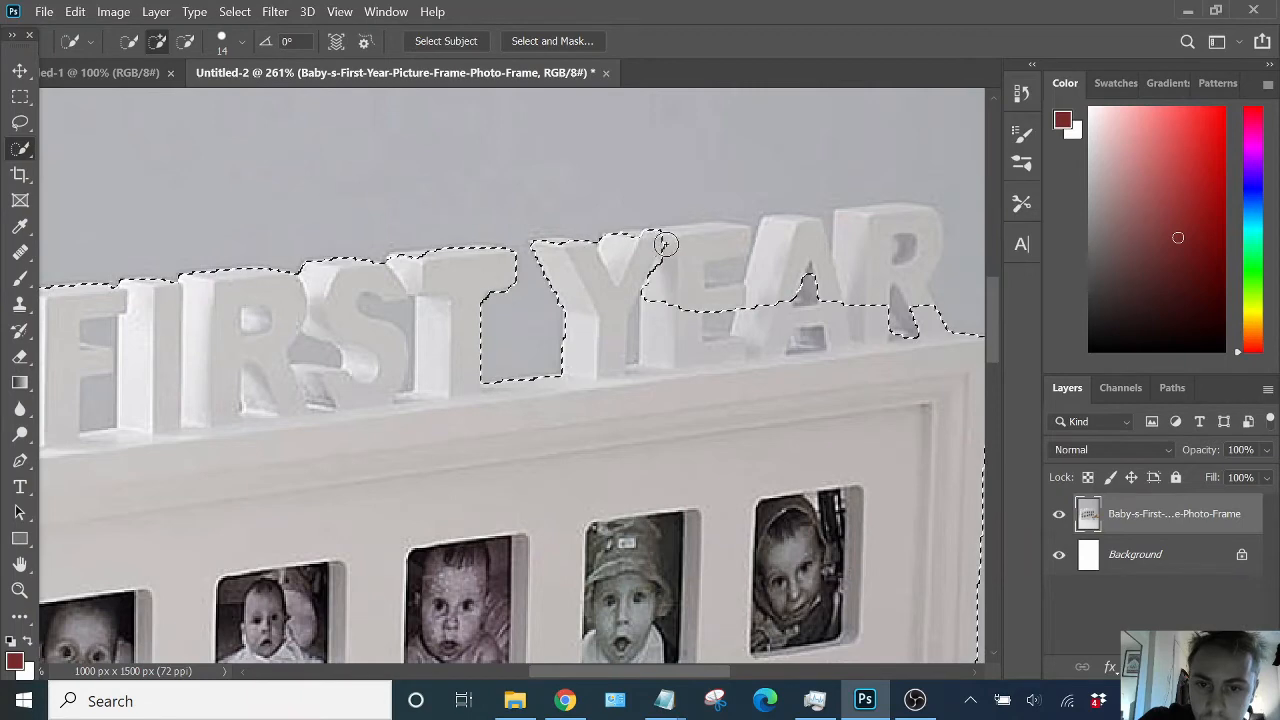
pyautogui.moveTo(767, 292)
pyautogui.mouseDown()
pyautogui.moveTo(805, 238)
pyautogui.moveTo(817, 293)
pyautogui.moveTo(750, 231)
pyautogui.moveTo(901, 235)
pyautogui.moveTo(886, 231)
pyautogui.moveTo(886, 270)
pyautogui.moveTo(919, 272)
pyautogui.moveTo(908, 303)
pyautogui.mouseUp()
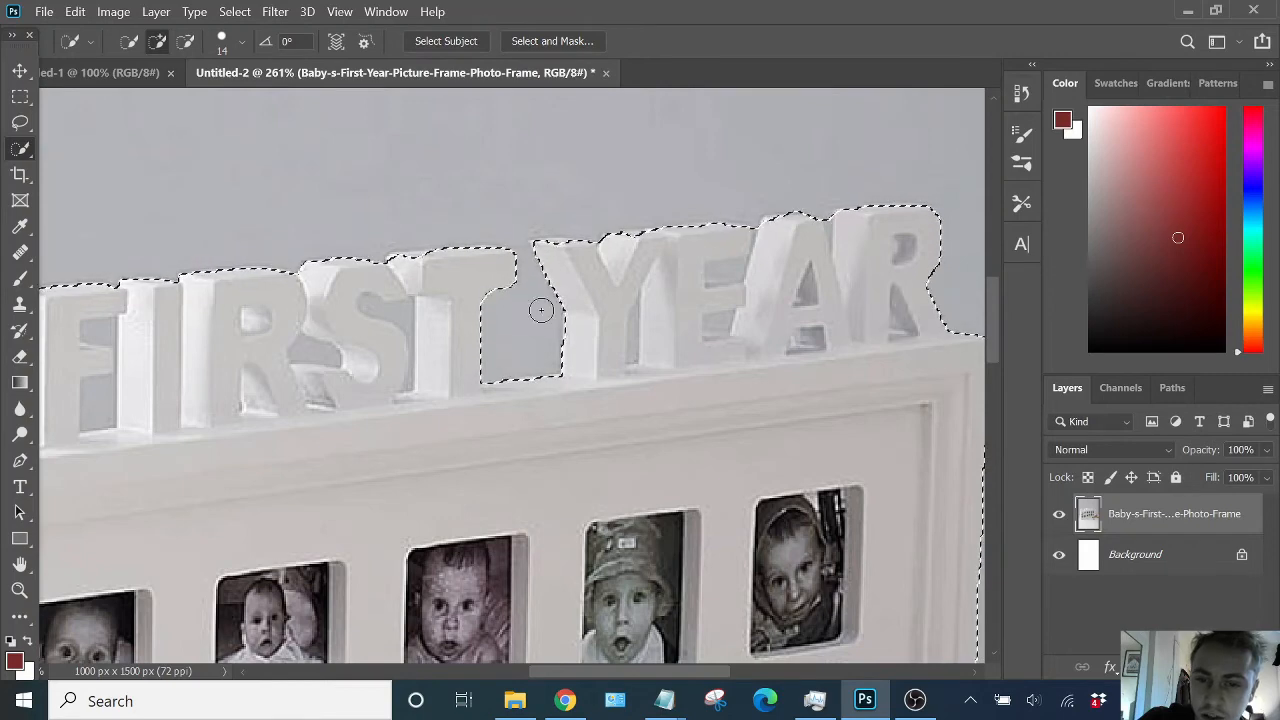
pyautogui.scroll(-5, 508, 440)
pyautogui.scroll(-4, 508, 440)
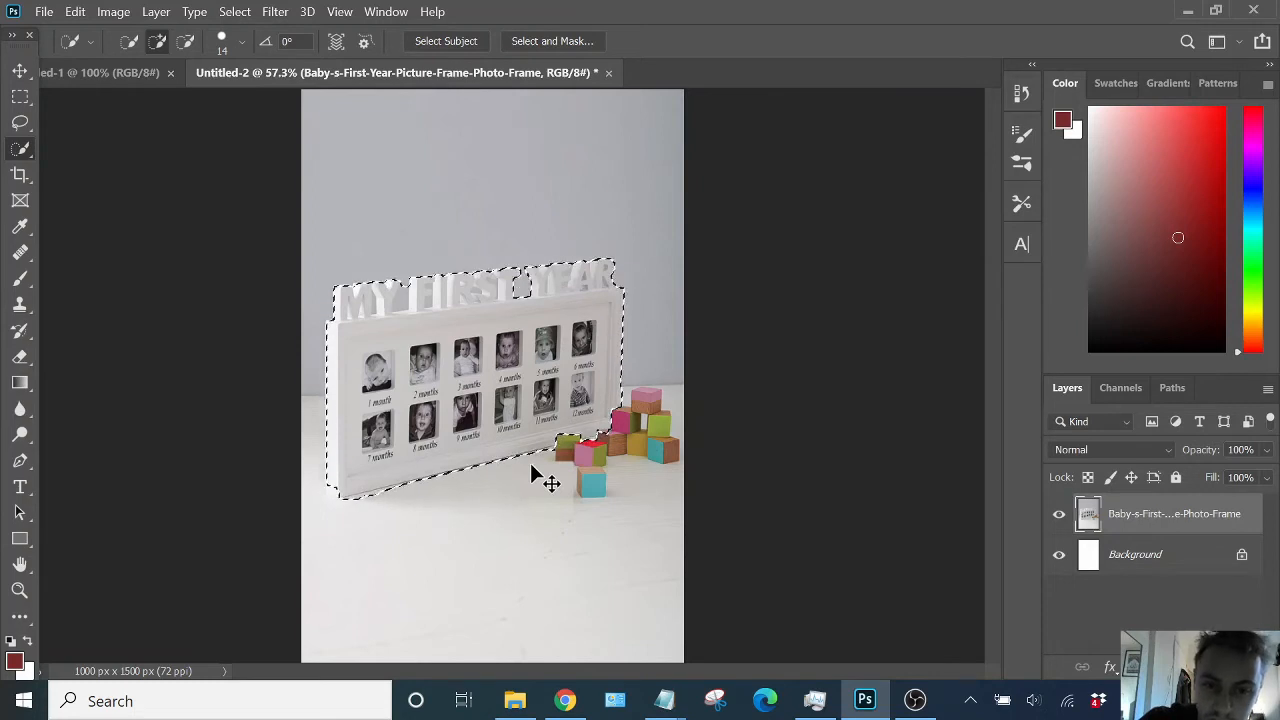
# - Copy the selected frame to a new layer and enlarge it to about 112% with Free Transform
pyautogui.hotkey('ctrl', 'j')
pyautogui.press('v')
pyautogui.moveTo(511, 360); pyautogui.dragTo(530, 298)
pyautogui.hotkey('ctrl', 't')
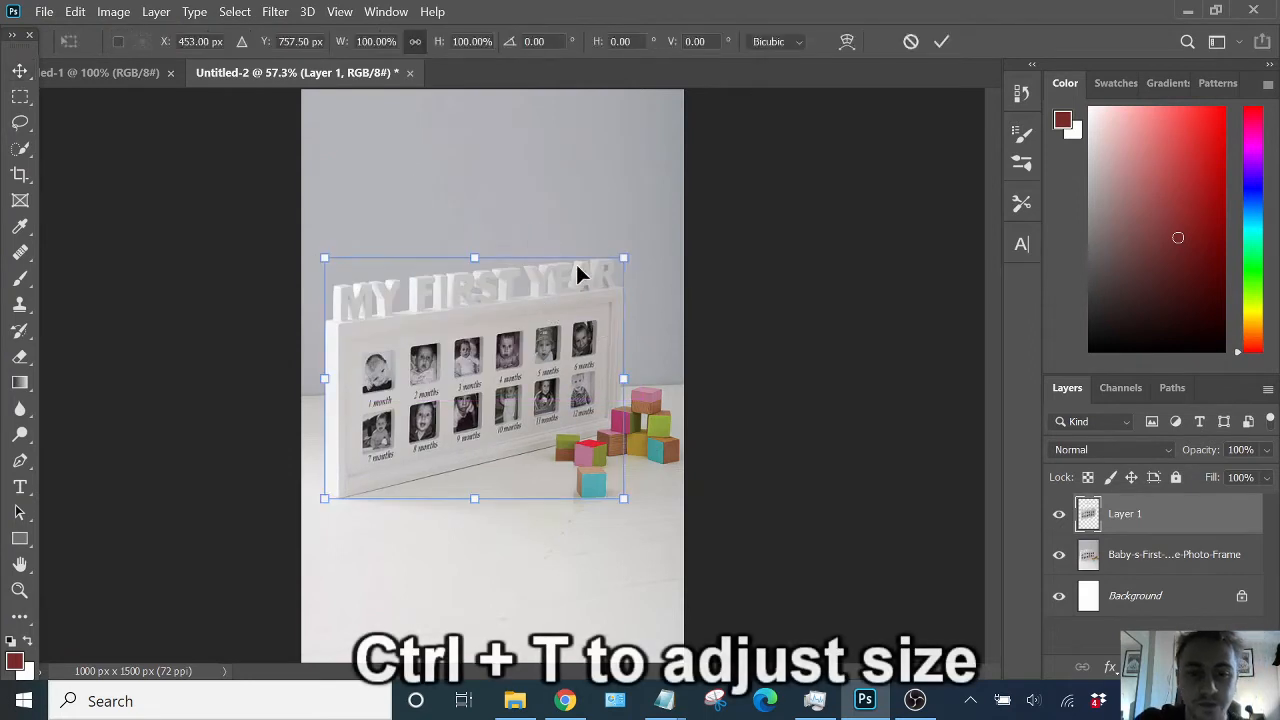
pyautogui.moveTo(628, 257); pyautogui.dragTo(660, 229)
pyautogui.moveTo(598, 287); pyautogui.dragTo(541, 343)
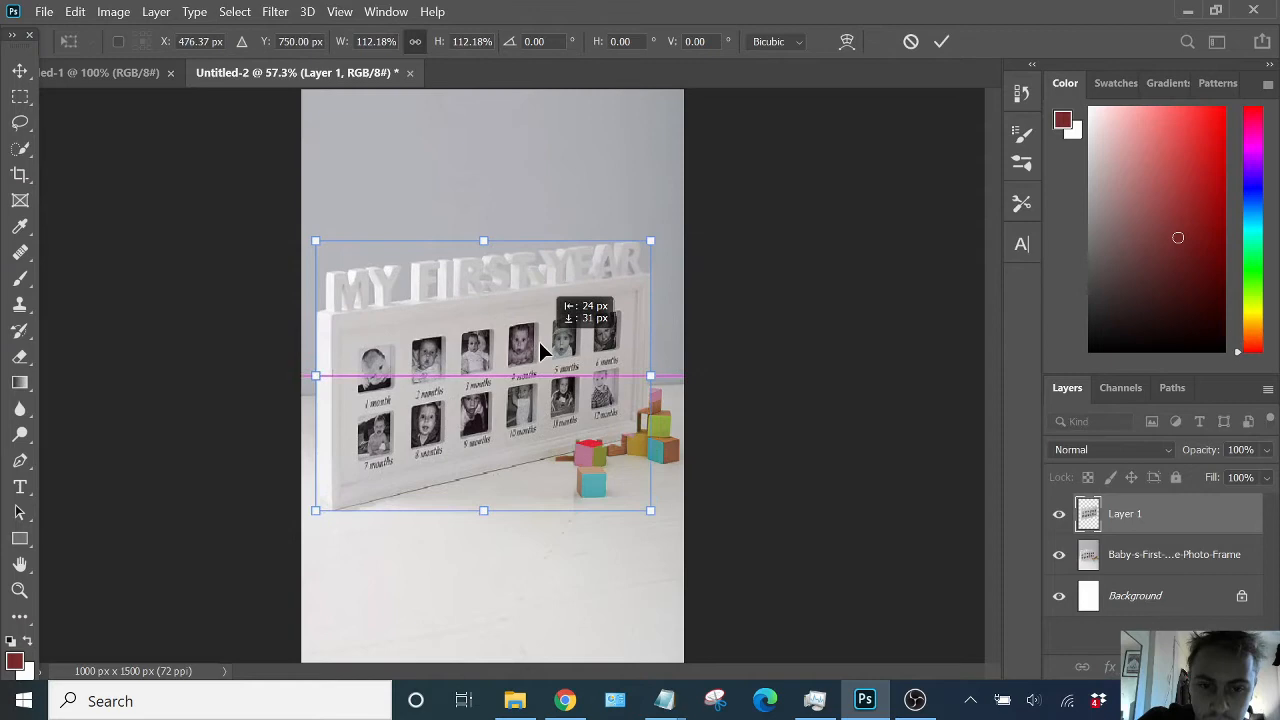
pyautogui.press('Return')
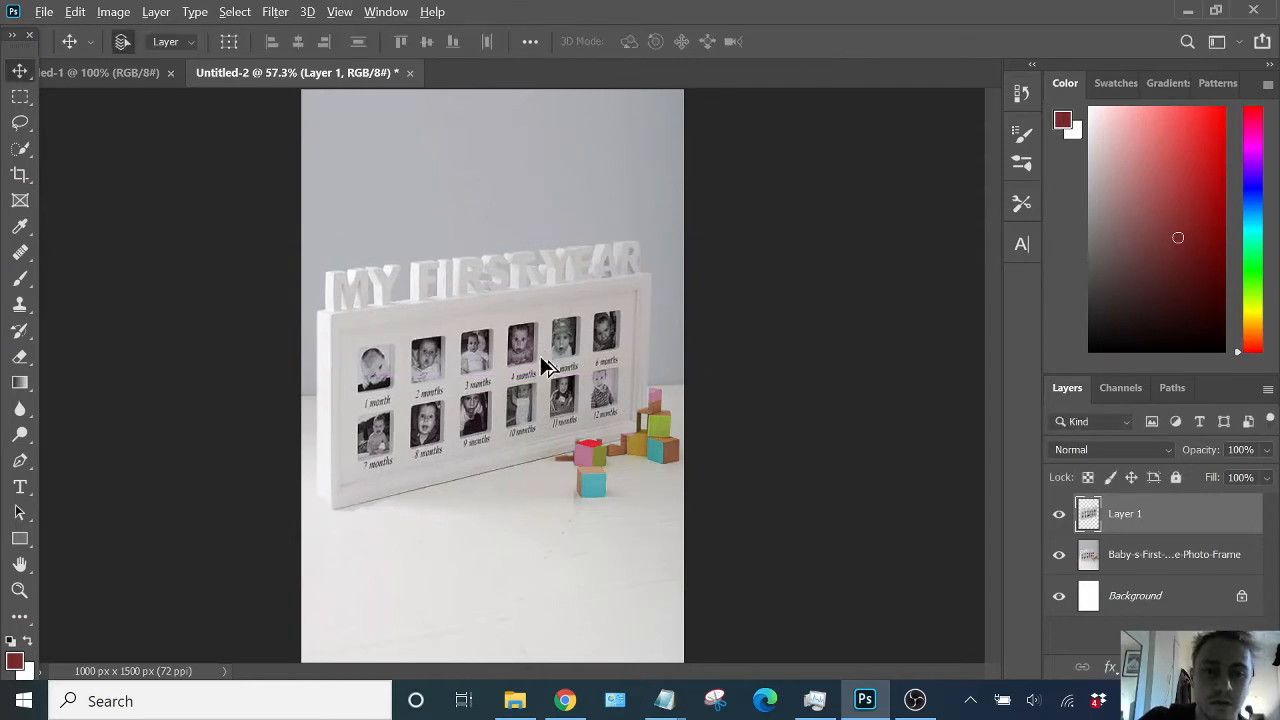
pyautogui.scroll(-3, 541, 350)
pyautogui.scroll(4, 560, 424)
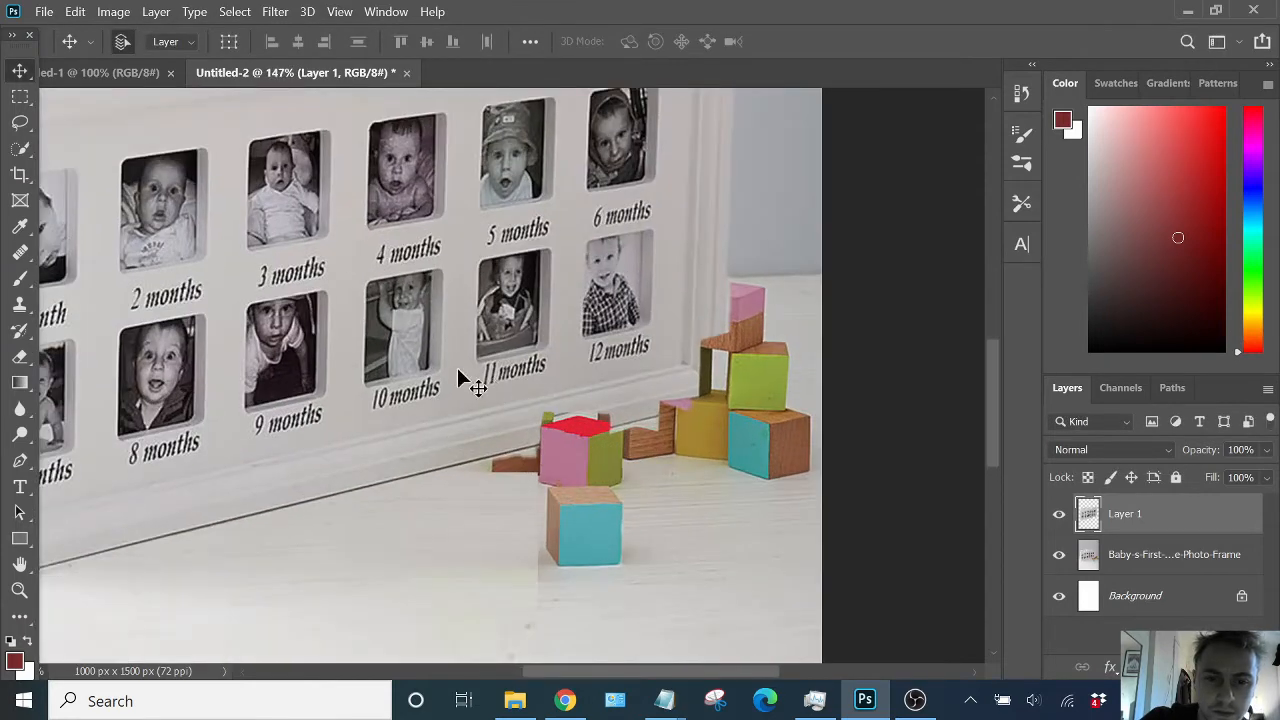
pyautogui.moveTo(458, 372)
pyautogui.mouseDown()
pyautogui.moveTo(441, 336)
pyautogui.moveTo(463, 383)
pyautogui.moveTo(434, 338)
pyautogui.moveTo(431, 297)
pyautogui.moveTo(433, 320)
pyautogui.moveTo(408, 351)
pyautogui.moveTo(443, 364)
pyautogui.mouseUp()
pyautogui.scroll(-8, 443, 364)
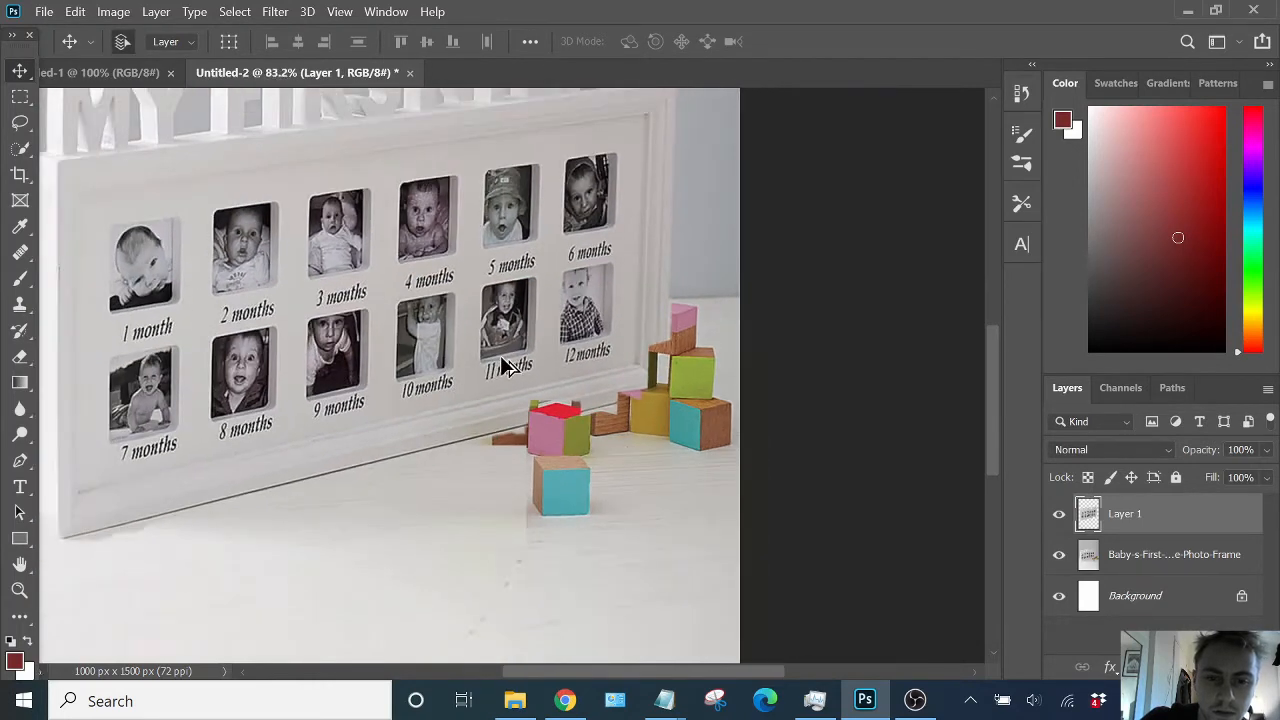
pyautogui.hotkey('ctrl', 'z')
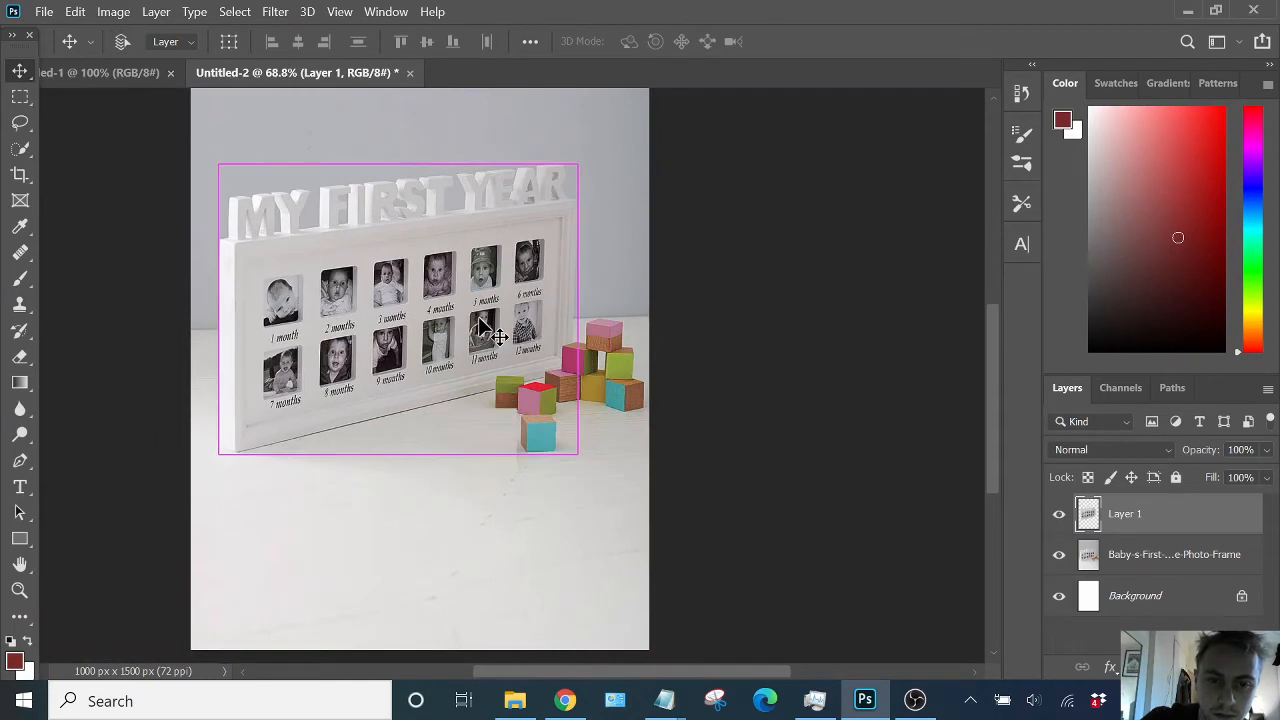
# - Scale the frame layer up further from its upper-left corner with Free Transform
pyautogui.hotkey('ctrl', 't')
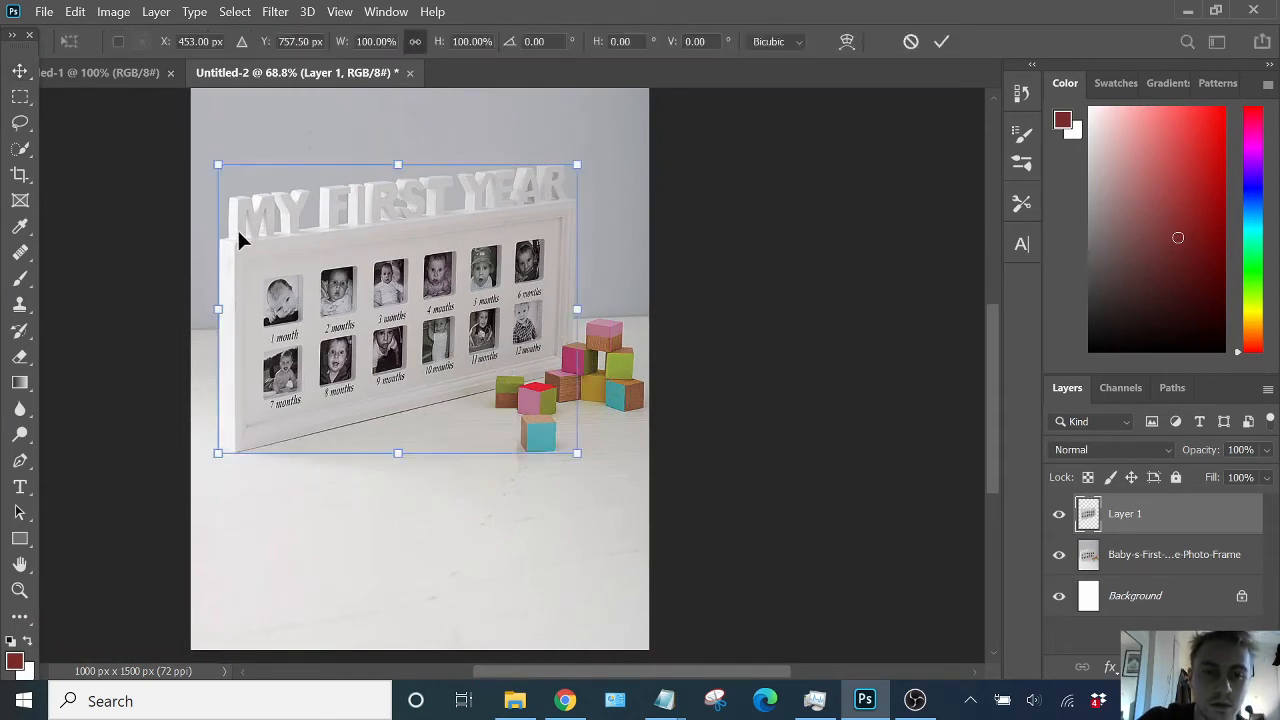
pyautogui.moveTo(217, 167); pyautogui.dragTo(180, 140)
pyautogui.press('Return')
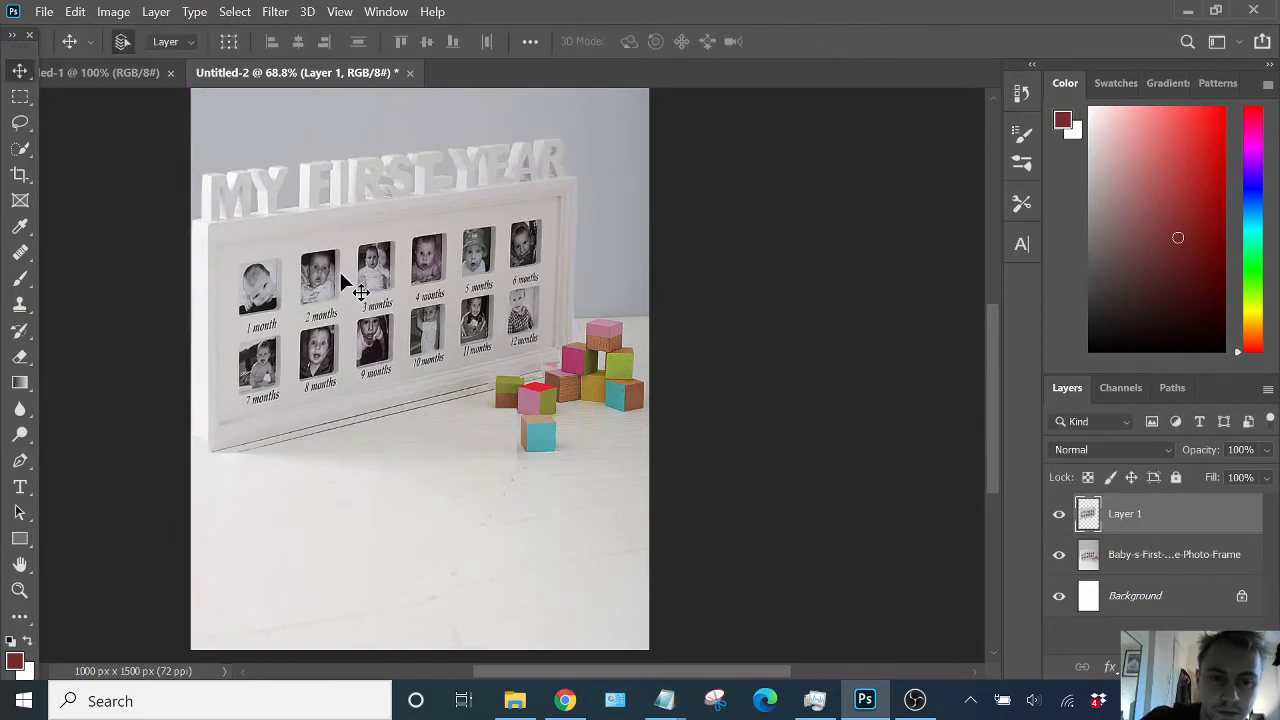
pyautogui.scroll(-3, 354, 283)
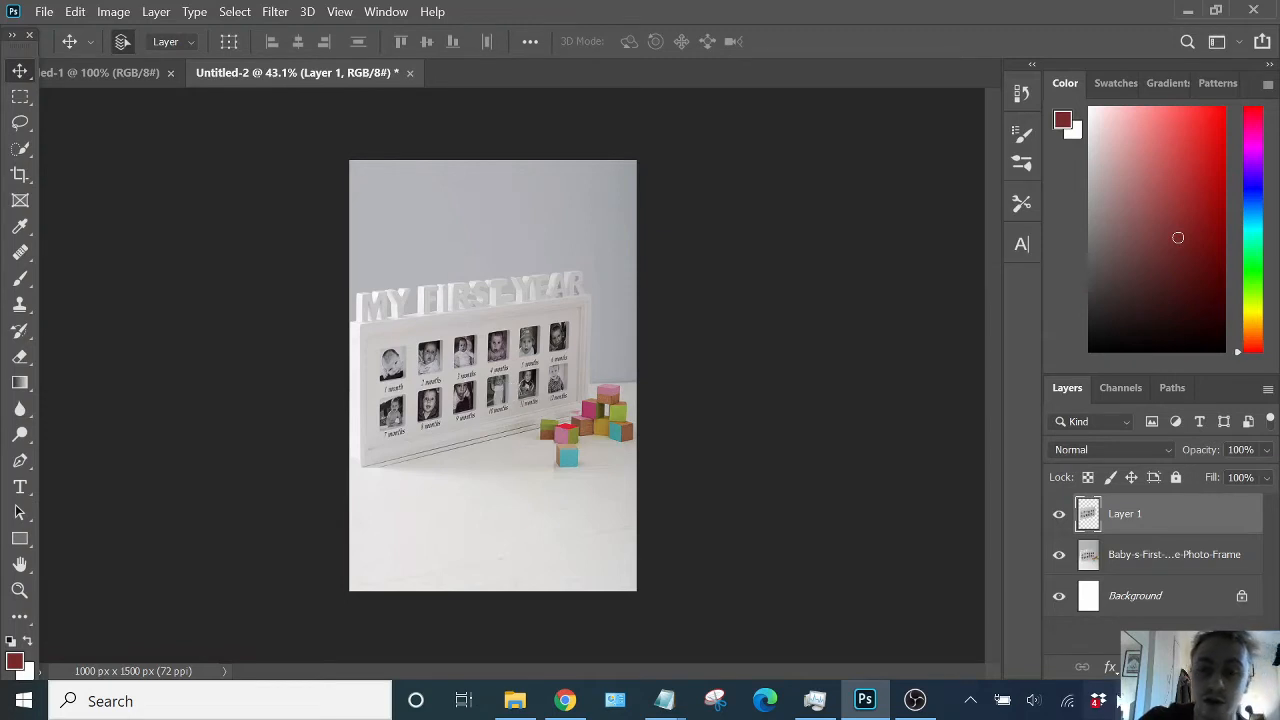
# - Raise the frame layer's saturation to +12 with Hue/Saturation
pyautogui.moveTo(915, 700)
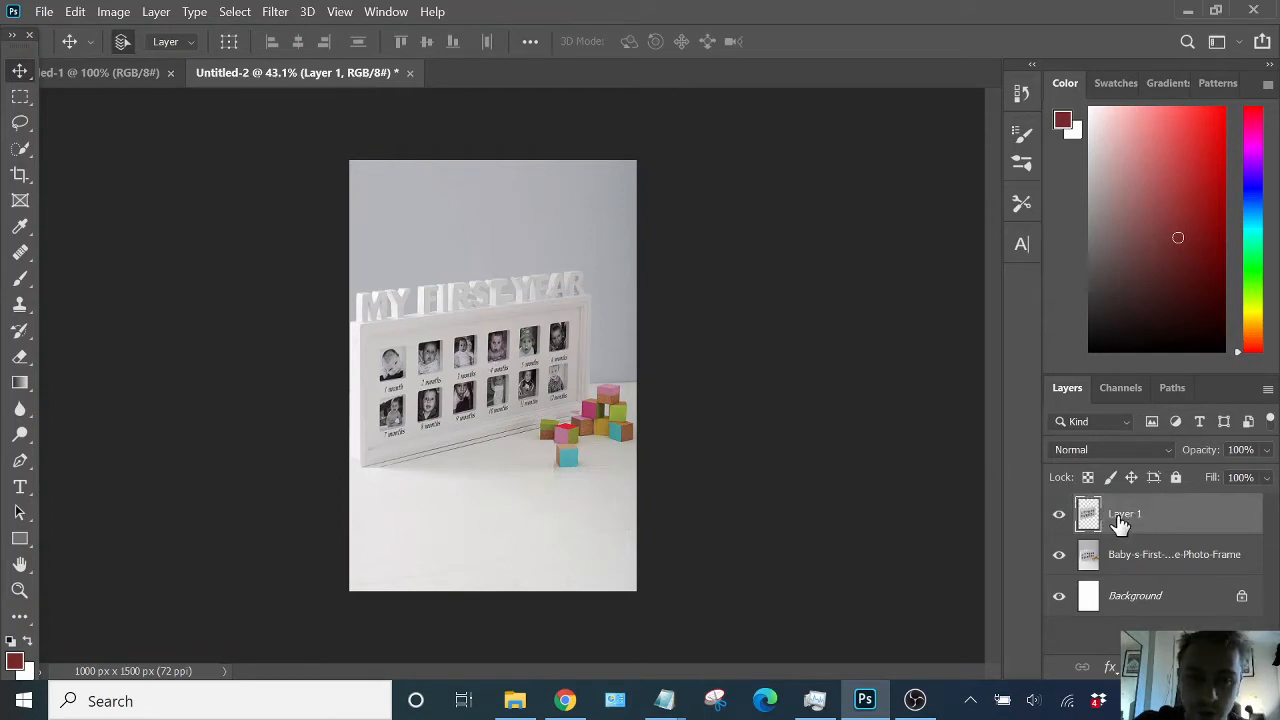
pyautogui.click(113, 11)
pyautogui.moveTo(190, 57)
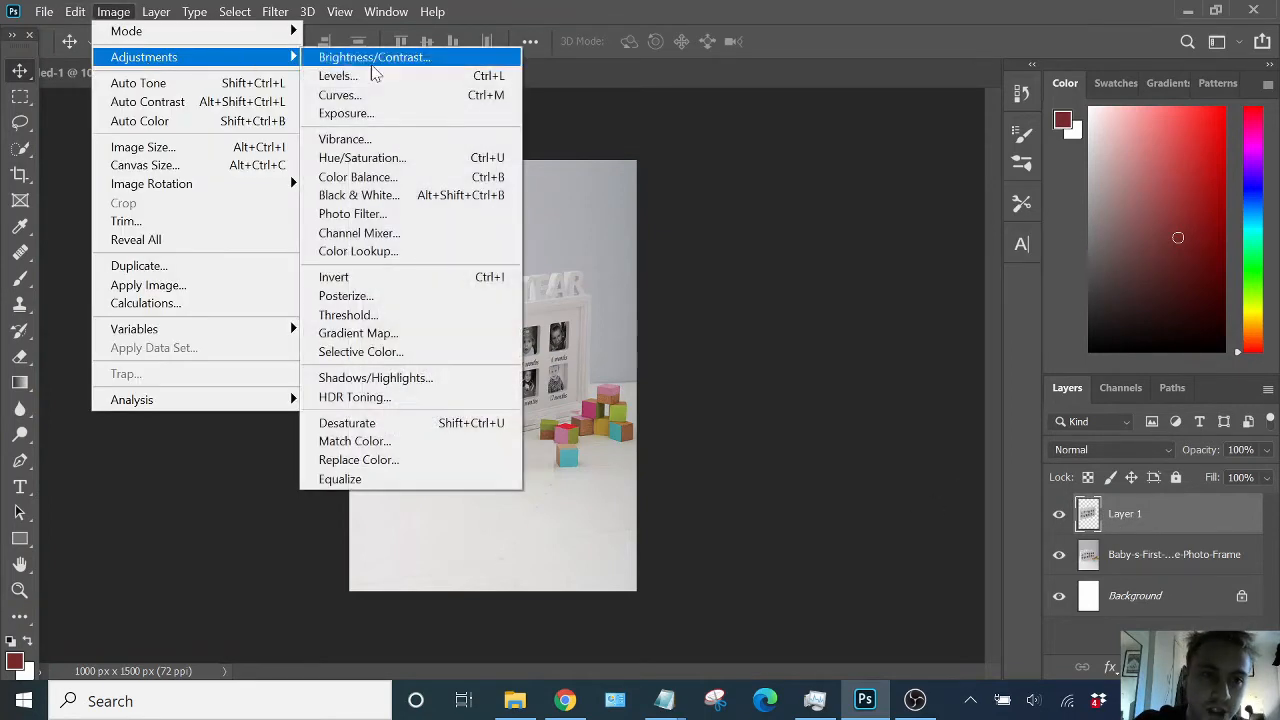
pyautogui.click(415, 160)
pyautogui.moveTo(957, 317)
pyautogui.mouseDown()
pyautogui.moveTo(1055, 319)
pyautogui.moveTo(782, 324)
pyautogui.moveTo(962, 323)
pyautogui.mouseUp()
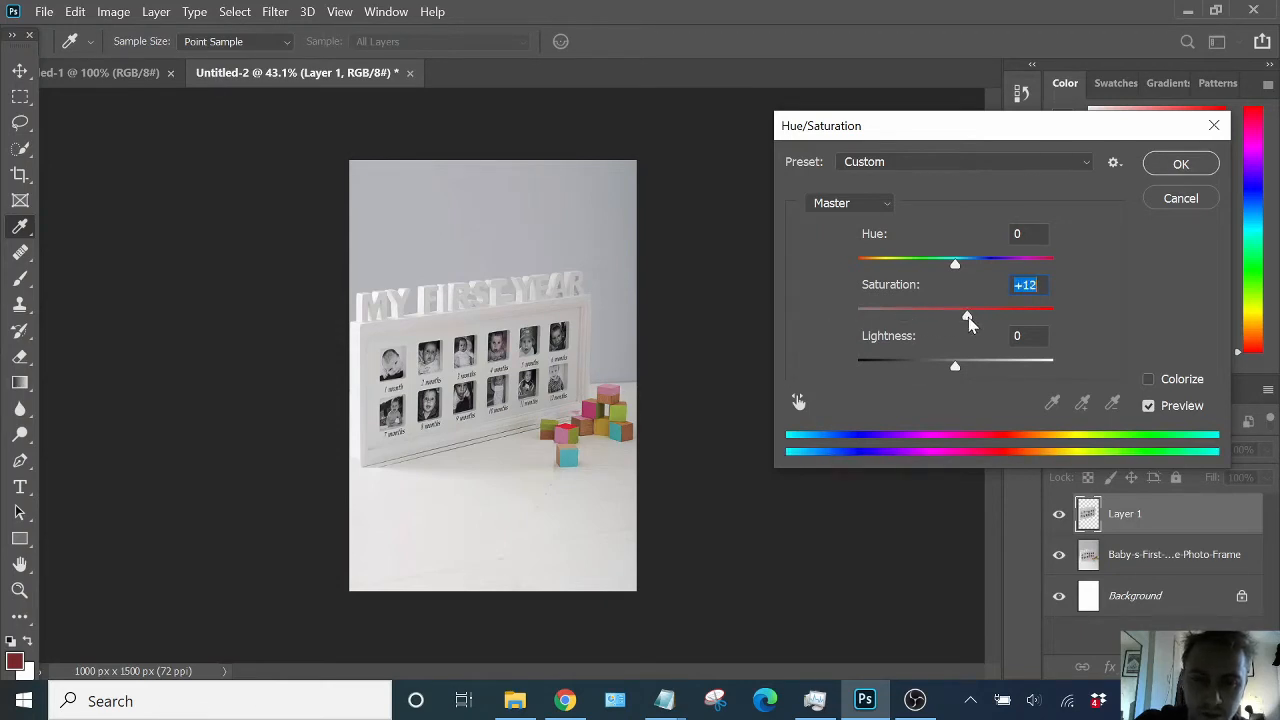
pyautogui.click(1181, 164)
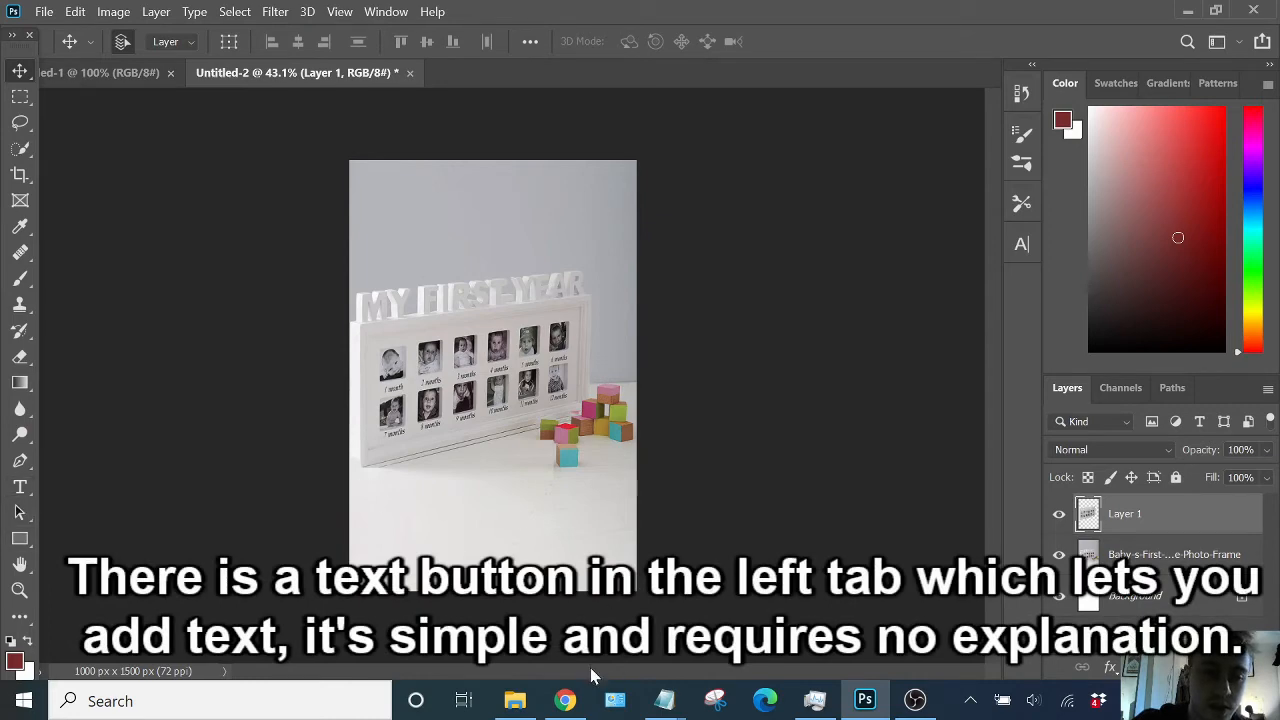
# - Switch to the browser and search Google Images for buy now button, browsing the results
pyautogui.click(566, 700)
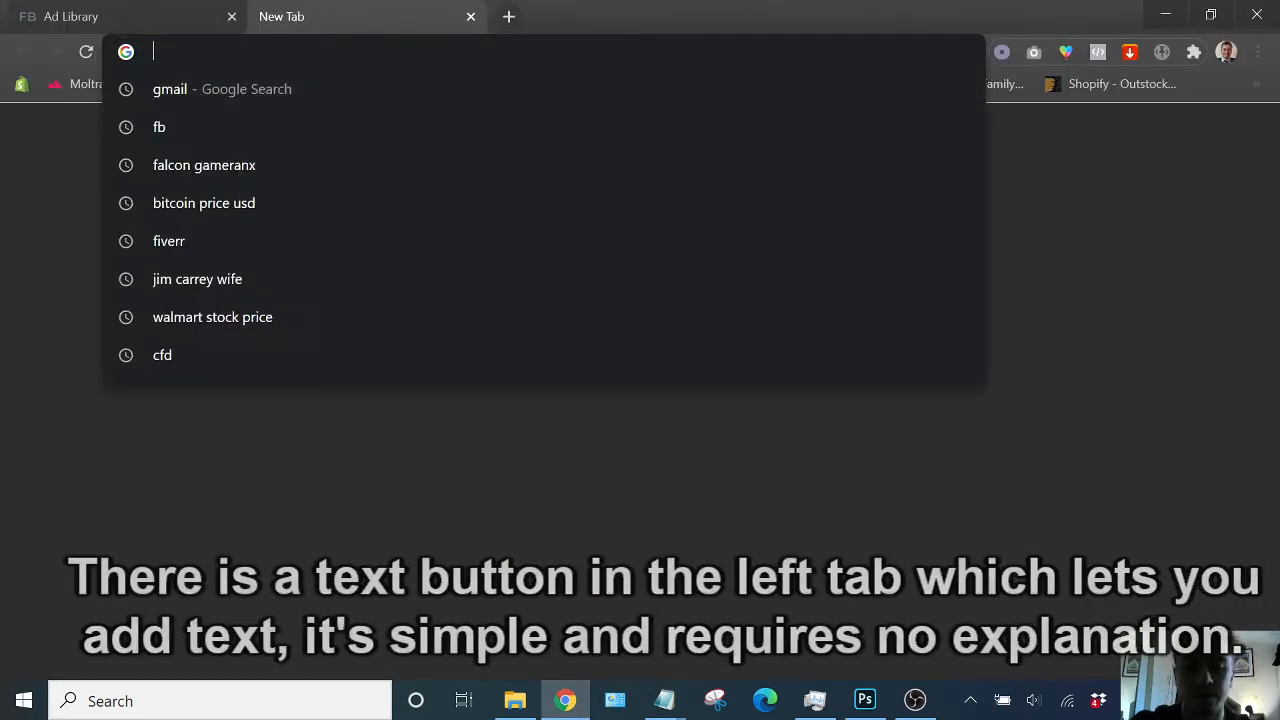
pyautogui.write('buy now button')
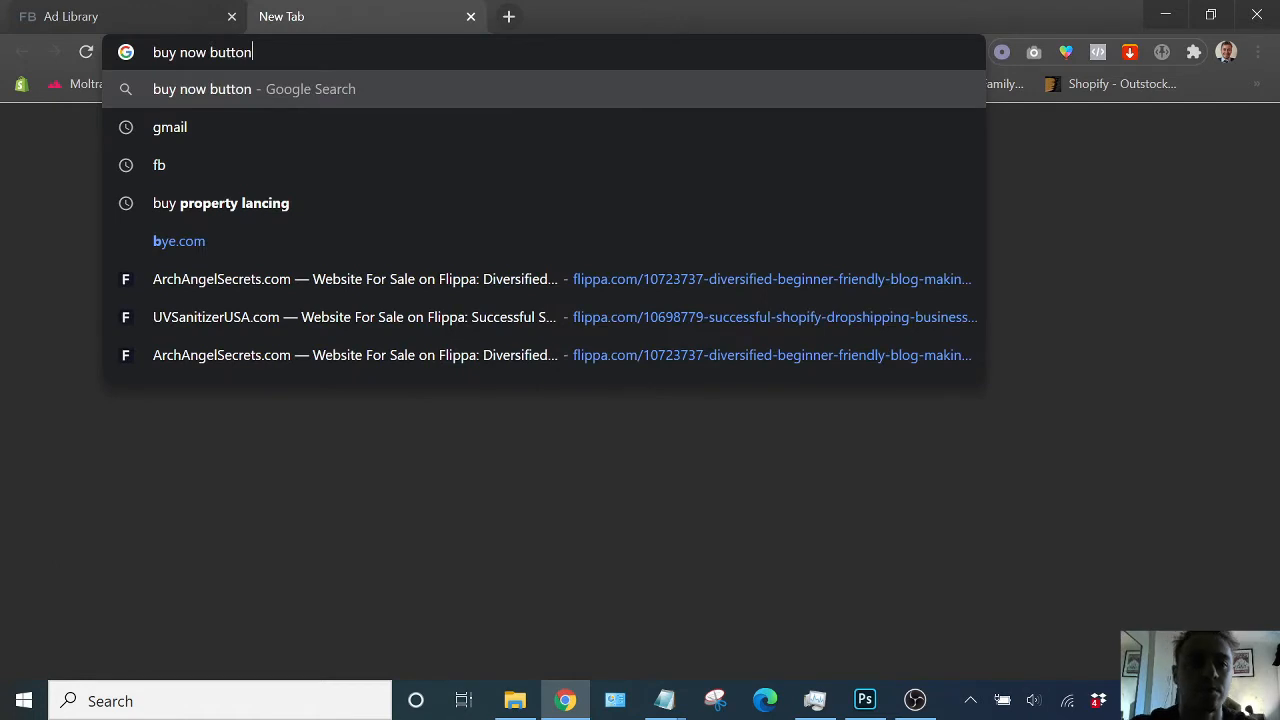
pyautogui.press('Return')
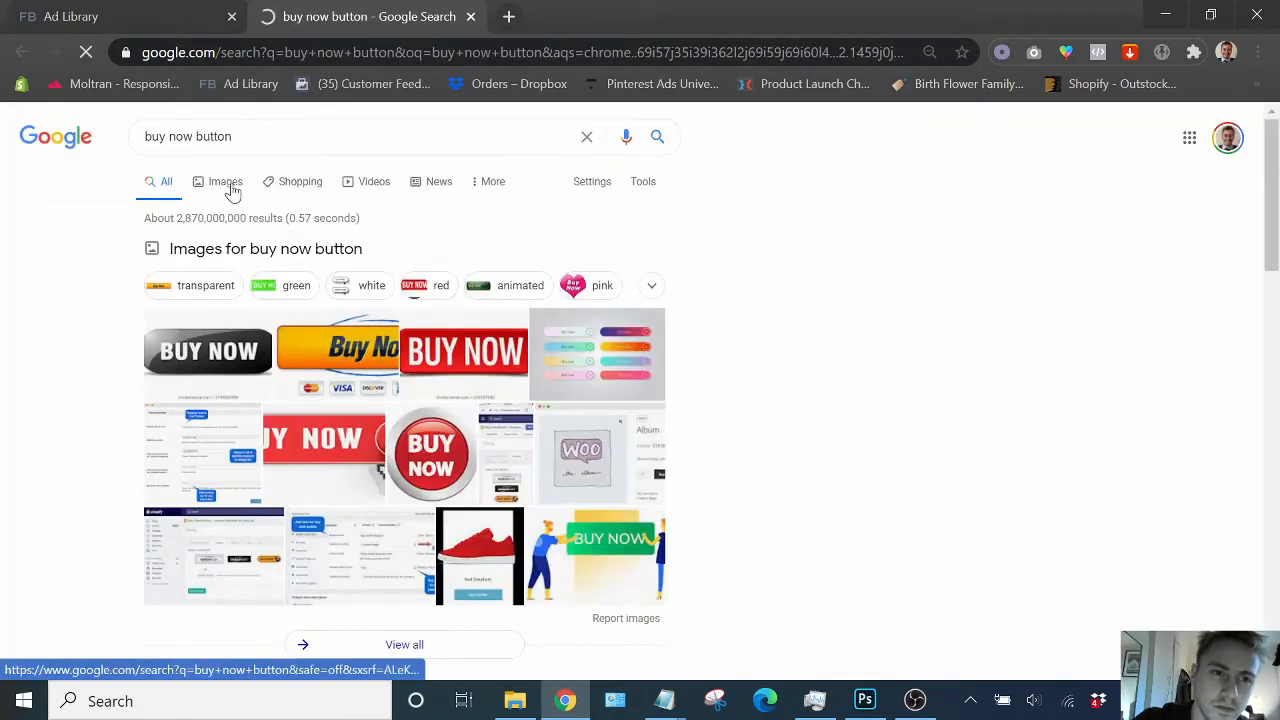
pyautogui.click(228, 186)
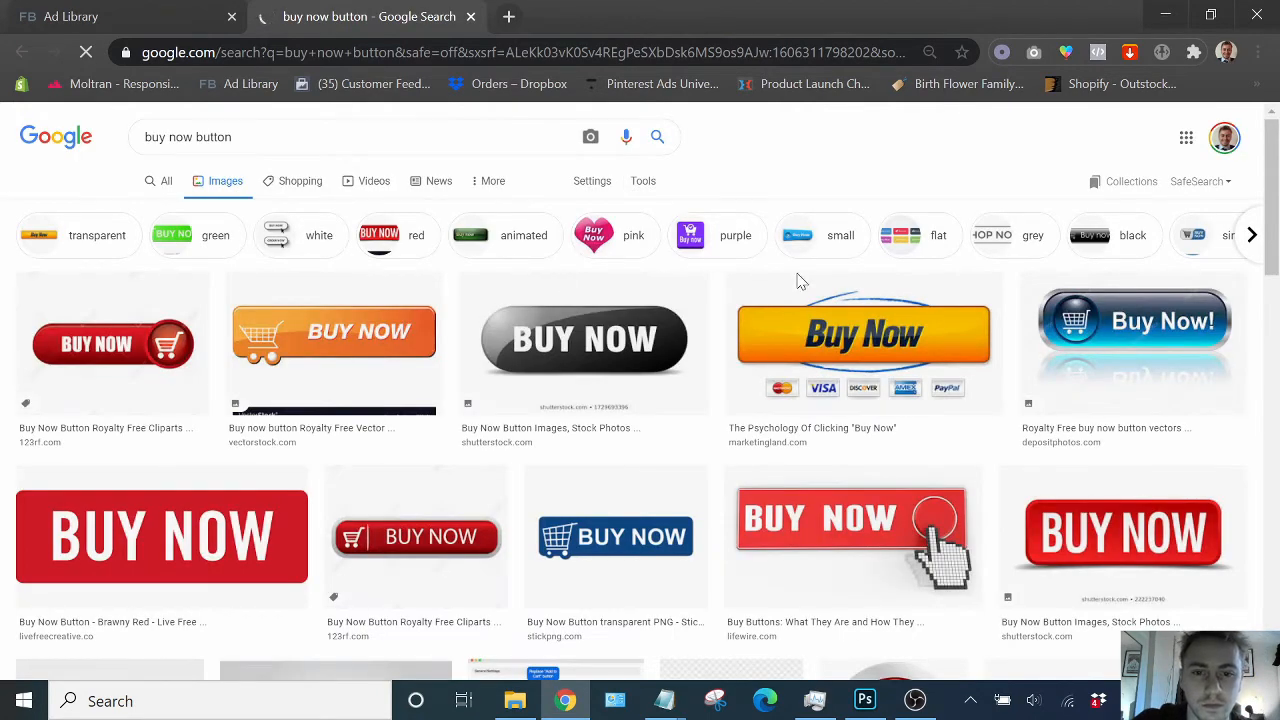
pyautogui.scroll(-1, 800, 281)
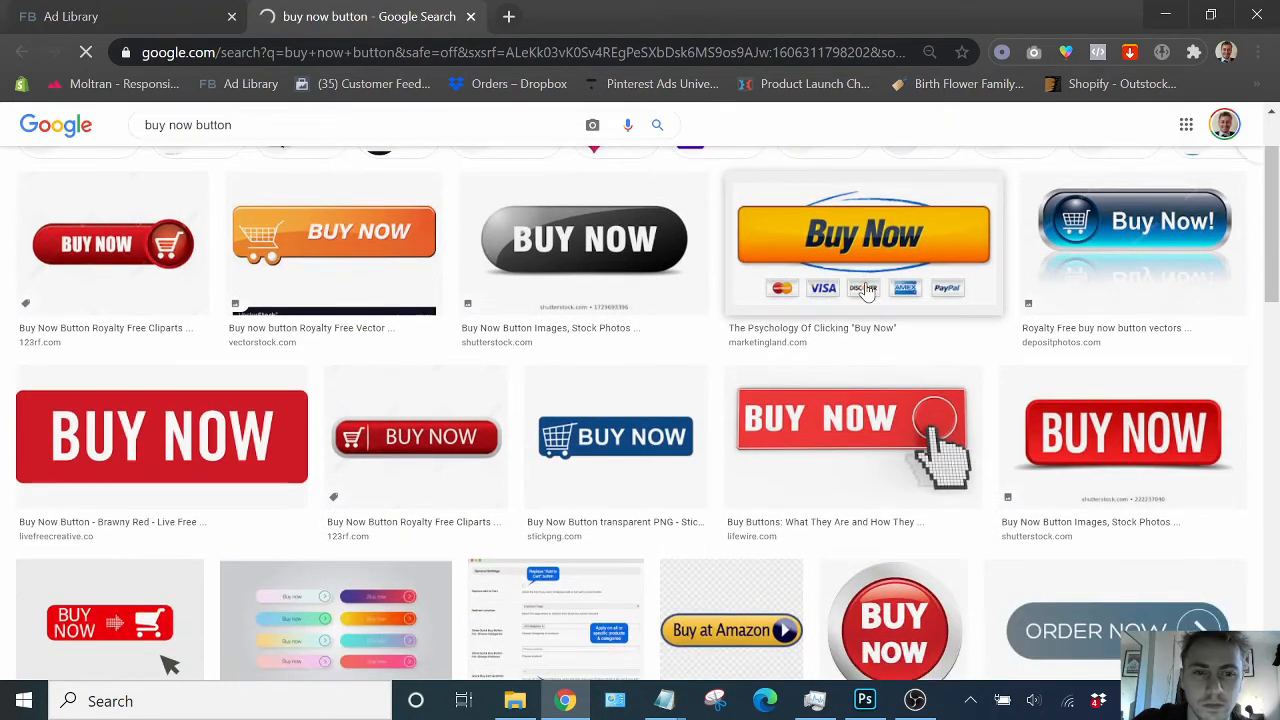
pyautogui.scroll(-4, 650, 280)
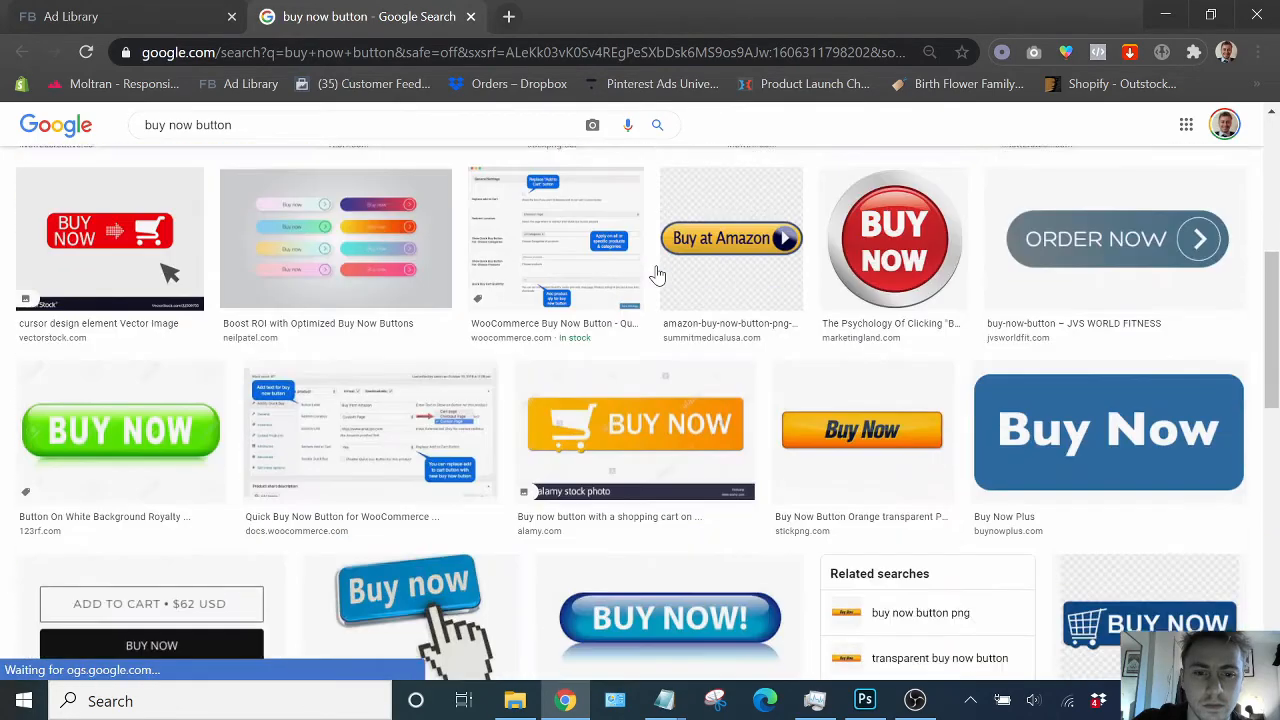
pyautogui.scroll(-2, 657, 270)
pyautogui.scroll(6, 620, 290)
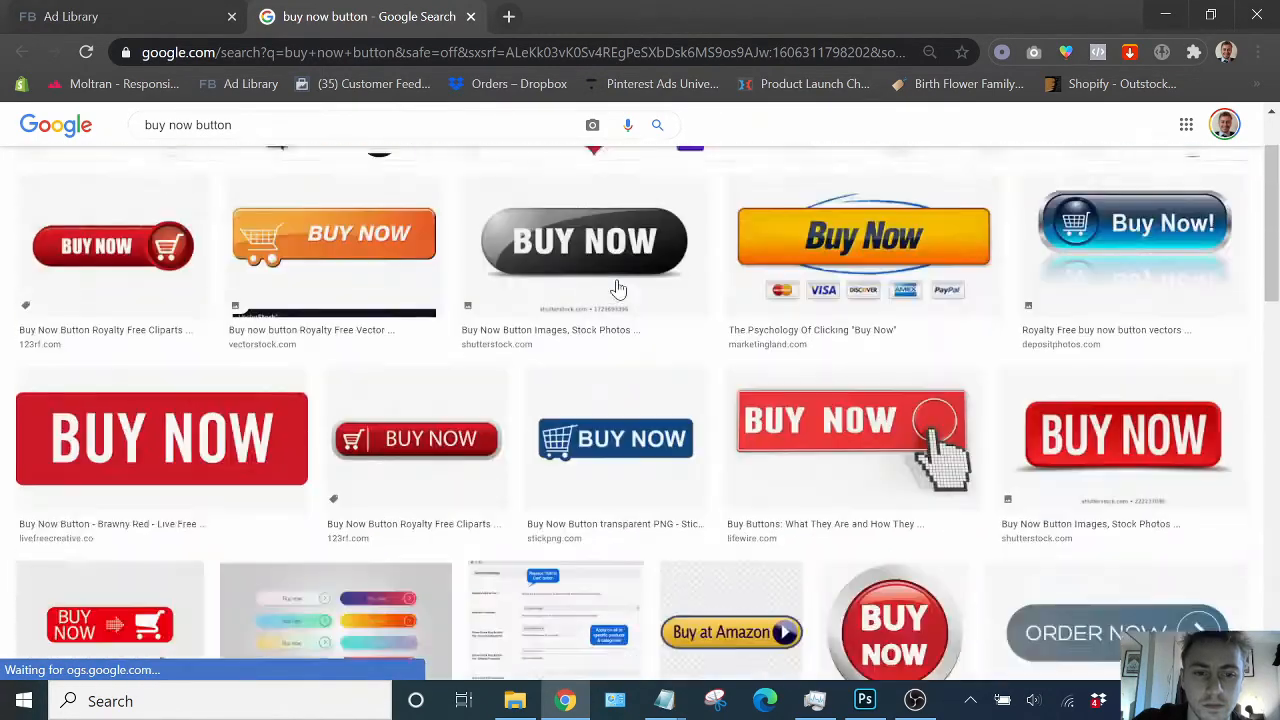
# - Save the black glossy Buy Now button image from Shutterstock to the Downloads folder
pyautogui.scroll(1, 618, 289)
pyautogui.click(605, 320)
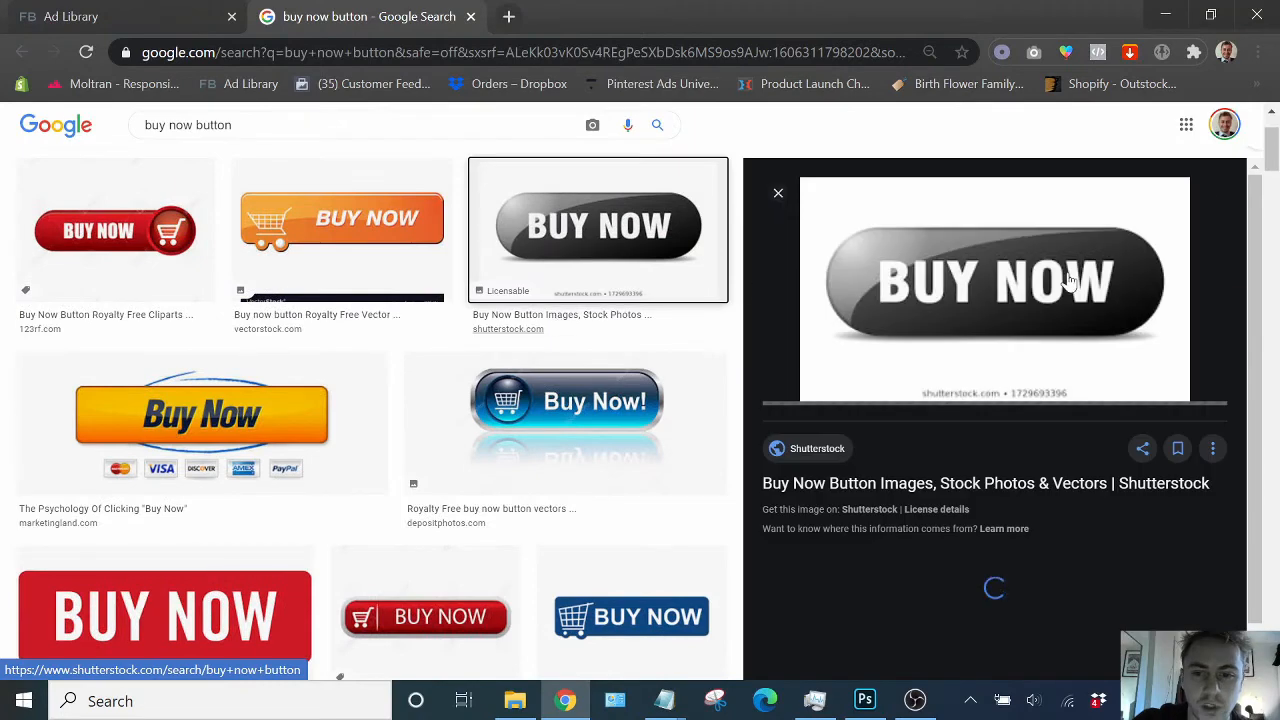
pyautogui.rightClick(984, 266)
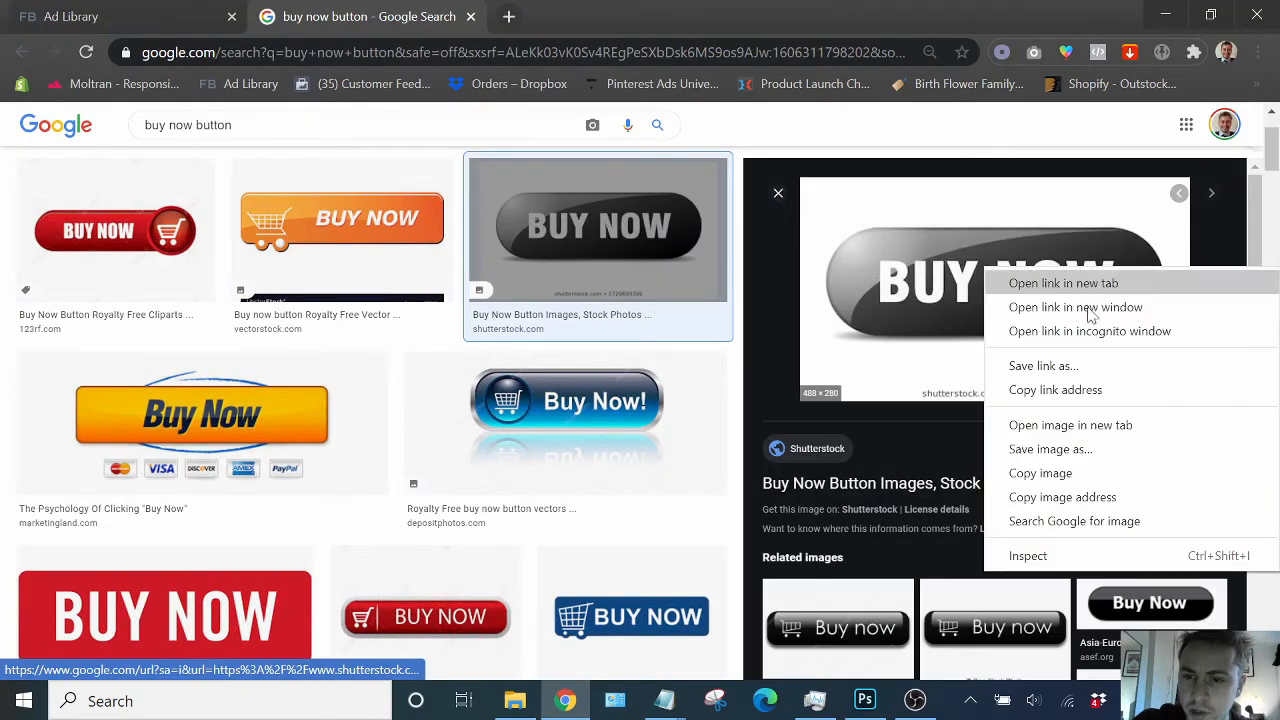
pyautogui.click(1107, 450)
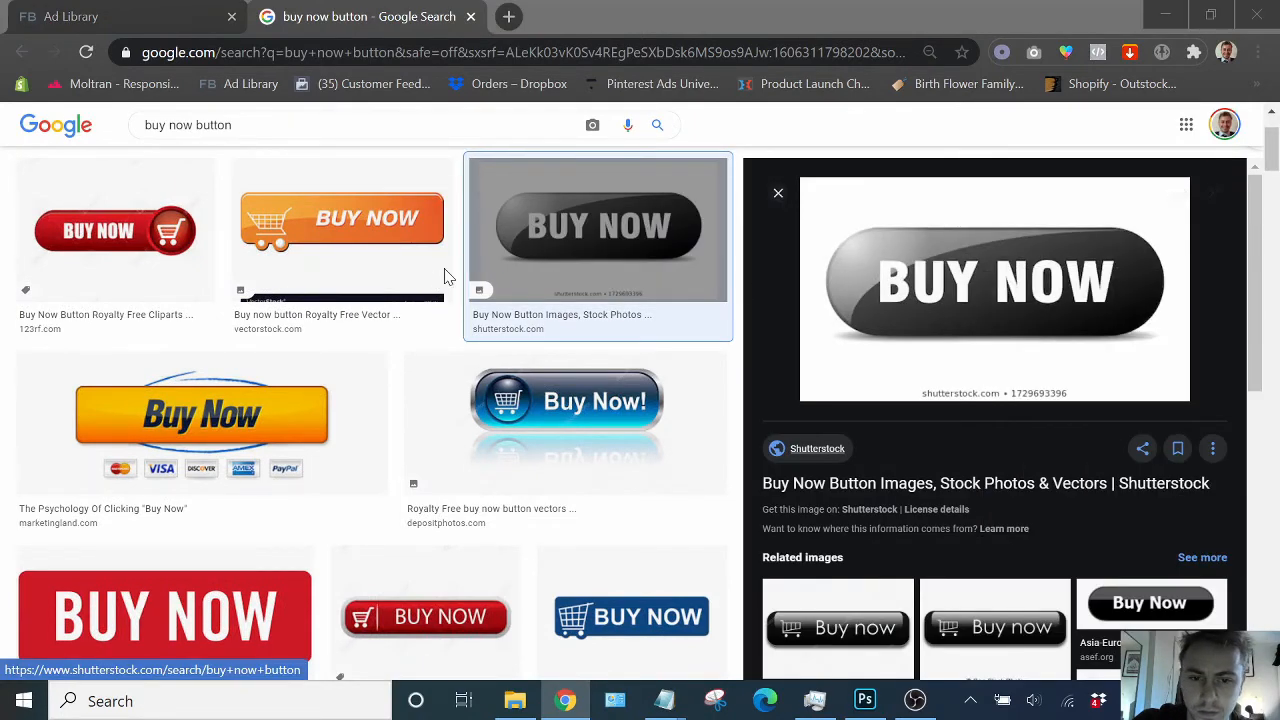
pyautogui.scroll(3, 586, 312)
pyautogui.click(606, 285)
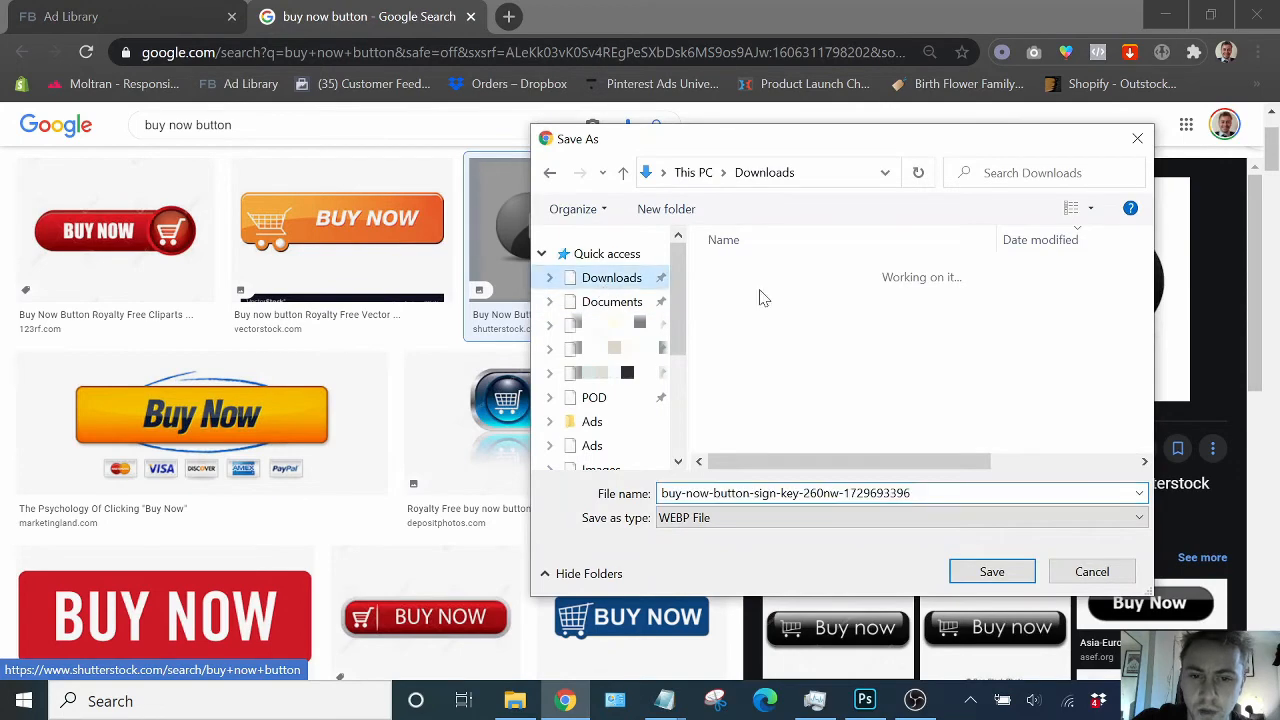
pyautogui.click(1022, 578)
# - Open a related black Buy Now button image and save it to Downloads as buy-now-button PNG
pyautogui.scroll(-1, 920, 382)
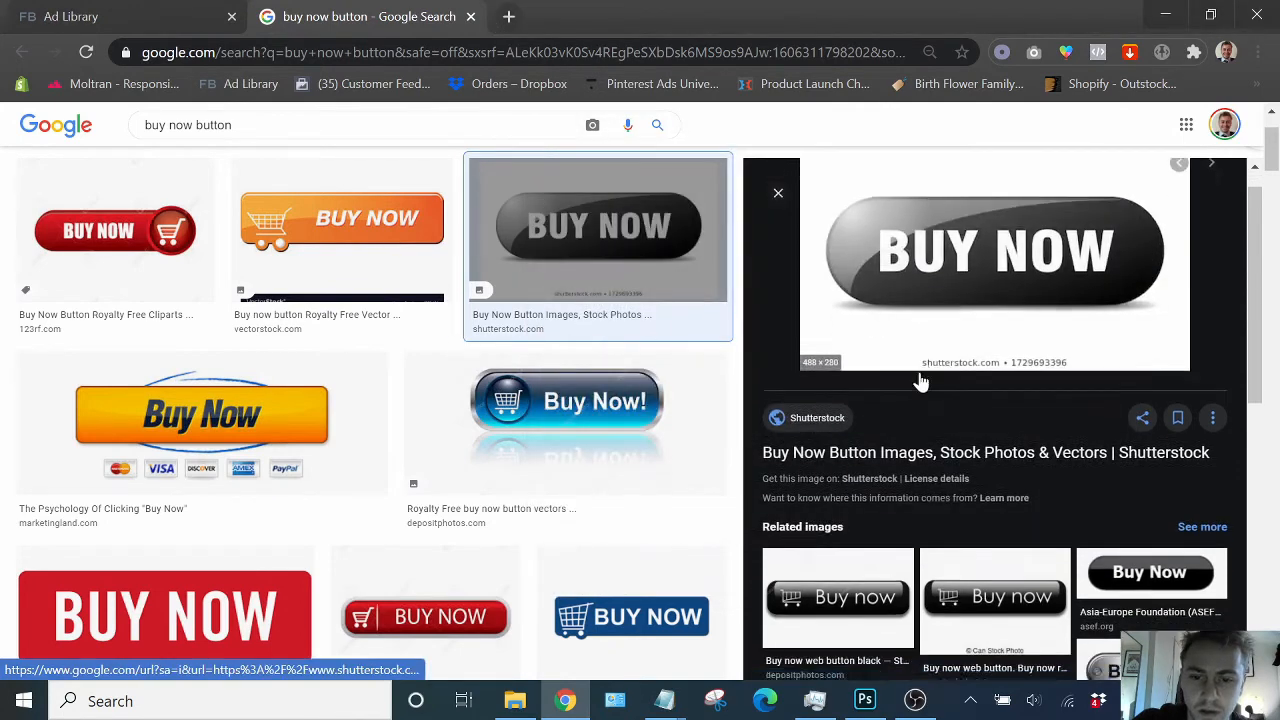
pyautogui.scroll(-2, 920, 382)
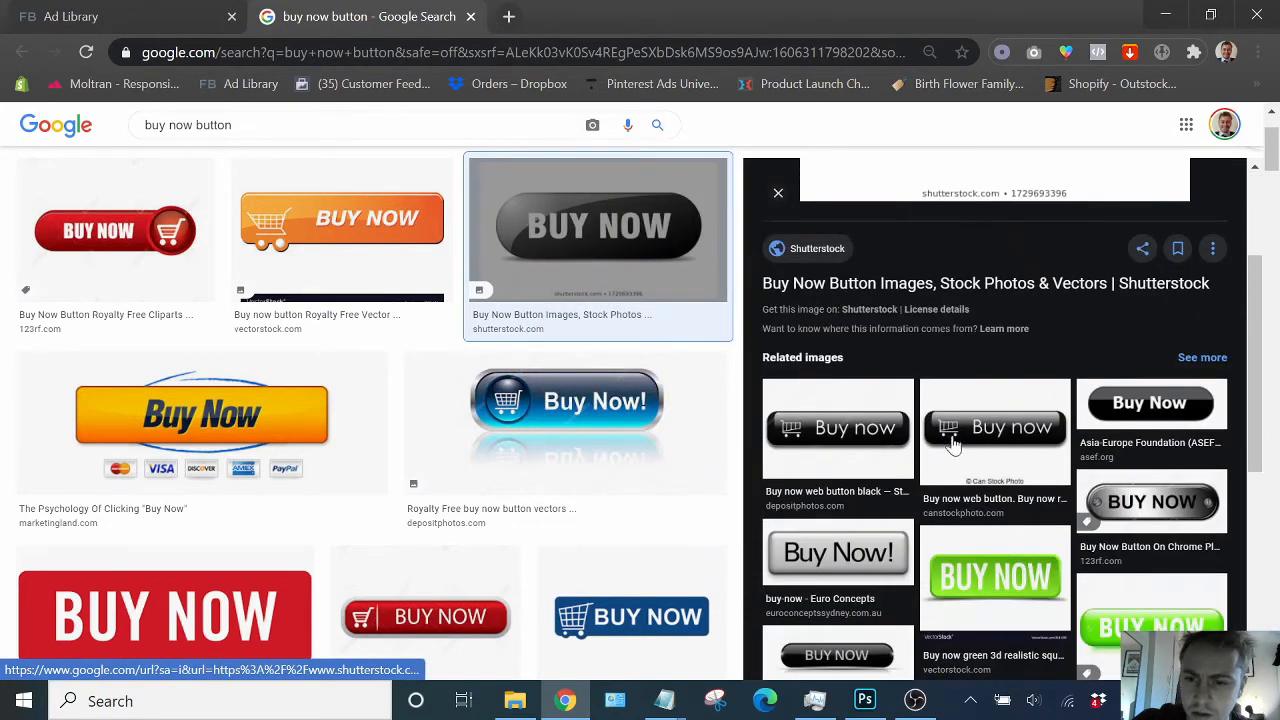
pyautogui.click(1148, 405)
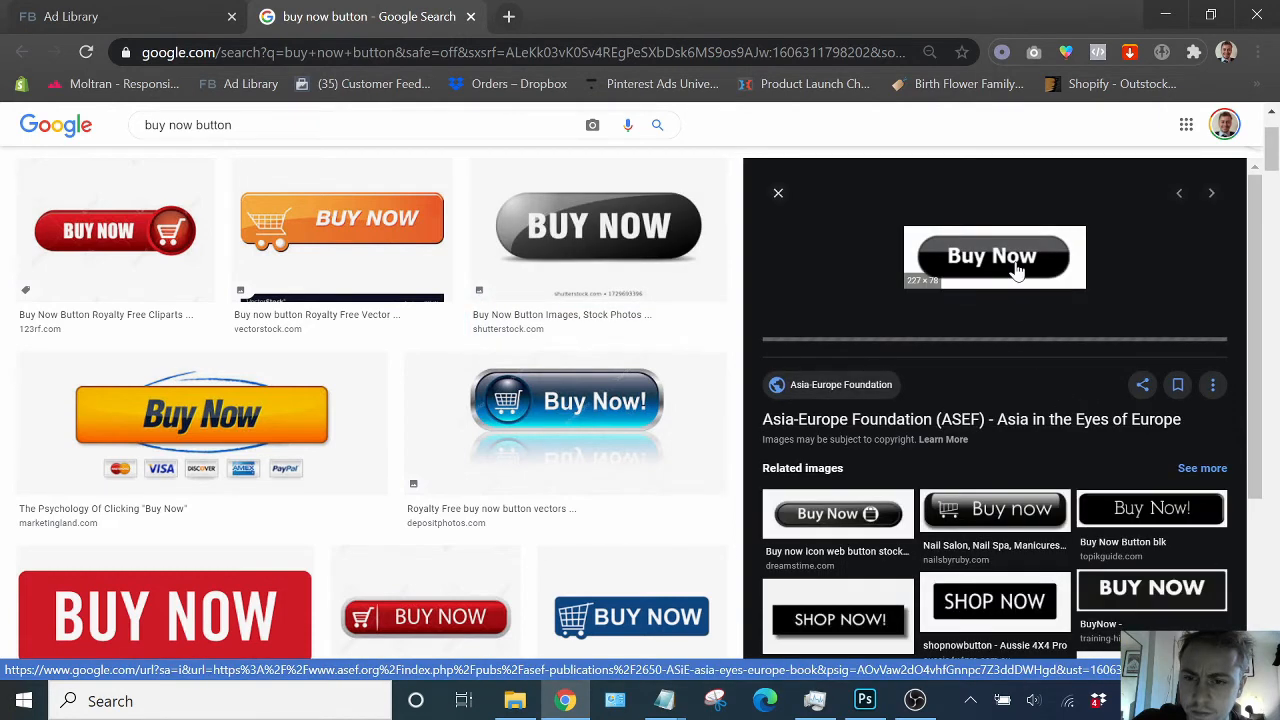
pyautogui.rightClick(1016, 270)
pyautogui.click(1050, 438)
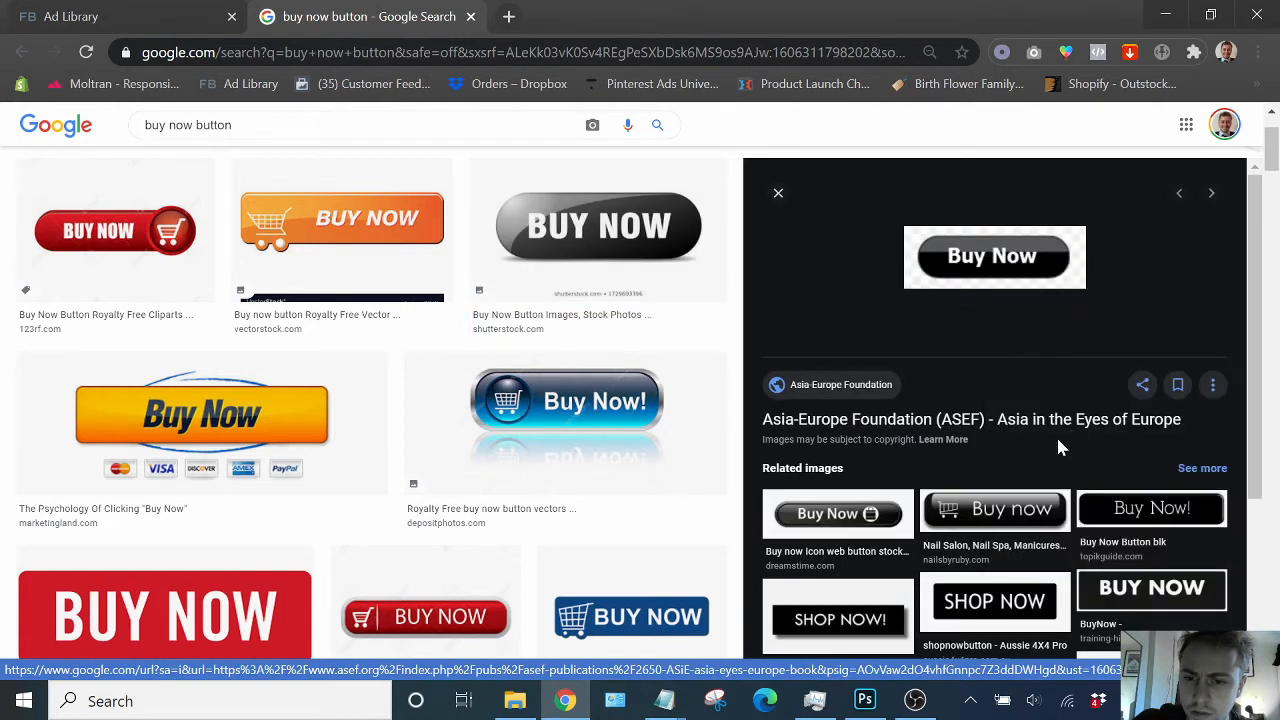
pyautogui.scroll(4, 569, 280)
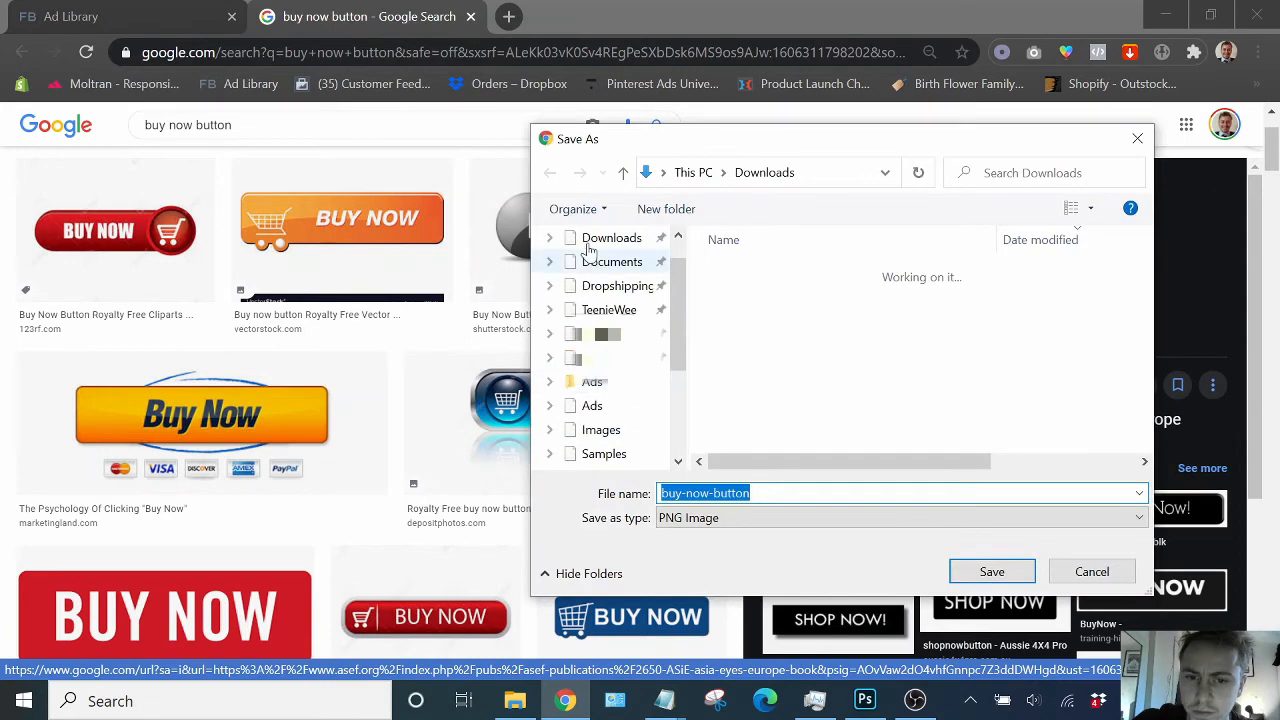
pyautogui.click(600, 254)
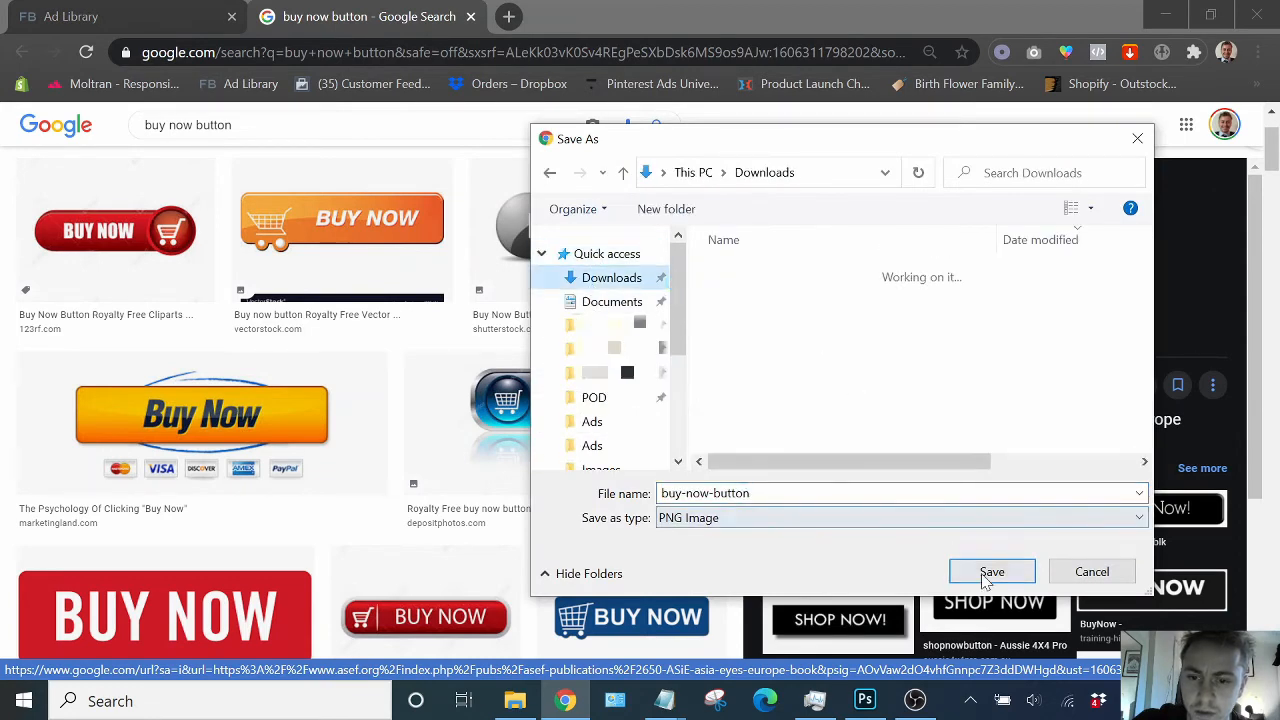
pyautogui.click(985, 576)
# - Place the black buy-now-button image near the bottom centre of the canvas, then delete that layer
pyautogui.click(866, 702)
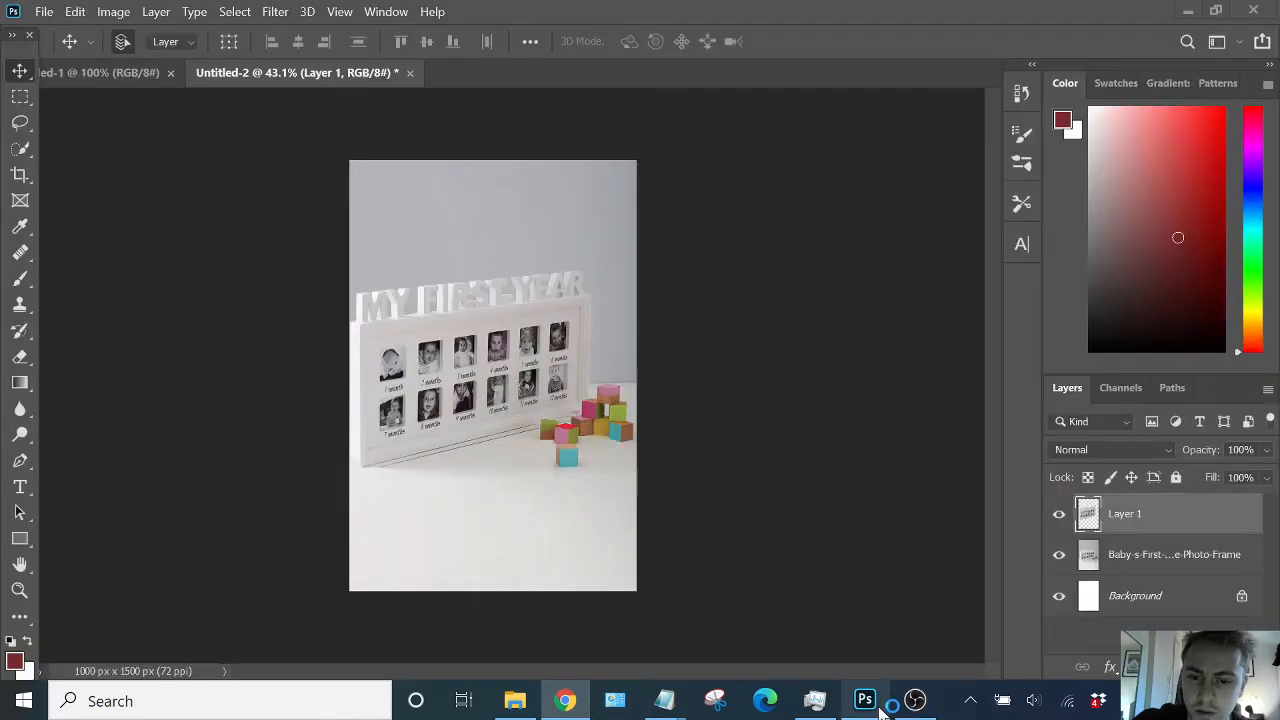
pyautogui.click(513, 700)
pyautogui.scroll(4, 490, 340)
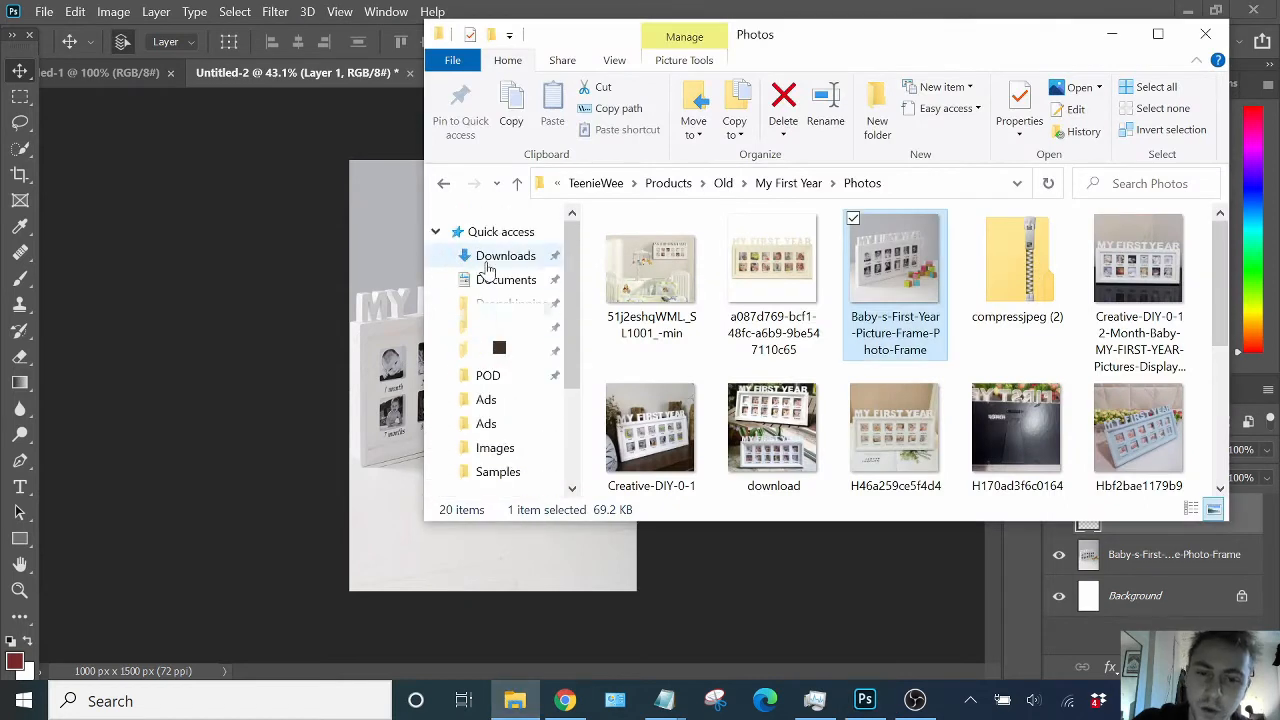
pyautogui.click(492, 258)
pyautogui.click(686, 278)
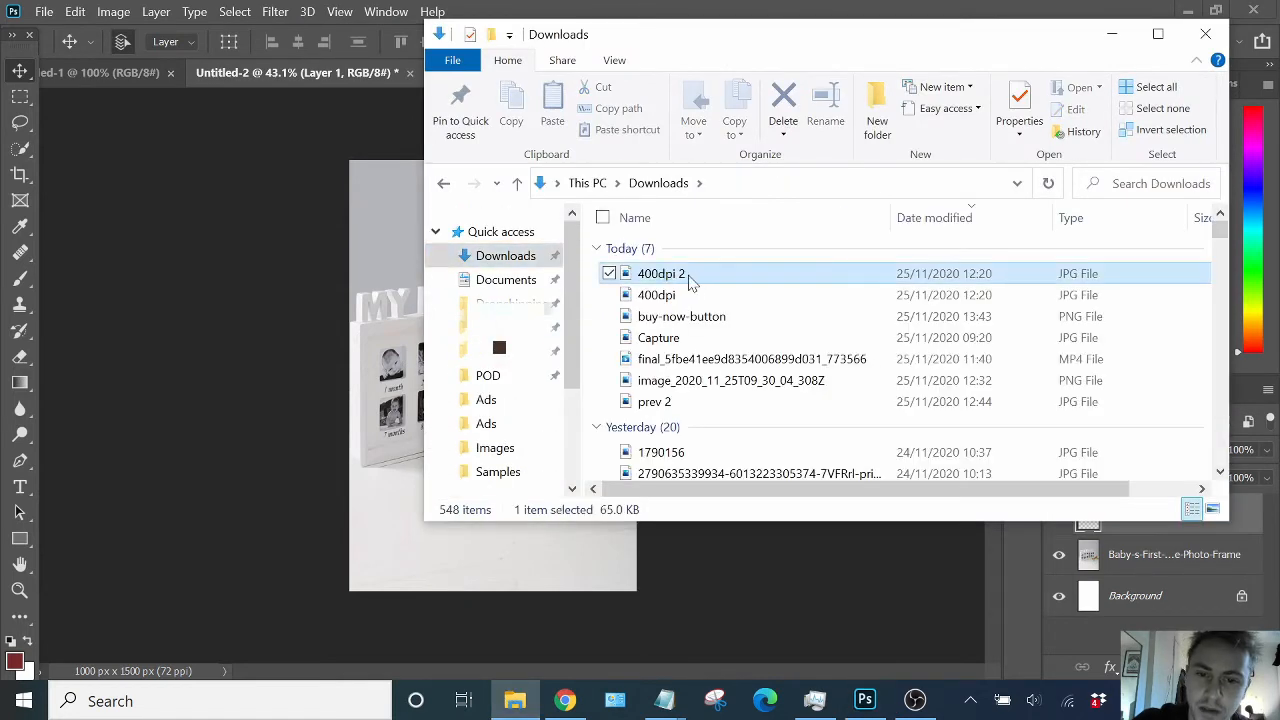
pyautogui.click(485, 258)
pyautogui.moveTo(755, 276); pyautogui.dragTo(283, 346)
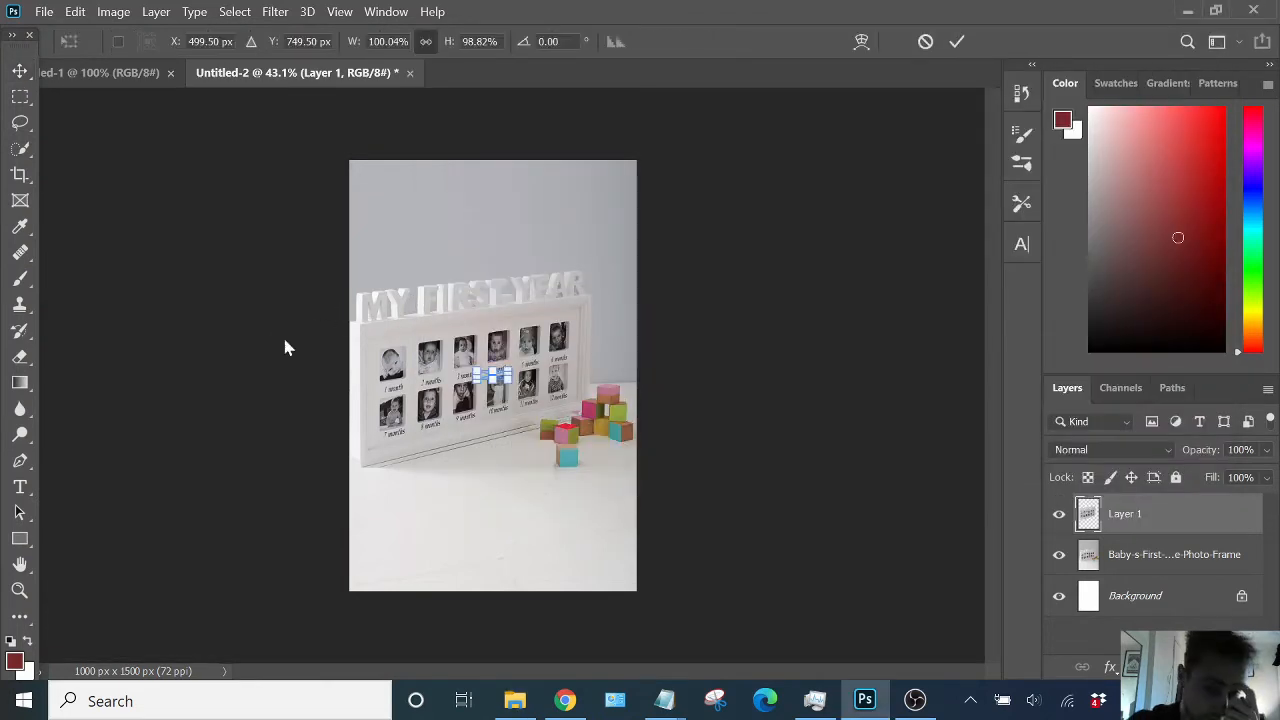
pyautogui.moveTo(508, 377); pyautogui.dragTo(512, 553)
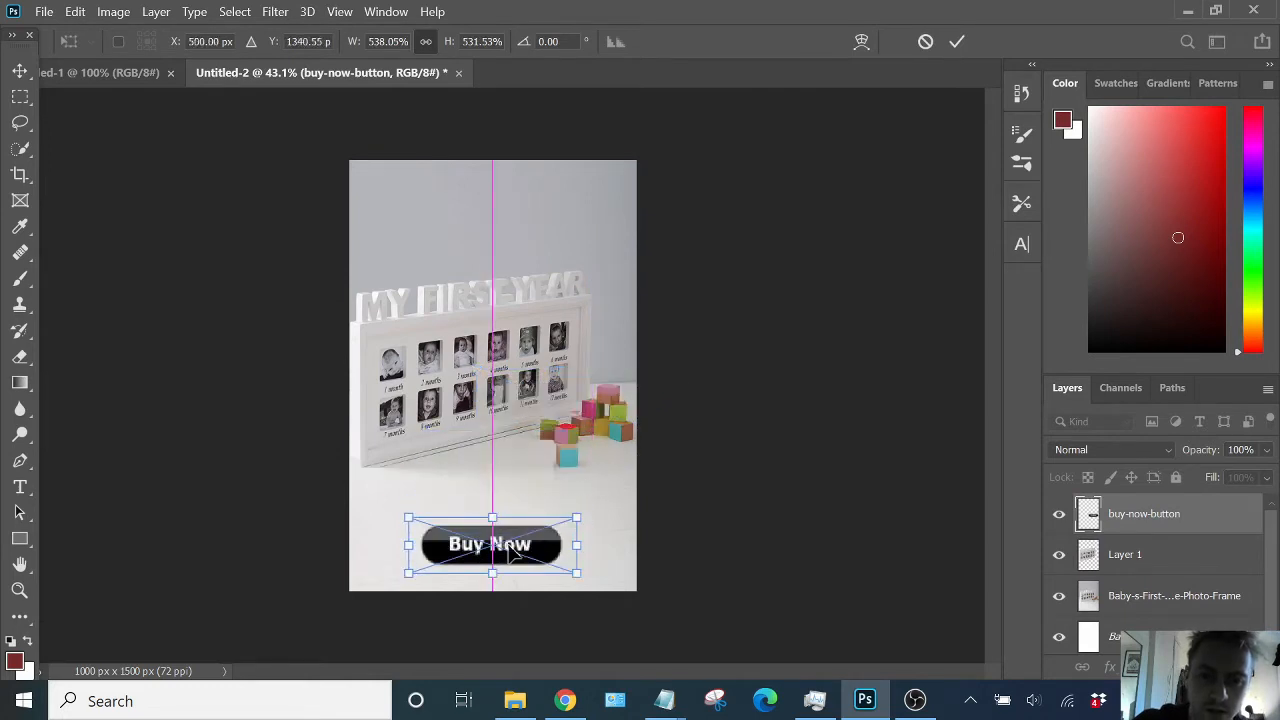
pyautogui.press('Return')
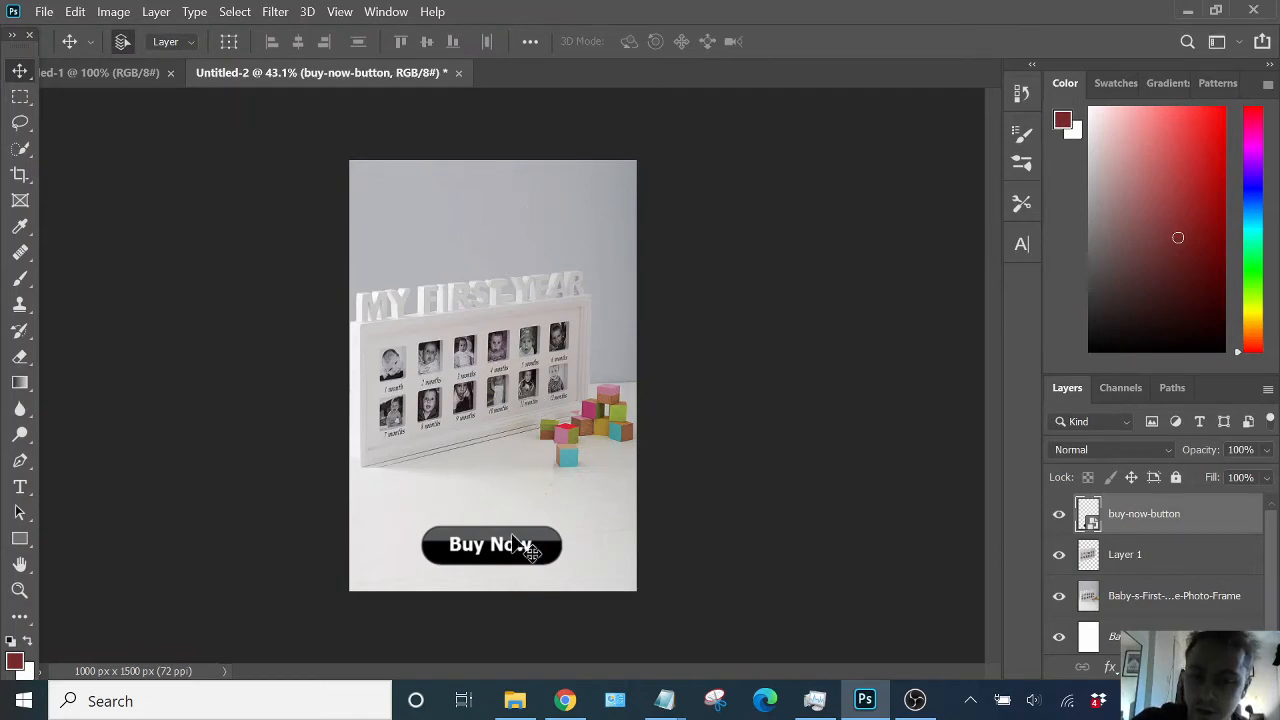
pyautogui.press('Delete')
# - Switch back to the browser and save the orange Buy Now shopping-cart button image to Downloads
pyautogui.click(565, 700)
pyautogui.scroll(-2, 518, 338)
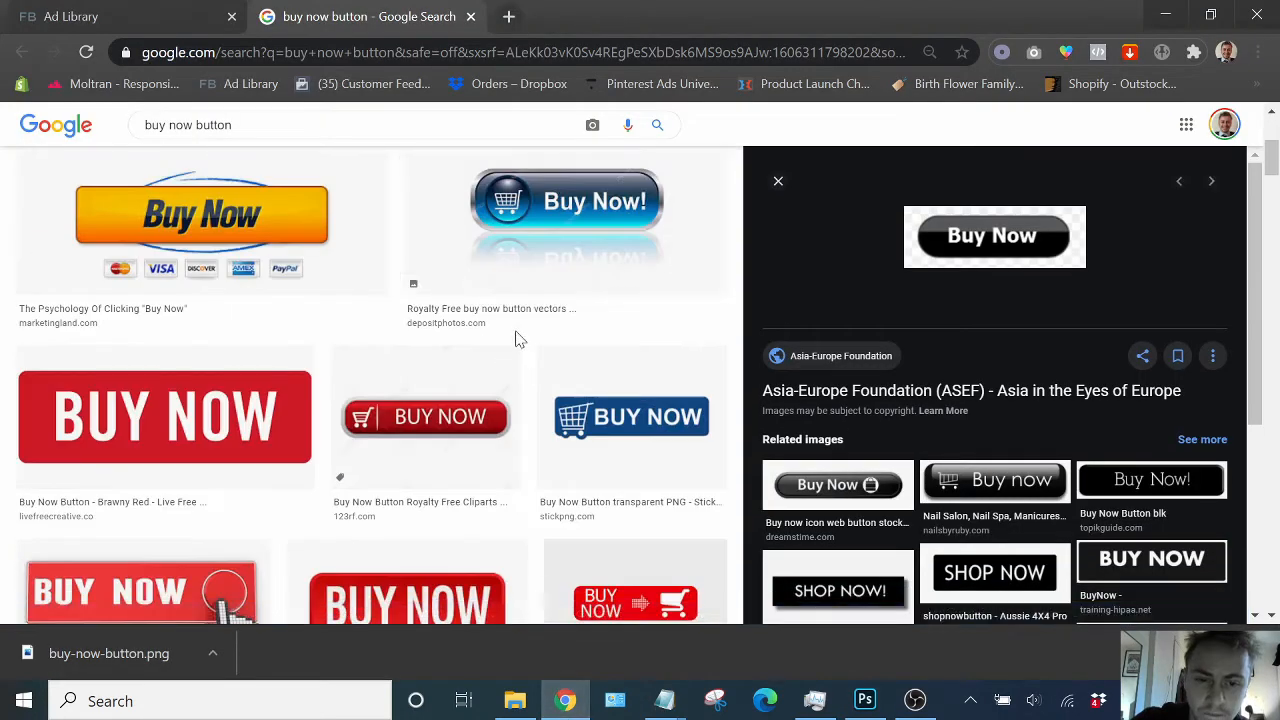
pyautogui.scroll(-3, 518, 338)
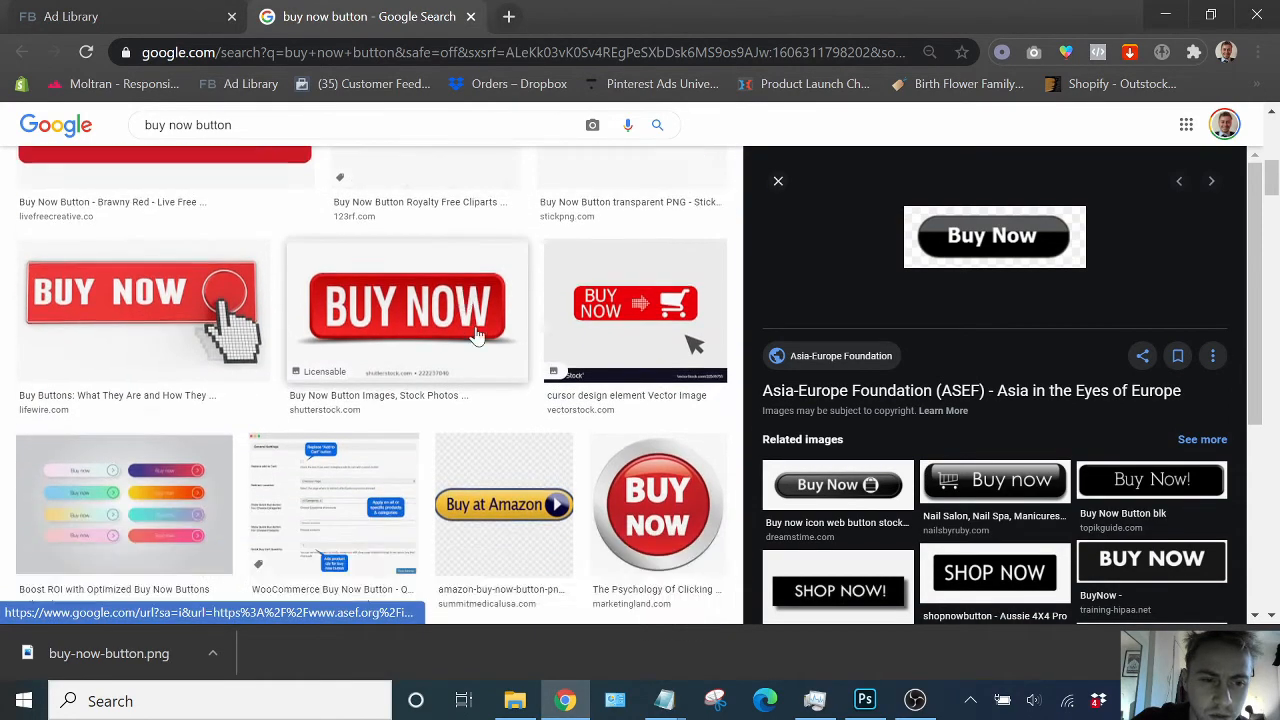
pyautogui.scroll(-6, 480, 330)
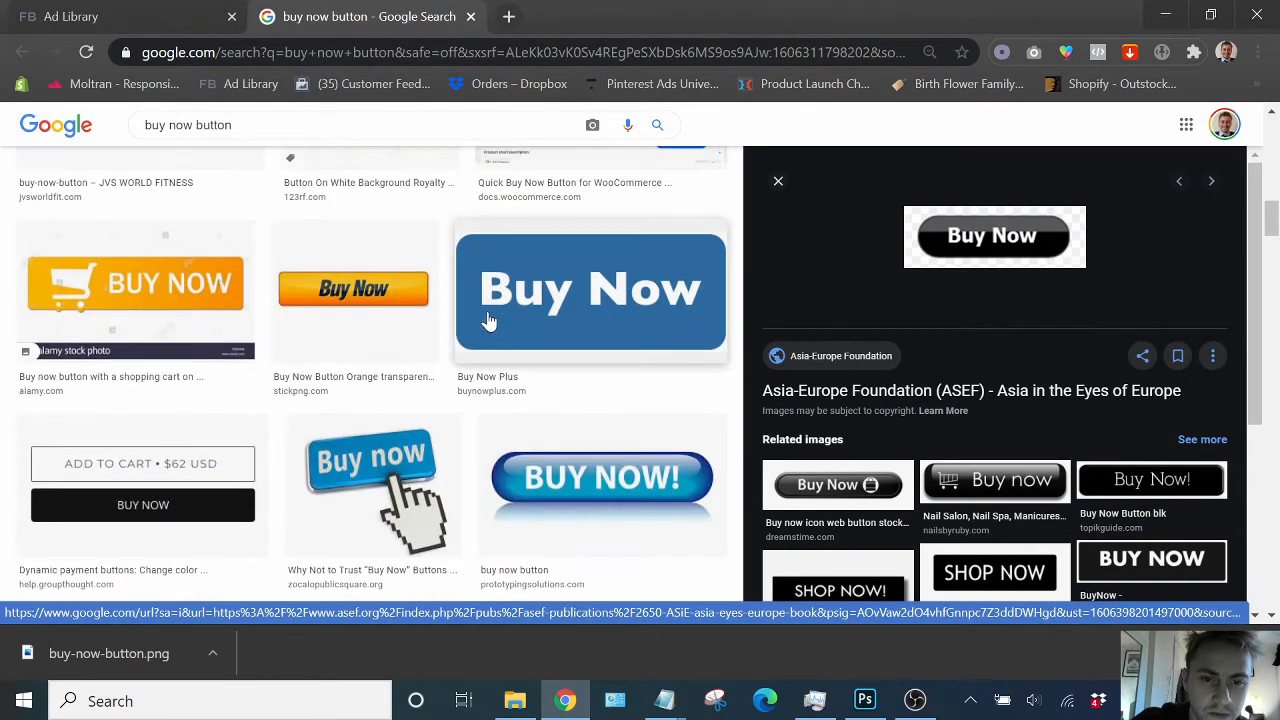
pyautogui.scroll(-3, 466, 288)
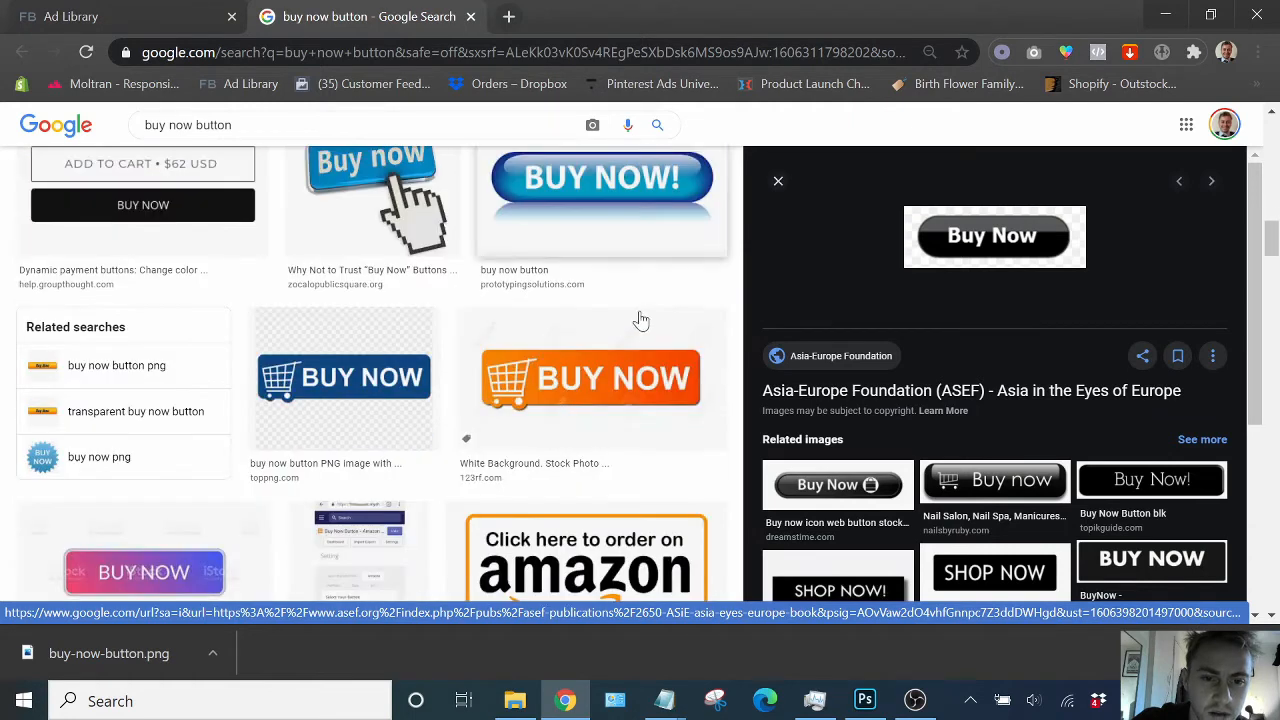
pyautogui.scroll(-1, 629, 278)
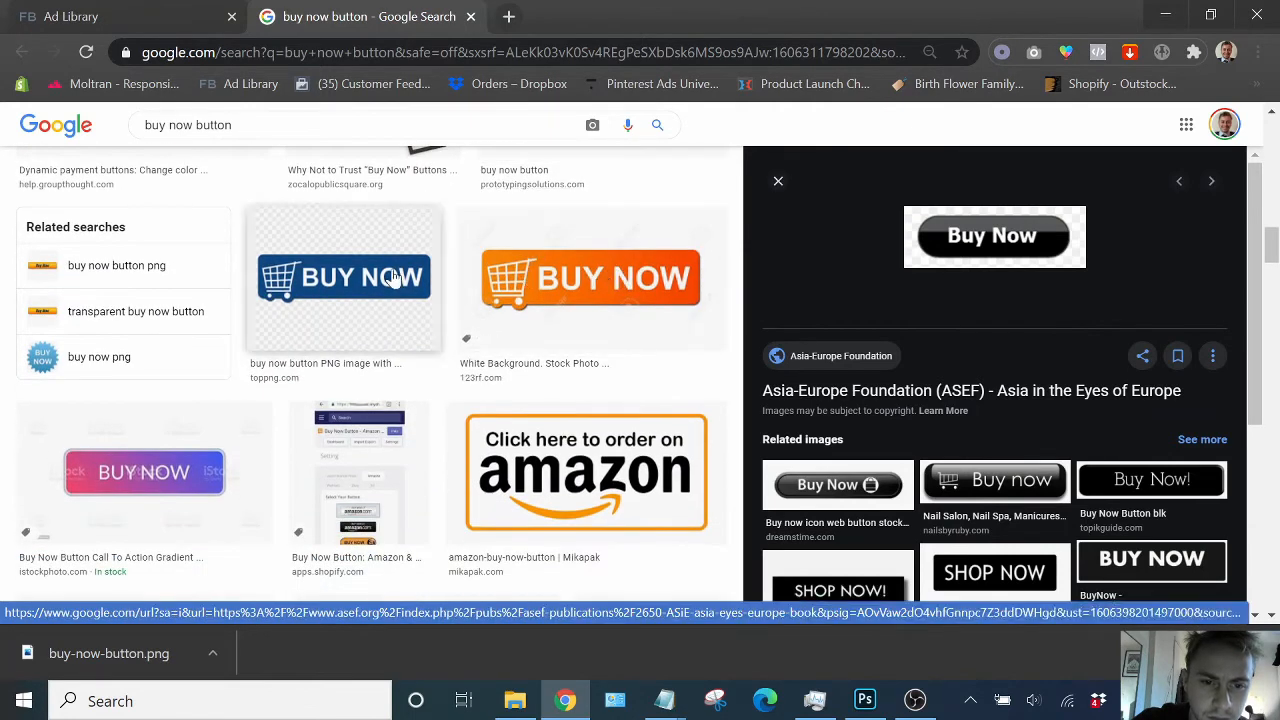
pyautogui.click(662, 257)
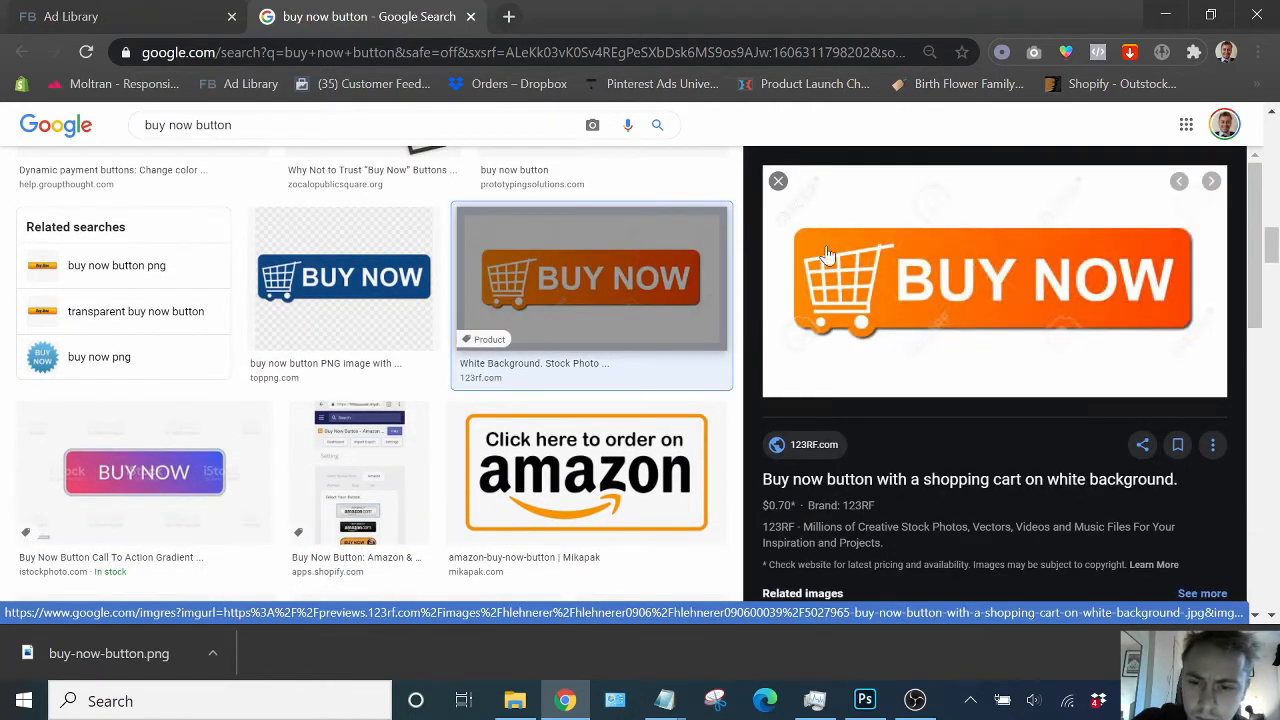
pyautogui.rightClick(917, 238)
pyautogui.click(991, 420)
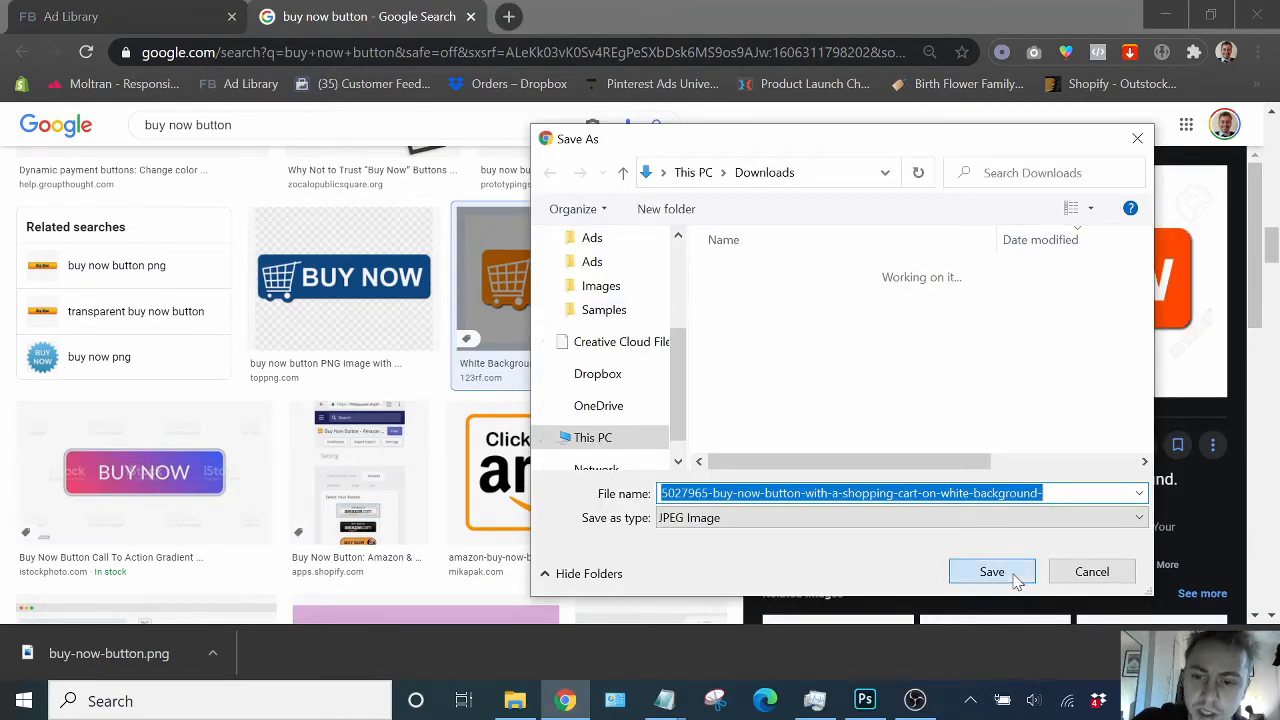
pyautogui.click(992, 572)
# - Place the orange Buy Now button image from Downloads onto the lower part of the canvas
pyautogui.click(865, 703)
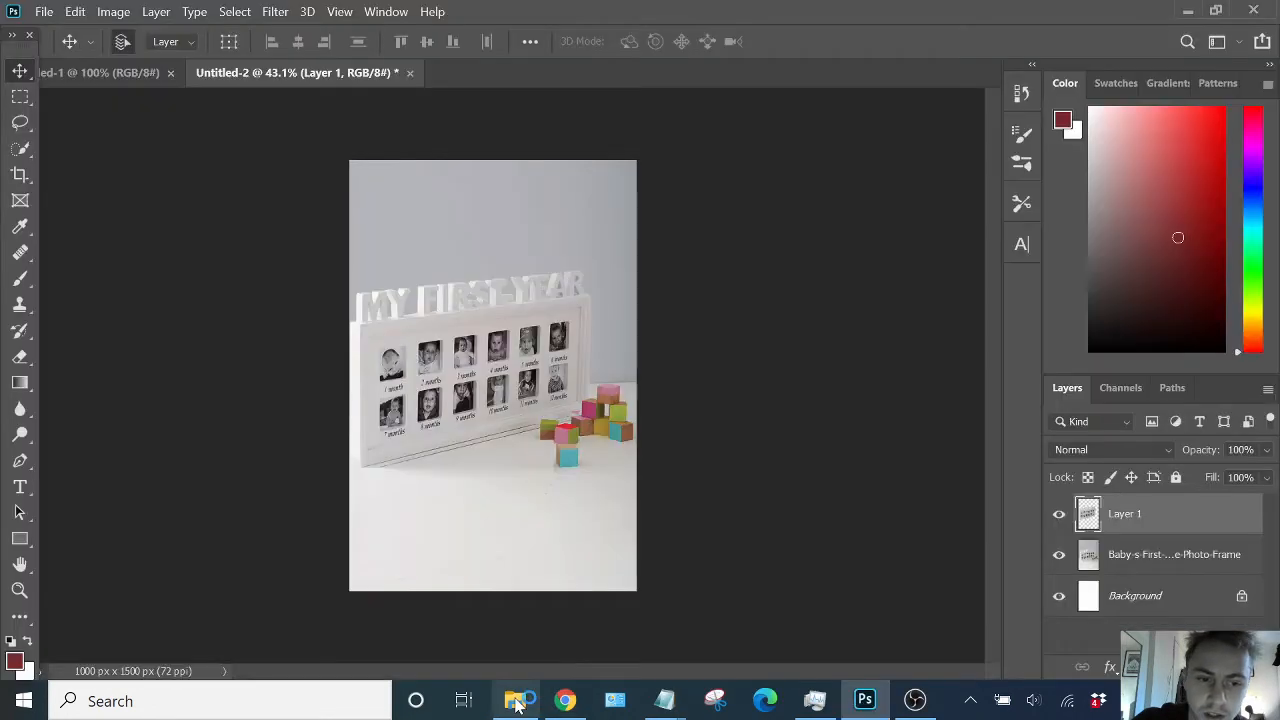
pyautogui.click(515, 700)
pyautogui.click(489, 256)
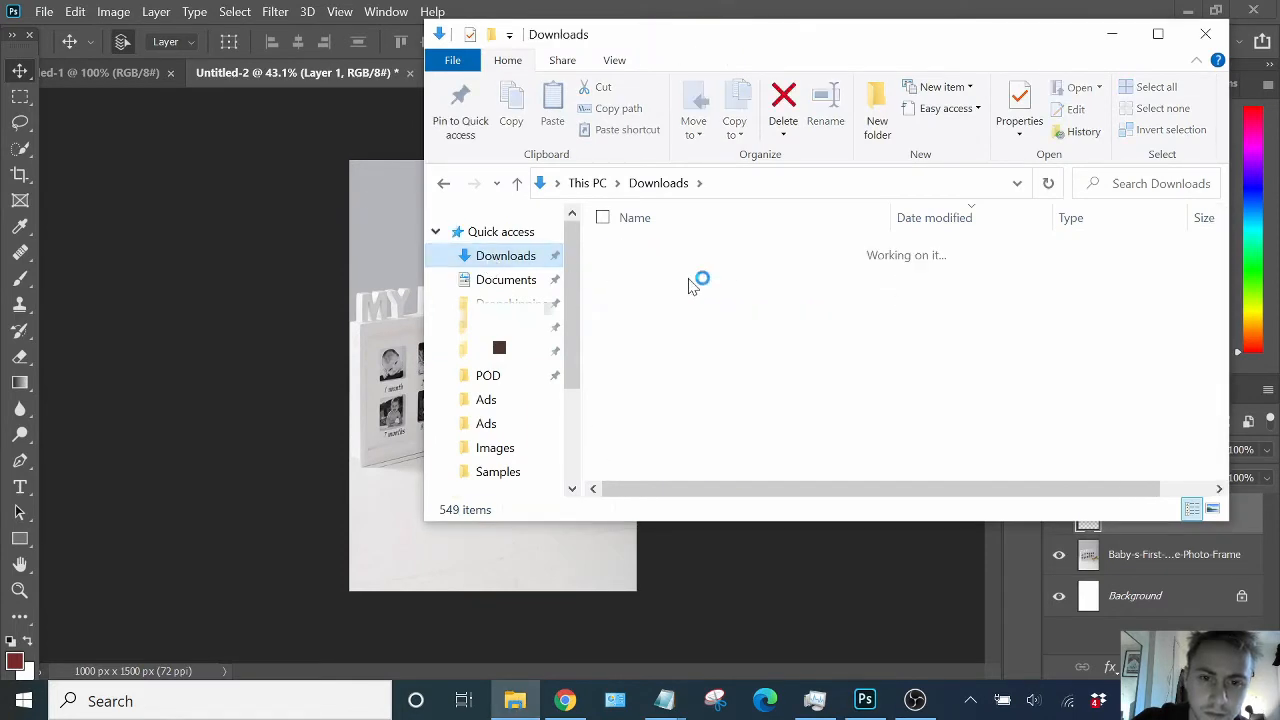
pyautogui.click(718, 295)
pyautogui.click(724, 277)
pyautogui.moveTo(724, 277); pyautogui.dragTo(494, 512)
pyautogui.press('Return')
# - Select the orange button layer and move the button slightly lower on the canvas
pyautogui.scroll(2, 494, 520)
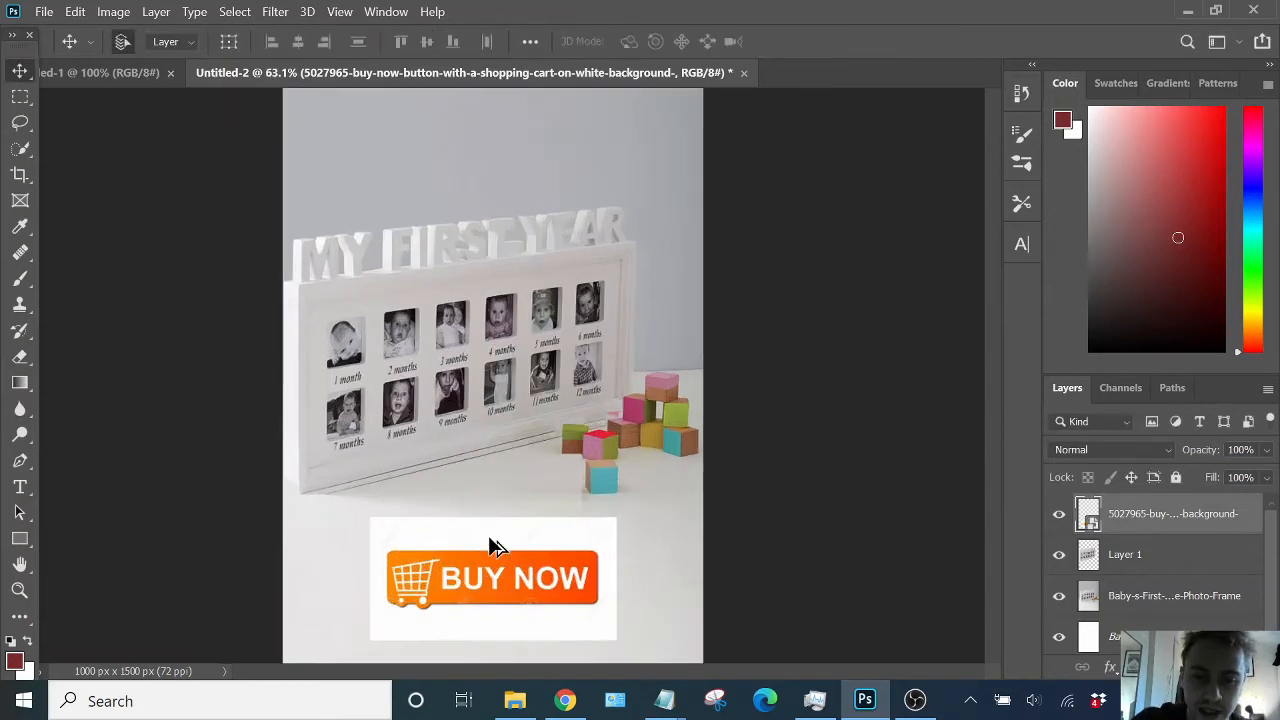
pyautogui.scroll(1, 495, 545)
pyautogui.click(465, 512)
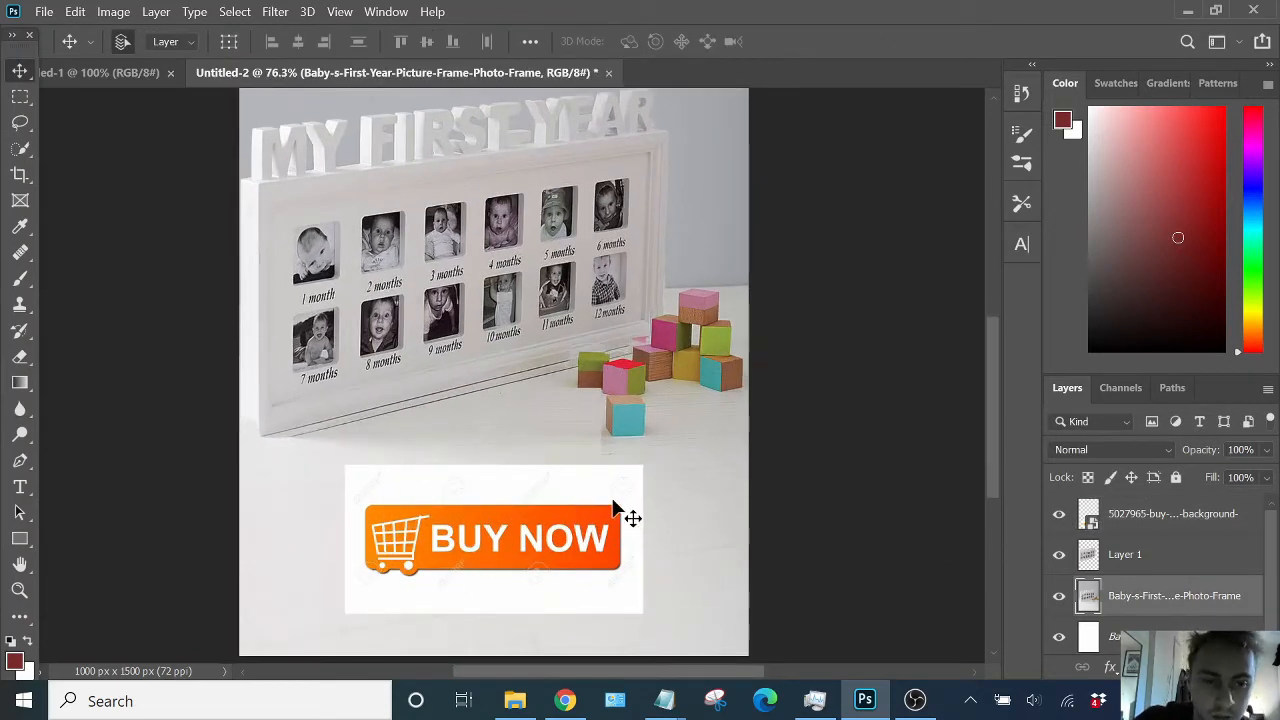
pyautogui.scroll(-1, 605, 500)
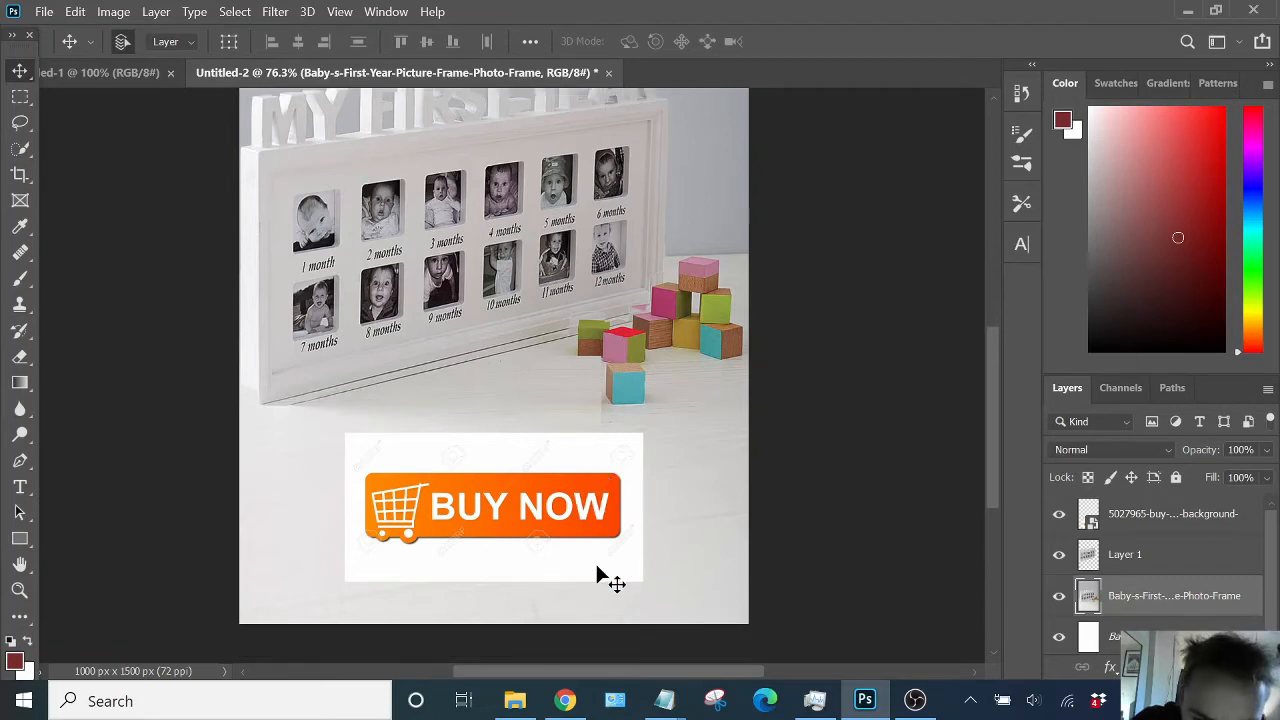
pyautogui.rightClick(1154, 596)
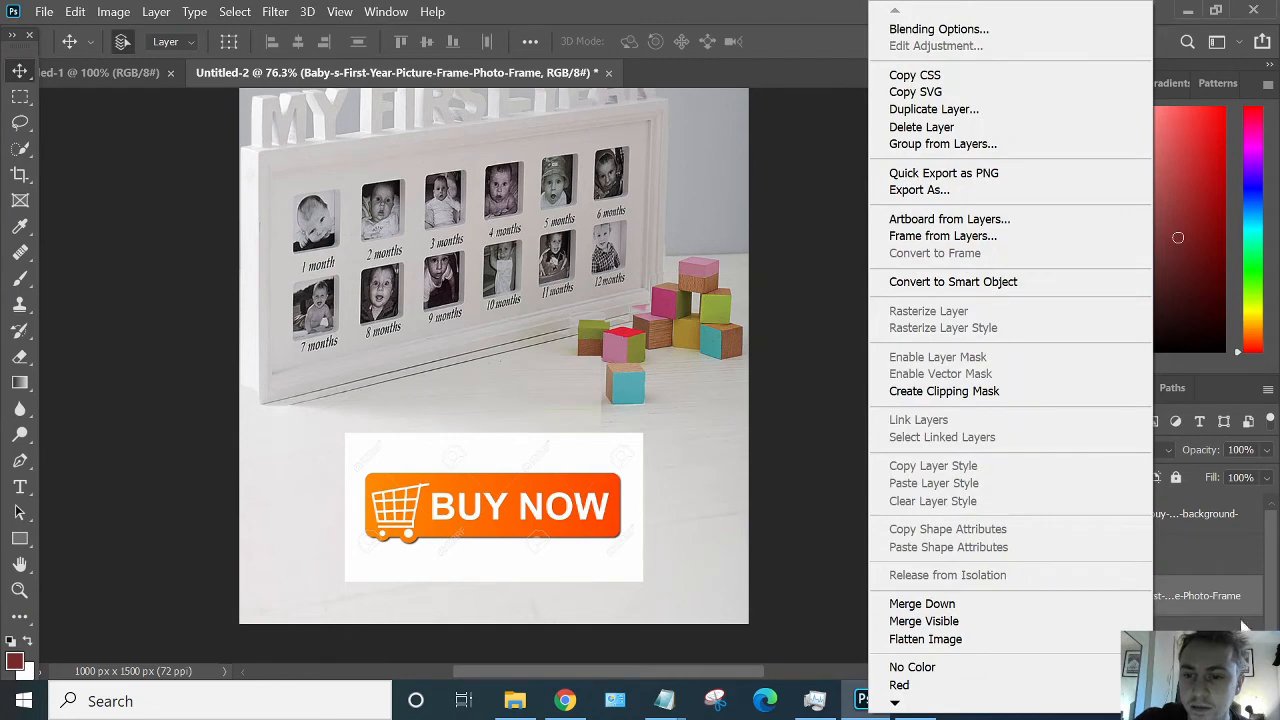
pyautogui.click(1196, 597)
pyautogui.click(1160, 565)
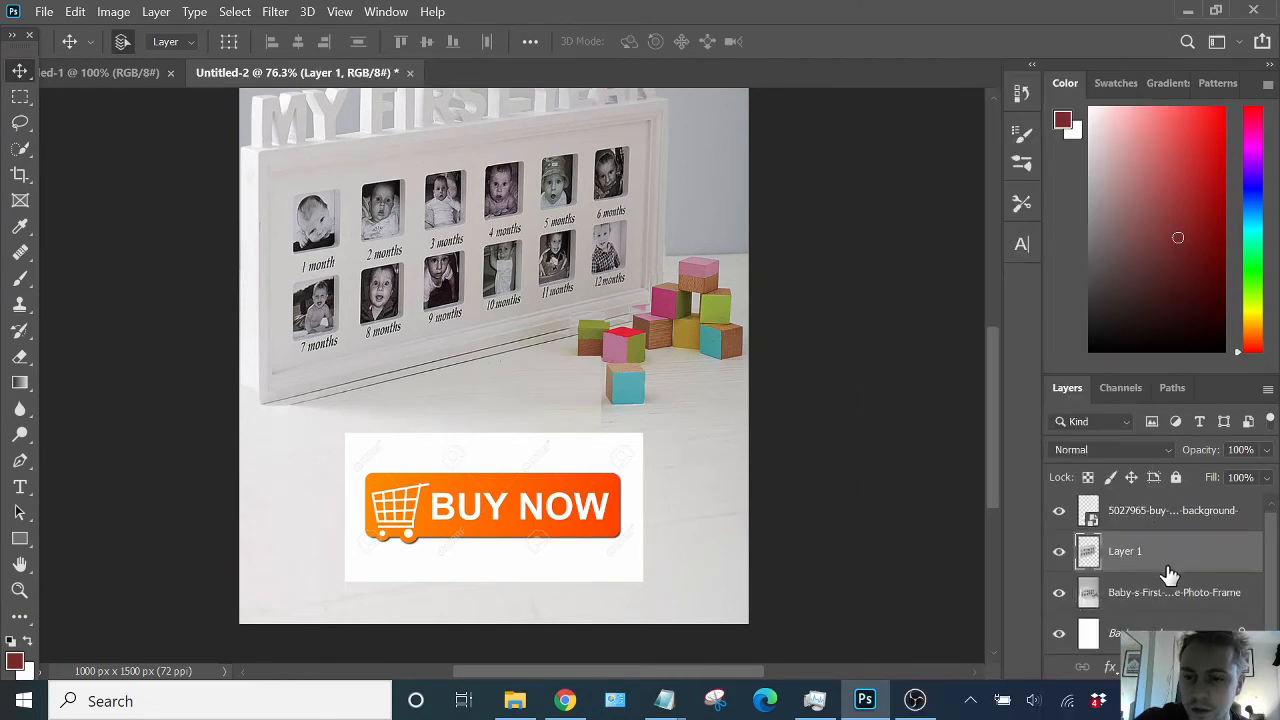
pyautogui.click(1160, 516)
pyautogui.moveTo(650, 520); pyautogui.dragTo(582, 534)
# - Rasterize the orange Buy Now button layer
pyautogui.rightClick(1173, 528)
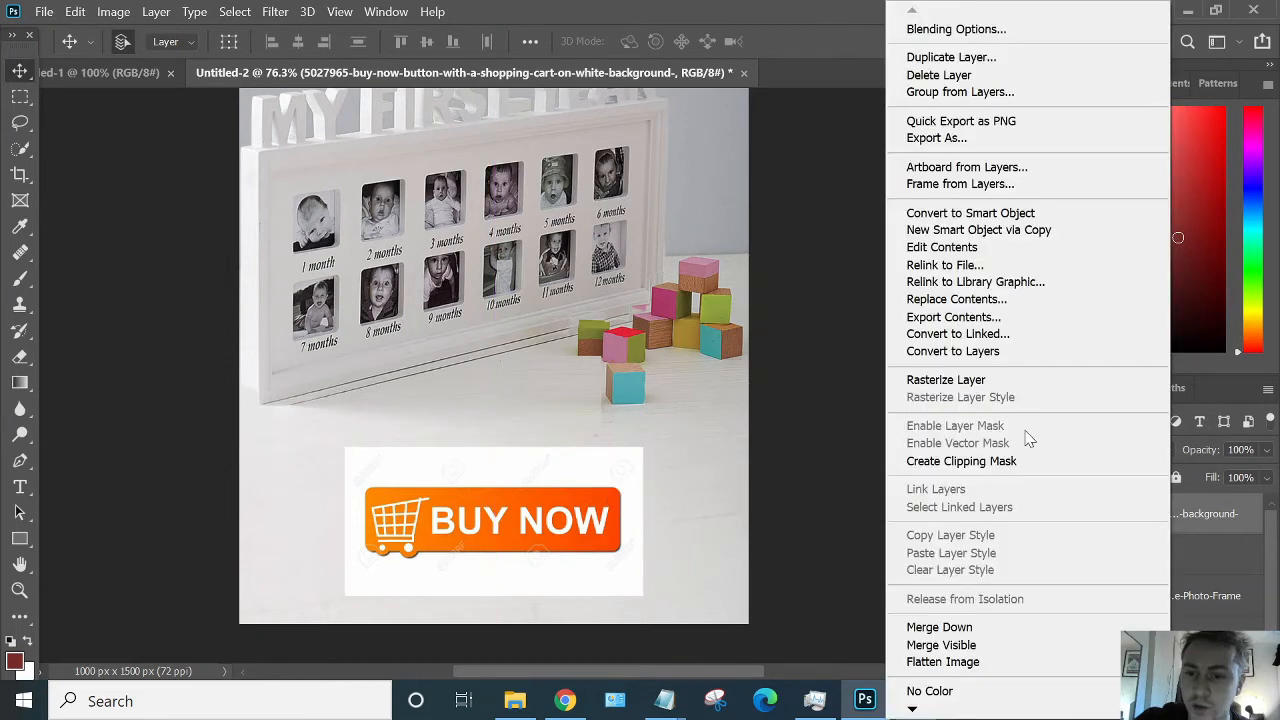
pyautogui.click(997, 380)
# - Select the button's white background and stray watermark pieces with the Magic Wand, delete them, and deselect
pyautogui.moveTo(22, 150)
pyautogui.mouseDown()
pyautogui.moveTo(75, 165)
pyautogui.moveTo(88, 185)
pyautogui.mouseUp()
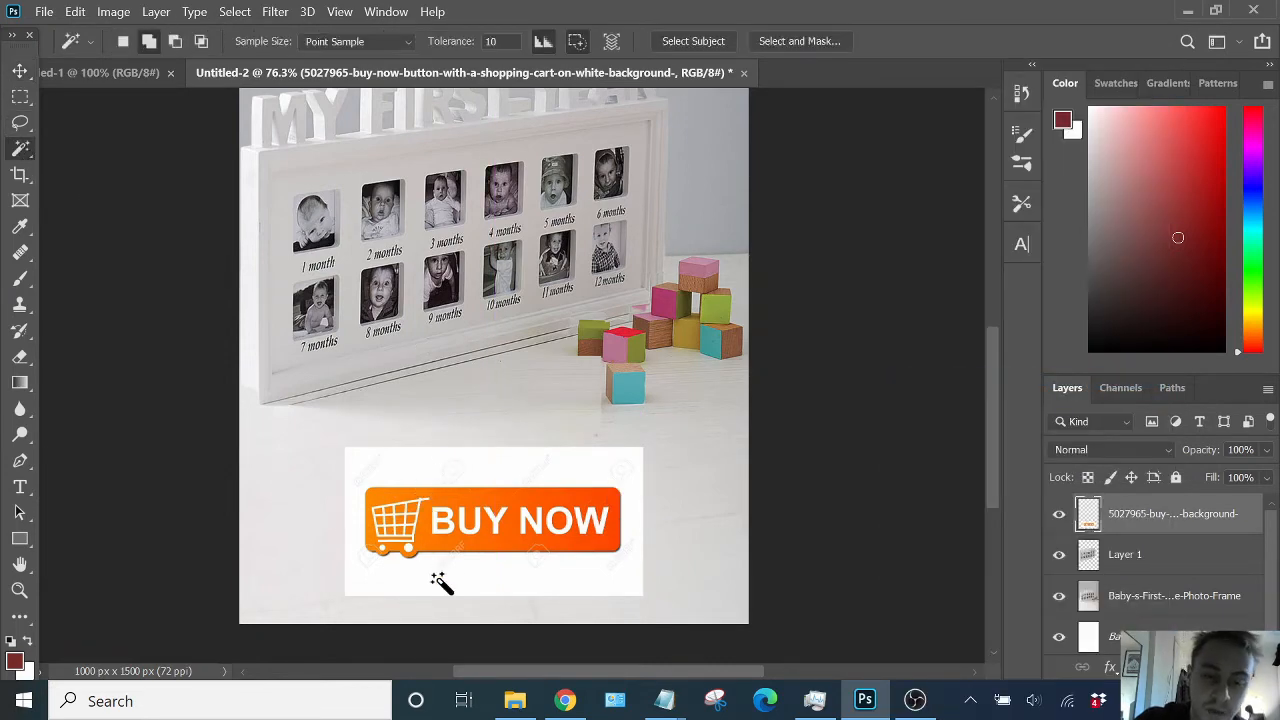
pyautogui.click(486, 577)
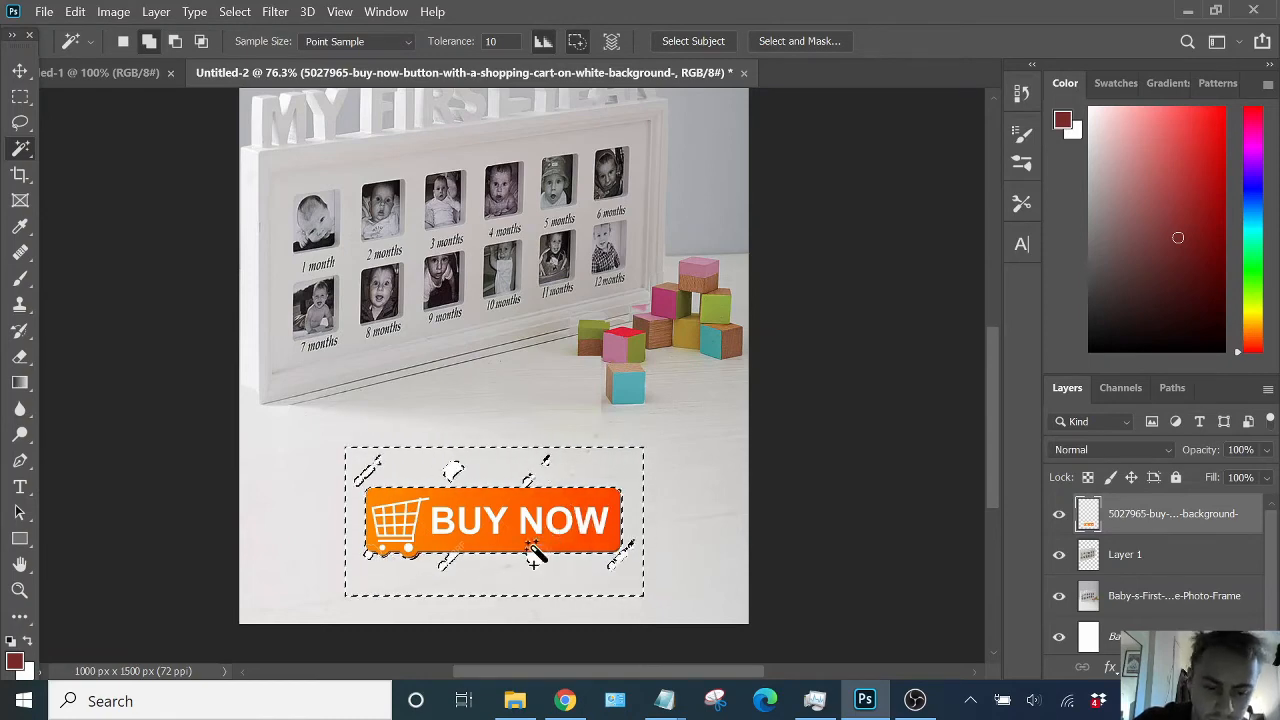
pyautogui.scroll(3, 535, 545)
pyautogui.scroll(4, 535, 545)
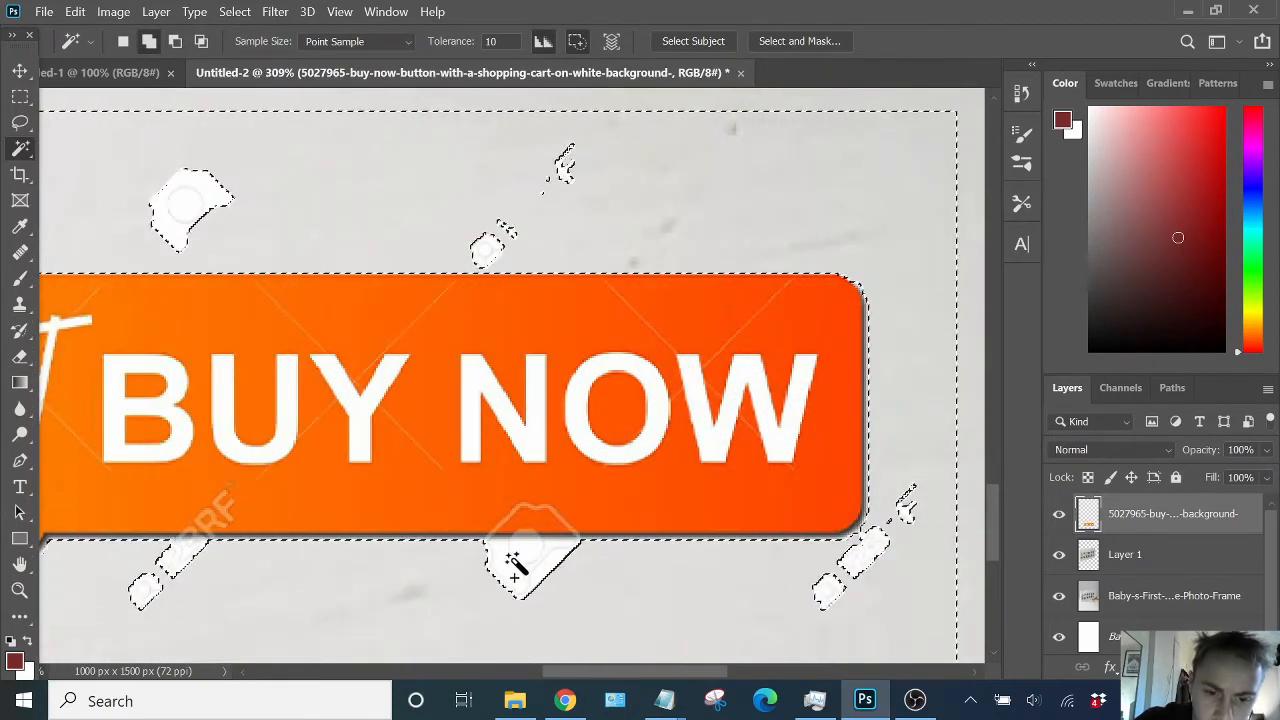
pyautogui.click(508, 578)
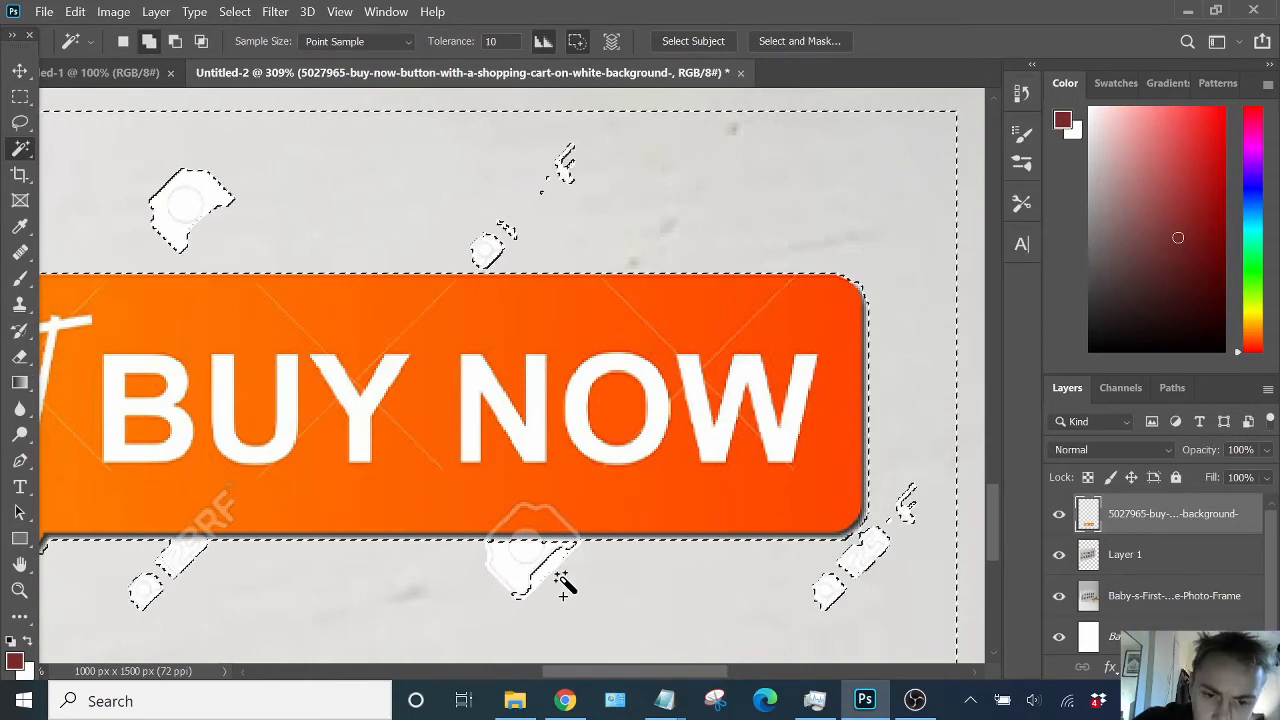
pyautogui.press('Delete')
pyautogui.click(549, 572)
pyautogui.press('Delete')
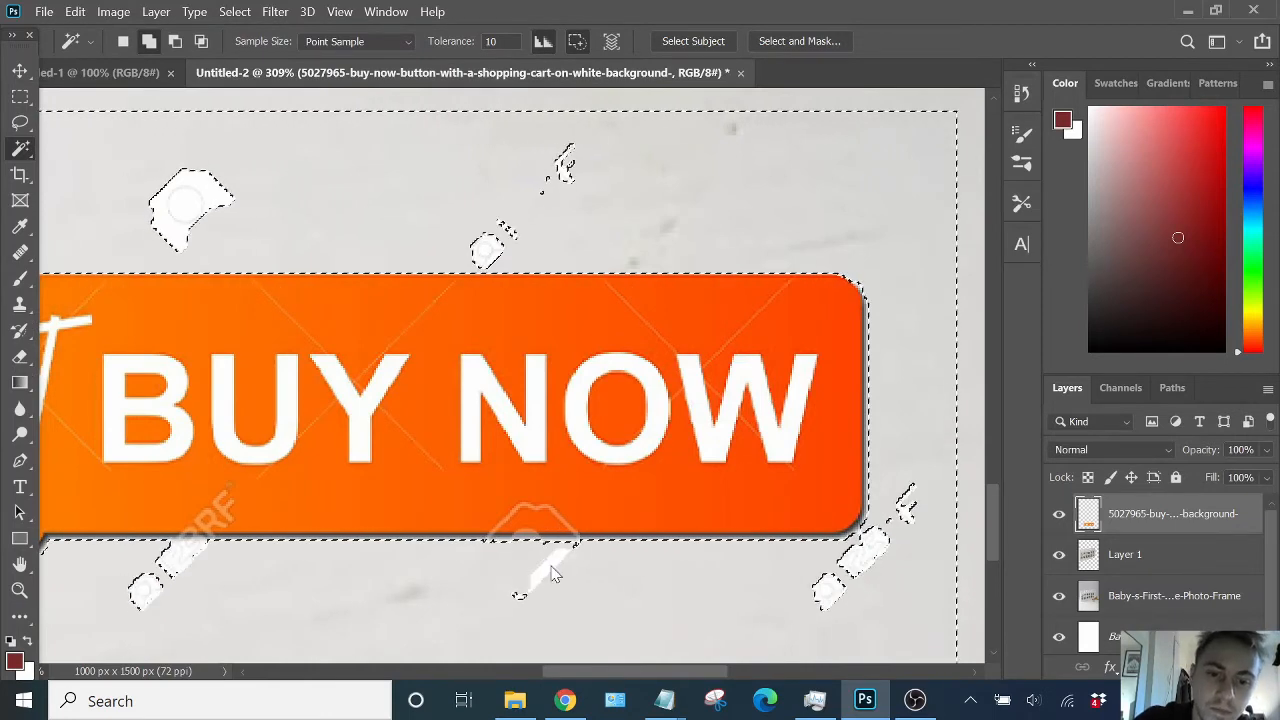
pyautogui.click(20, 97)
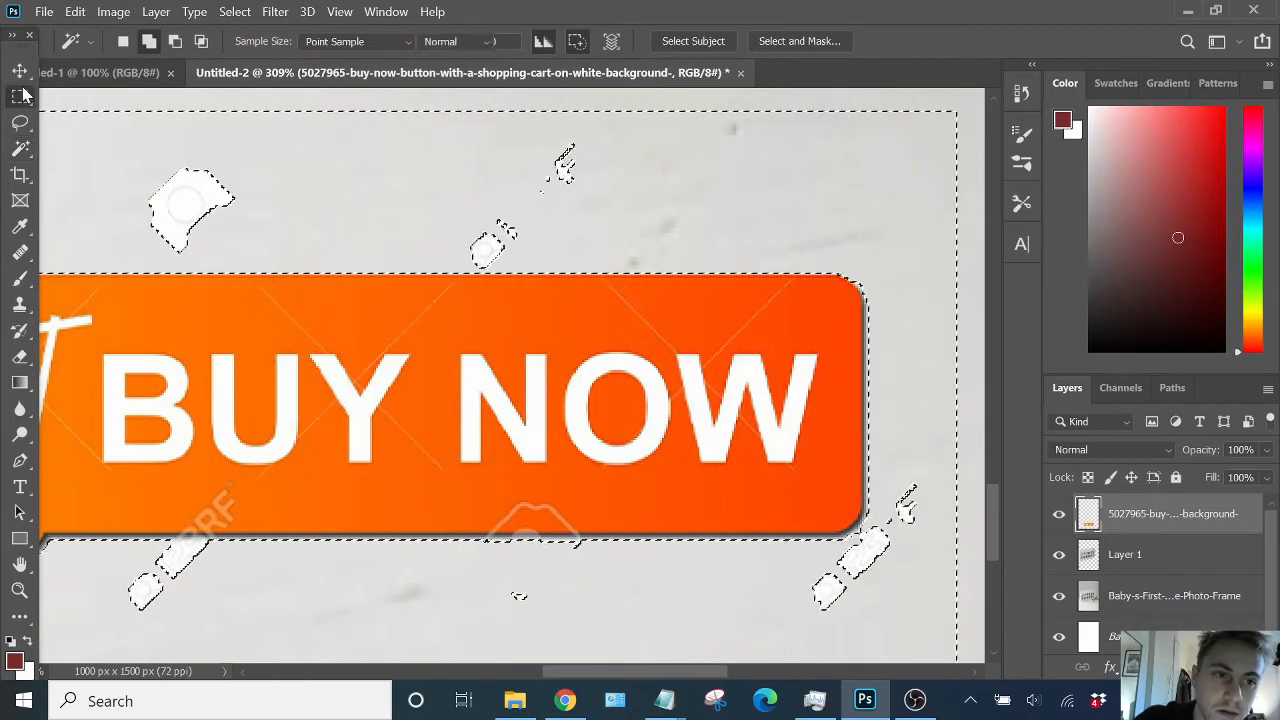
pyautogui.scroll(-4, 549, 435)
pyautogui.hotkey('ctrl', 'd')
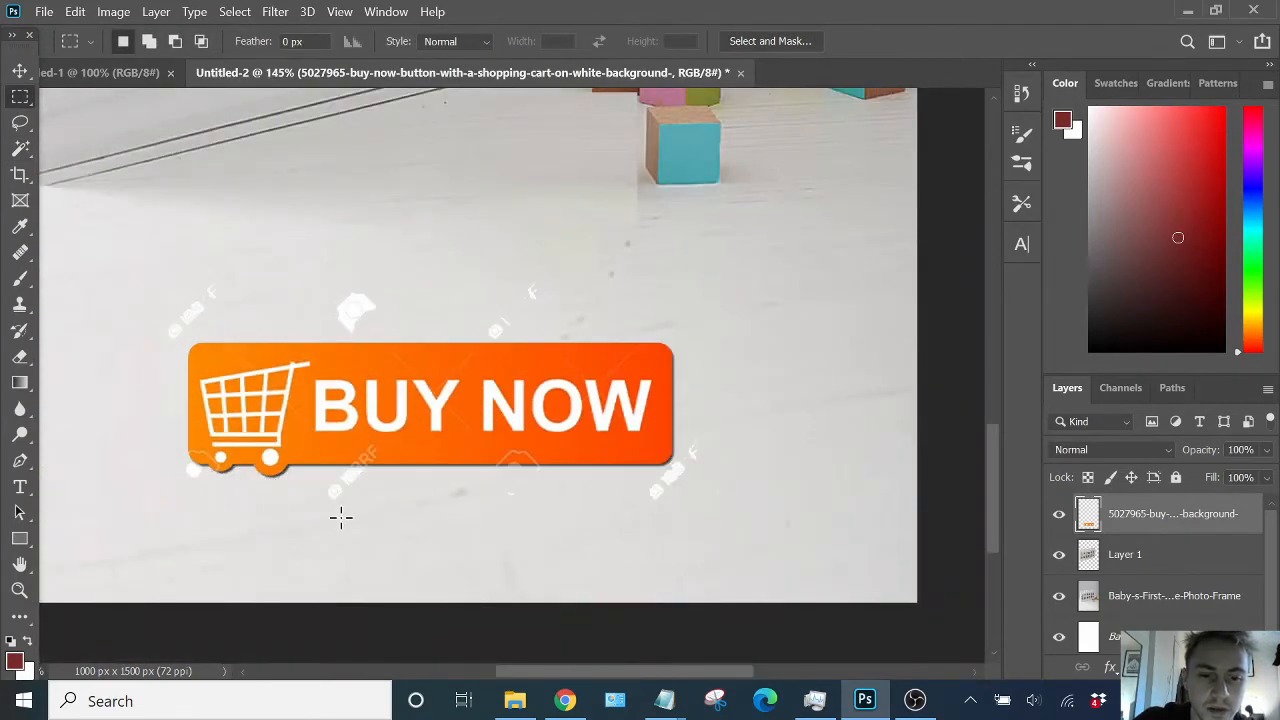
# - Select the button with the Object Selection tool and copy it onto a new layer
pyautogui.click(22, 150)
pyautogui.click(101, 150)
pyautogui.moveTo(140, 274); pyautogui.dragTo(743, 547)
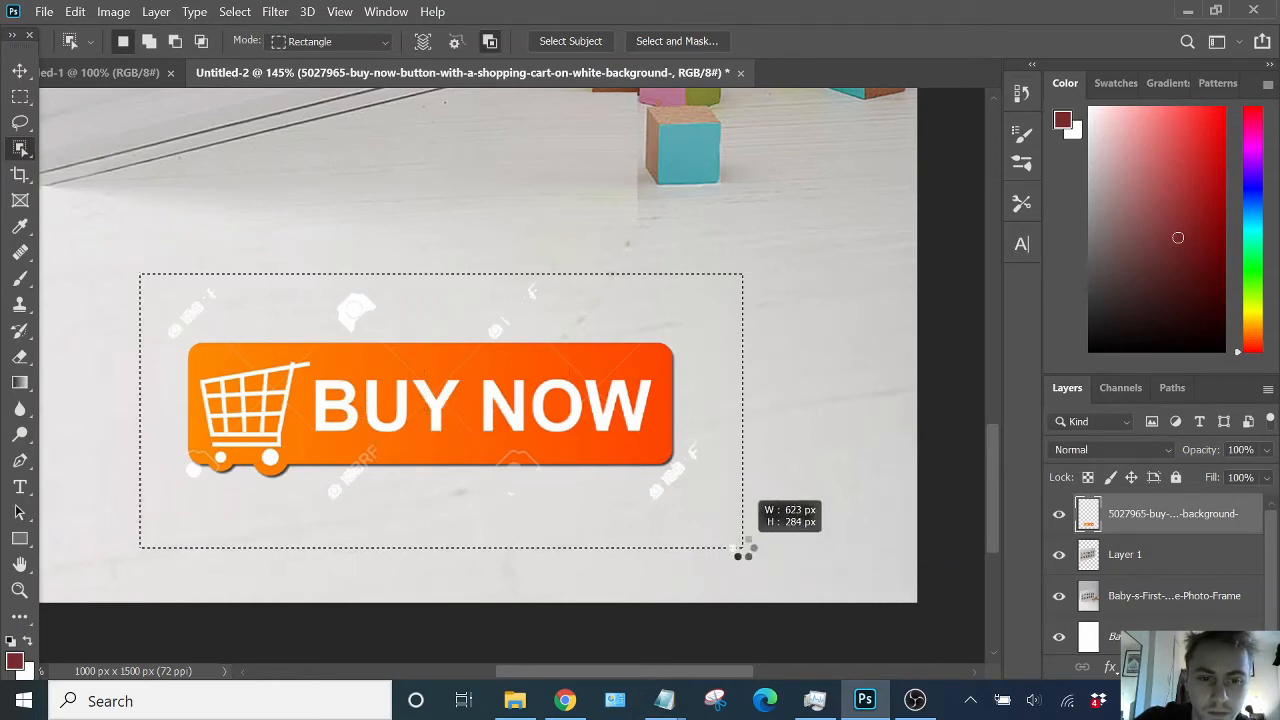
pyautogui.moveTo(743, 541); pyautogui.dragTo(743, 545)
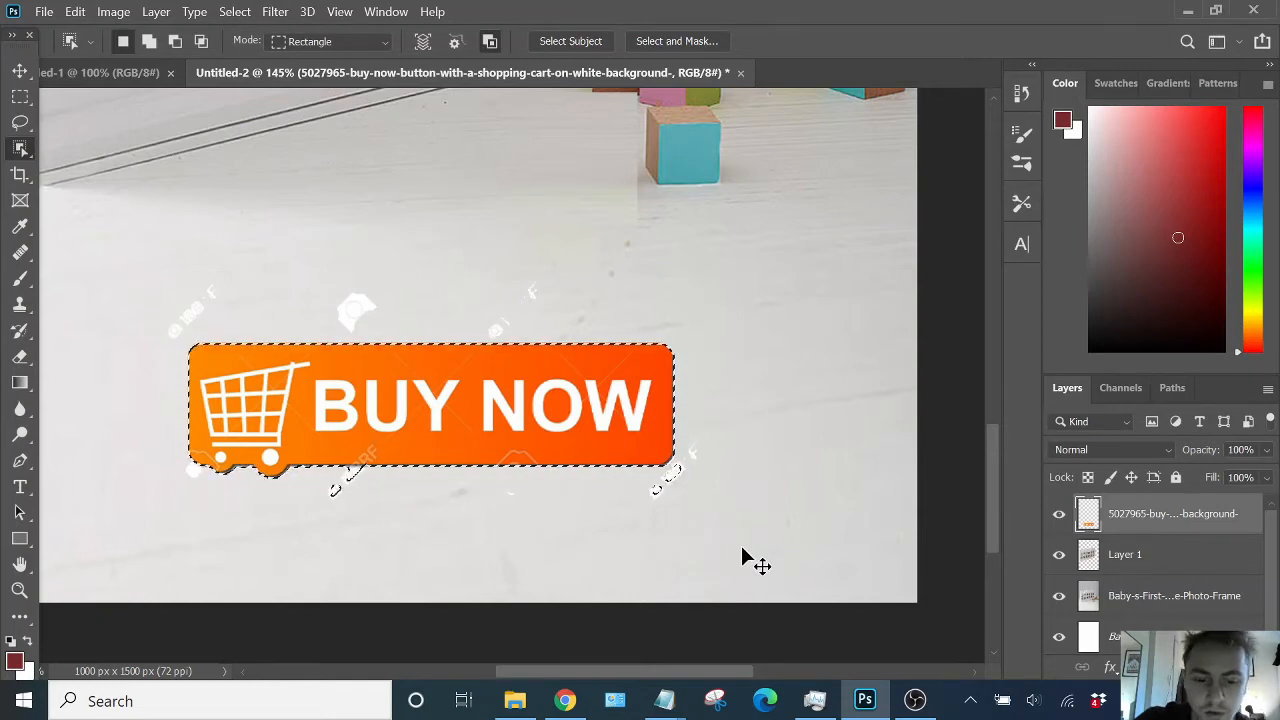
pyautogui.hotkey('ctrl', 'j')
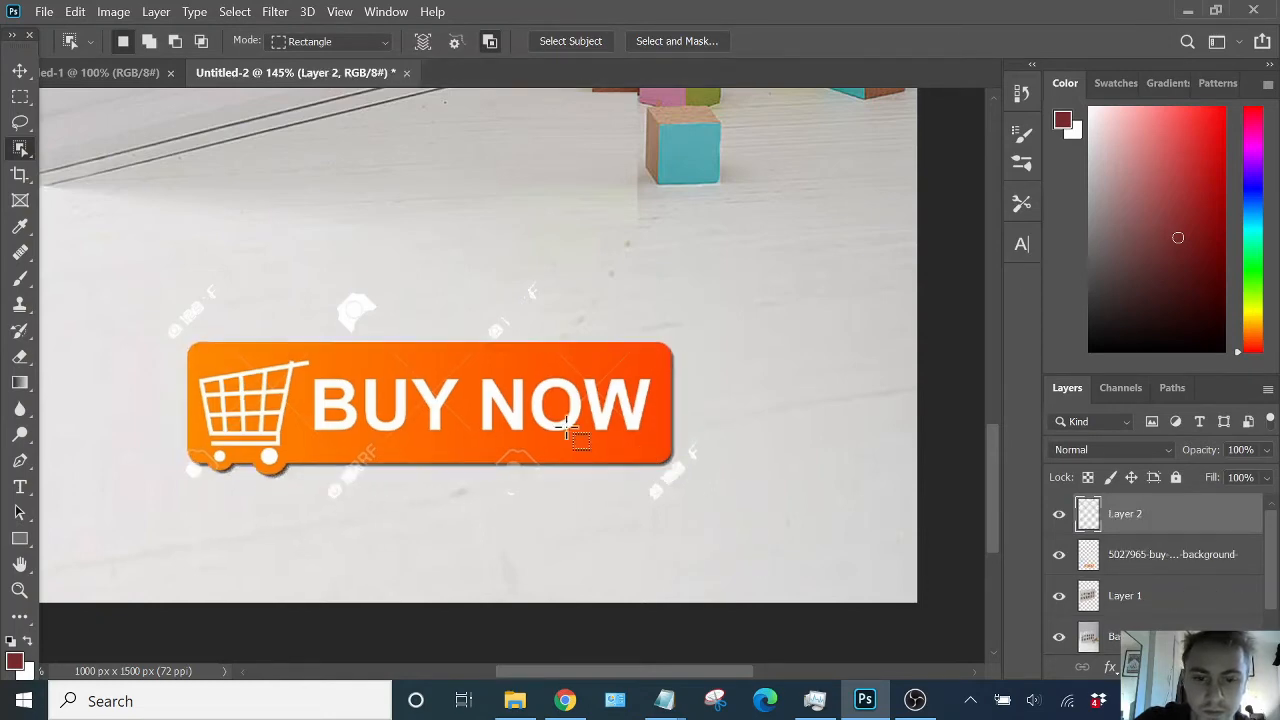
# - Delete the original button layer and move the isolated button copy back into its original position
pyautogui.press('v')
pyautogui.moveTo(510, 420); pyautogui.dragTo(508, 495)
pyautogui.keyDown('ctrl'); pyautogui.click(475, 388); pyautogui.keyUp('ctrl')
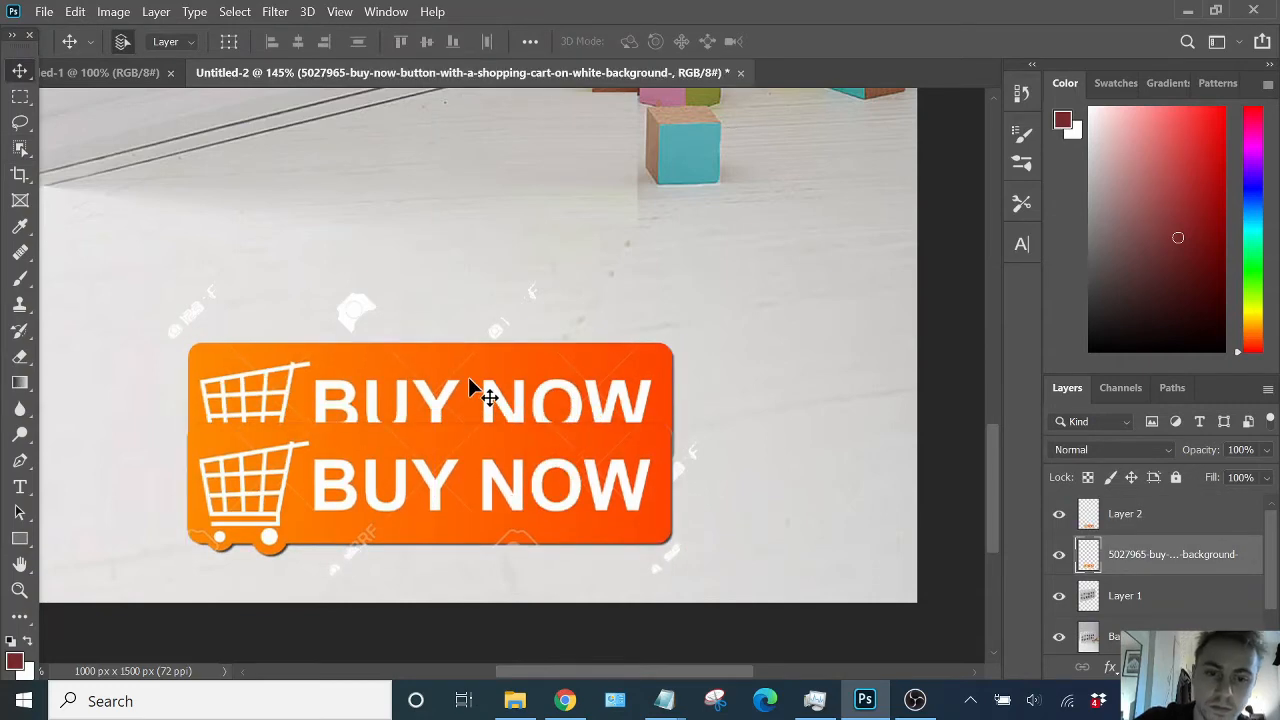
pyautogui.press('Delete')
pyautogui.keyDown('ctrl'); pyautogui.click(495, 470); pyautogui.keyUp('ctrl')
pyautogui.moveTo(495, 470); pyautogui.dragTo(505, 395)
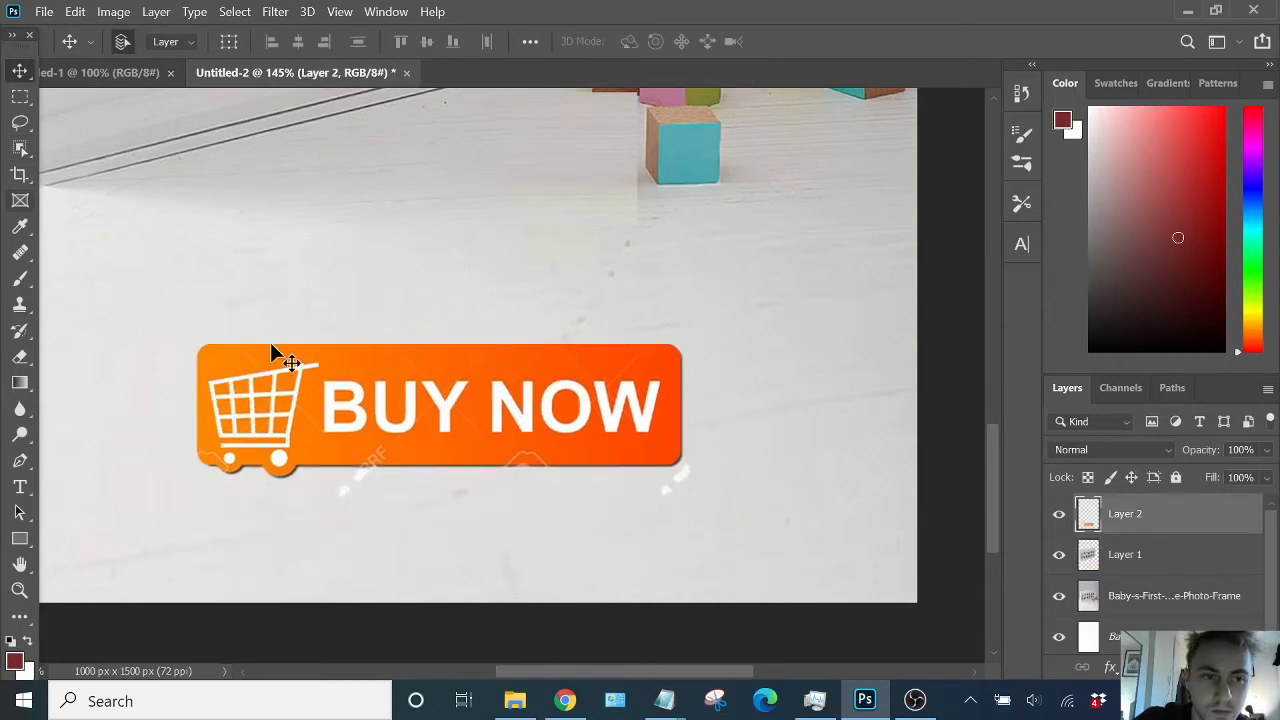
# - Try to marquee-select leftover watermark fragments just below the button
pyautogui.scroll(-1, 293, 385)
pyautogui.scroll(5, 361, 438)
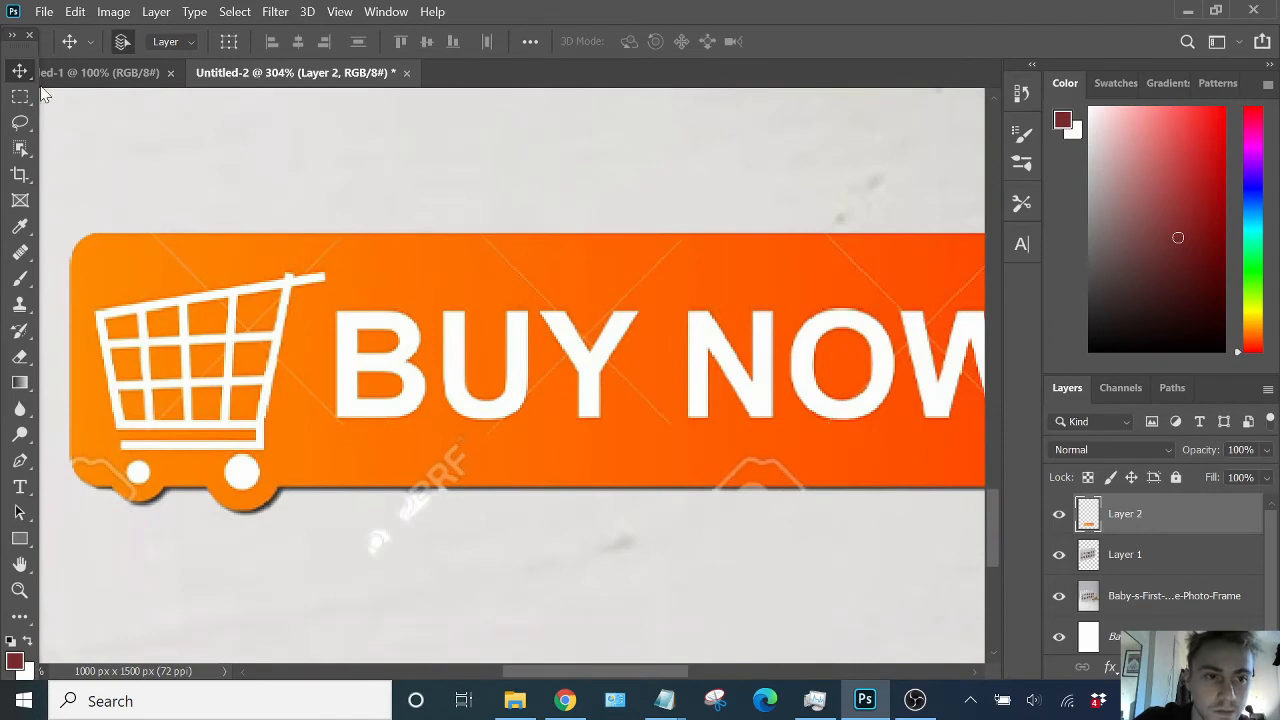
pyautogui.click(21, 96)
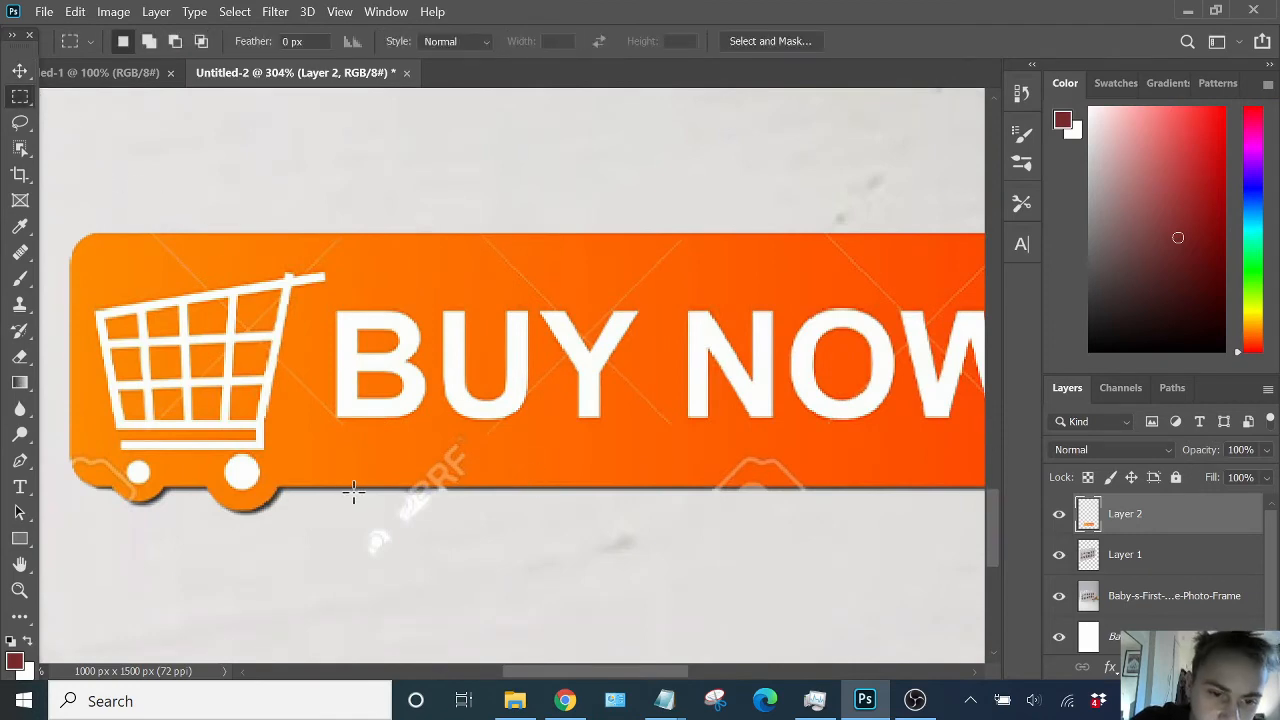
pyautogui.moveTo(531, 590); pyautogui.dragTo(542, 594)
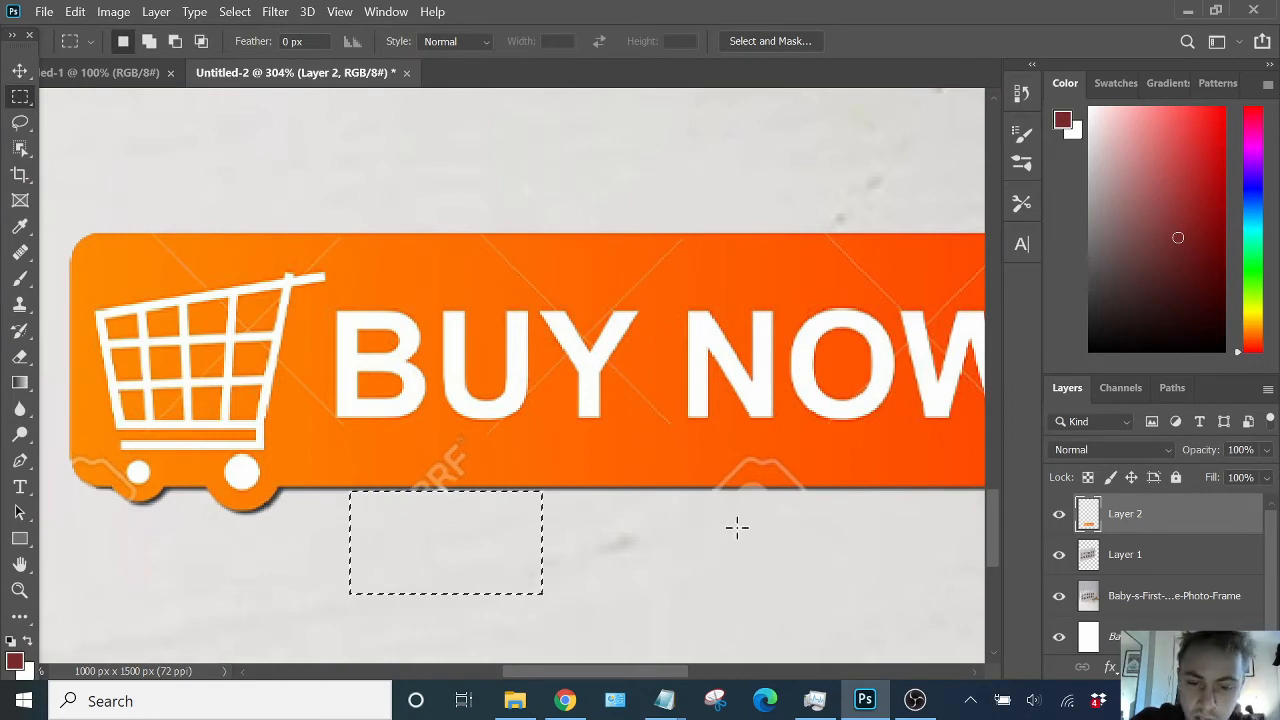
pyautogui.hscroll(6, 696, 512)
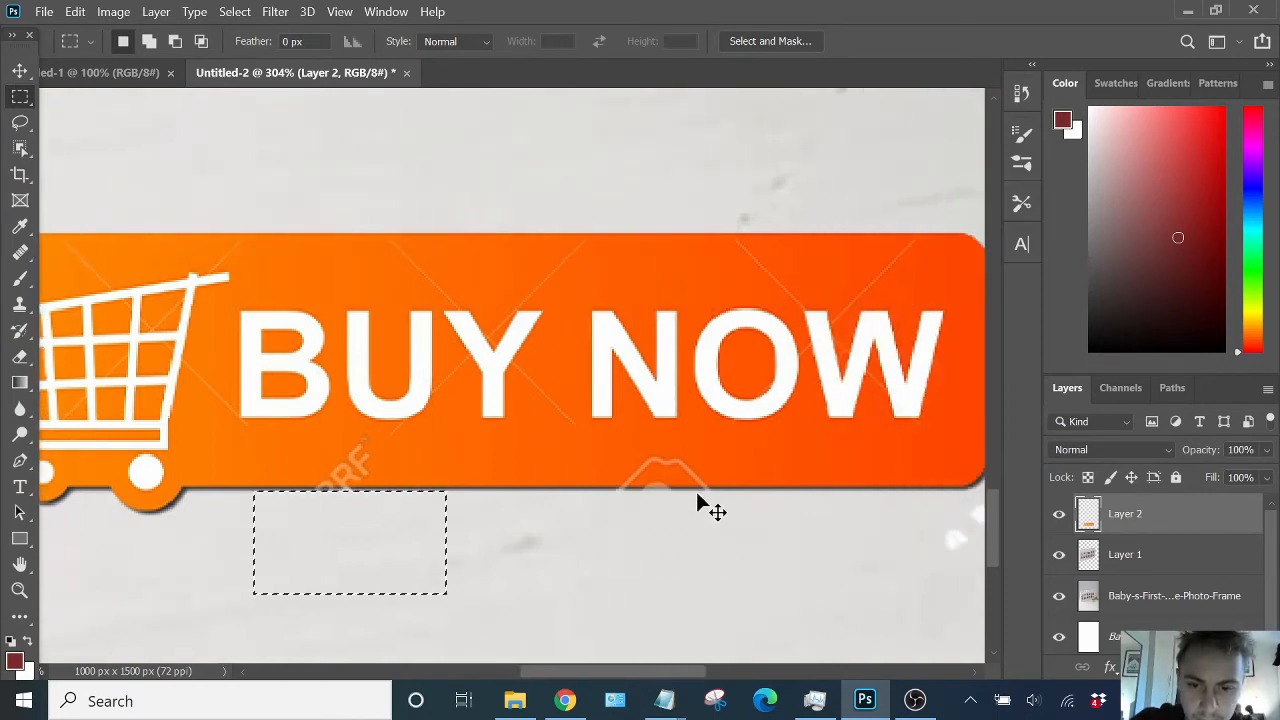
pyautogui.moveTo(747, 493); pyautogui.dragTo(866, 603)
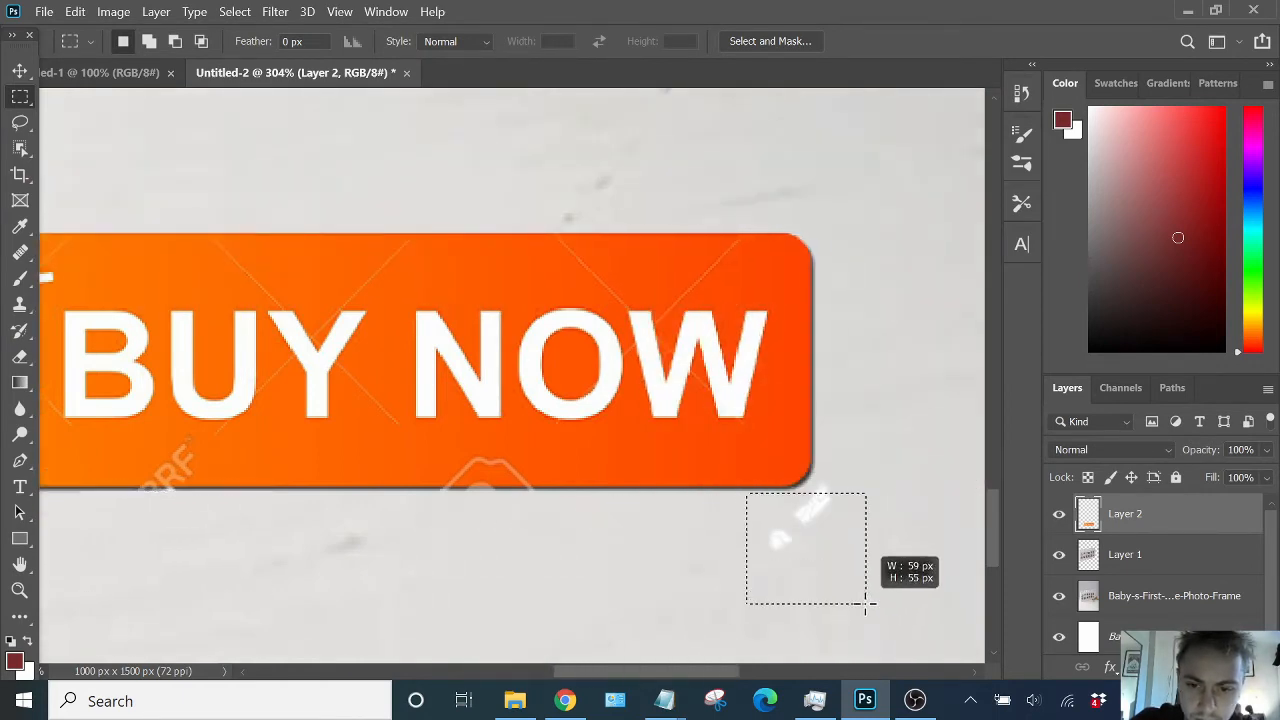
pyautogui.moveTo(822, 477)
pyautogui.mouseDown()
pyautogui.moveTo(847, 526)
pyautogui.moveTo(875, 537)
pyautogui.moveTo(816, 482)
pyautogui.mouseUp()
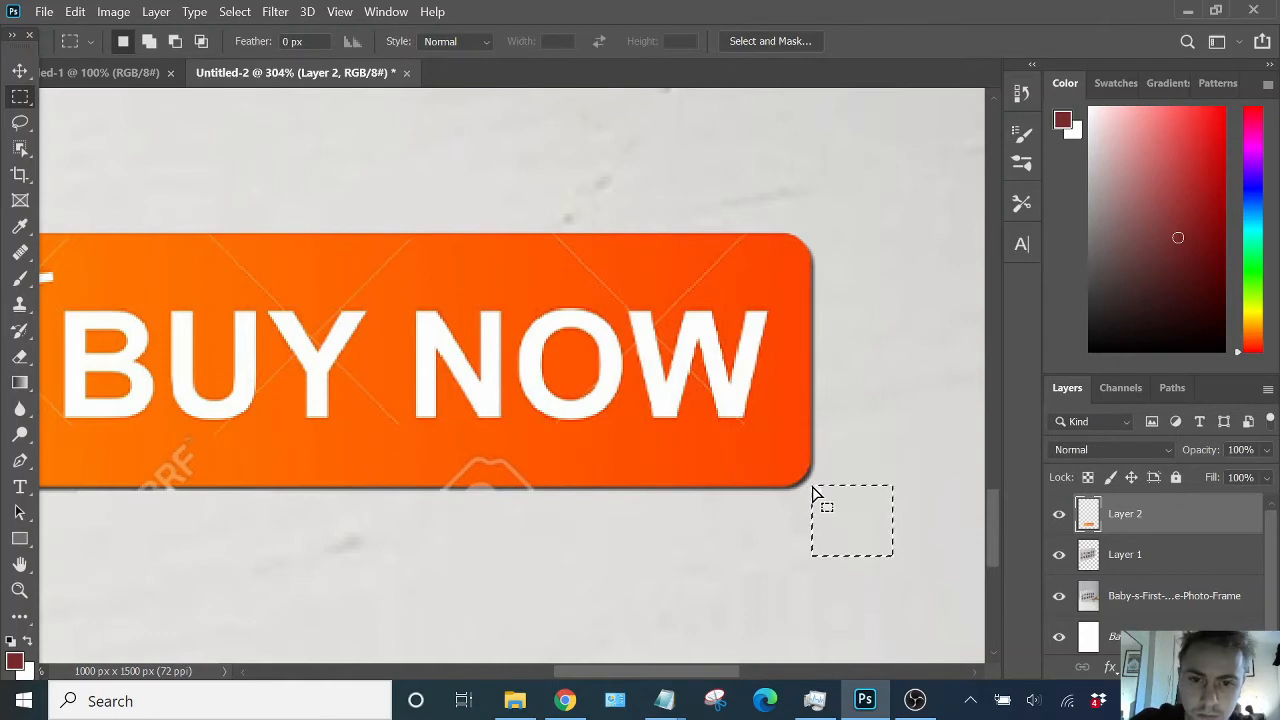
pyautogui.scroll(-10, 513, 462)
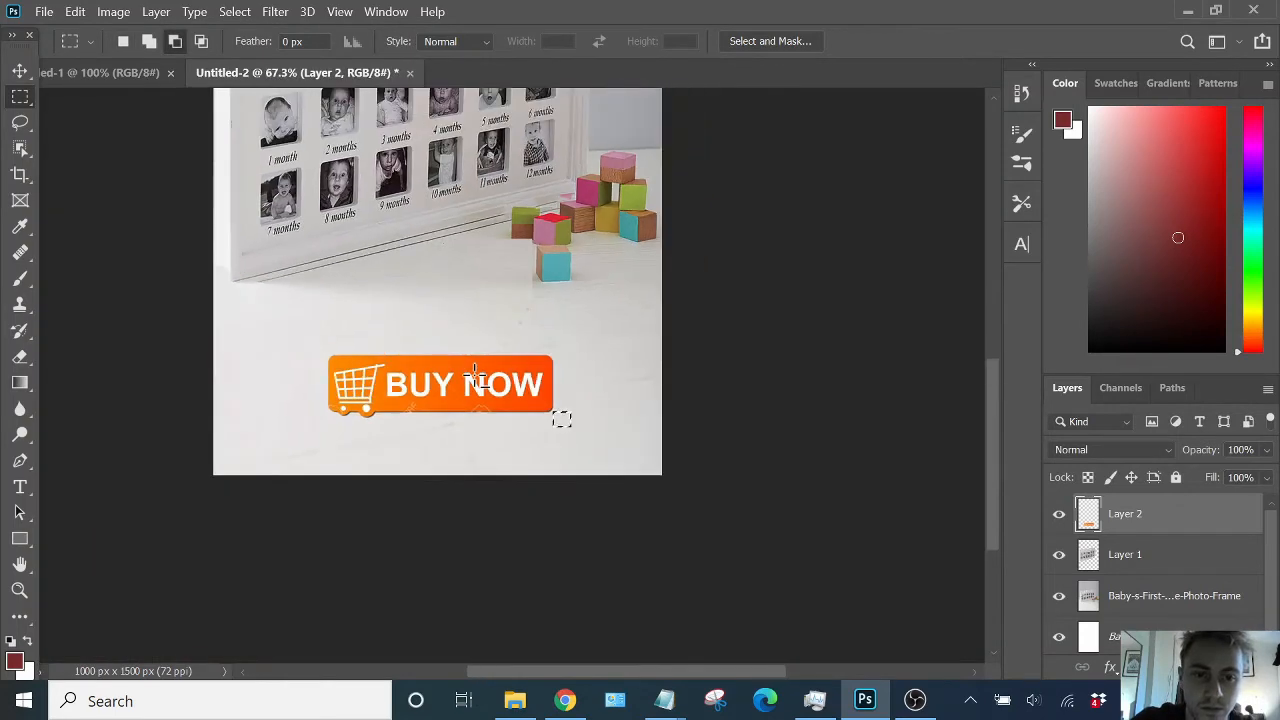
# - Enlarge the button slightly with Free Transform, placing it a little lower near the canvas bottom
pyautogui.press('v')
pyautogui.click(502, 525)
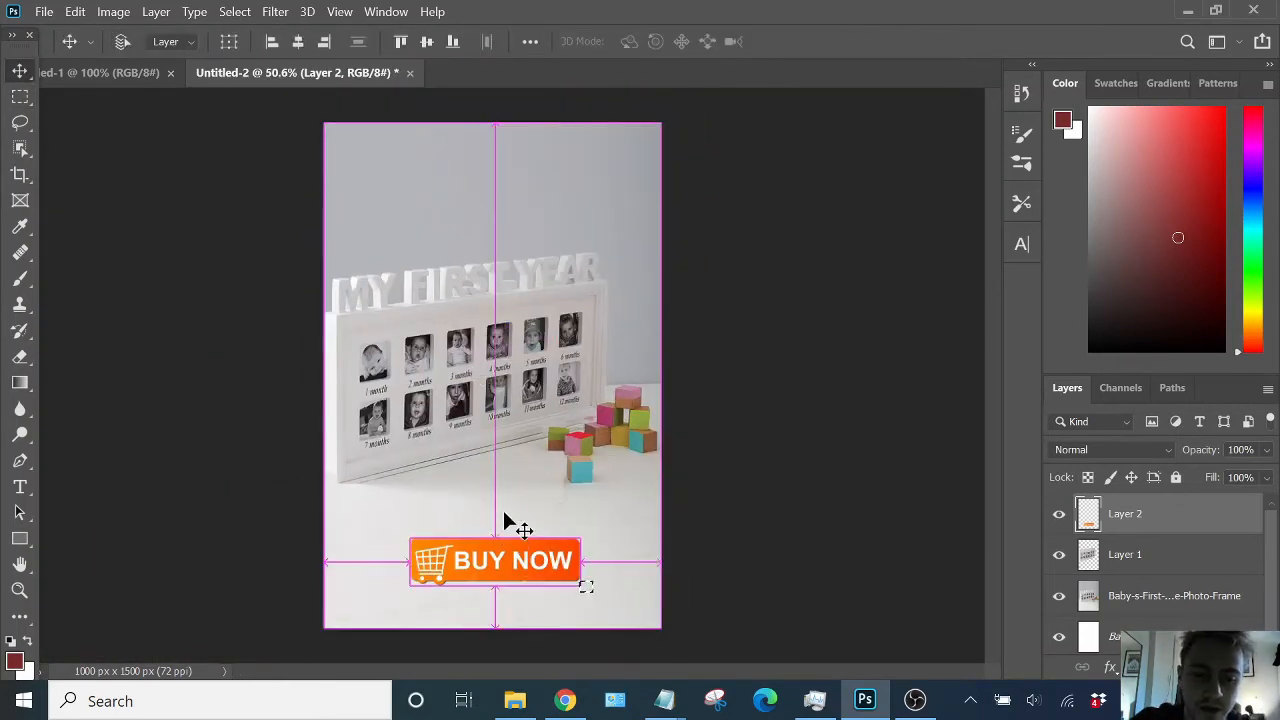
pyautogui.hotkey('ctrl', 't')
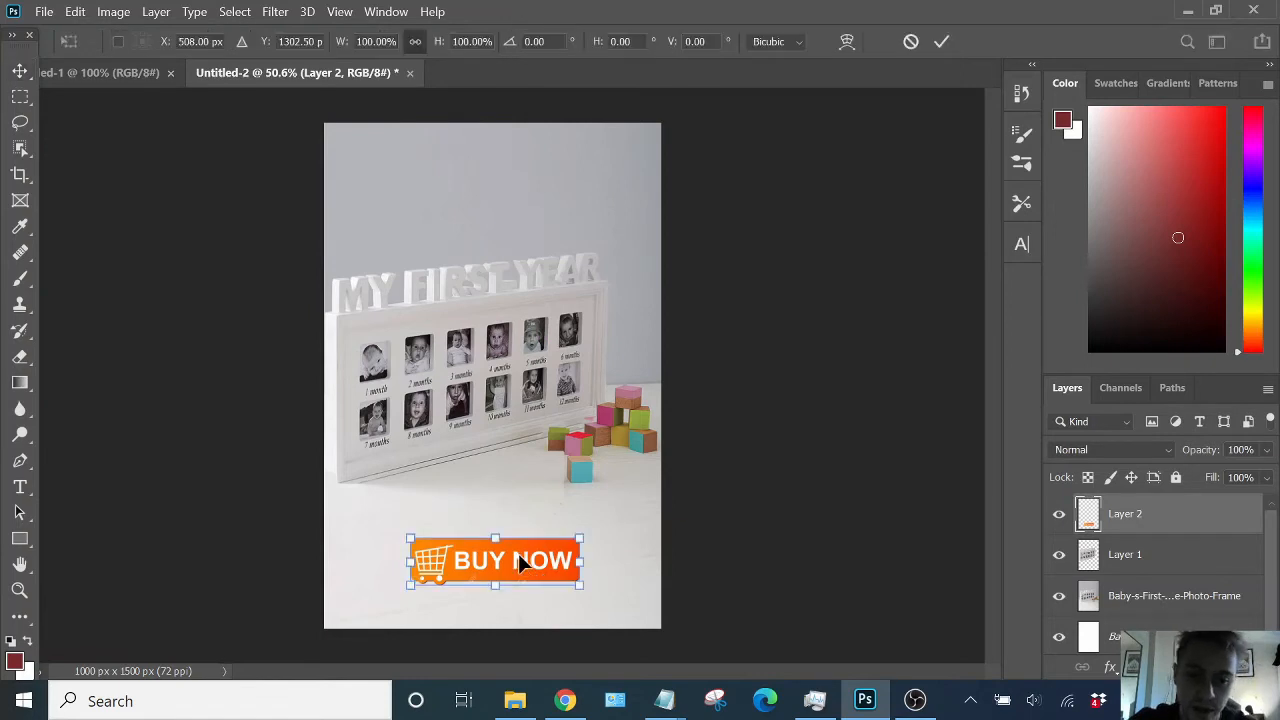
pyautogui.moveTo(491, 543); pyautogui.dragTo(505, 565)
pyautogui.press('Return')
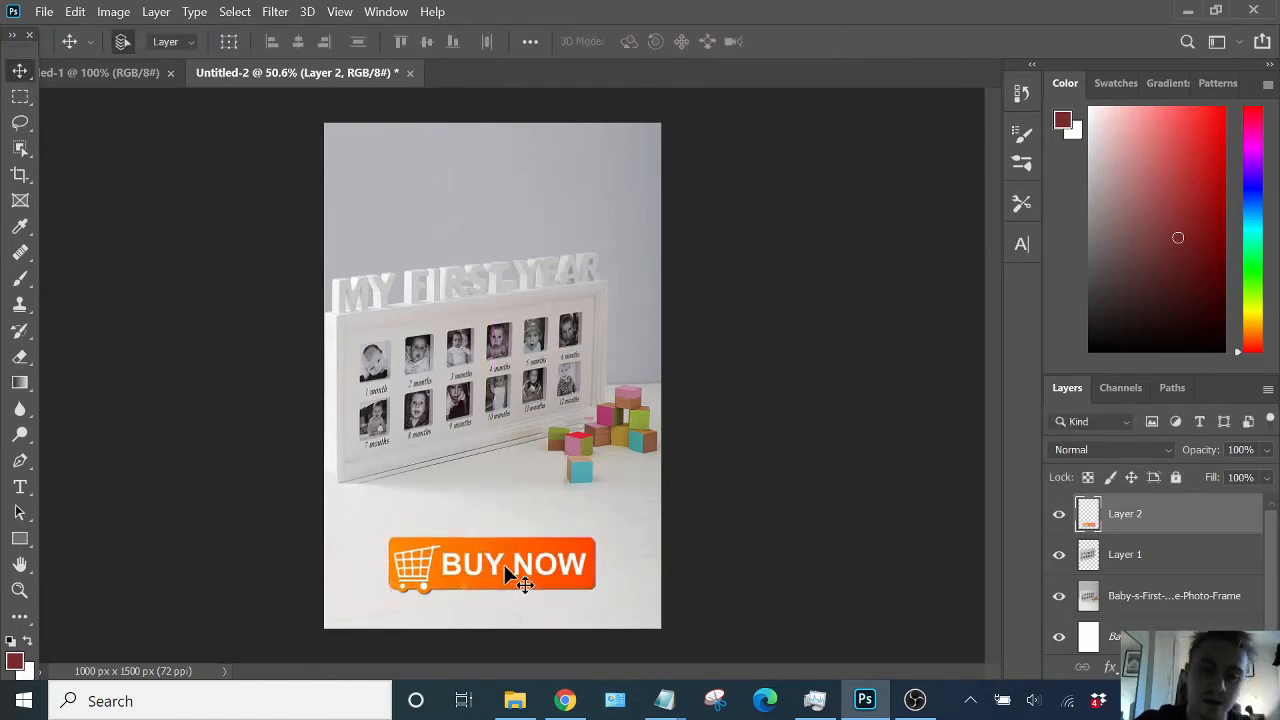
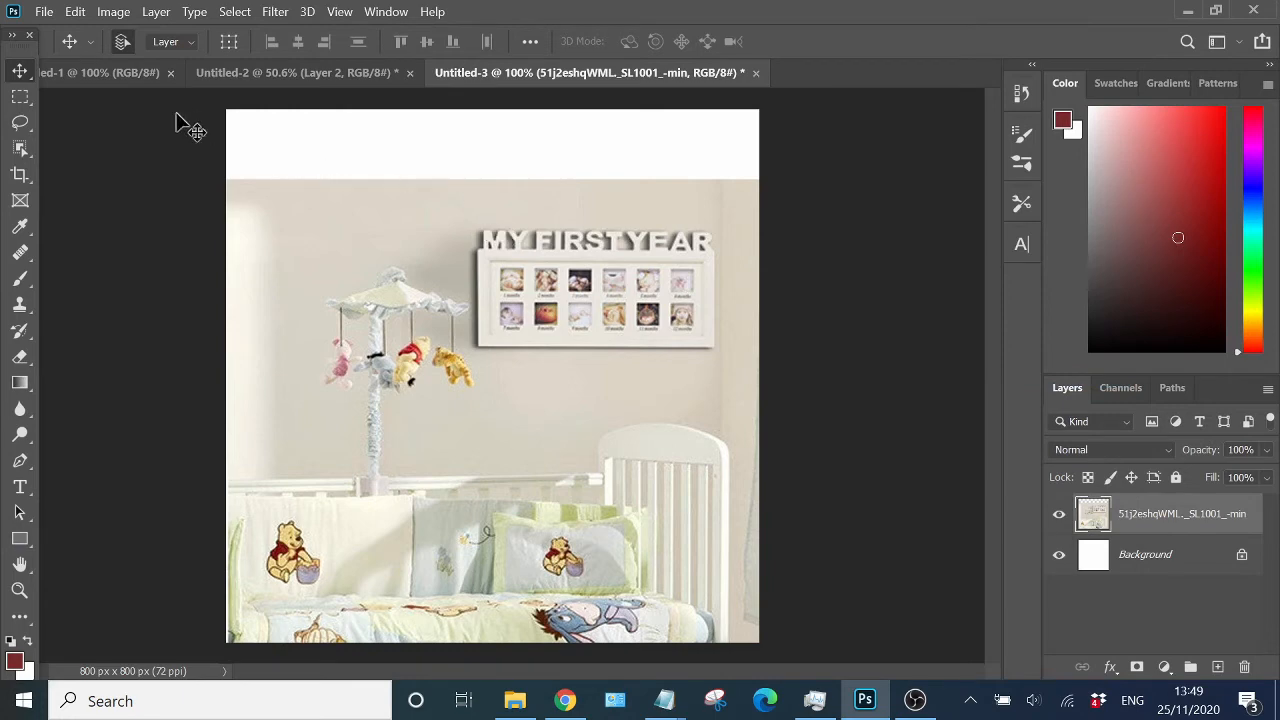
# - Stretch the room background upward with content-aware scale so it fills the white strip at the top of the canvas
pyautogui.click(20, 96)
pyautogui.moveTo(216, 141); pyautogui.dragTo(763, 222)
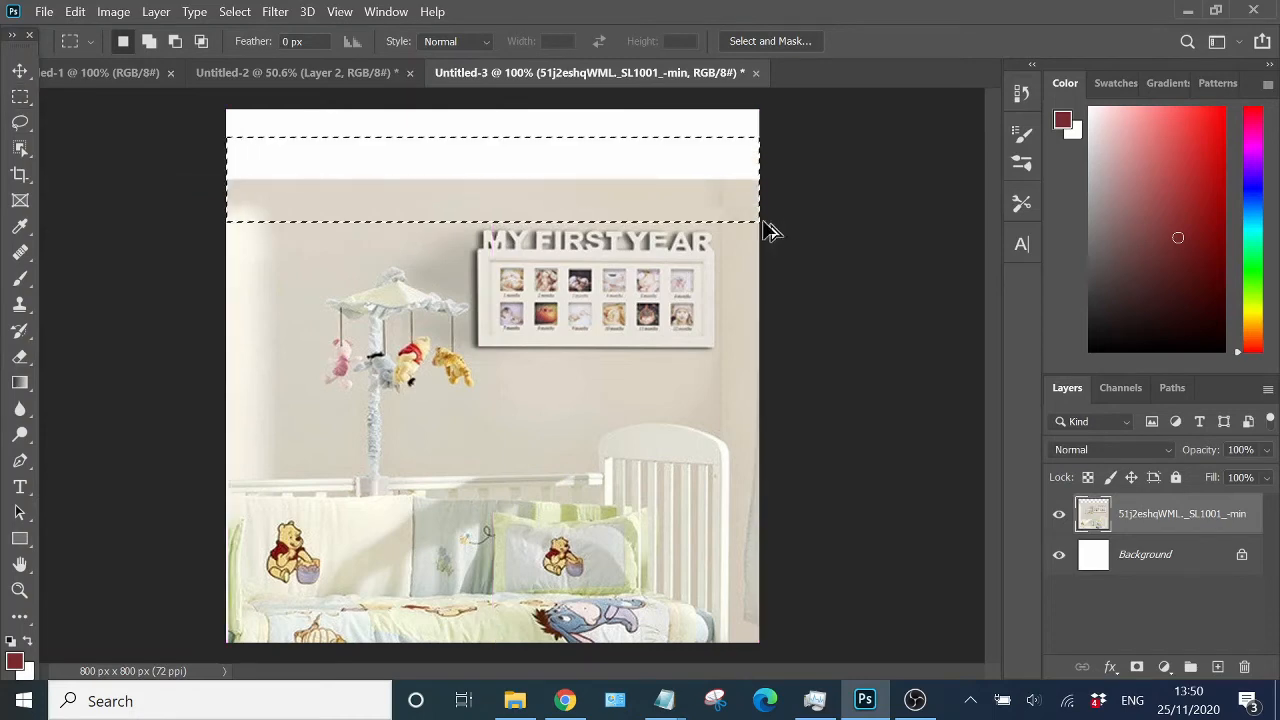
pyautogui.hotkey('ctrl', 'alt', 'shift', 'c')
pyautogui.moveTo(492, 172); pyautogui.dragTo(503, 106)
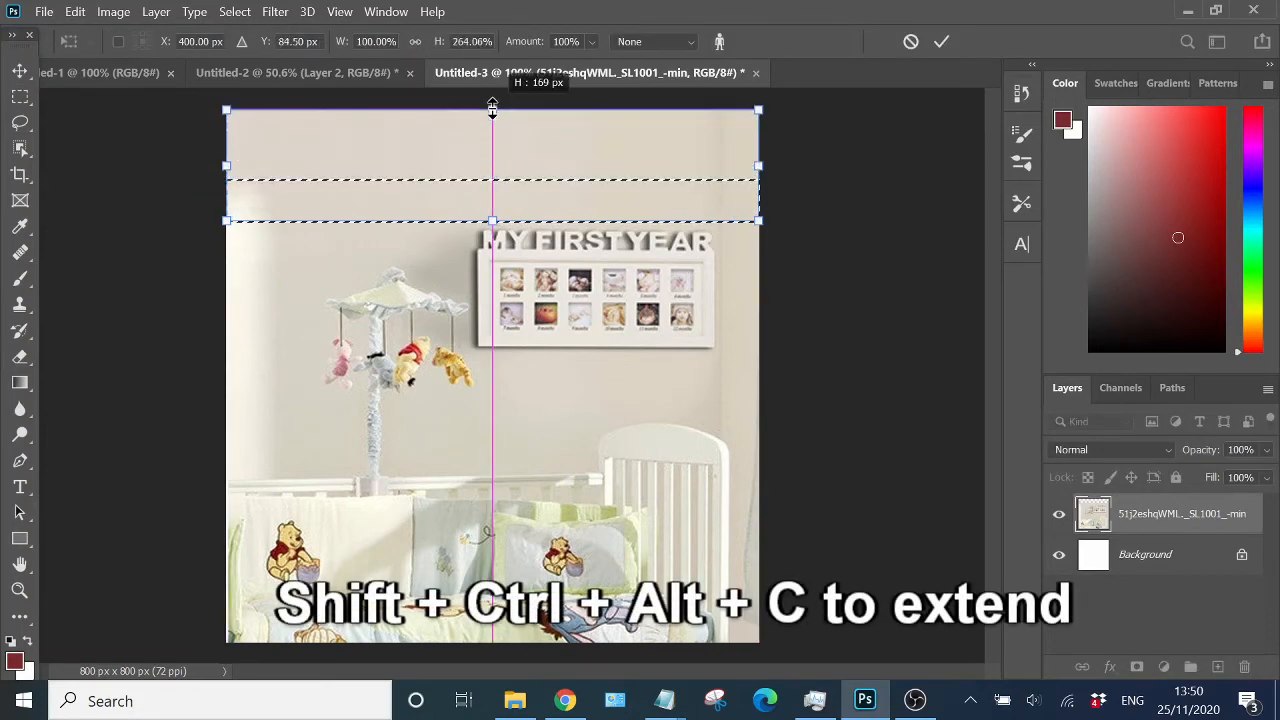
pyautogui.press('Return')
pyautogui.hotkey('ctrl', 'd')
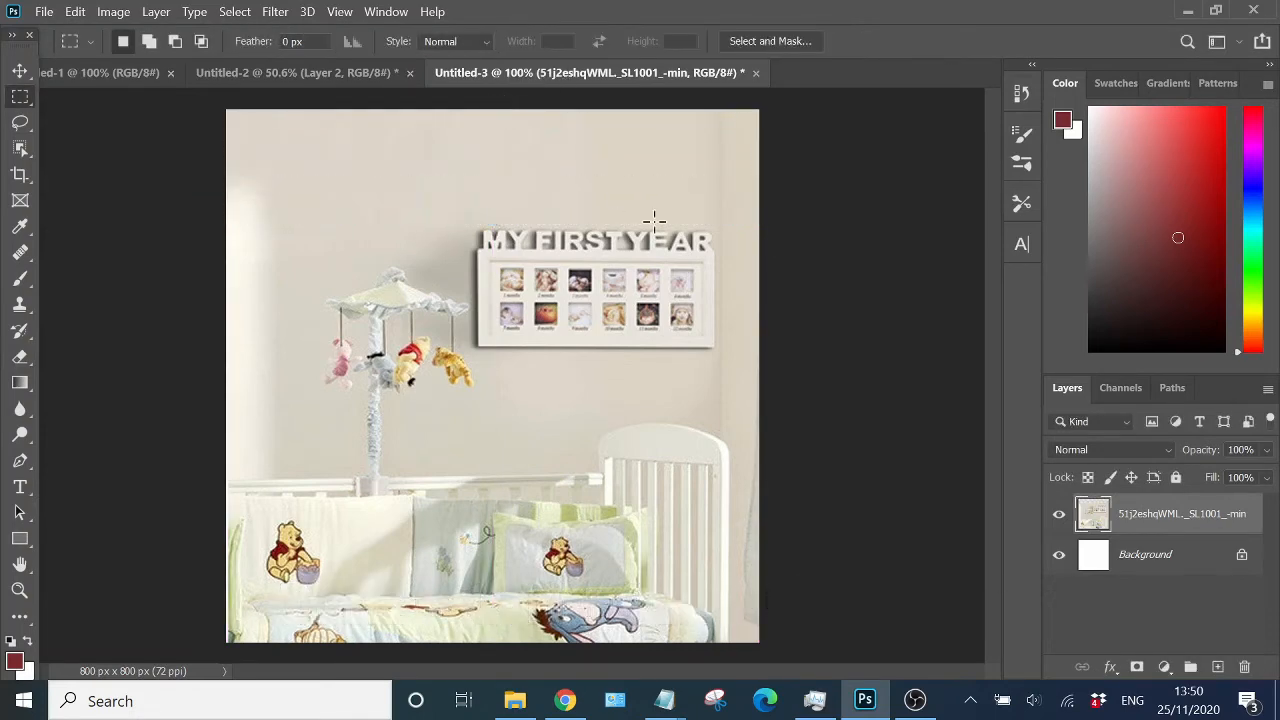
# - Select the wall photo frame with the Object Selection tool and copy it onto a new layer
pyautogui.press('v')
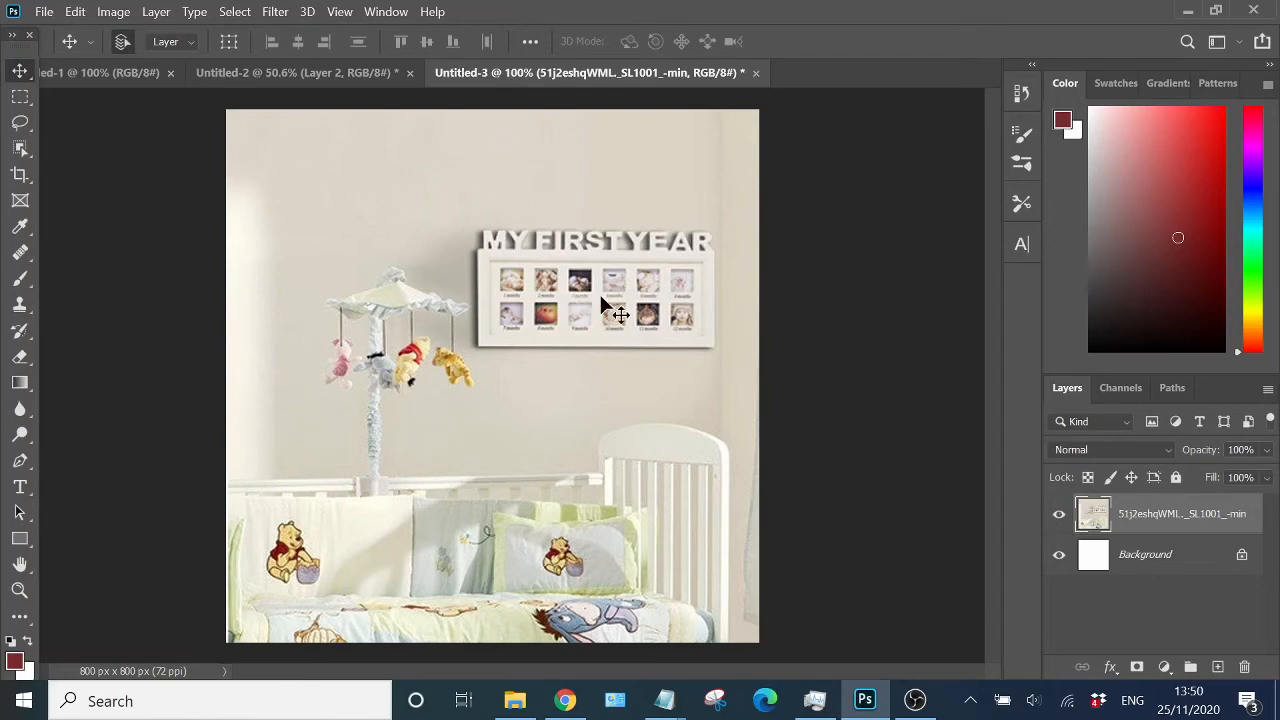
pyautogui.moveTo(20, 148); pyautogui.dragTo(112, 150)
pyautogui.moveTo(453, 193); pyautogui.dragTo(731, 365)
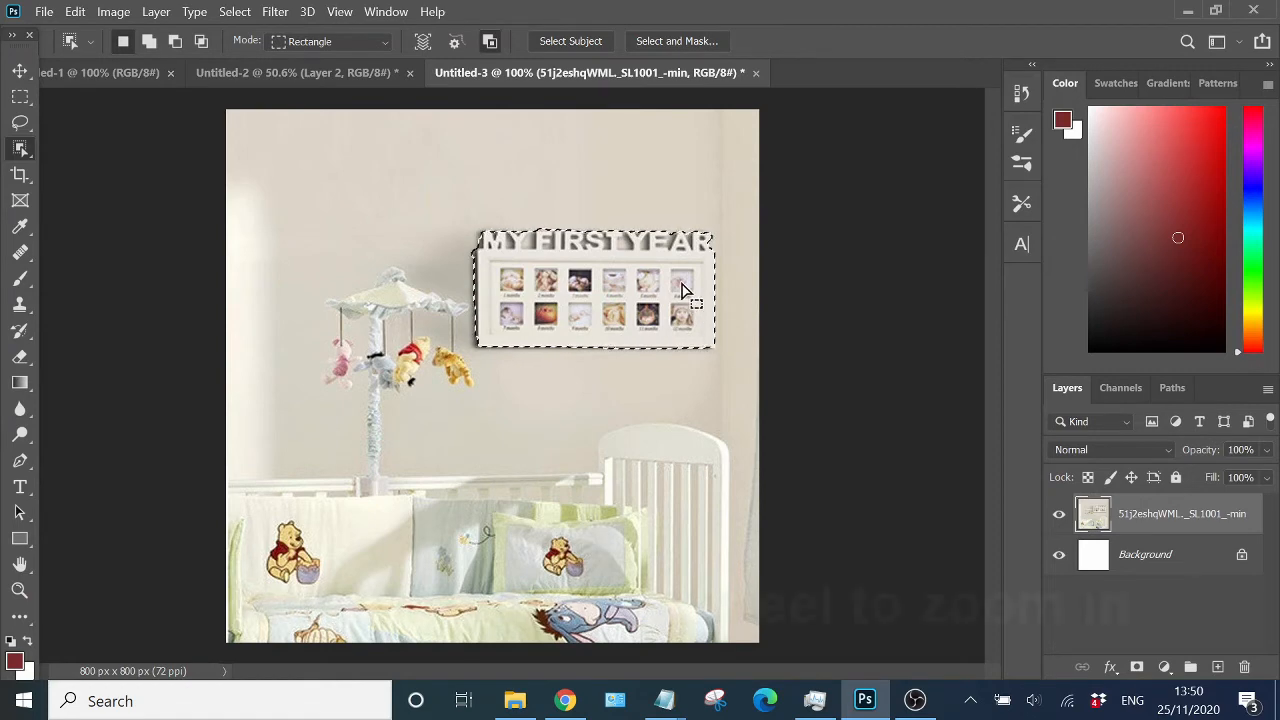
pyautogui.scroll(3, 648, 242)
pyautogui.scroll(4, 648, 242)
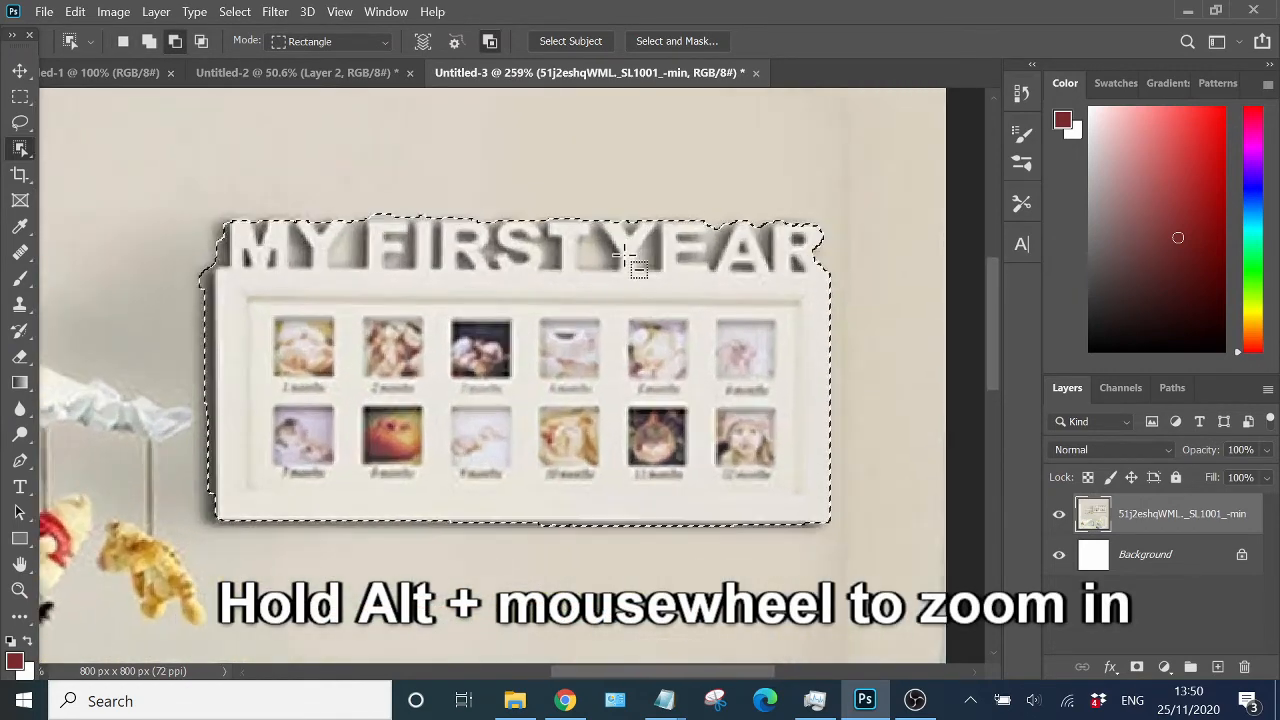
pyautogui.rightClick(21, 148)
pyautogui.click(95, 167)
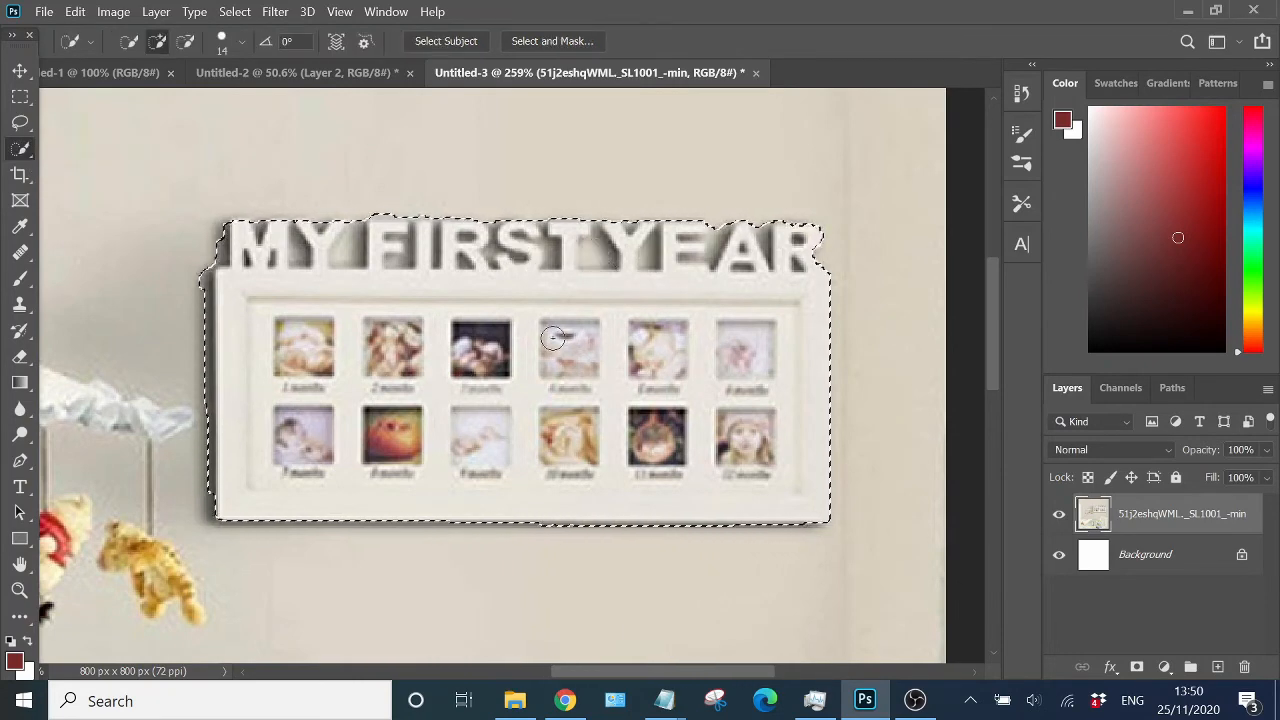
pyautogui.scroll(-2, 564, 299)
pyautogui.scroll(-1, 564, 299)
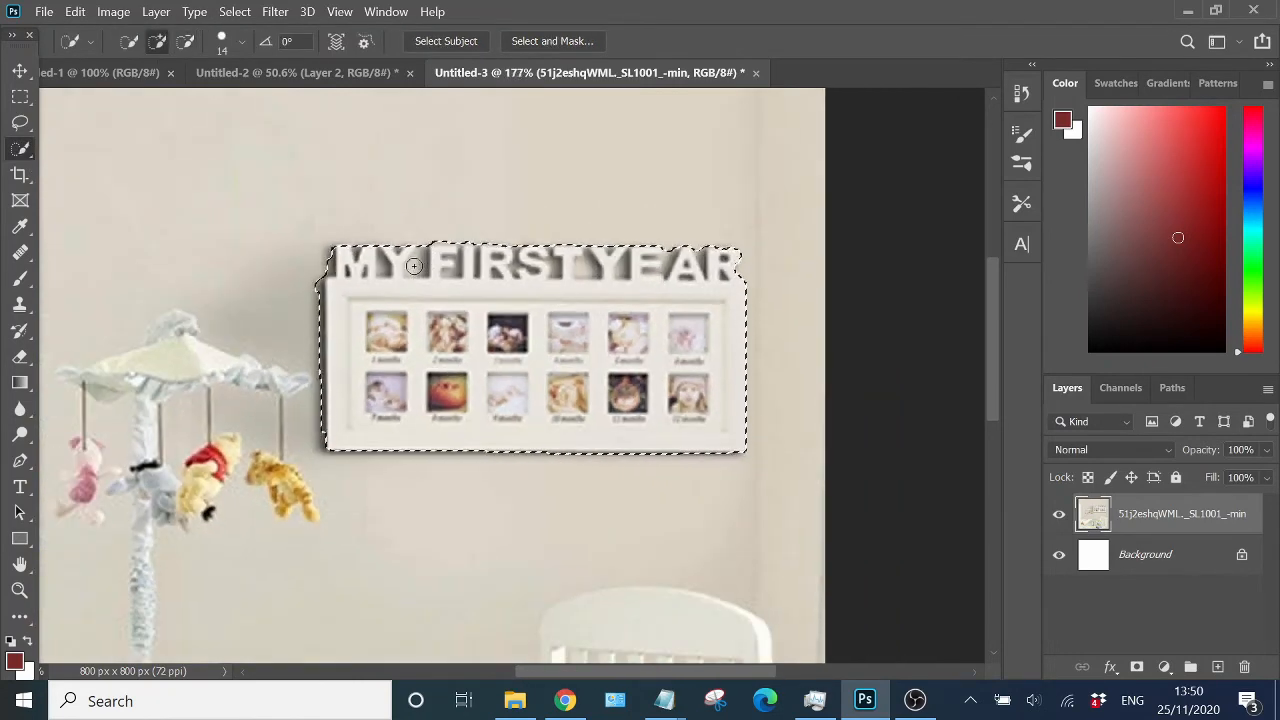
pyautogui.scroll(-1, 457, 201)
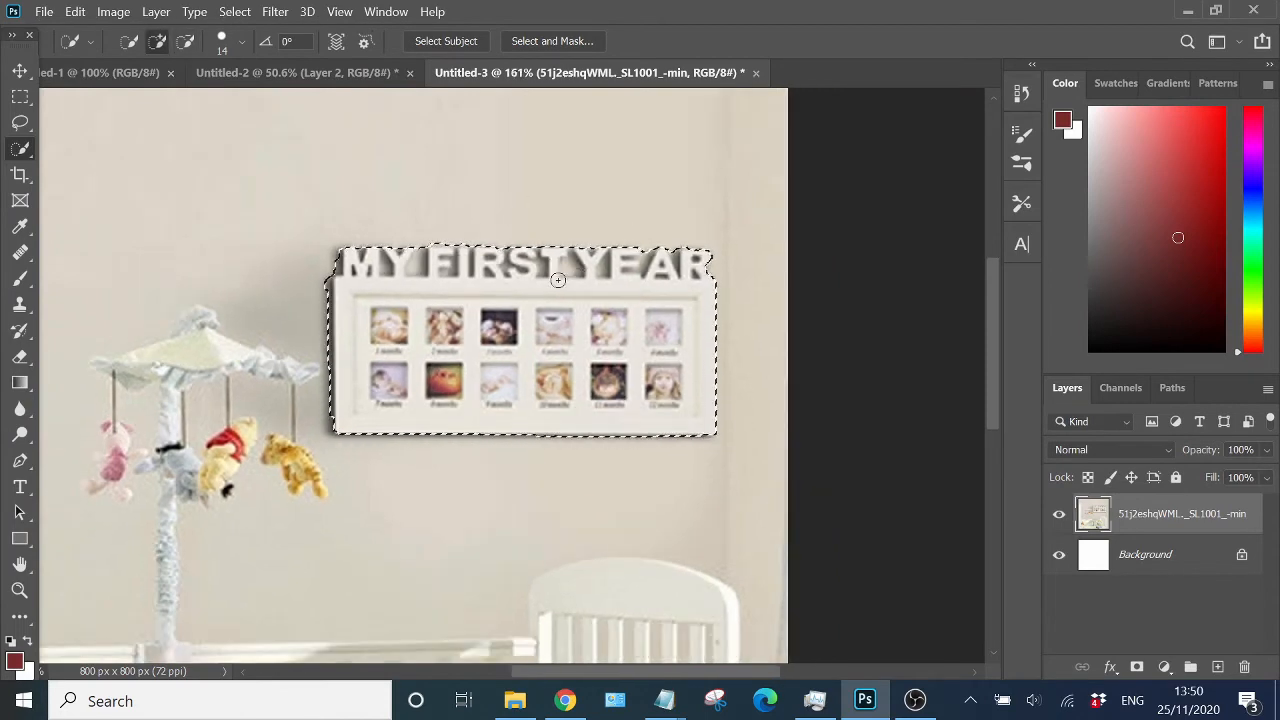
pyautogui.scroll(-2, 521, 277)
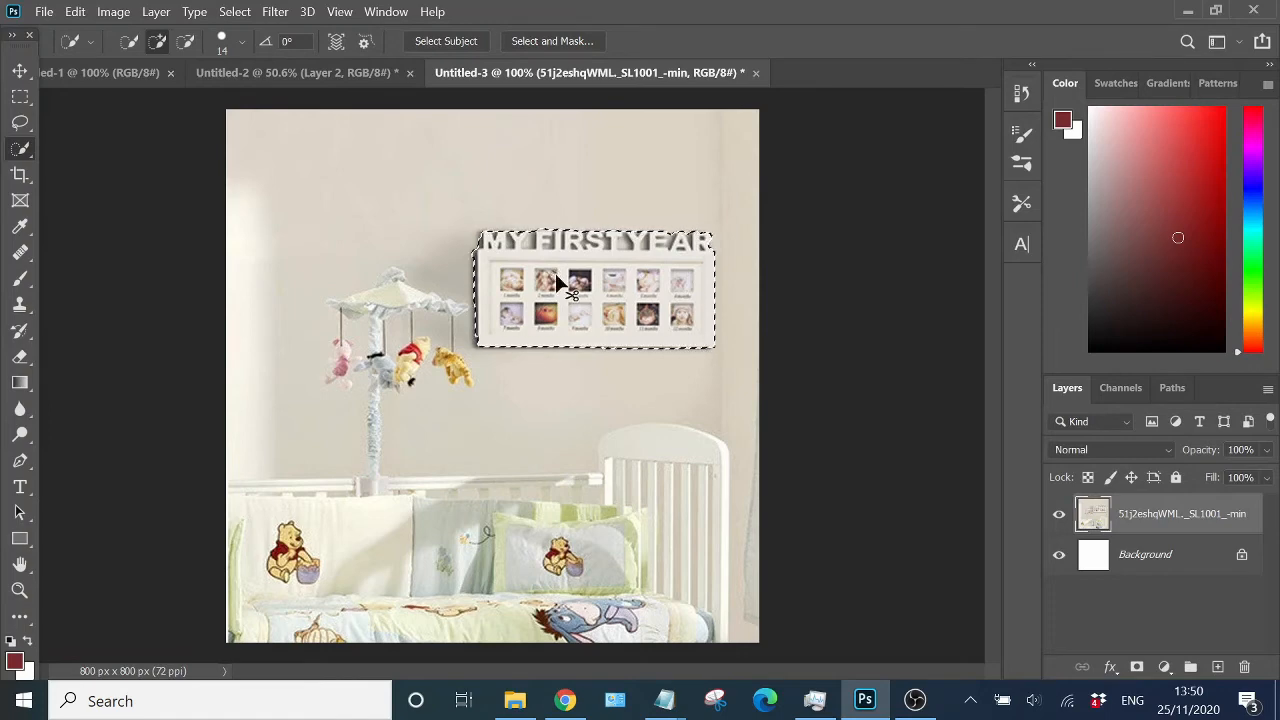
pyautogui.hotkey('ctrl', 'j')
pyautogui.press('v')
pyautogui.moveTo(586, 266); pyautogui.dragTo(605, 210)
pyautogui.hotkey('ctrl', 'z')
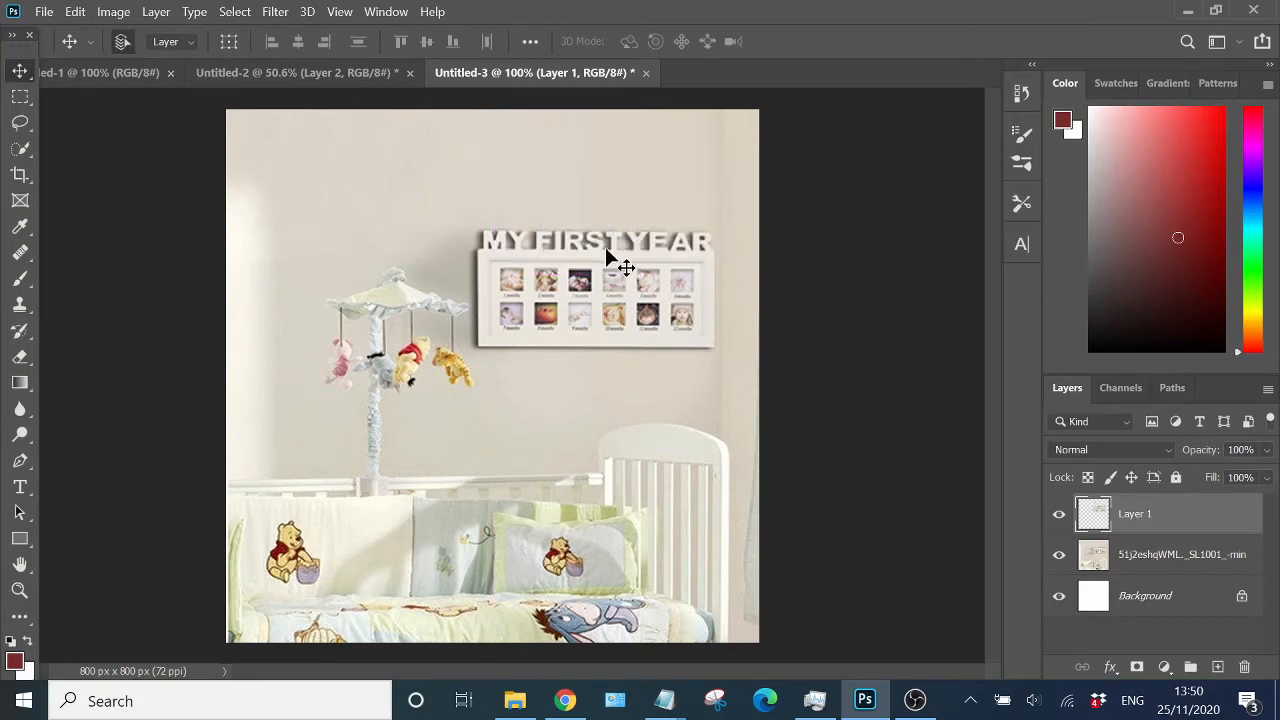
# - Enlarge the copied frame with Free Transform, extending it up and to the left
pyautogui.hotkey('ctrl', 't')
pyautogui.moveTo(466, 219); pyautogui.dragTo(399, 189)
pyautogui.press('Return')
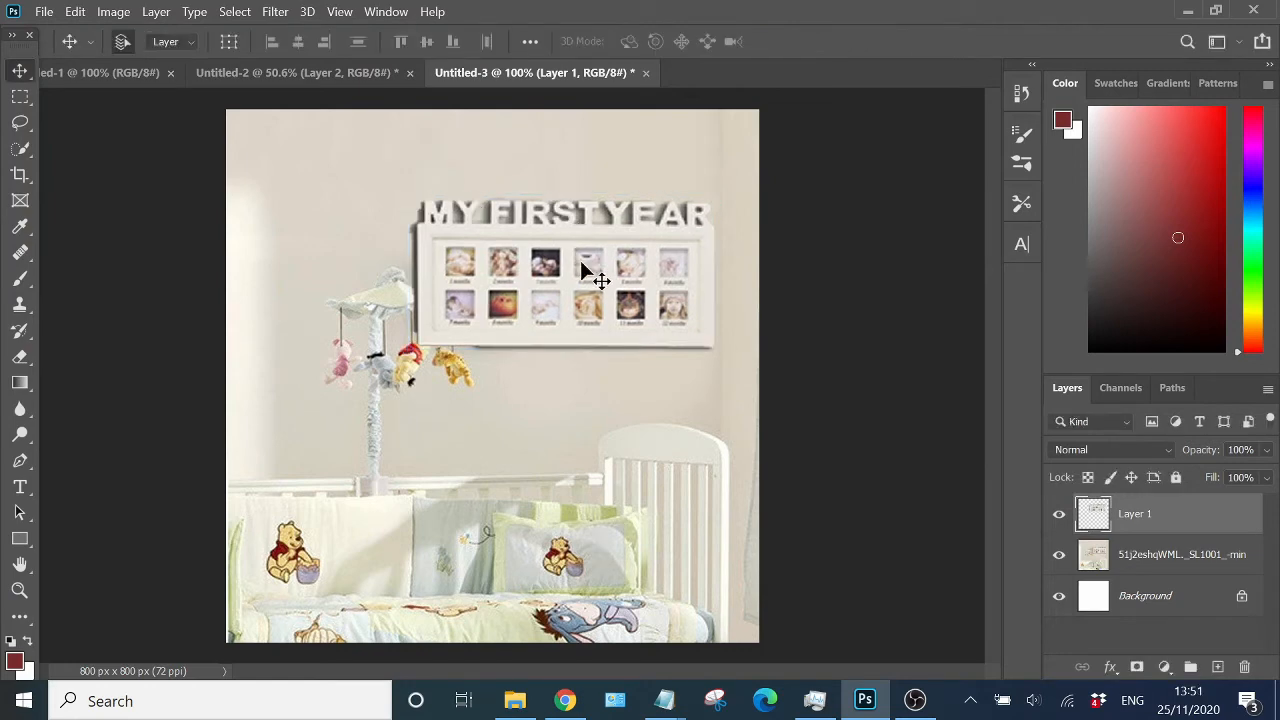
# - Increase the frame layer's saturation slightly with Hue/Saturation
pyautogui.click(113, 11)
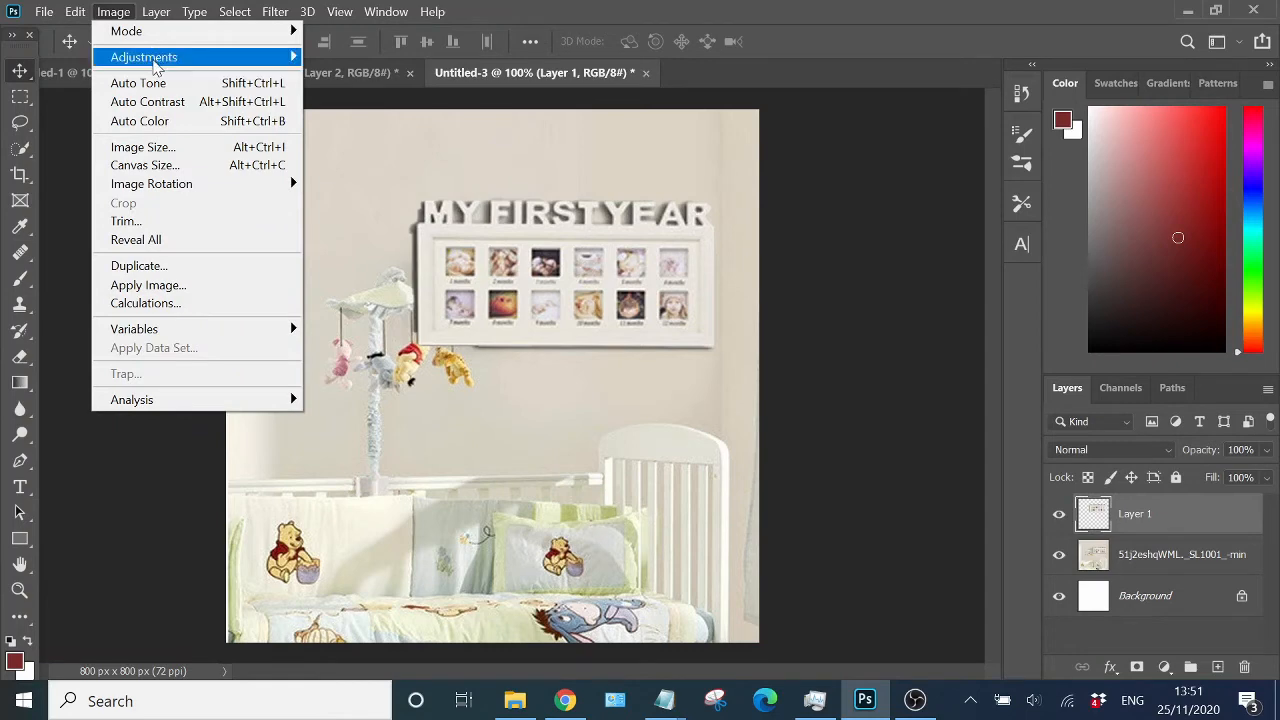
pyautogui.moveTo(155, 65)
pyautogui.click(405, 160)
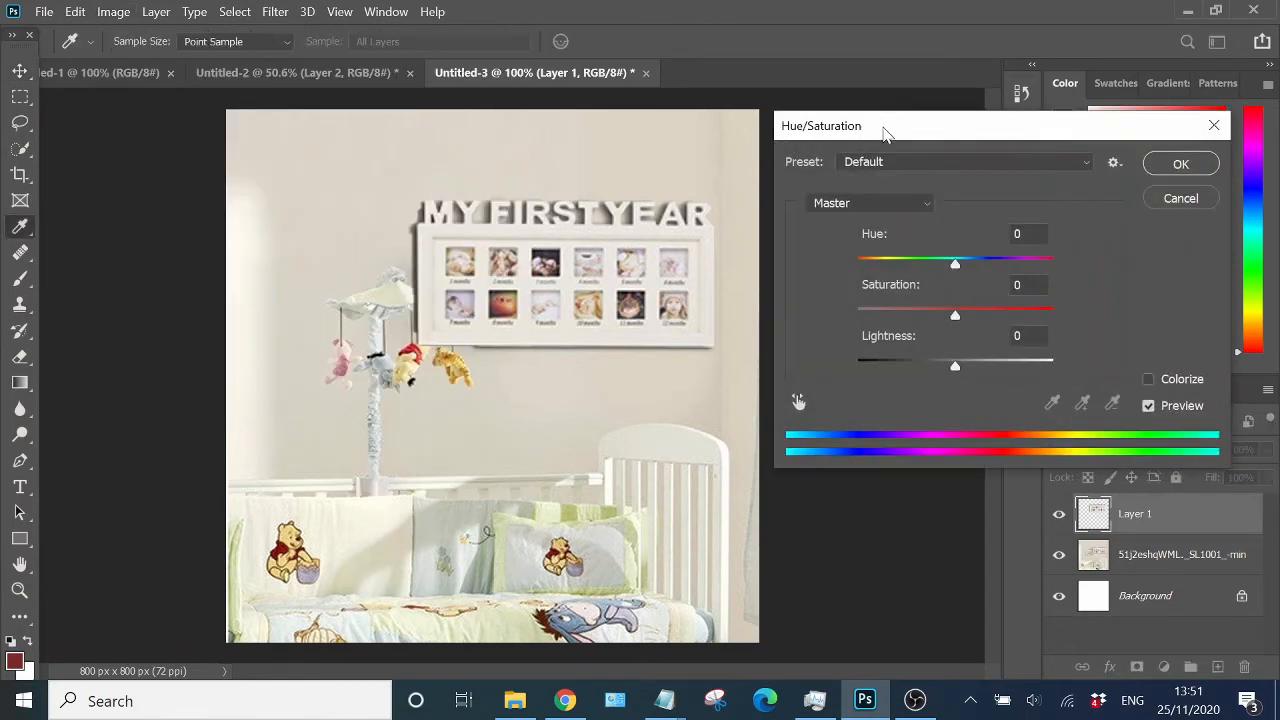
pyautogui.click(958, 318)
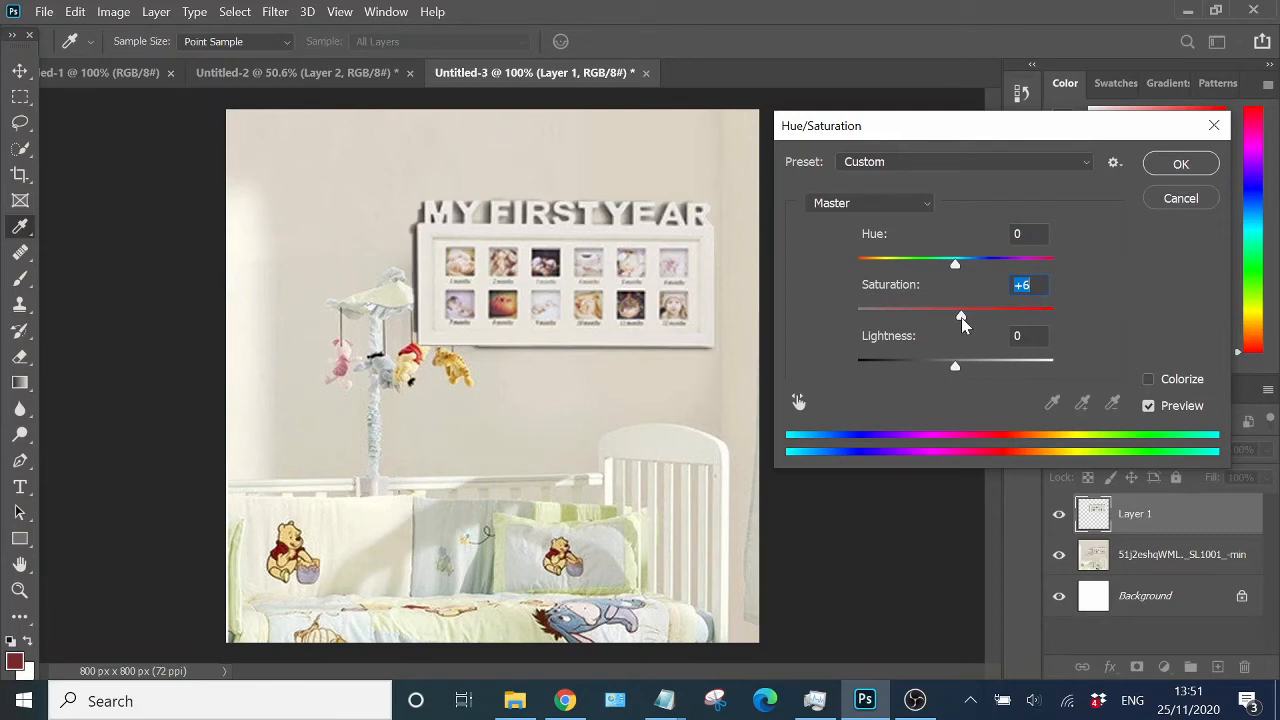
pyautogui.moveTo(962, 317); pyautogui.dragTo(990, 306)
pyautogui.click(1180, 163)
# - Switch to the photo layer and increase its saturation slightly with Hue/Saturation
pyautogui.press('v')
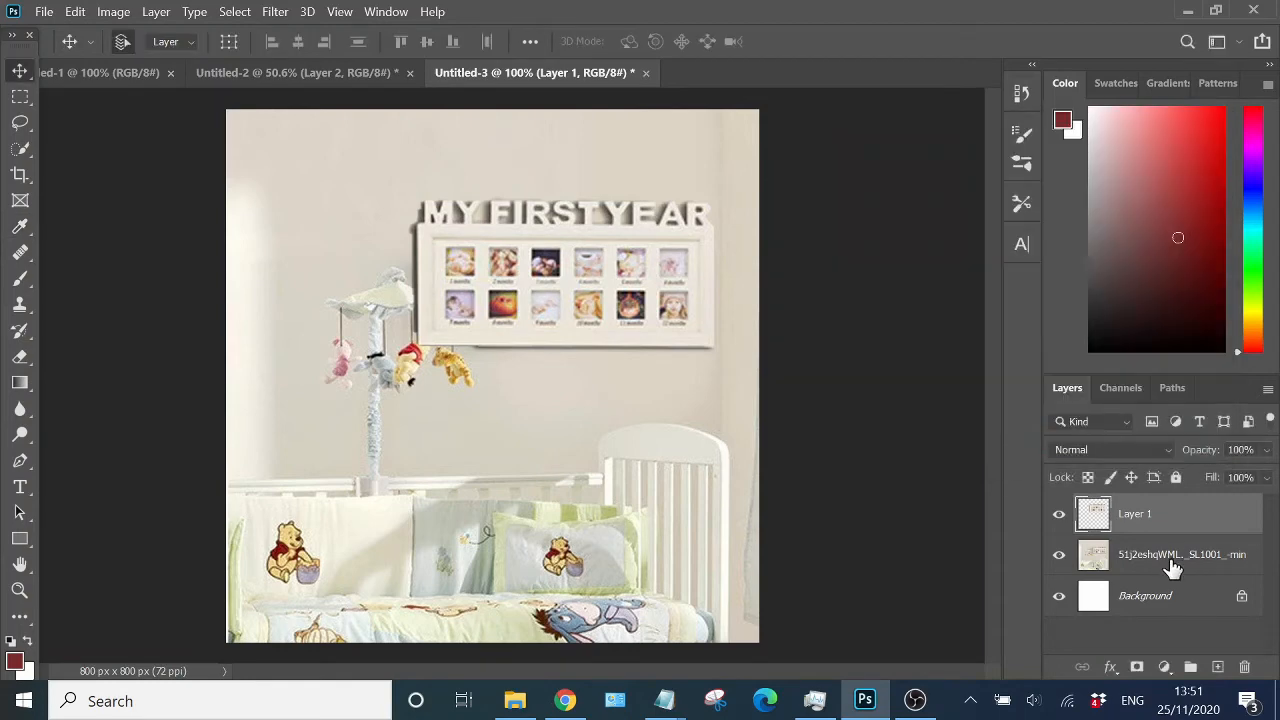
pyautogui.click(1172, 560)
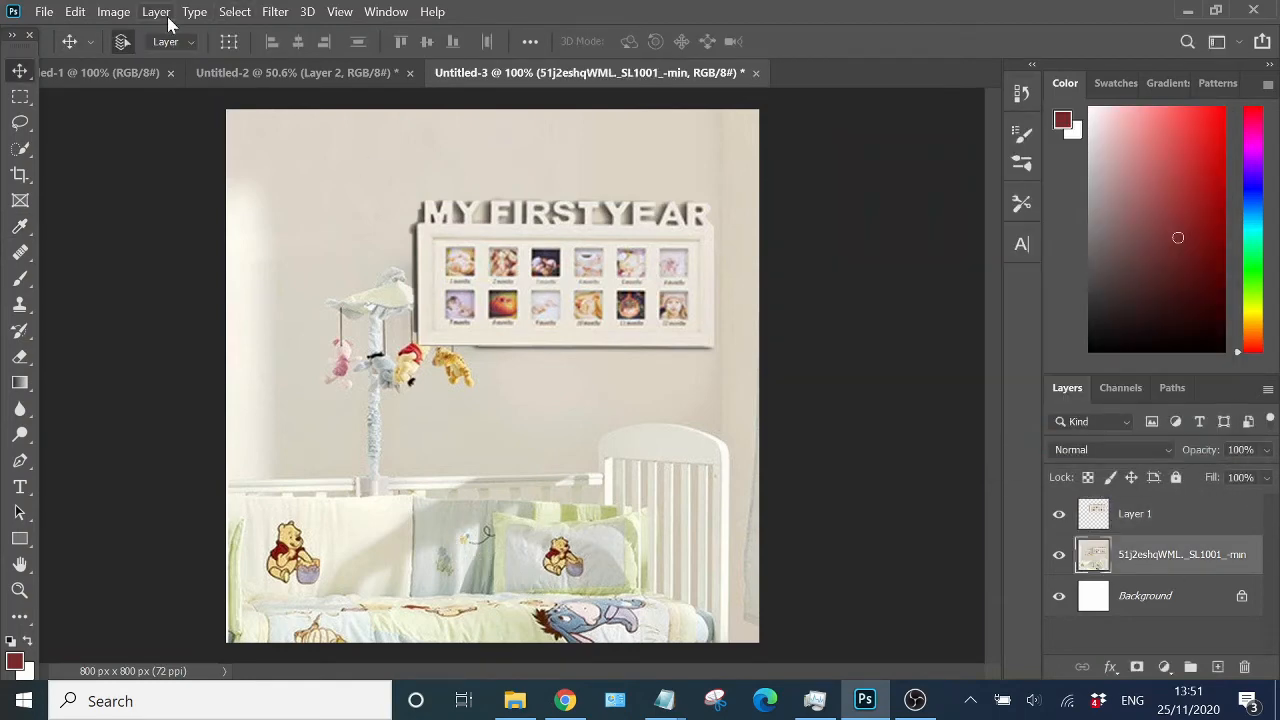
pyautogui.click(113, 11)
pyautogui.moveTo(157, 57)
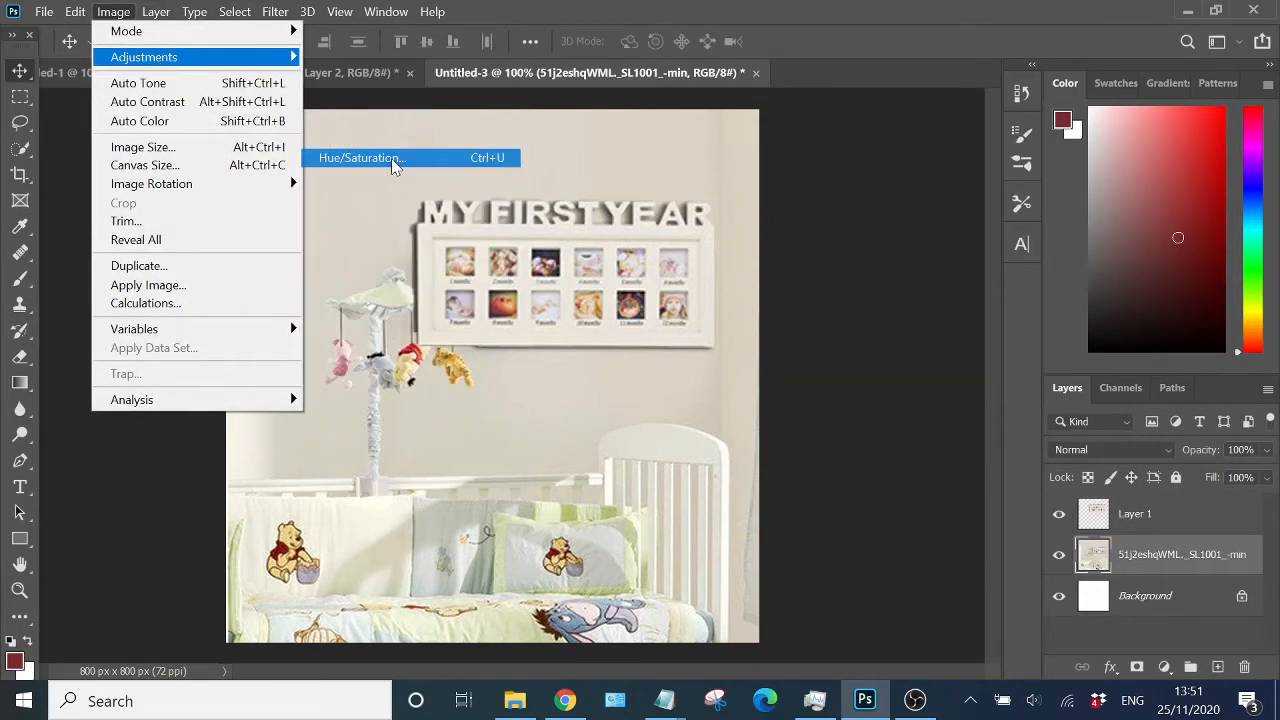
pyautogui.click(391, 158)
pyautogui.moveTo(957, 318)
pyautogui.mouseDown()
pyautogui.moveTo(1007, 318)
pyautogui.moveTo(953, 318)
pyautogui.mouseUp()
pyautogui.click(960, 318)
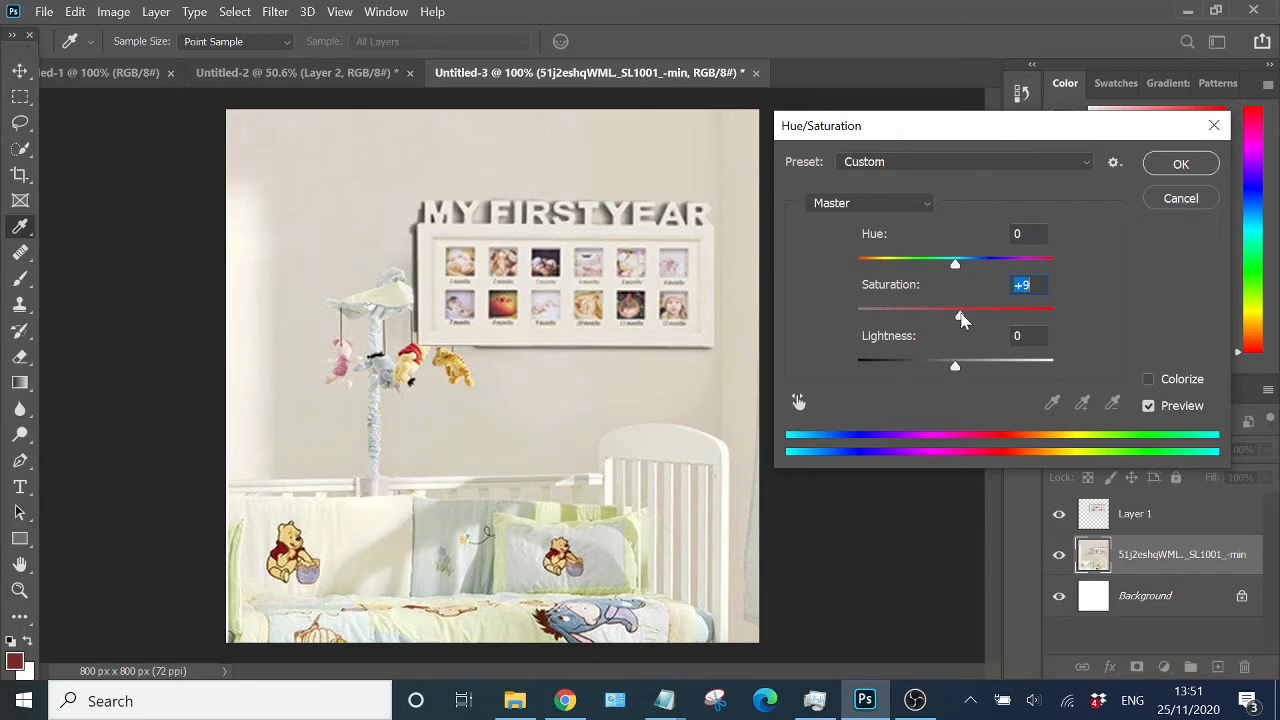
pyautogui.moveTo(958, 318); pyautogui.dragTo(977, 318)
pyautogui.moveTo(1030, 314); pyautogui.dragTo(978, 318)
pyautogui.moveTo(978, 318)
pyautogui.mouseDown()
pyautogui.moveTo(952, 318)
pyautogui.moveTo(984, 318)
pyautogui.mouseUp()
pyautogui.click(1157, 168)
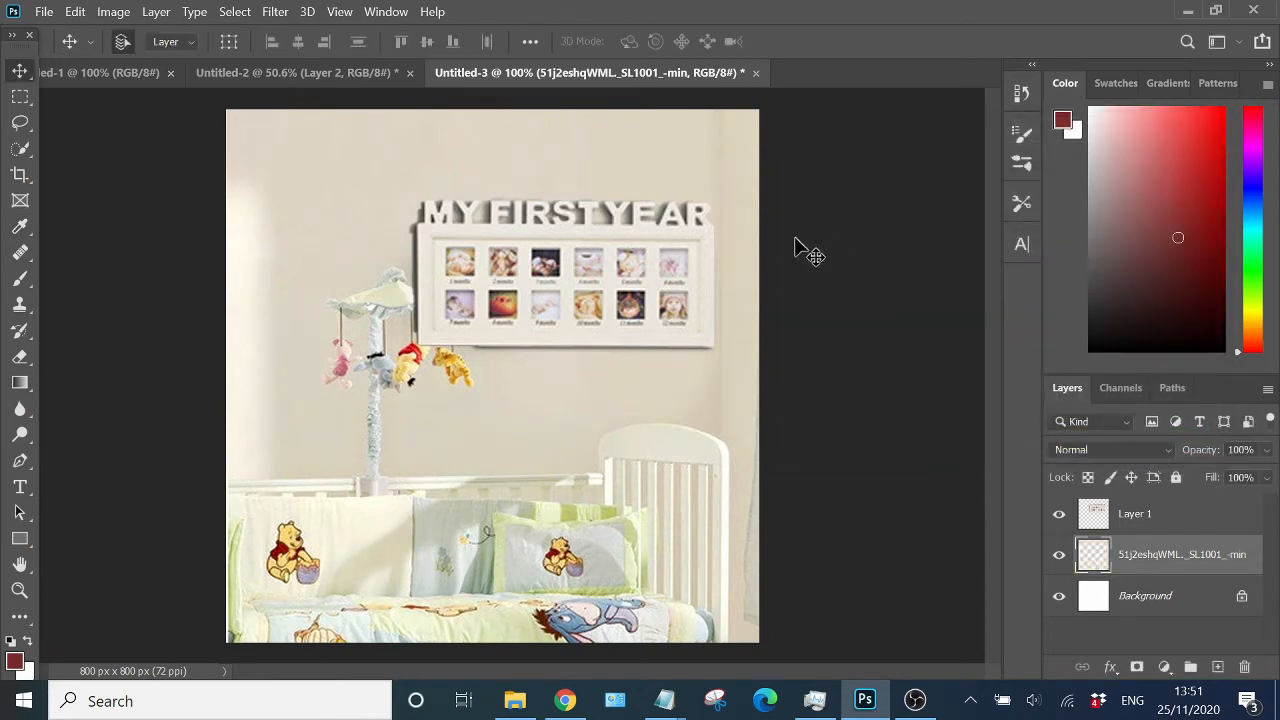
# - Nudge the enlarged frame slightly up and left, then hide the frame layer
pyautogui.click(644, 269)
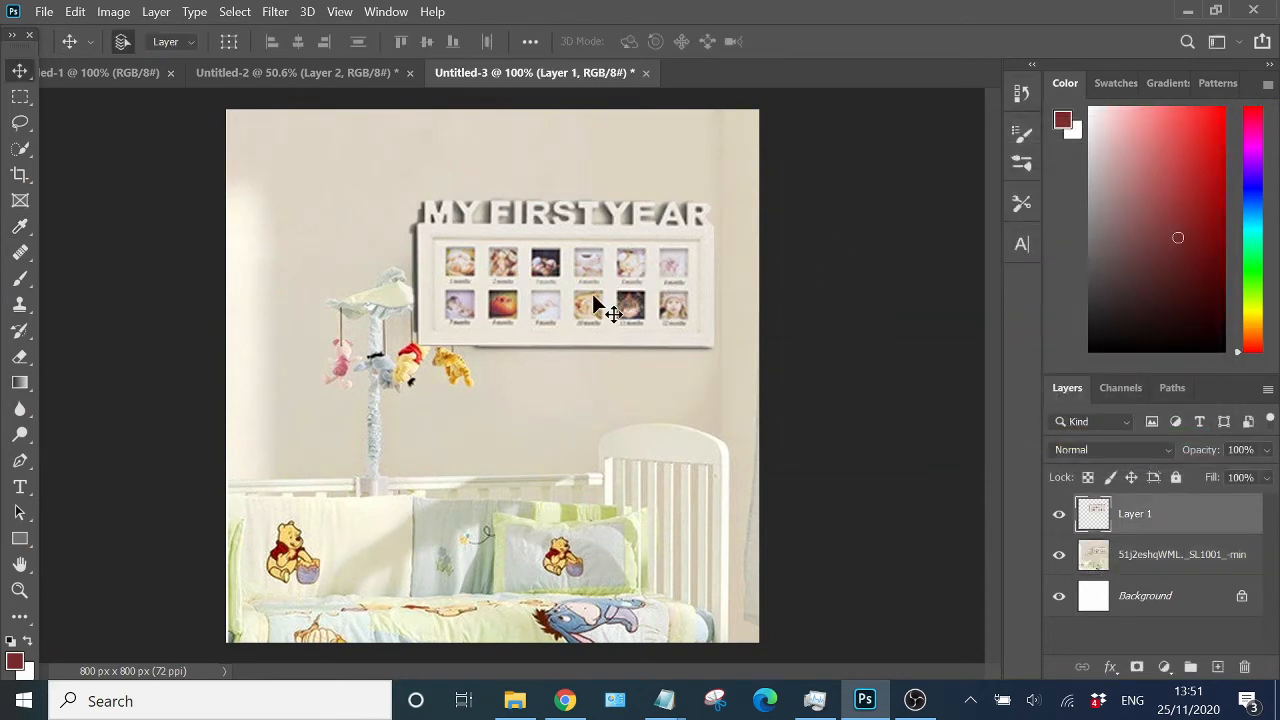
pyautogui.moveTo(571, 294)
pyautogui.mouseDown()
pyautogui.moveTo(552, 288)
pyautogui.moveTo(566, 288)
pyautogui.mouseUp()
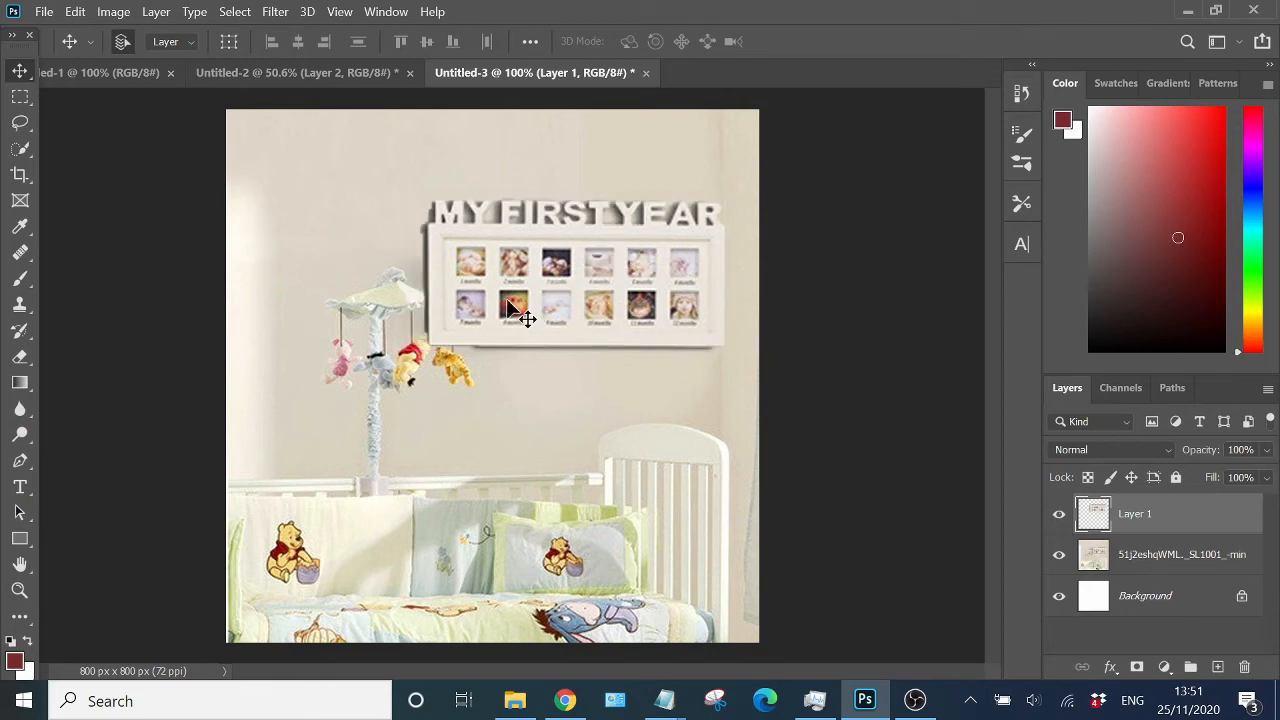
pyautogui.click(1064, 516)
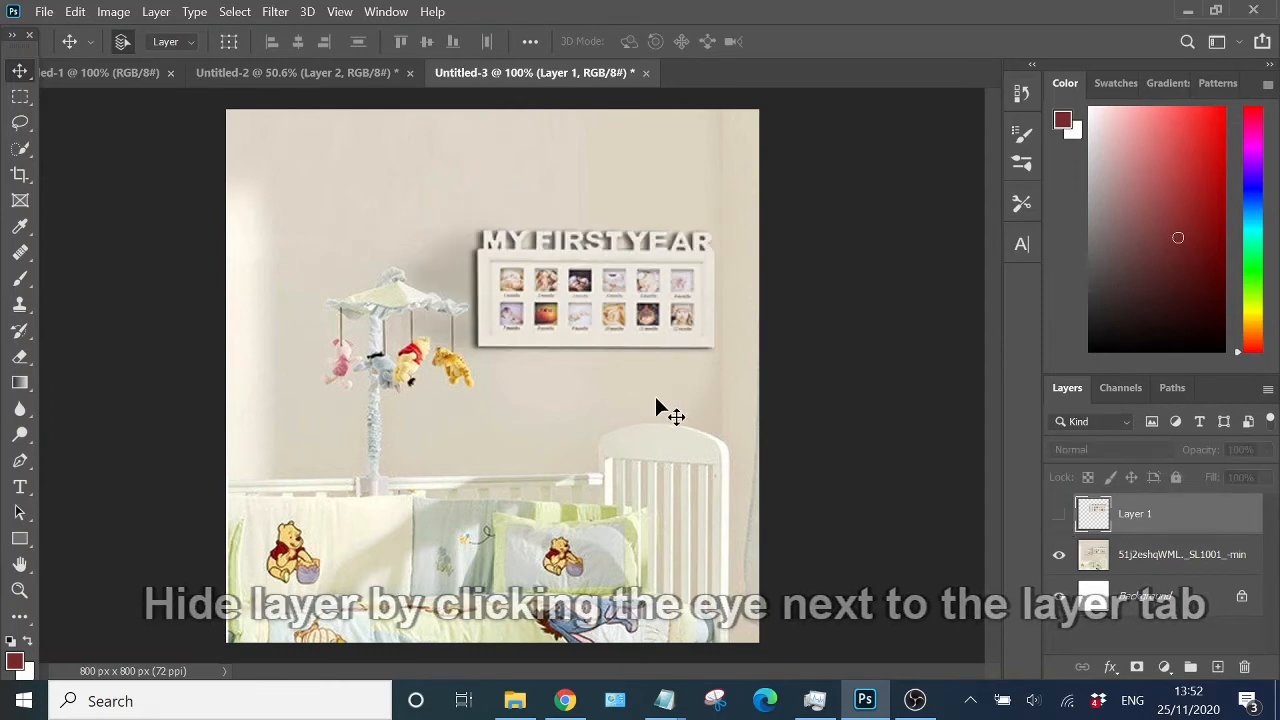
# - On the photo layer, select the crib mobile with the Object Selection tool
pyautogui.click(1199, 563)
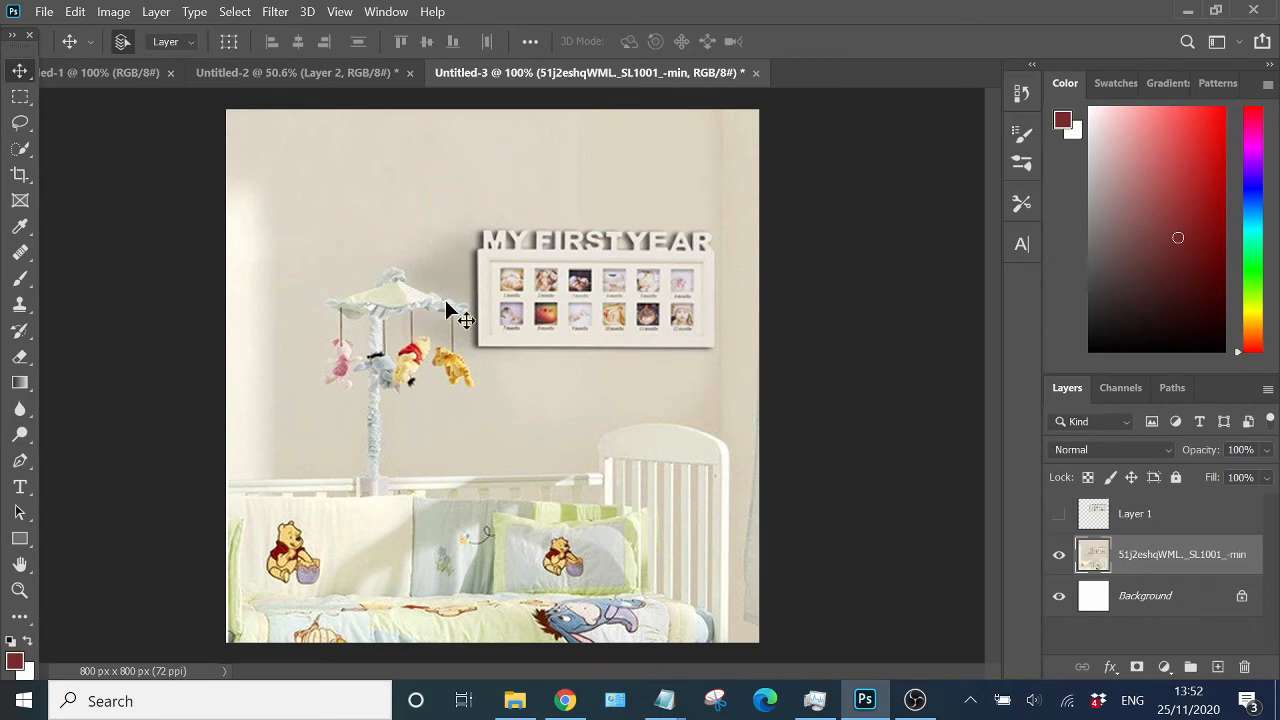
pyautogui.click(22, 96)
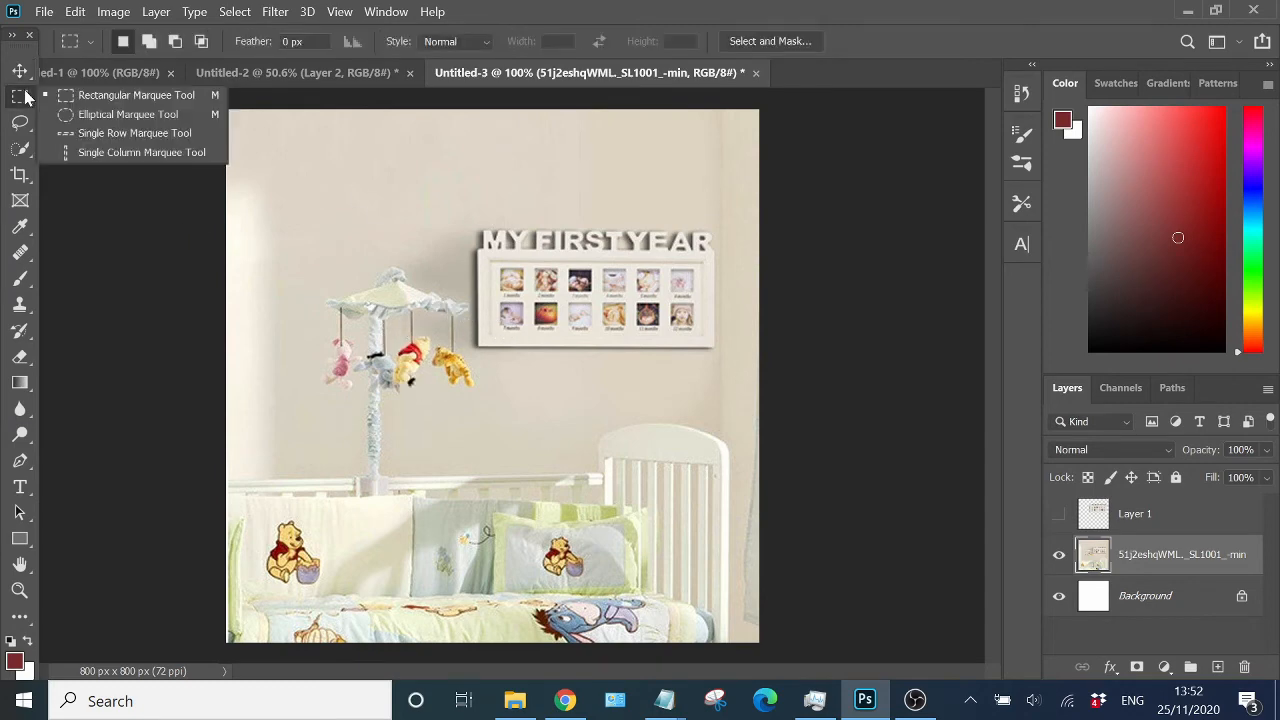
pyautogui.click(20, 148)
pyautogui.click(100, 143)
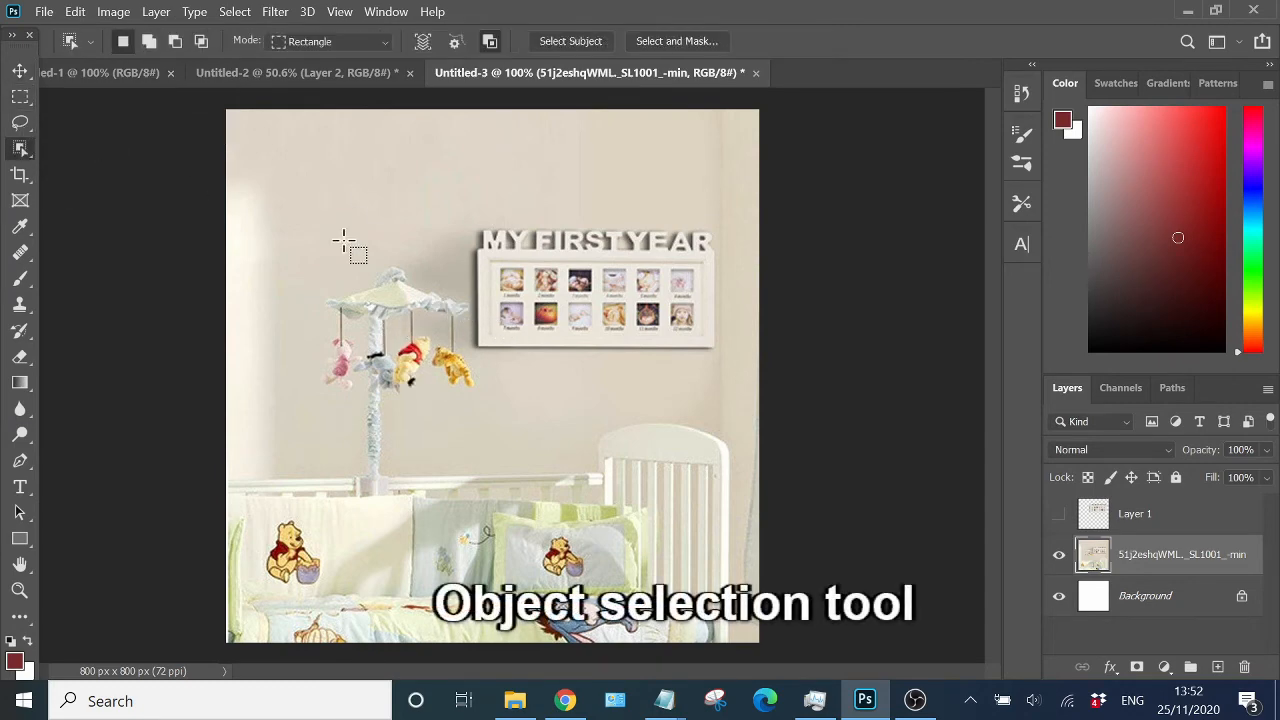
pyautogui.moveTo(309, 252); pyautogui.dragTo(463, 466)
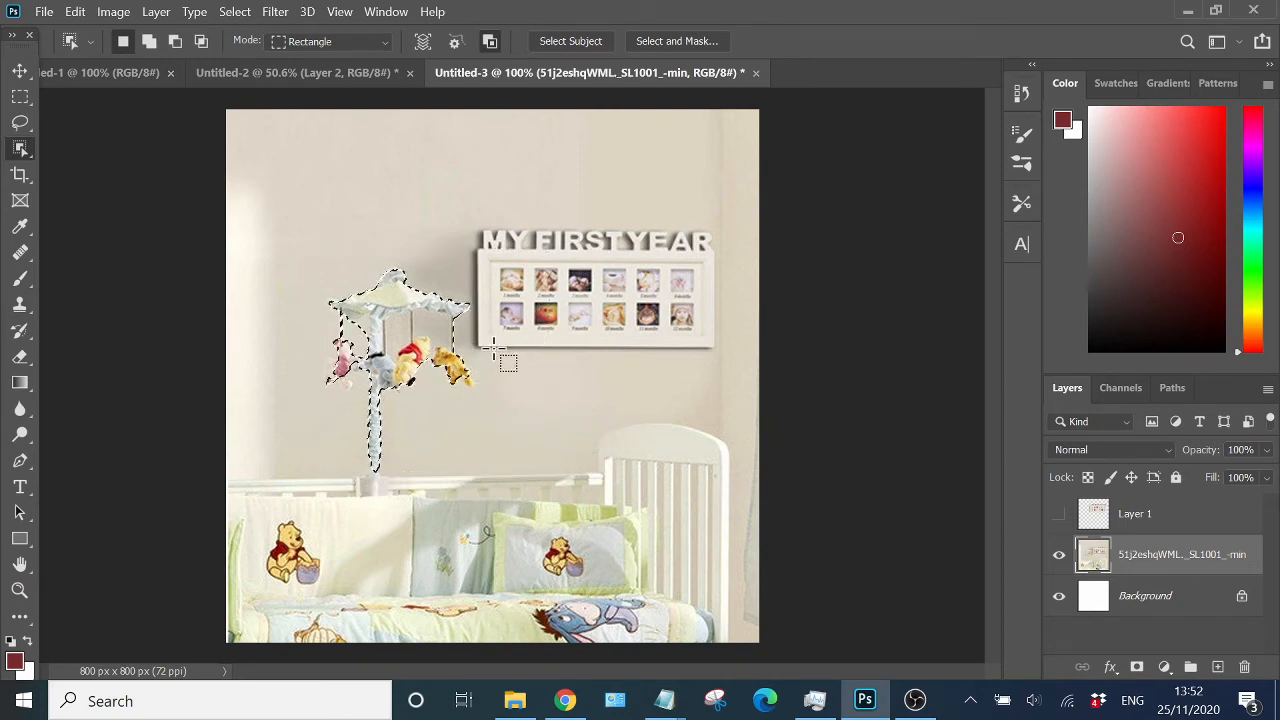
pyautogui.scroll(6, 495, 365)
pyautogui.scroll(1, 482, 362)
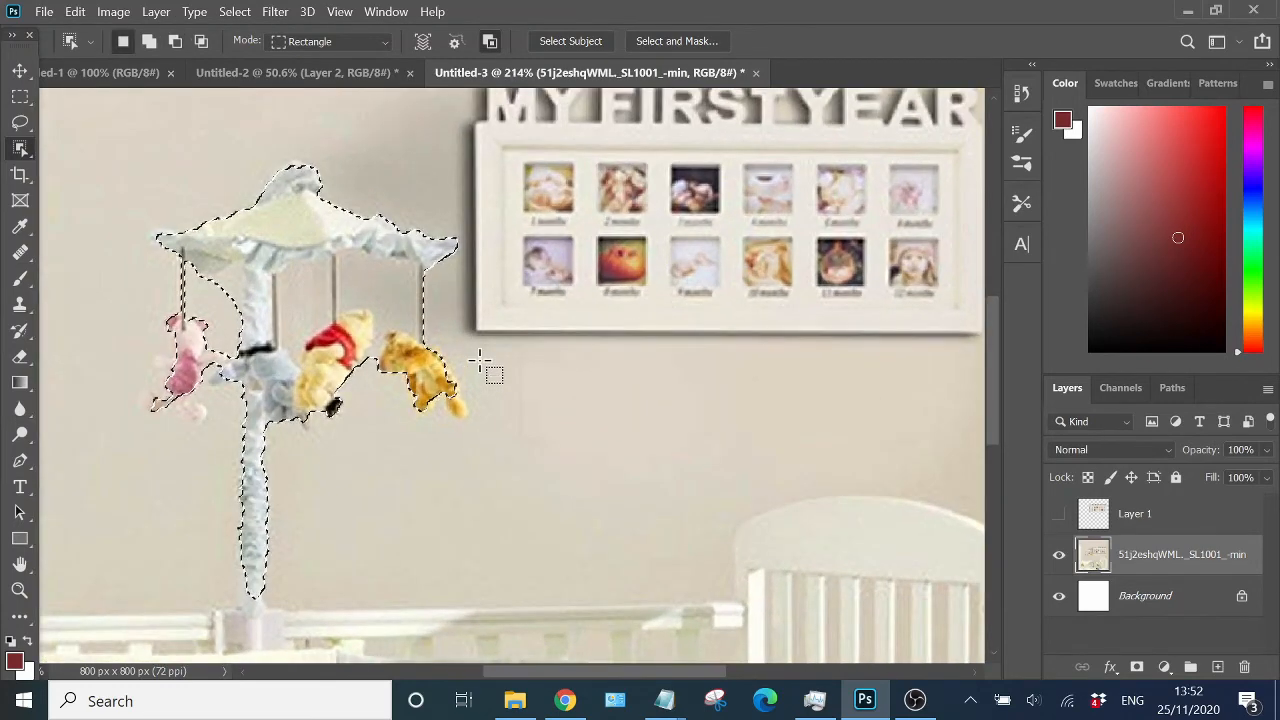
# - Switch to the Quick Selection tool and add the Winnie-the-Pooh toy area to the mobile selection
pyautogui.rightClick(31, 150)
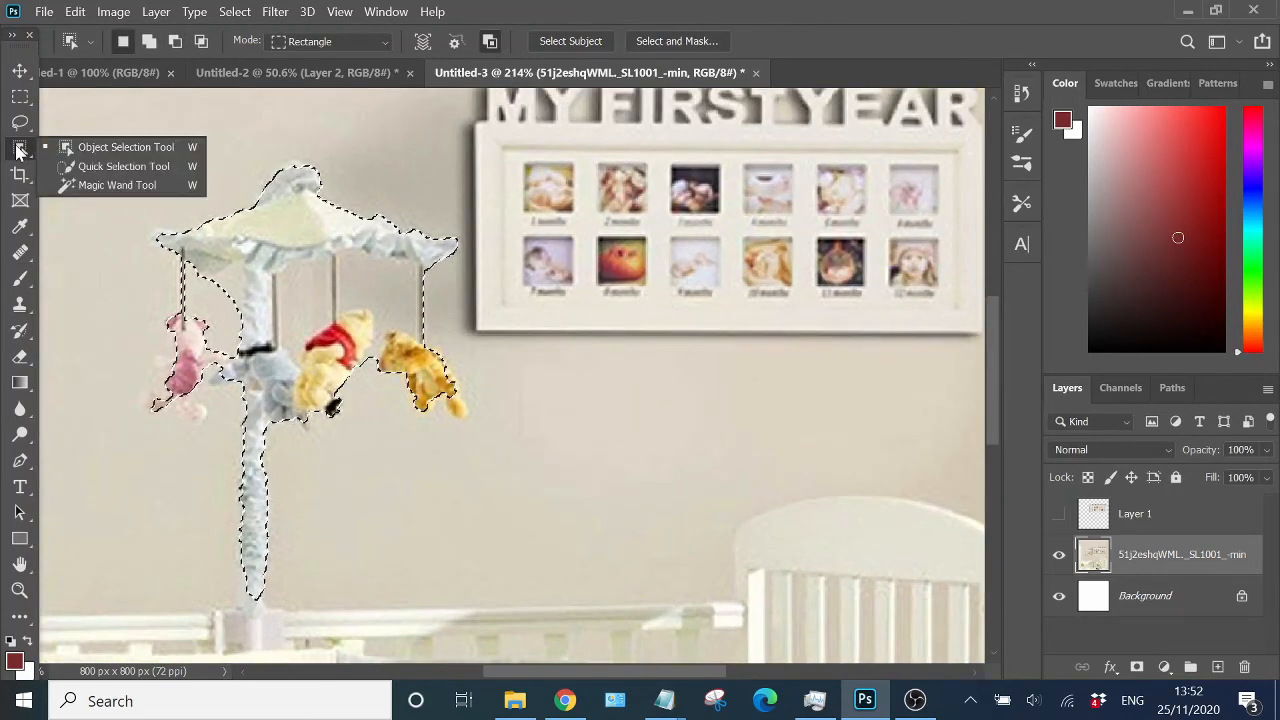
pyautogui.click(110, 167)
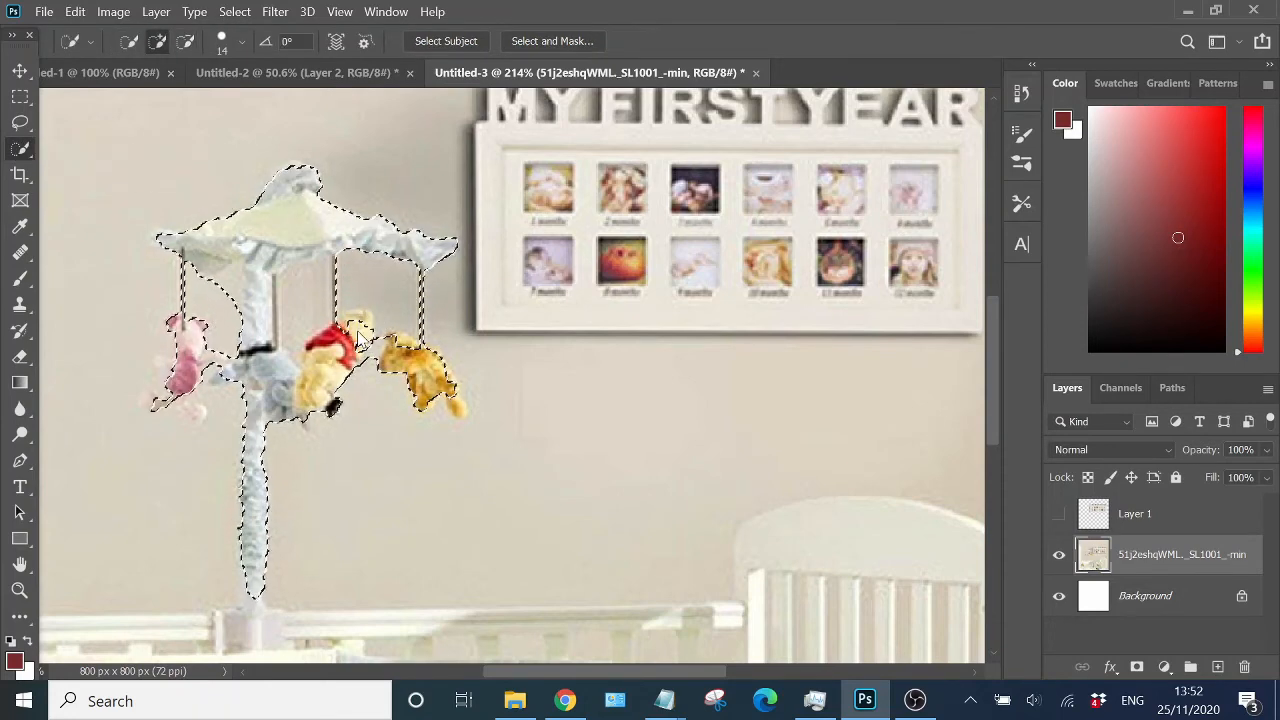
pyautogui.keyDown('alt'); pyautogui.moveTo(371, 338); pyautogui.dragTo(368, 356); pyautogui.keyUp('alt')
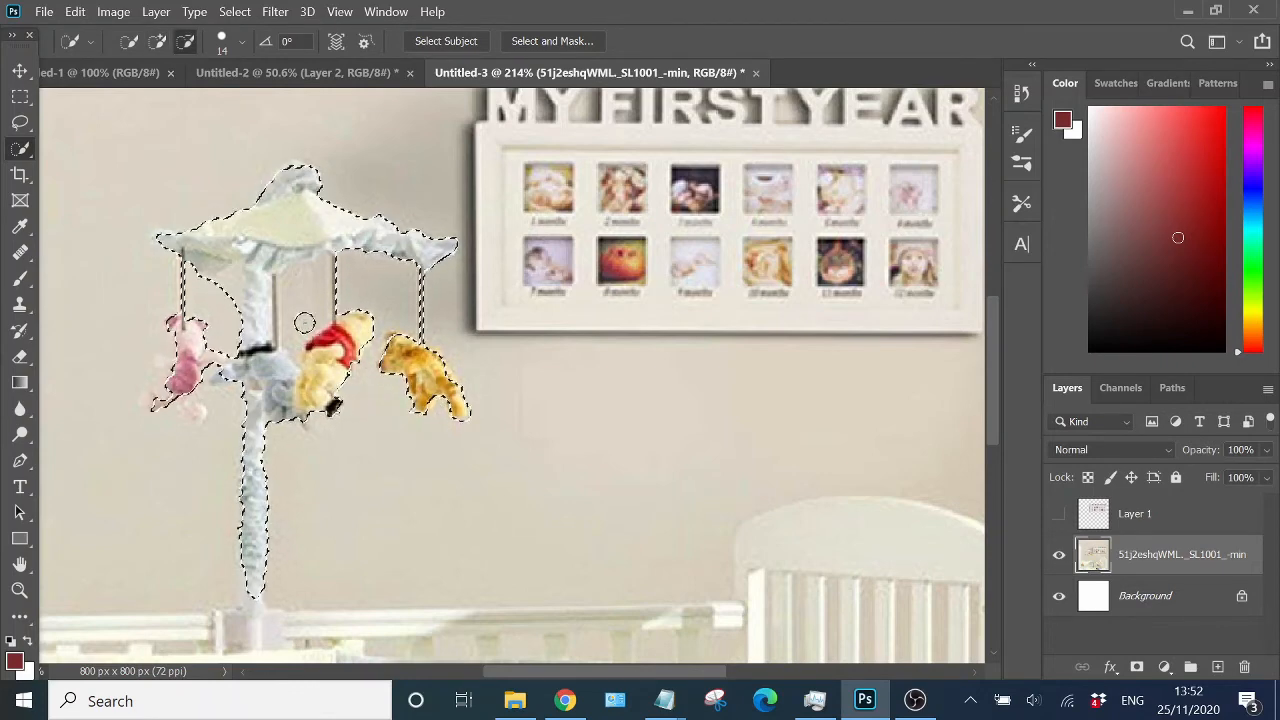
# - Set the brush size to 6 px and subtract the background between the mobile's hanging strings from the selection
pyautogui.scroll(4, 357, 302)
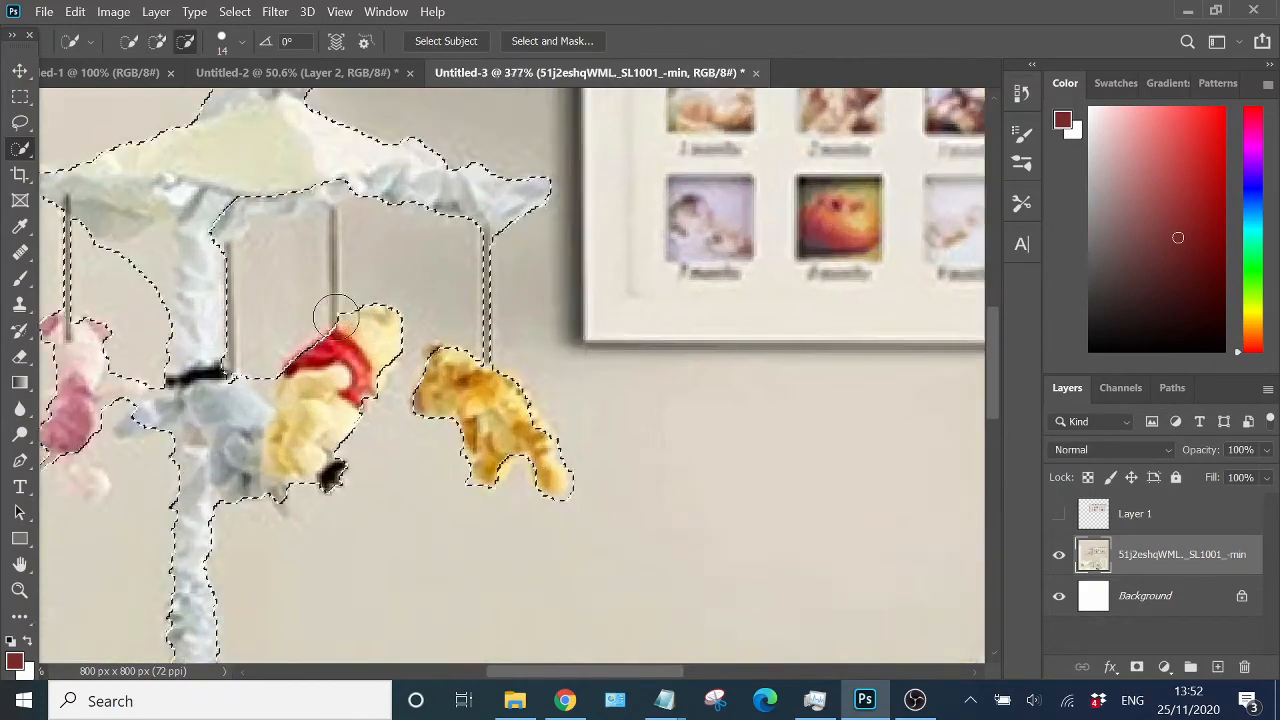
pyautogui.click(241, 41)
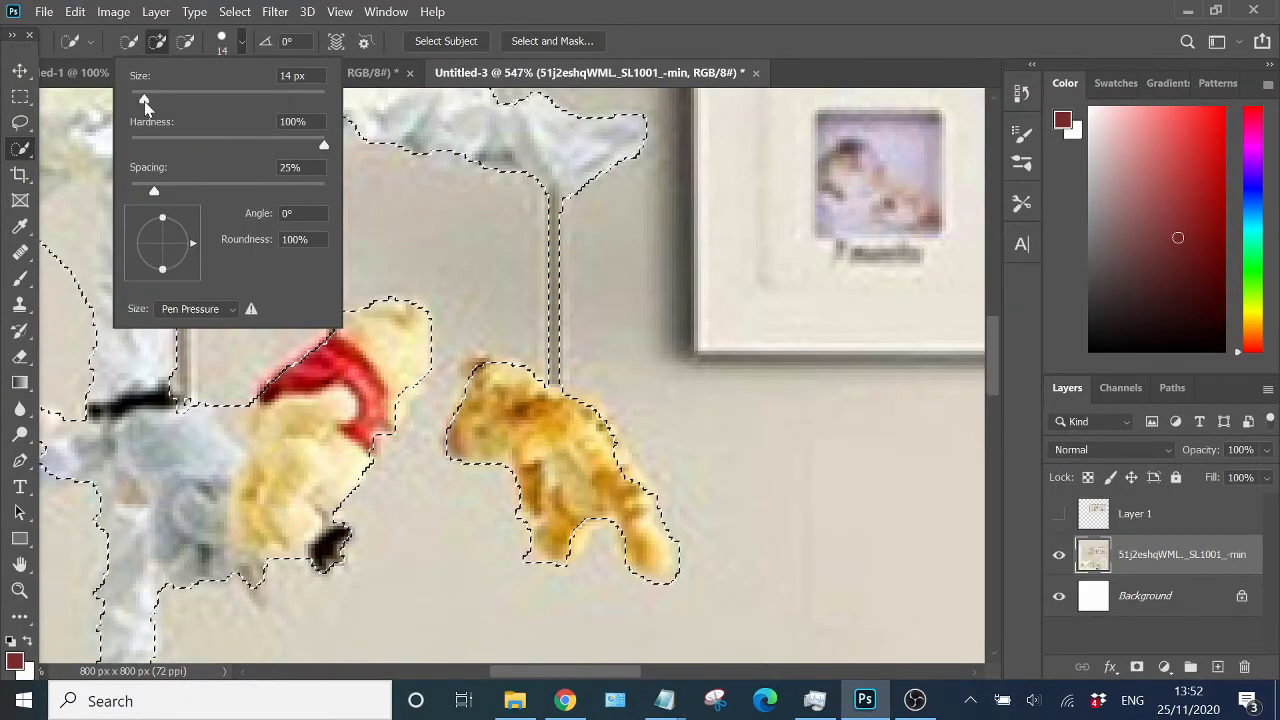
pyautogui.moveTo(144, 100); pyautogui.dragTo(138, 101)
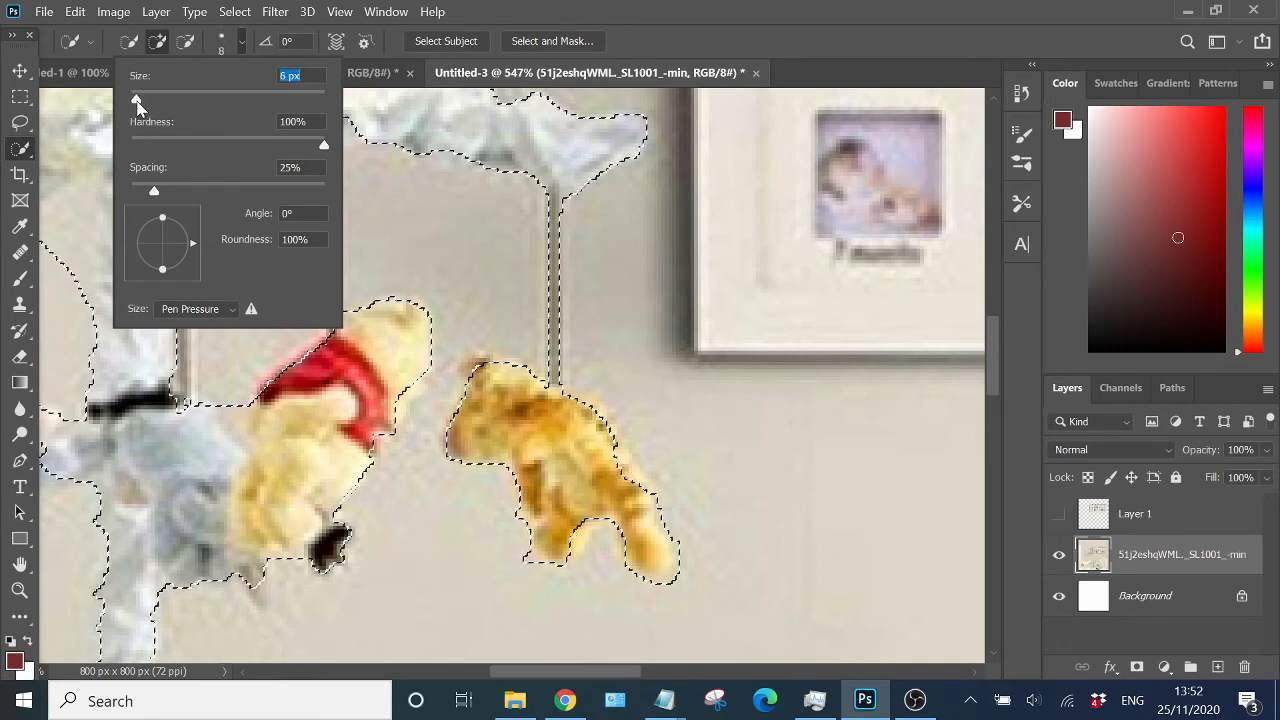
pyautogui.click(387, 199)
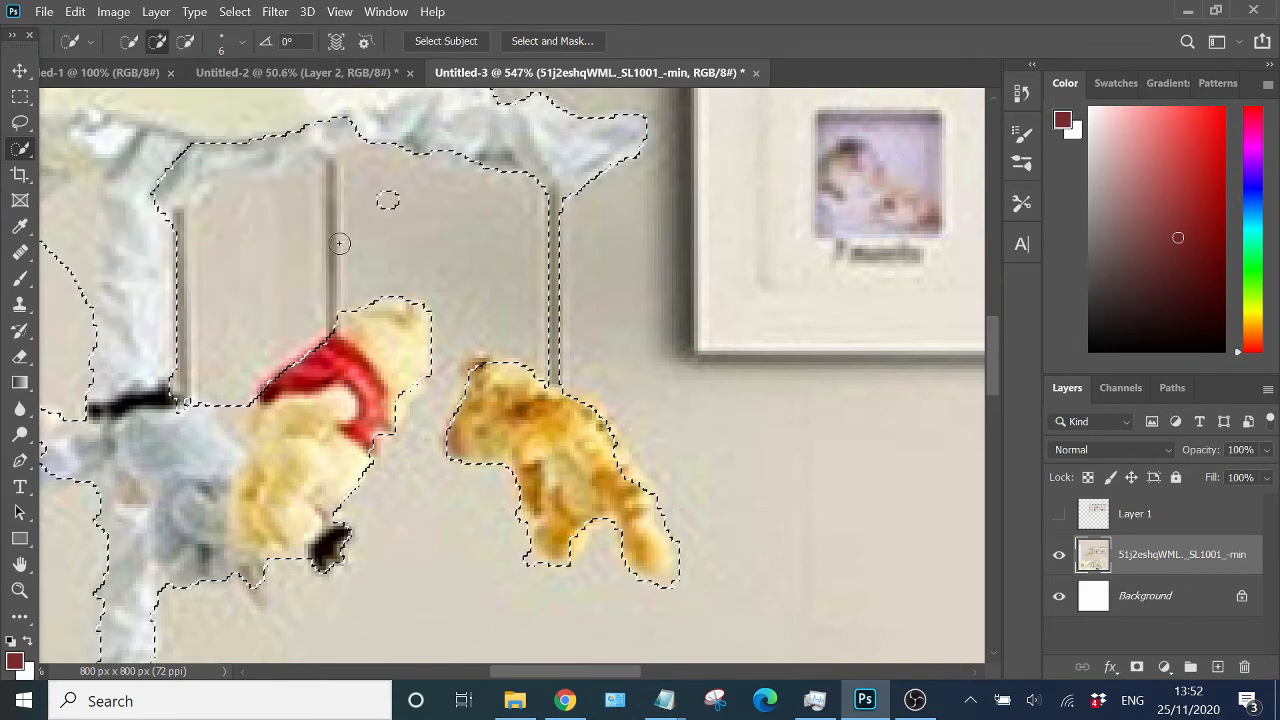
pyautogui.keyDown('alt'); pyautogui.click(390, 198); pyautogui.keyUp('alt')
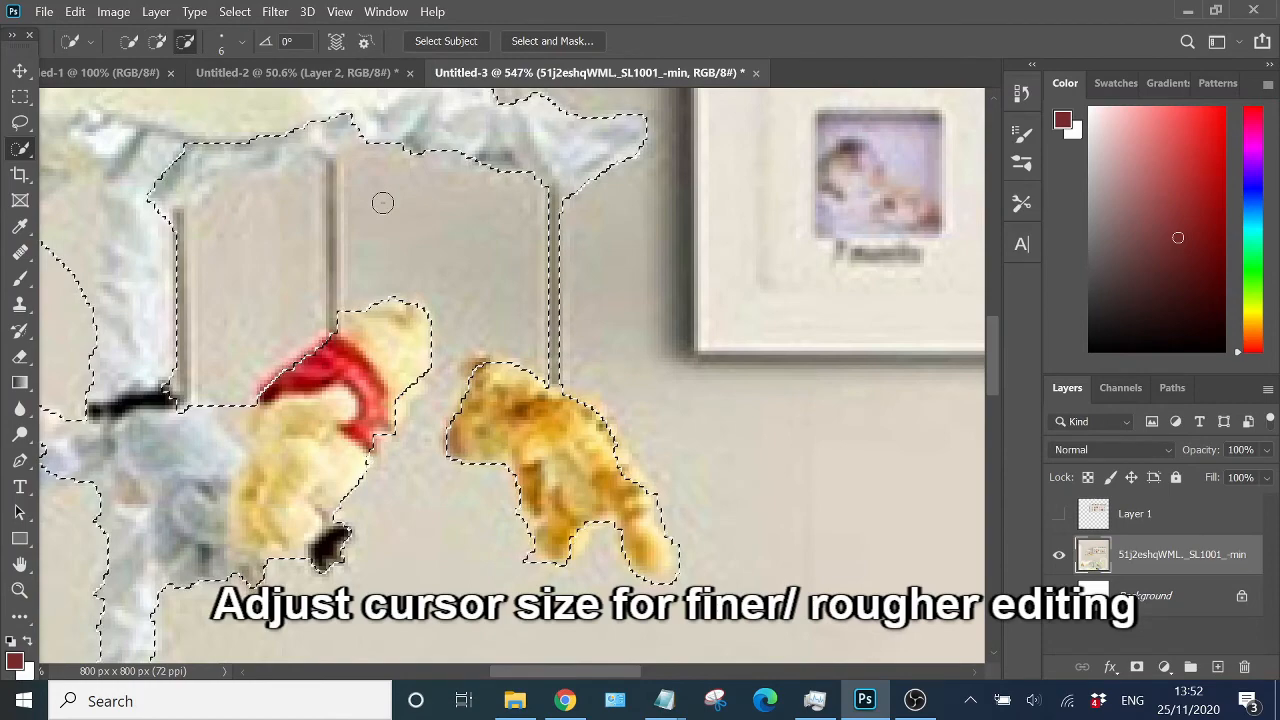
pyautogui.moveTo(336, 242); pyautogui.dragTo(338, 202)
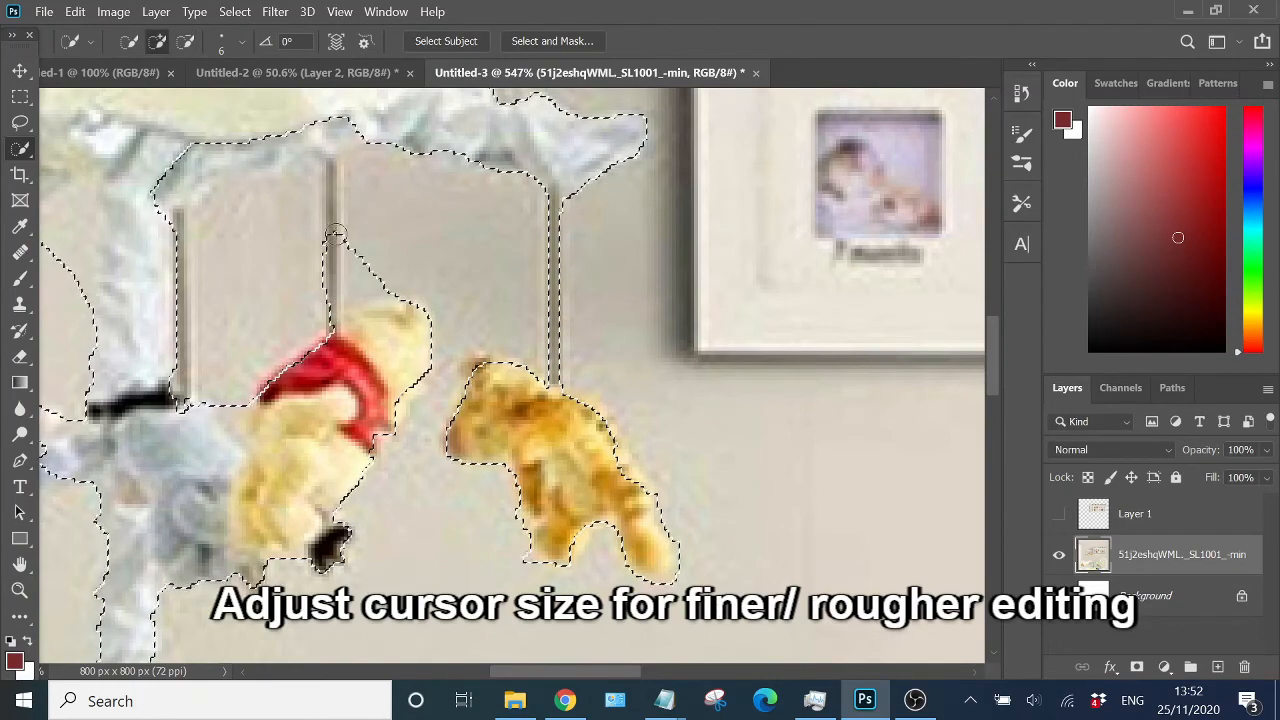
pyautogui.moveTo(332, 147); pyautogui.dragTo(223, 161)
pyautogui.scroll(-3, 222, 276)
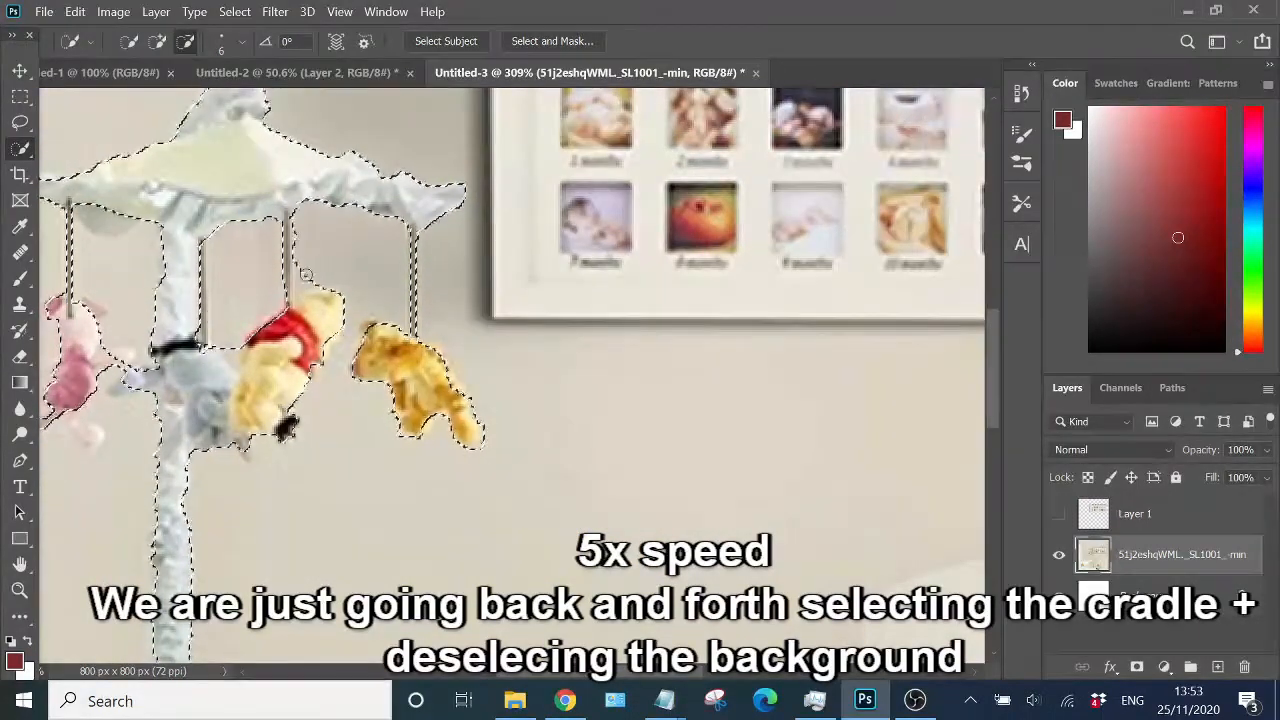
pyautogui.hscroll(-3, 234, 271)
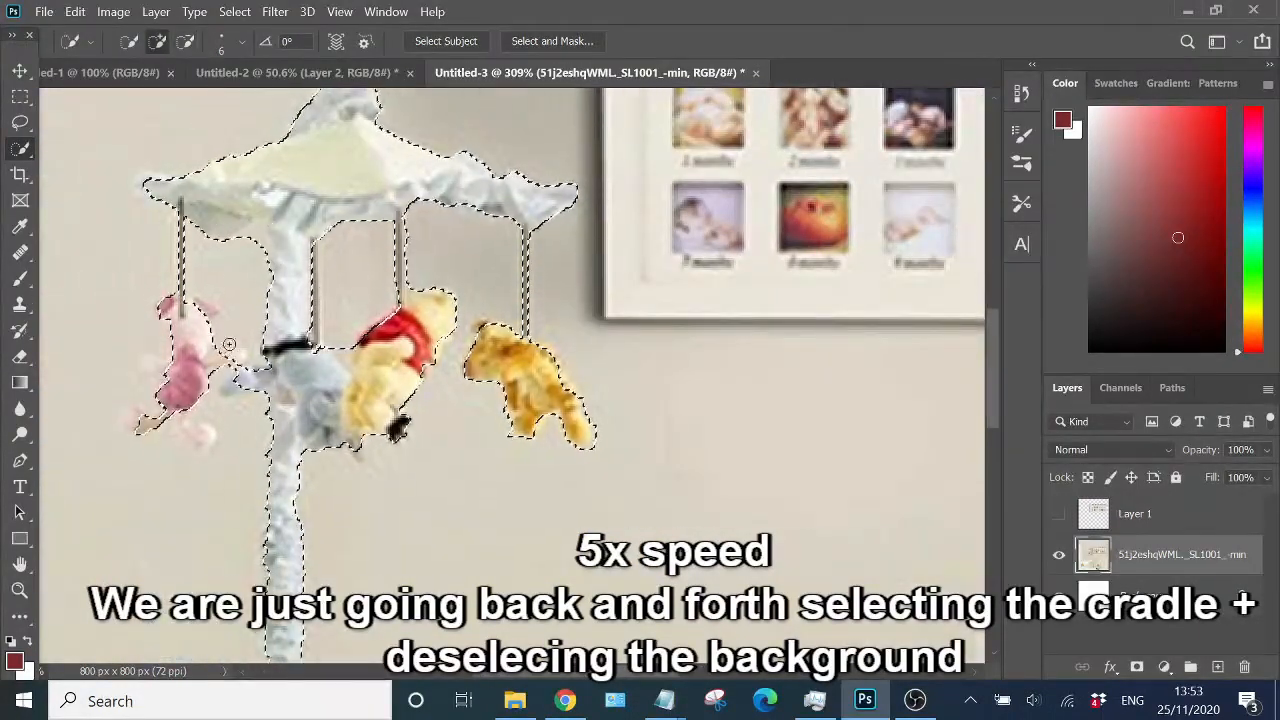
pyautogui.click(312, 337)
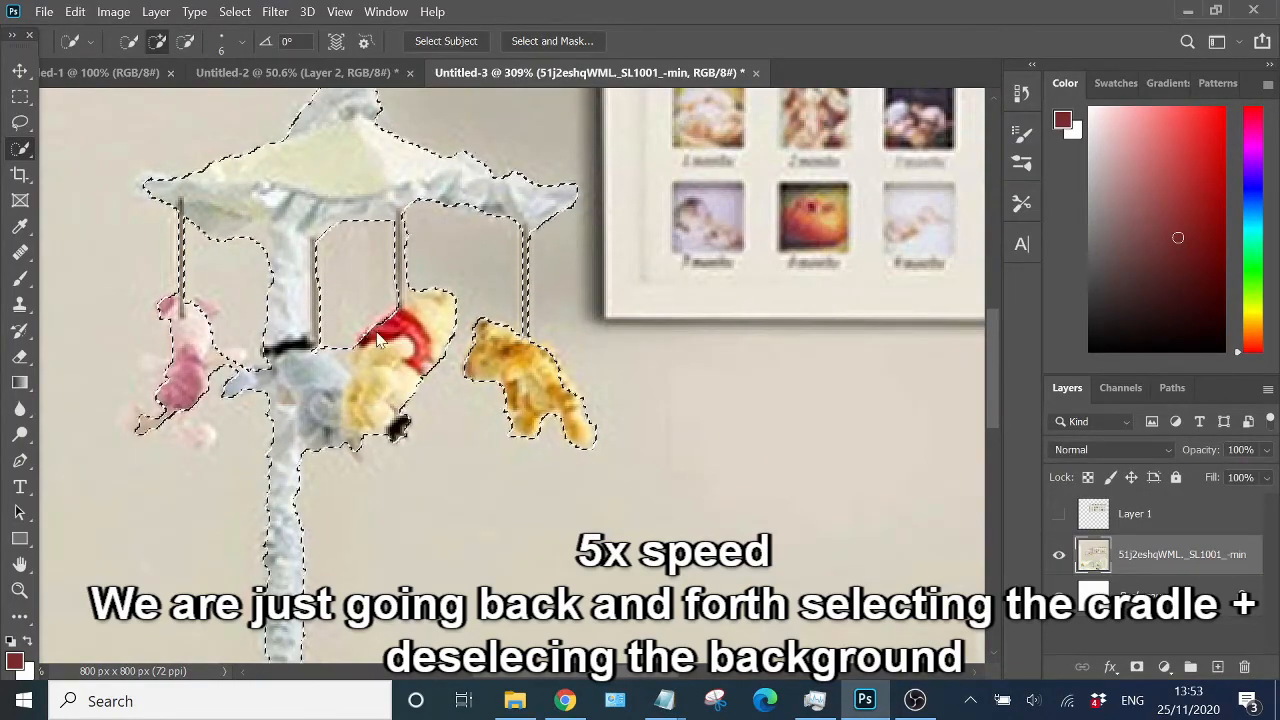
pyautogui.scroll(-5, 390, 320)
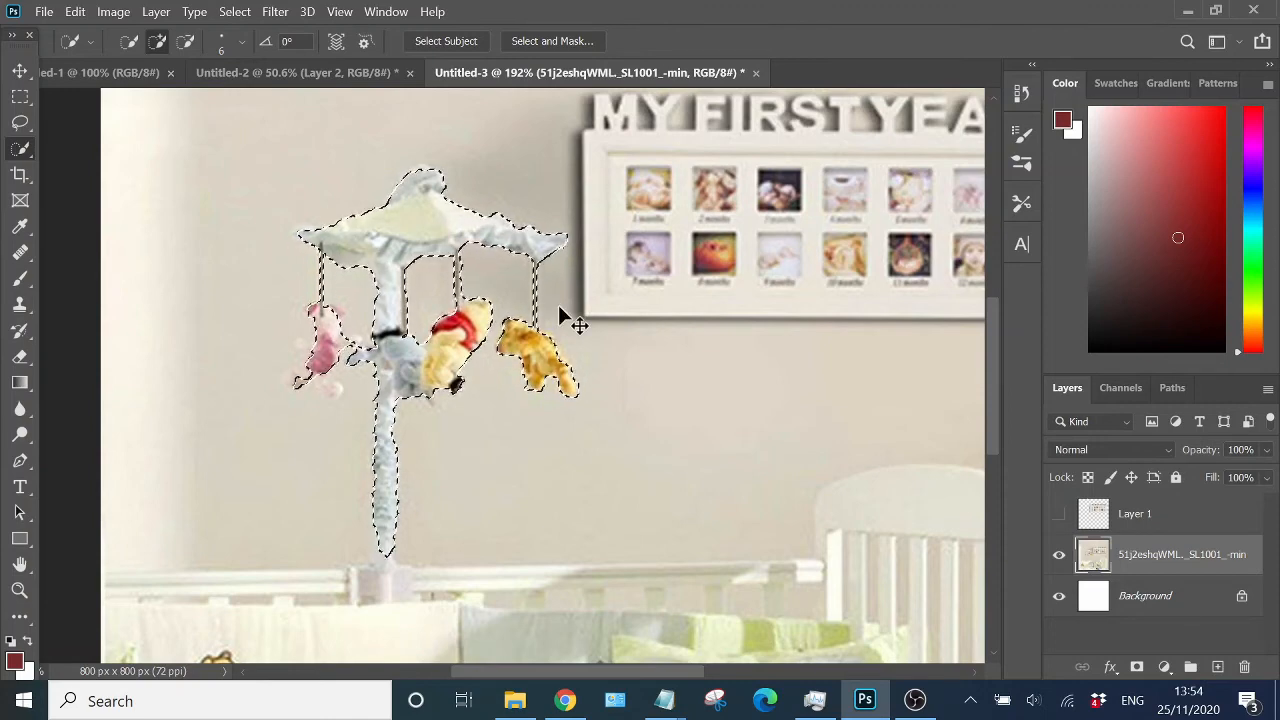
# - Copy the selected mobile to a new layer, place it above the frame layer and show the frame layer
pyautogui.hotkey('ctrl', 'j')
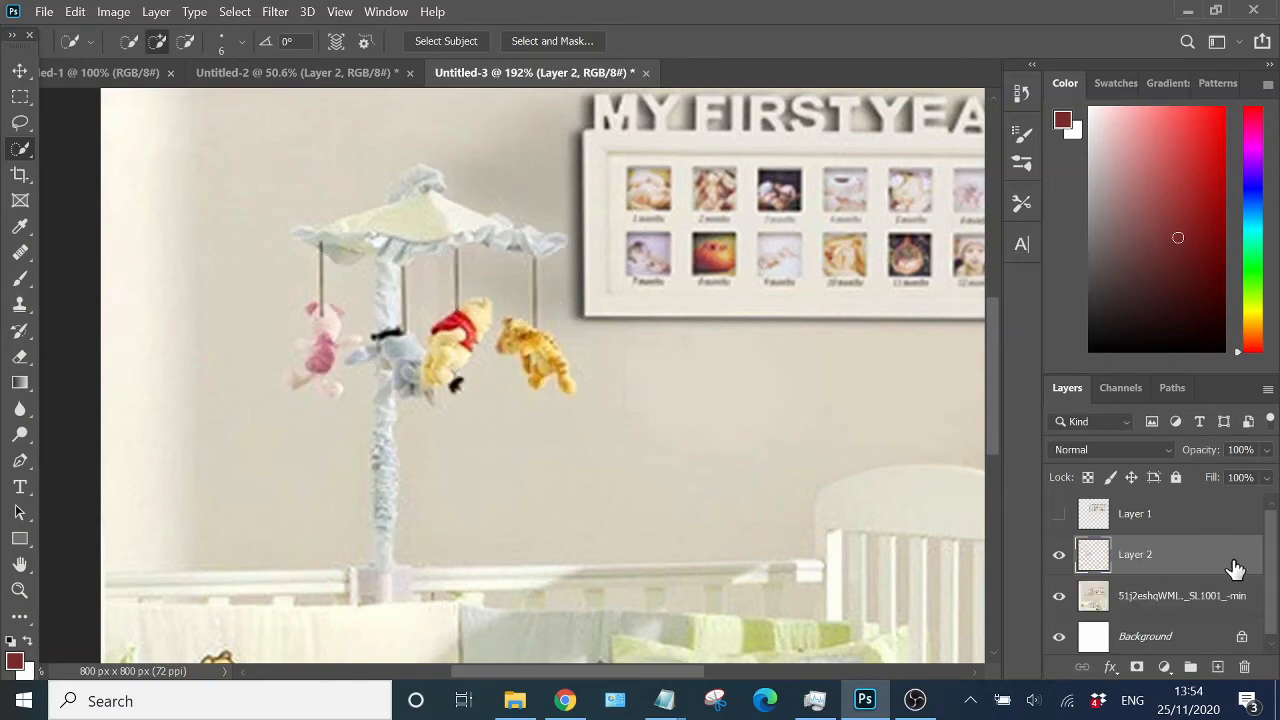
pyautogui.click(1146, 528)
pyautogui.click(1152, 566)
pyautogui.moveTo(1154, 510); pyautogui.dragTo(1060, 566)
# - Select the frame layer with the Move tool and apply a slight Free Transform adjustment to it
pyautogui.scroll(-5, 560, 308)
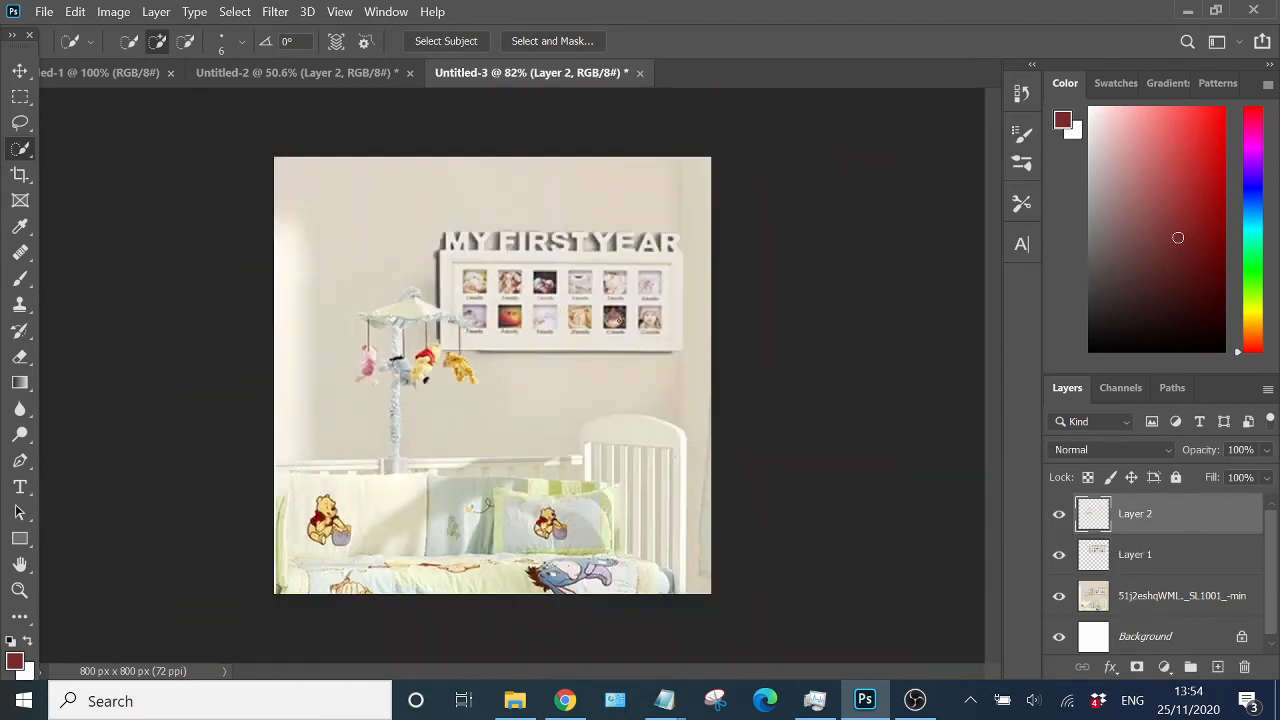
pyautogui.press('v')
pyautogui.click(543, 296)
pyautogui.hotkey('ctrl', 't')
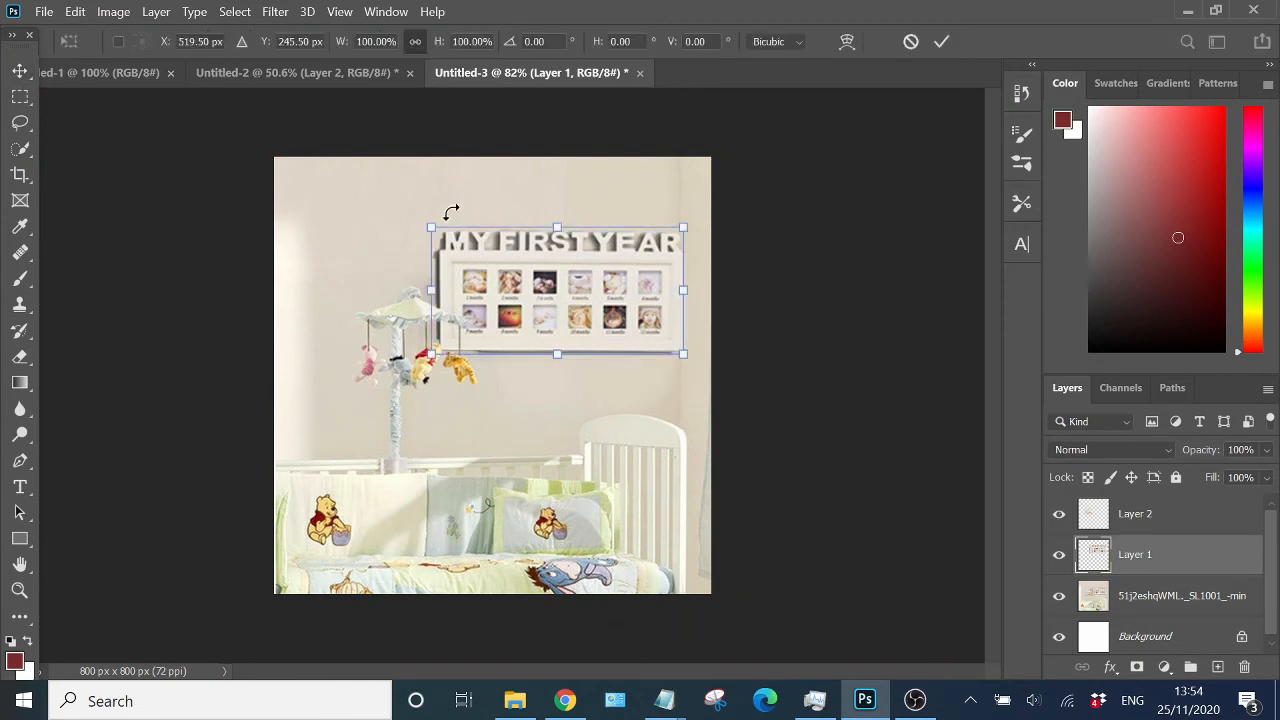
pyautogui.moveTo(440, 212)
pyautogui.mouseDown()
pyautogui.moveTo(378, 188)
pyautogui.moveTo(442, 207)
pyautogui.mouseUp()
pyautogui.press('Return')
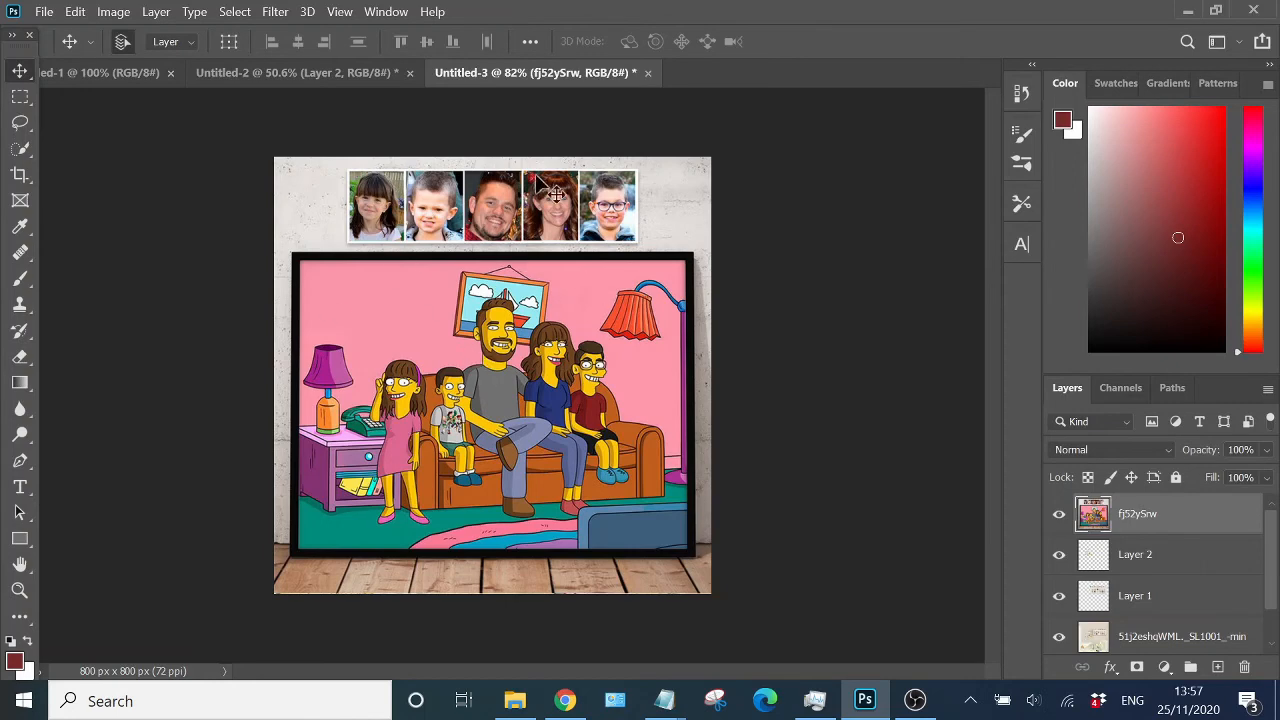
# - Select the cartoon picture frame with the Rectangular Marquee tool and copy it to a new layer
pyautogui.click(20, 96)
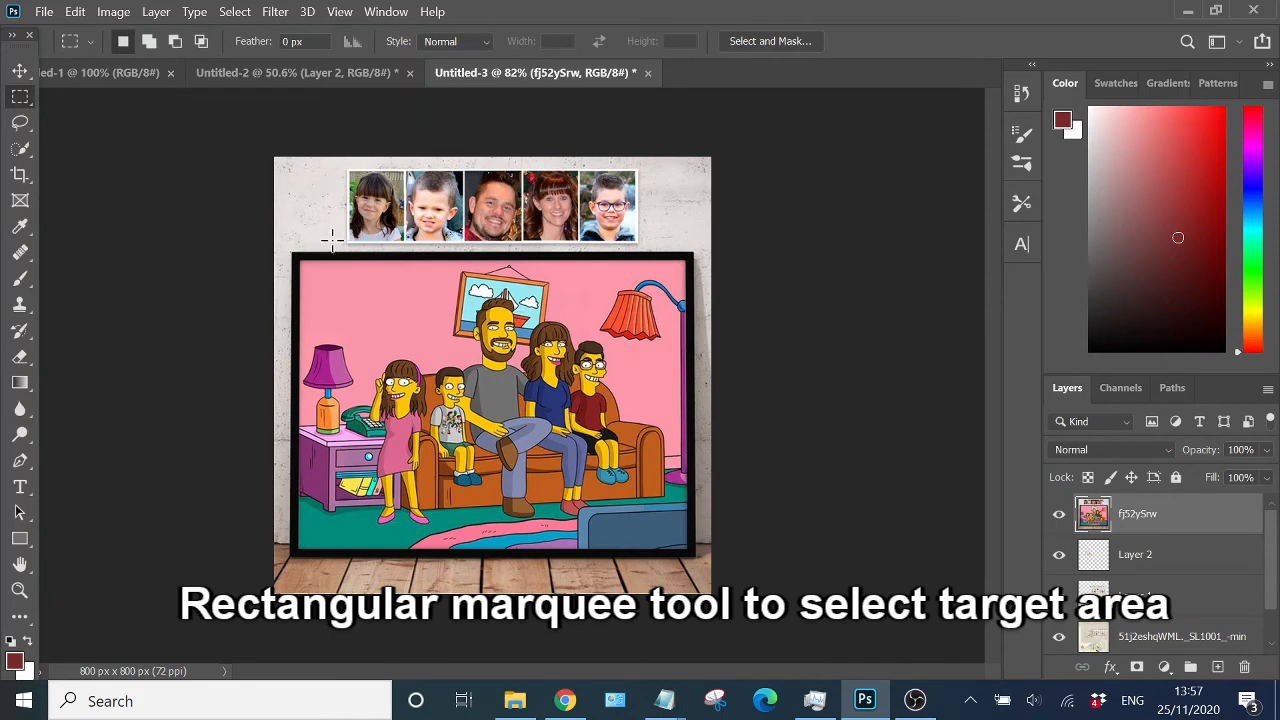
pyautogui.moveTo(298, 255); pyautogui.dragTo(695, 565)
pyautogui.hotkey('ctrl', 'j')
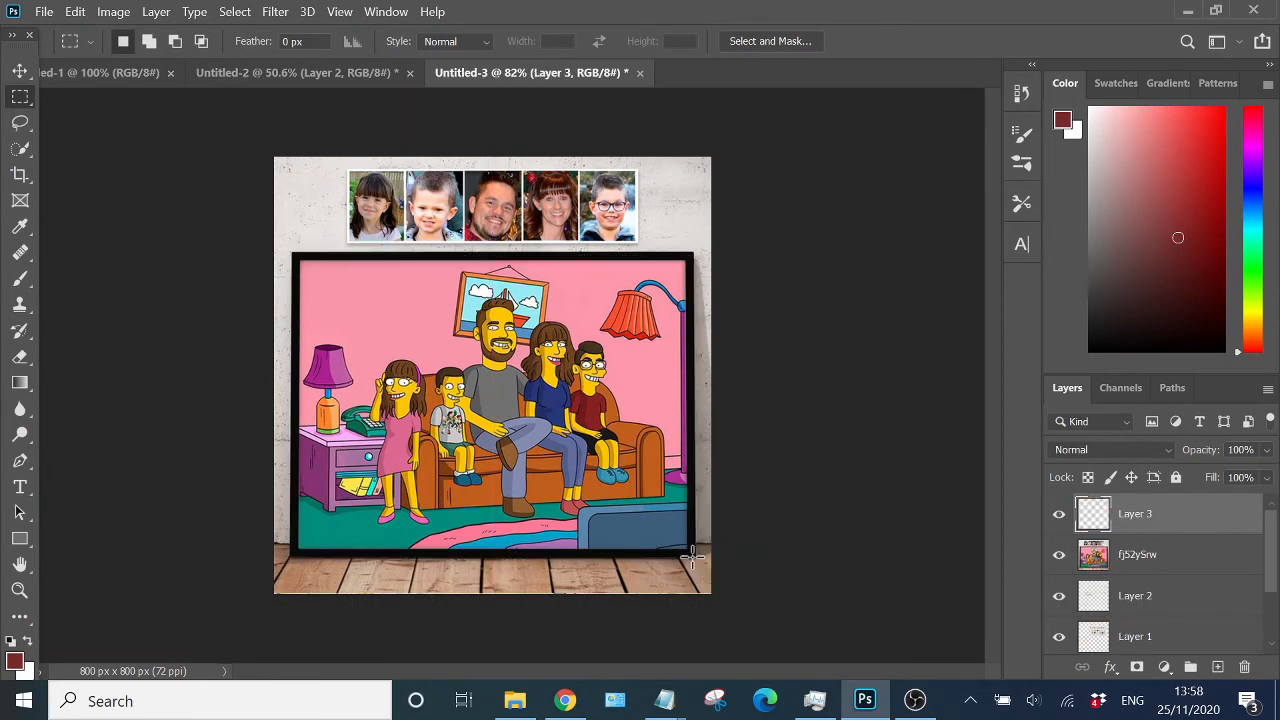
# - Increase the copied cartoon frame layer's saturation to +15 with Hue/Saturation
pyautogui.press('v')
pyautogui.click(113, 11)
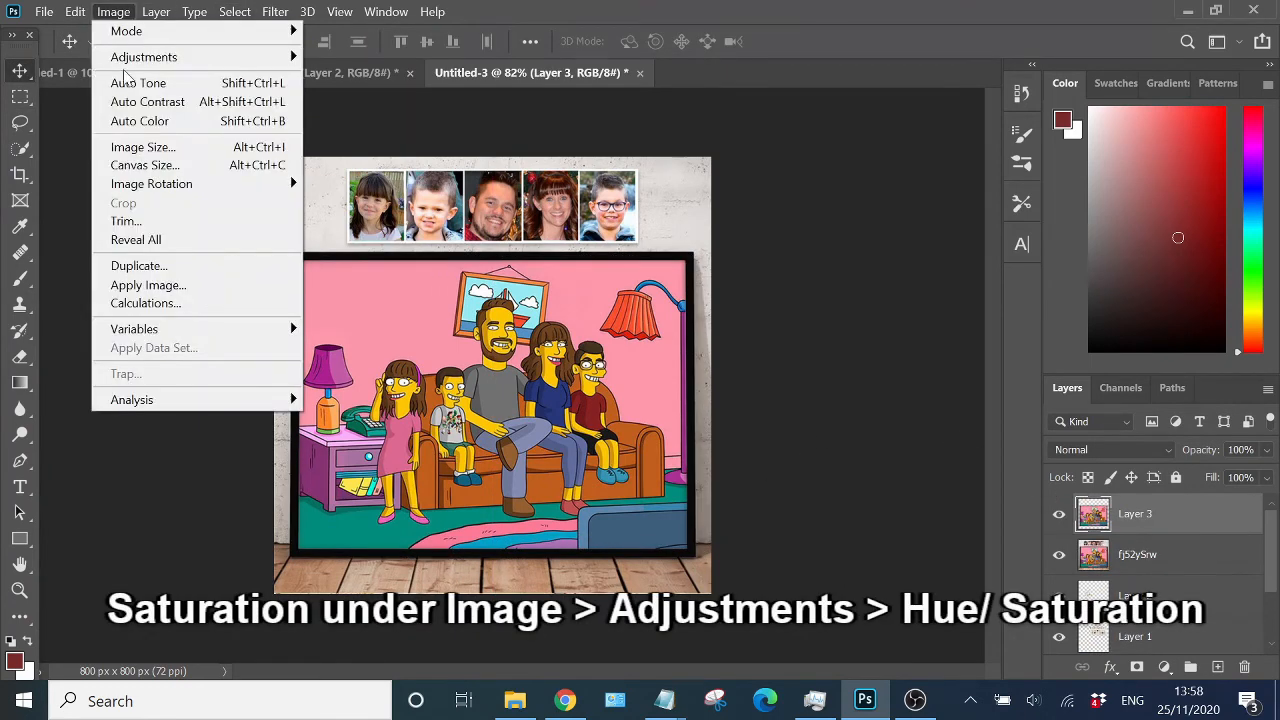
pyautogui.moveTo(250, 57)
pyautogui.click(378, 160)
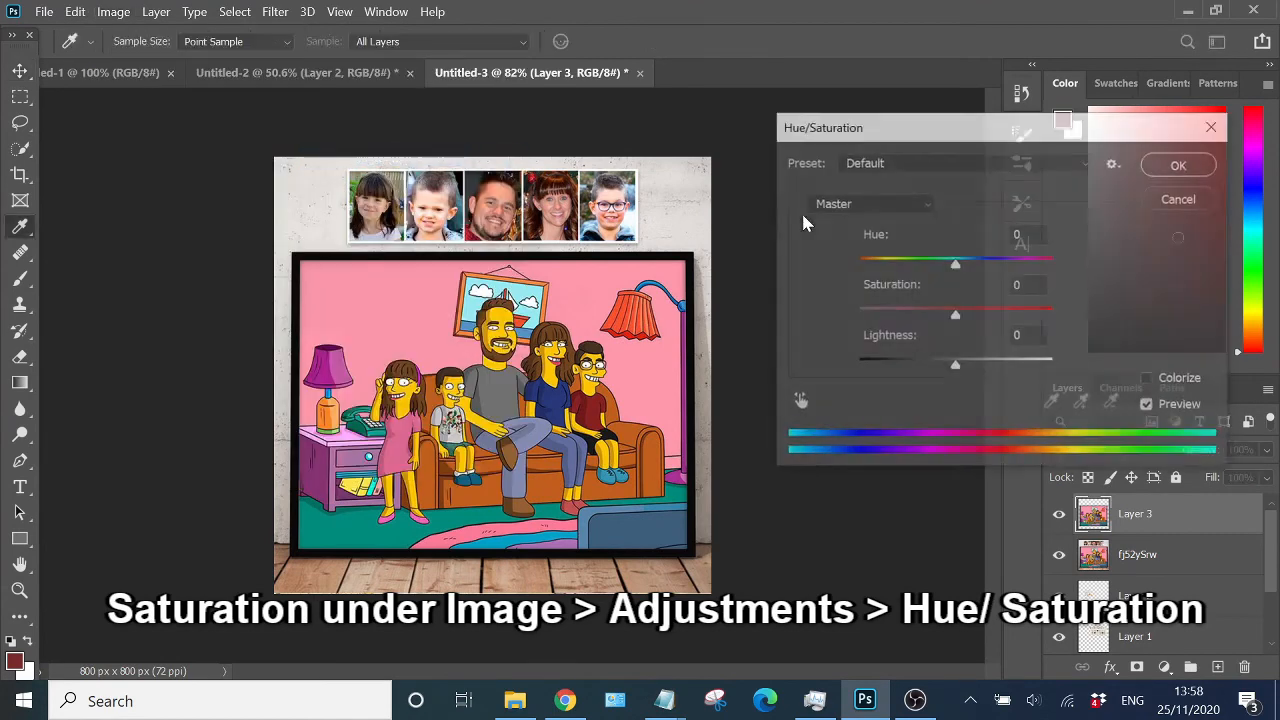
pyautogui.moveTo(955, 318)
pyautogui.mouseDown()
pyautogui.moveTo(1013, 302)
pyautogui.moveTo(972, 306)
pyautogui.mouseUp()
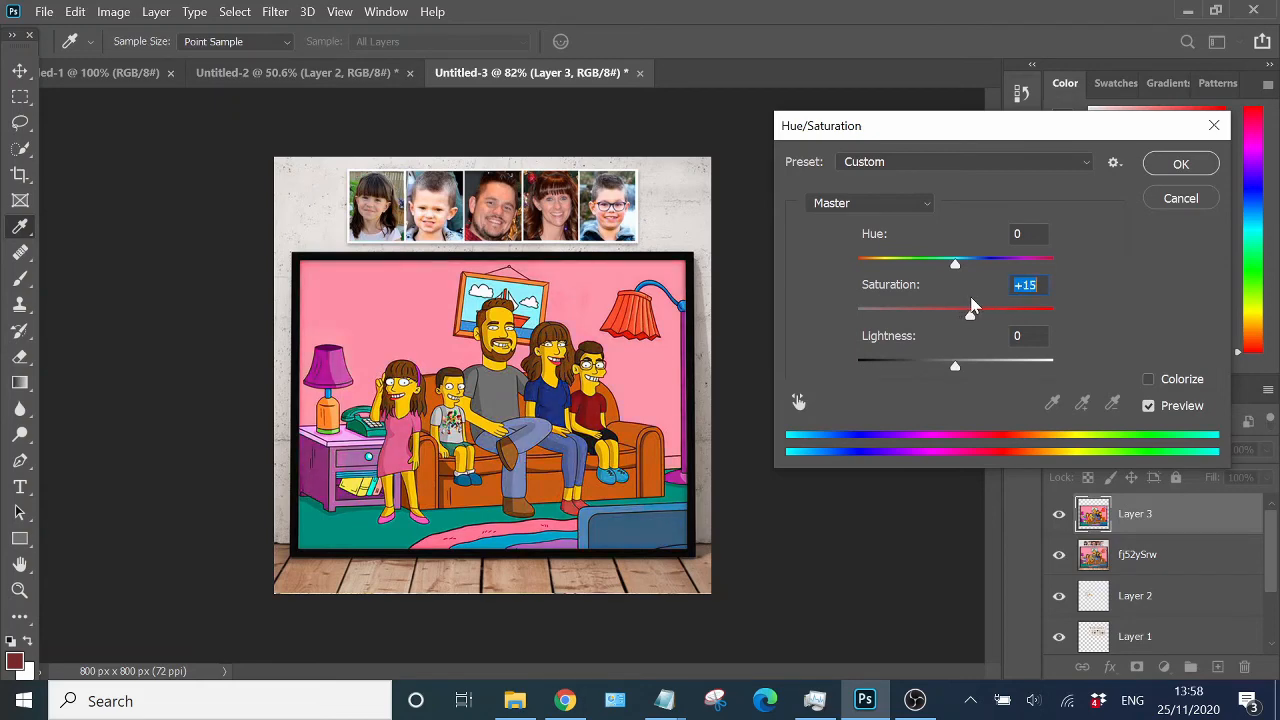
pyautogui.click(1179, 164)
# - Select the photo strip at the top on the base image layer and copy it to a new layer
pyautogui.click(20, 96)
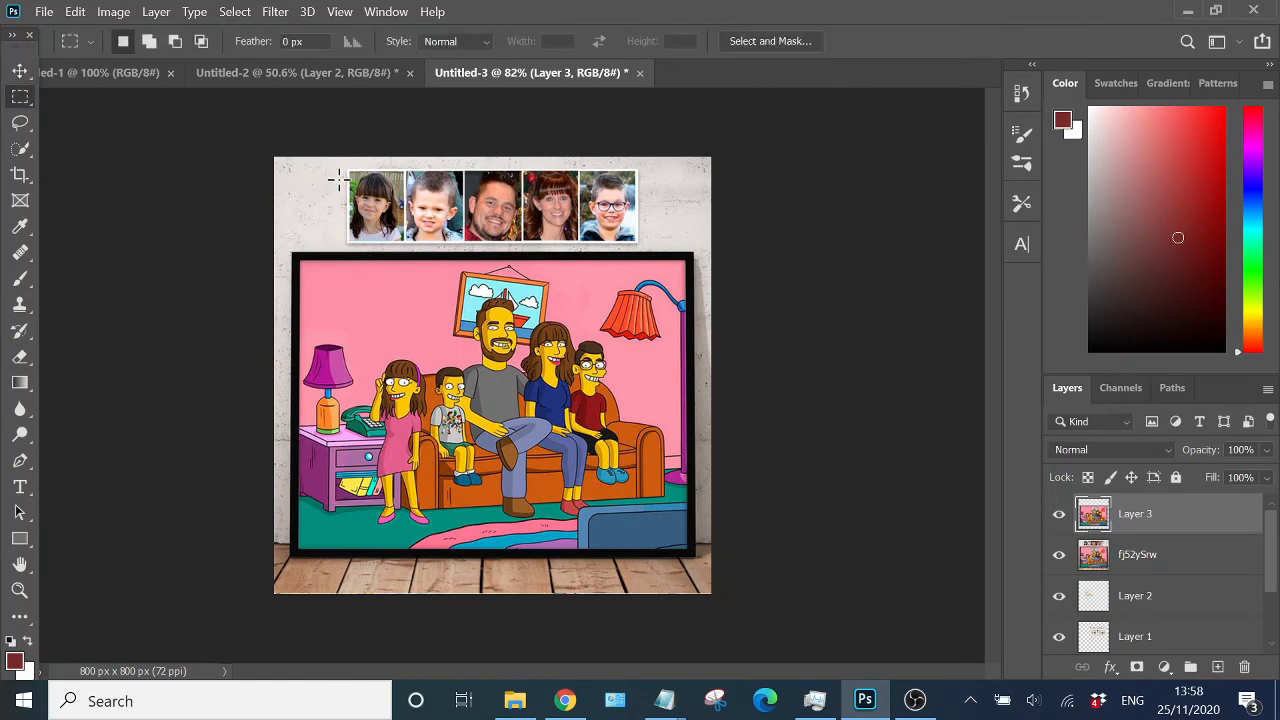
pyautogui.moveTo(349, 168); pyautogui.dragTo(637, 244)
pyautogui.hotkey('ctrl', 'c')
pyautogui.click(705, 292)
pyautogui.click(1160, 560)
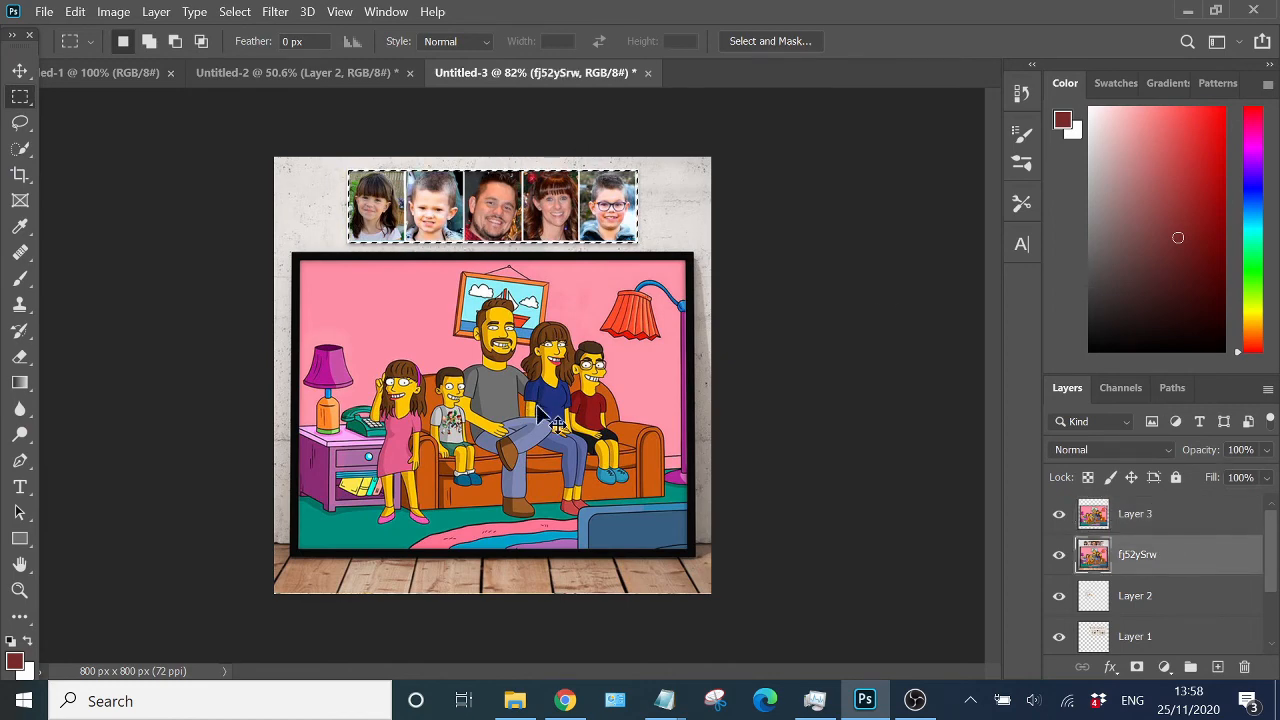
pyautogui.hotkey('ctrl', 'j')
# - Reduce the photo strip layer's saturation to -39 with Hue/Saturation
pyautogui.press('v')
pyautogui.click(114, 11)
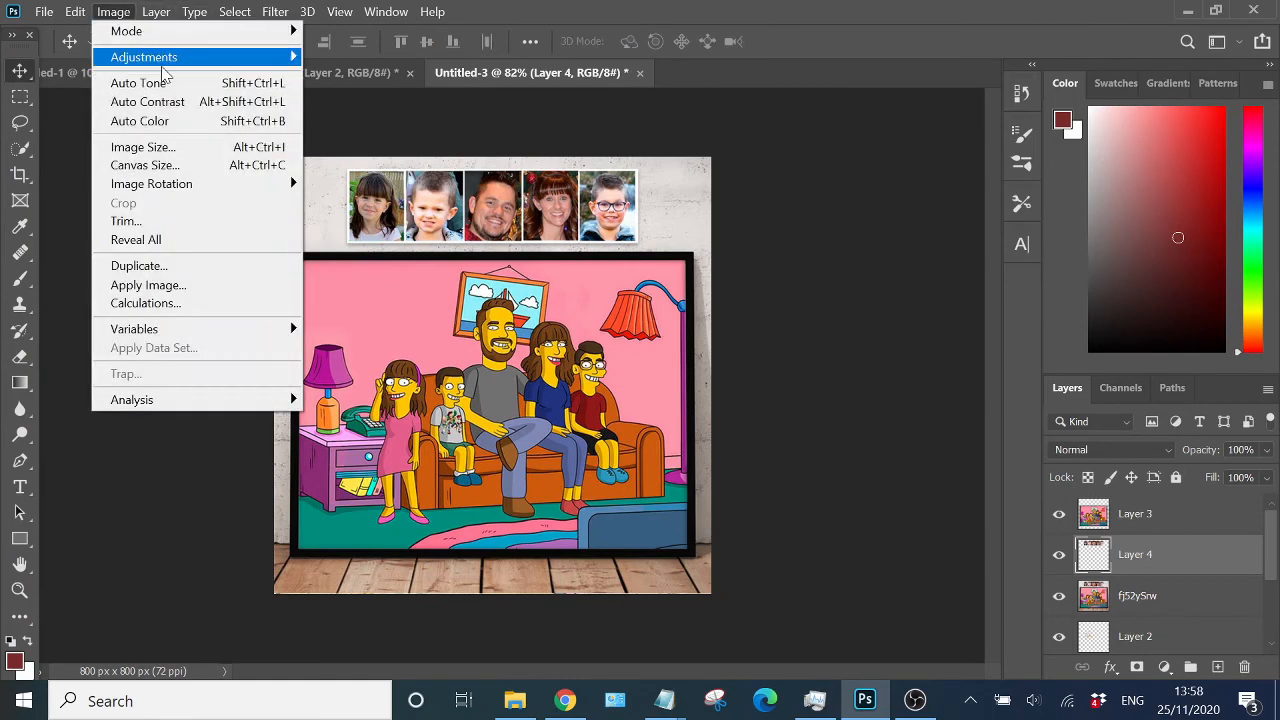
pyautogui.moveTo(160, 57)
pyautogui.click(360, 157)
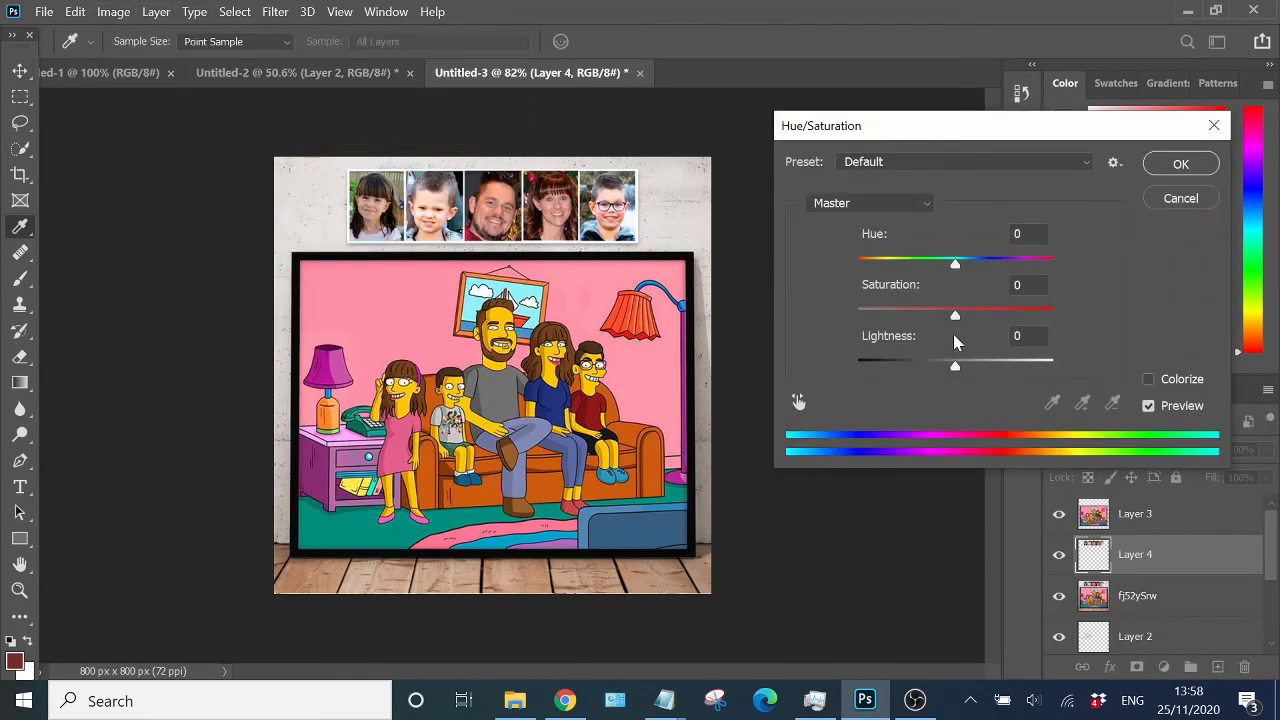
pyautogui.moveTo(955, 316); pyautogui.dragTo(921, 320)
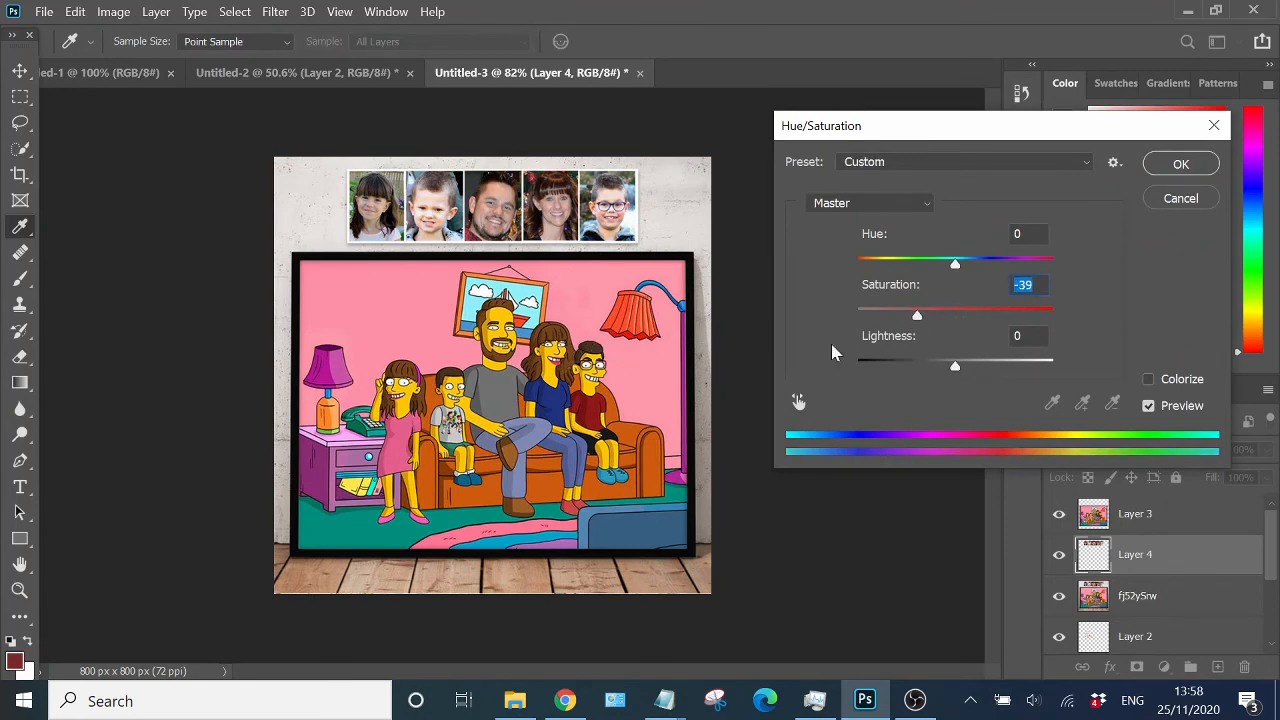
pyautogui.click(1181, 165)
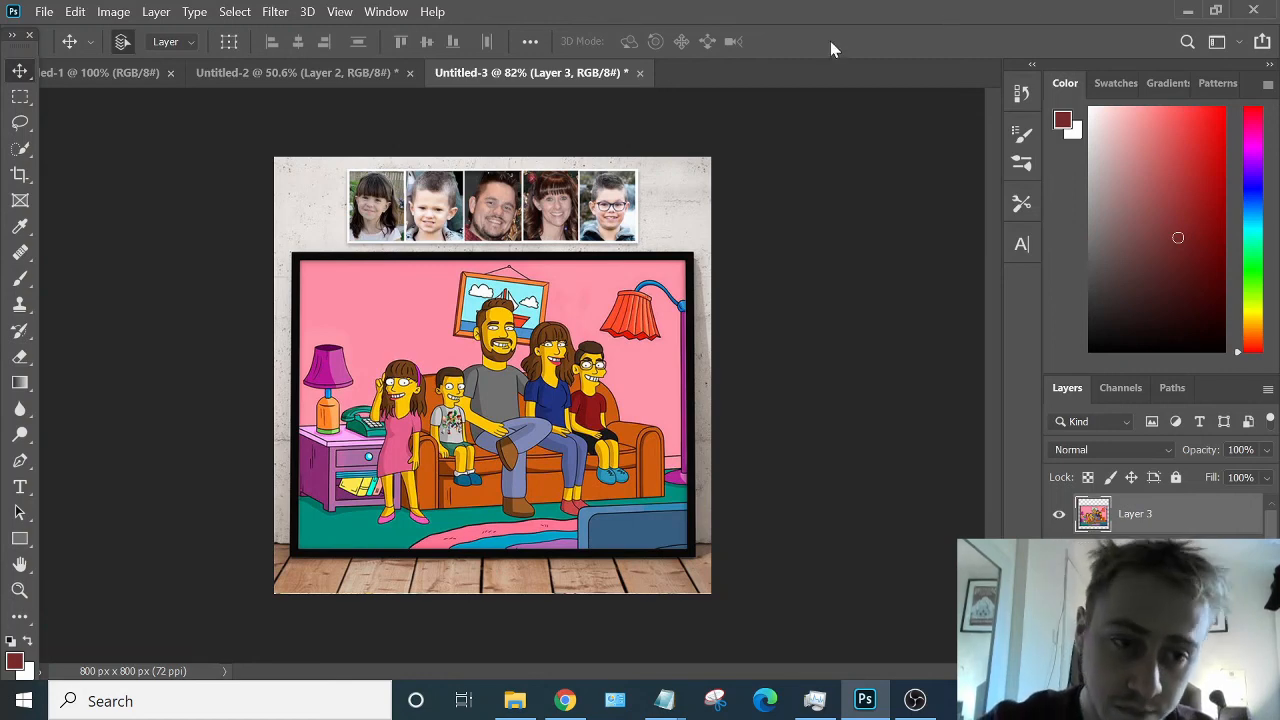
pyautogui.click(664, 699)
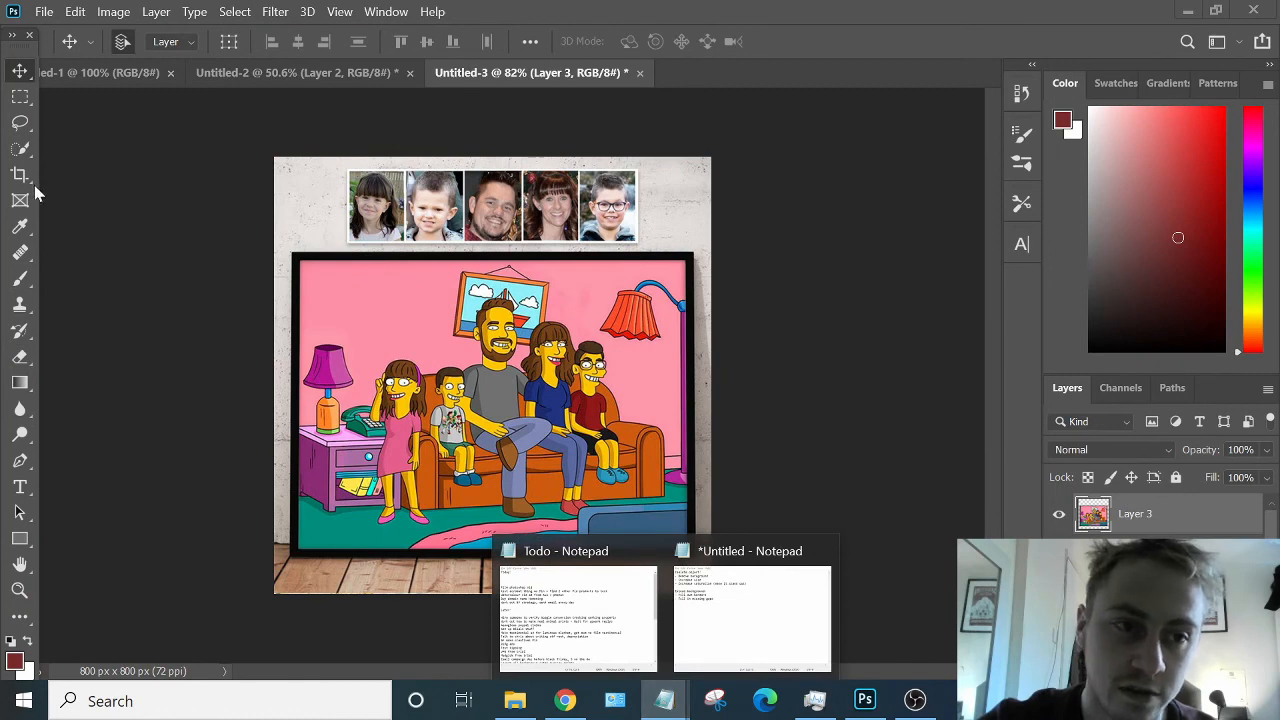
pyautogui.click(20, 148)
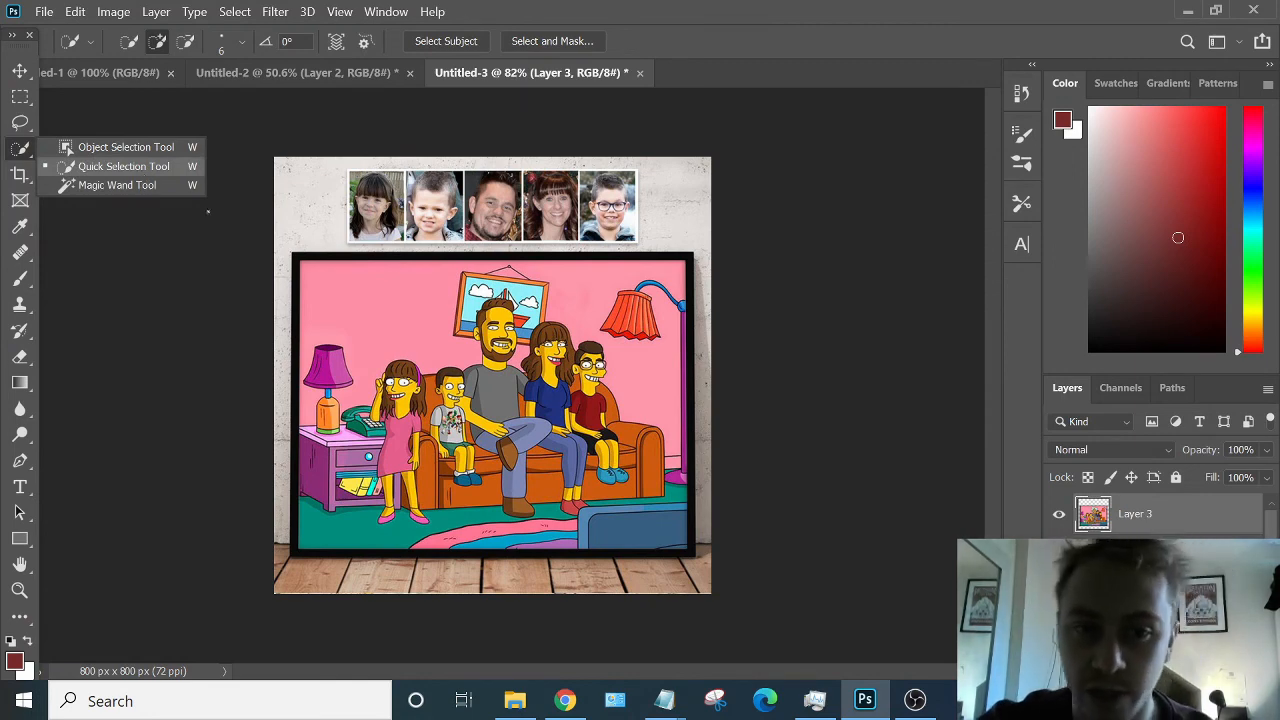
pyautogui.press('v')
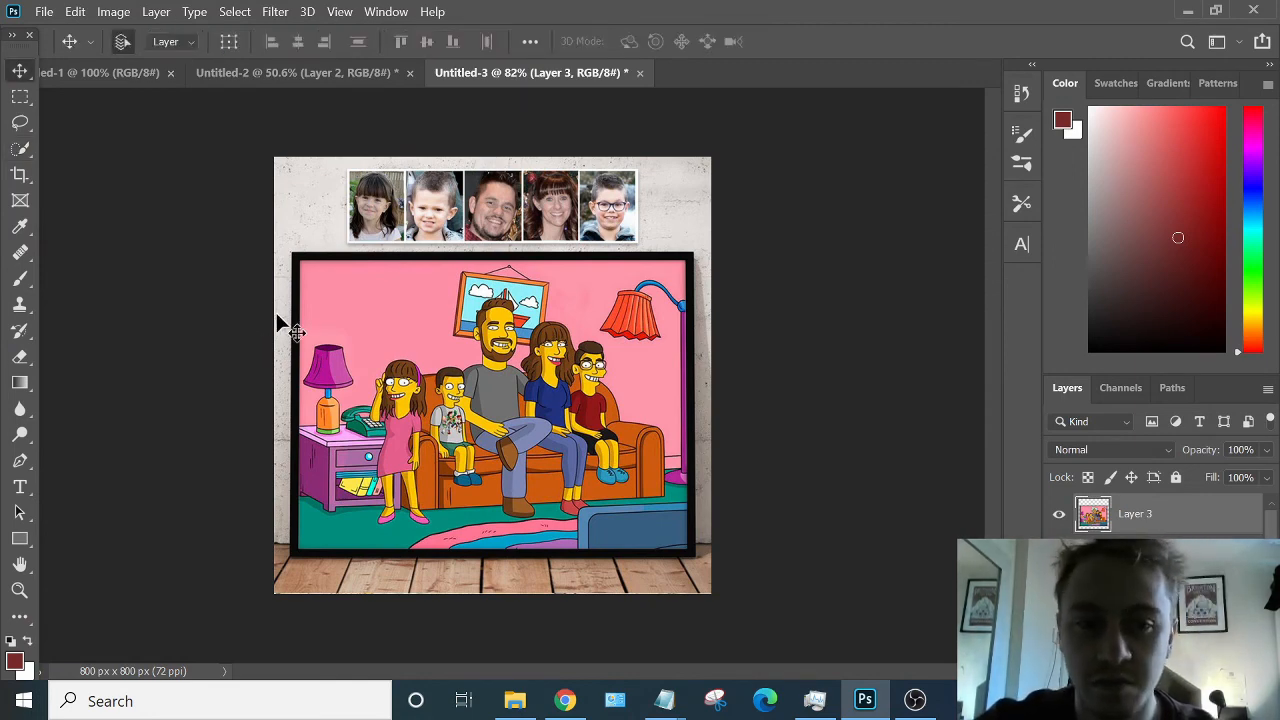